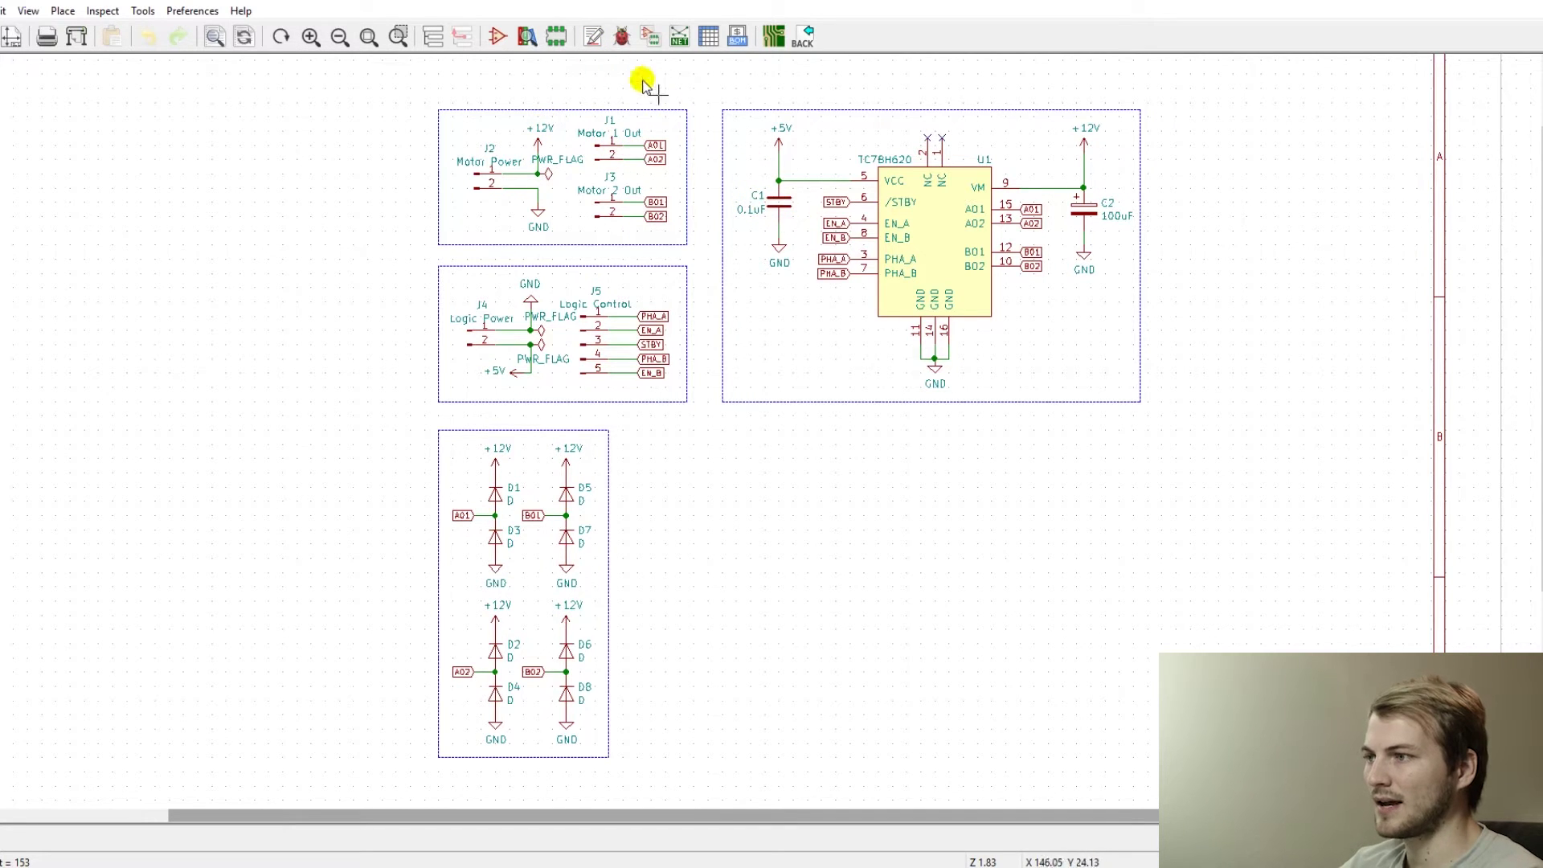
- Review the footprints assigned to the schematic components, including diodes D4 and D6 and capacitor C1
left_click(649, 37)
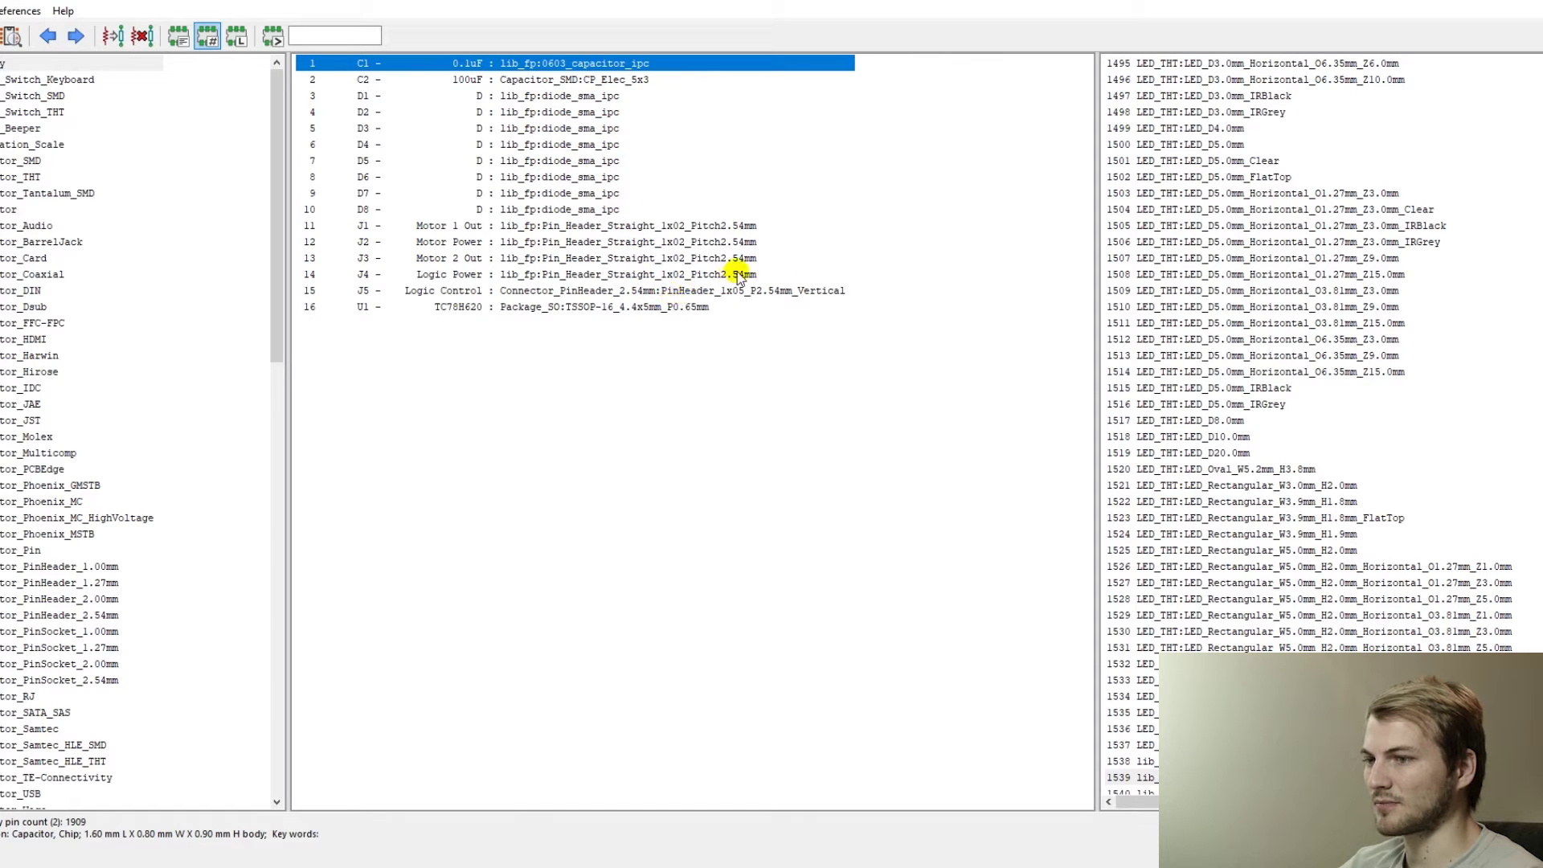
left_click(598, 145)
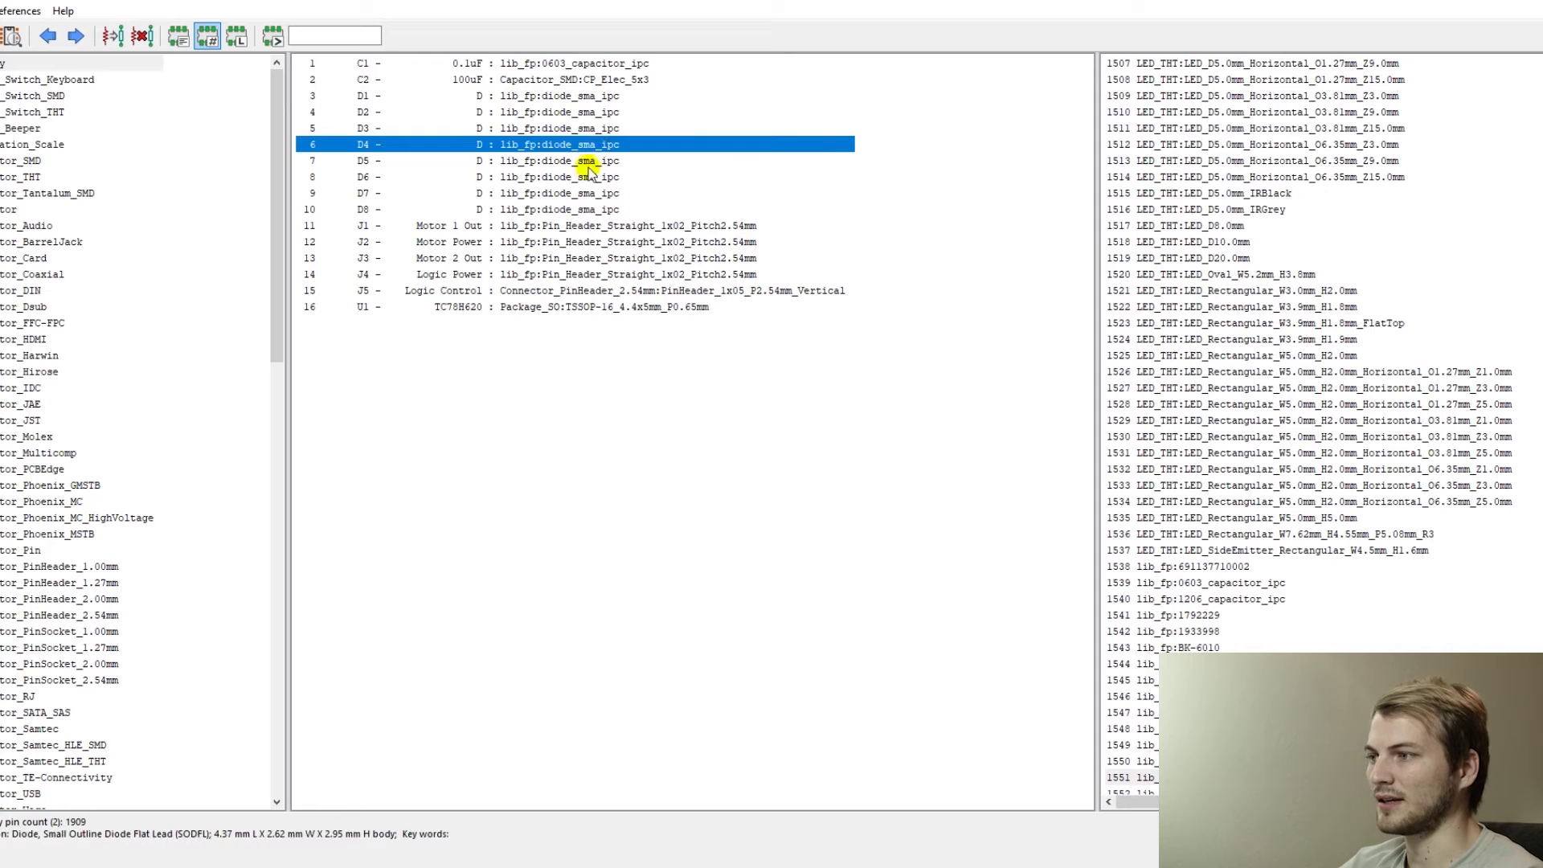
left_click(589, 172)
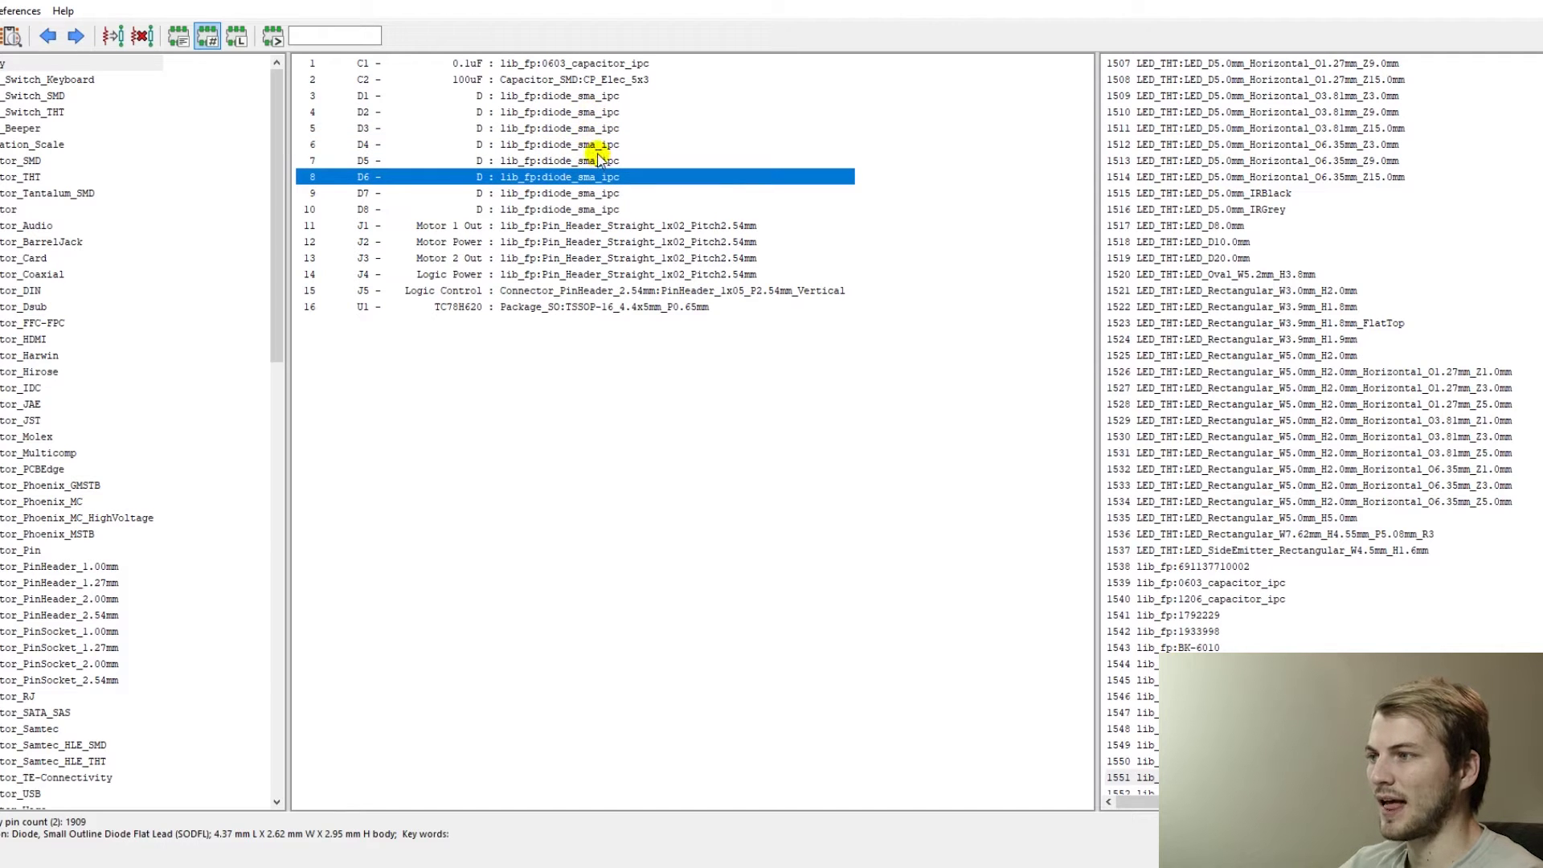
left_click(595, 64)
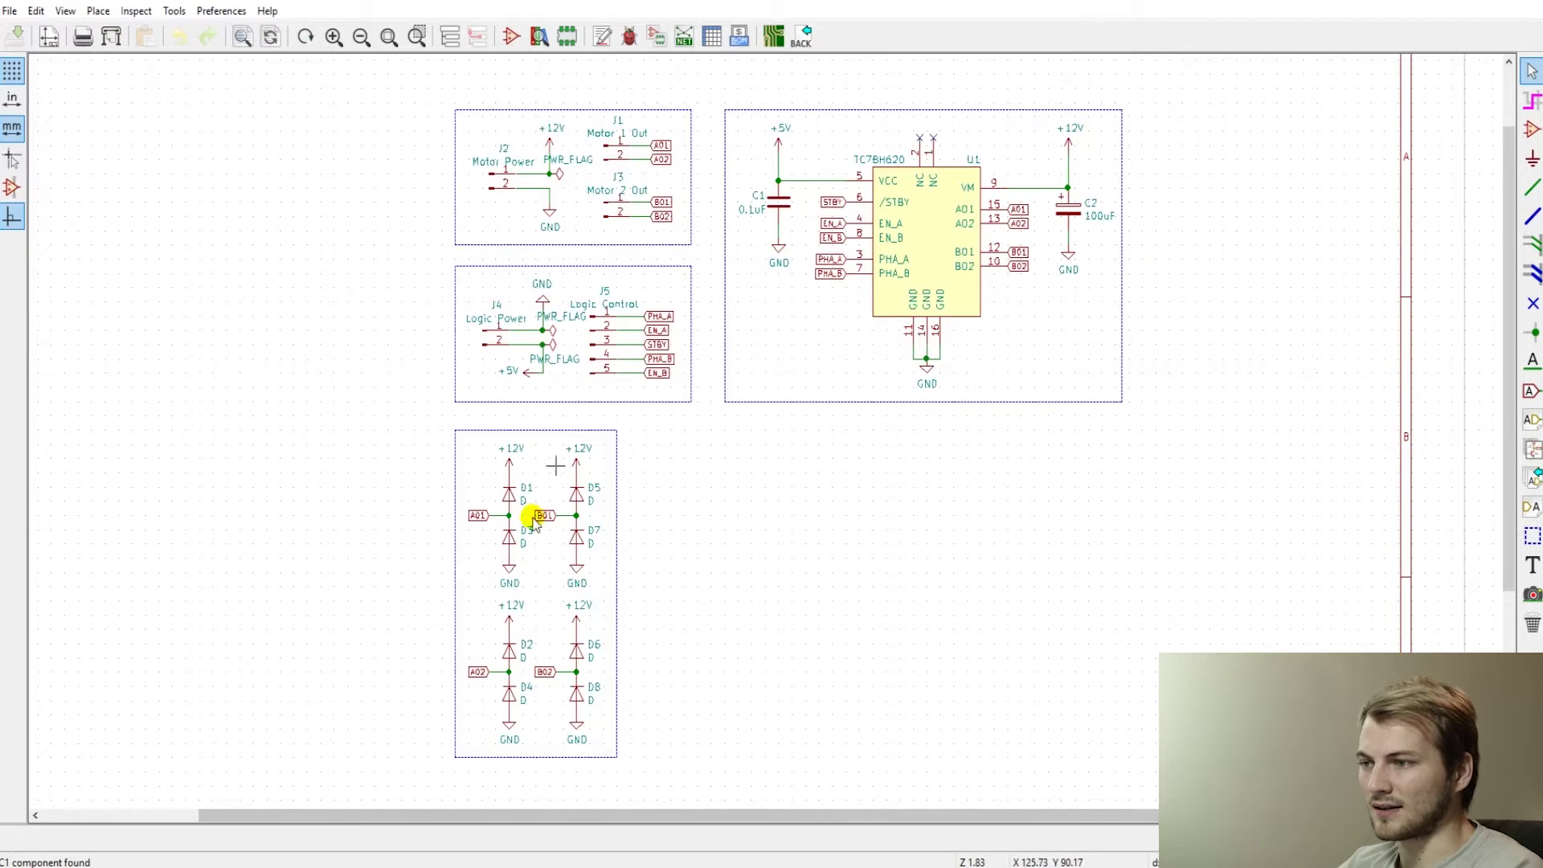
- Look at the Pcbnew netlist generation options and leave without generating a netlist
left_click(684, 36)
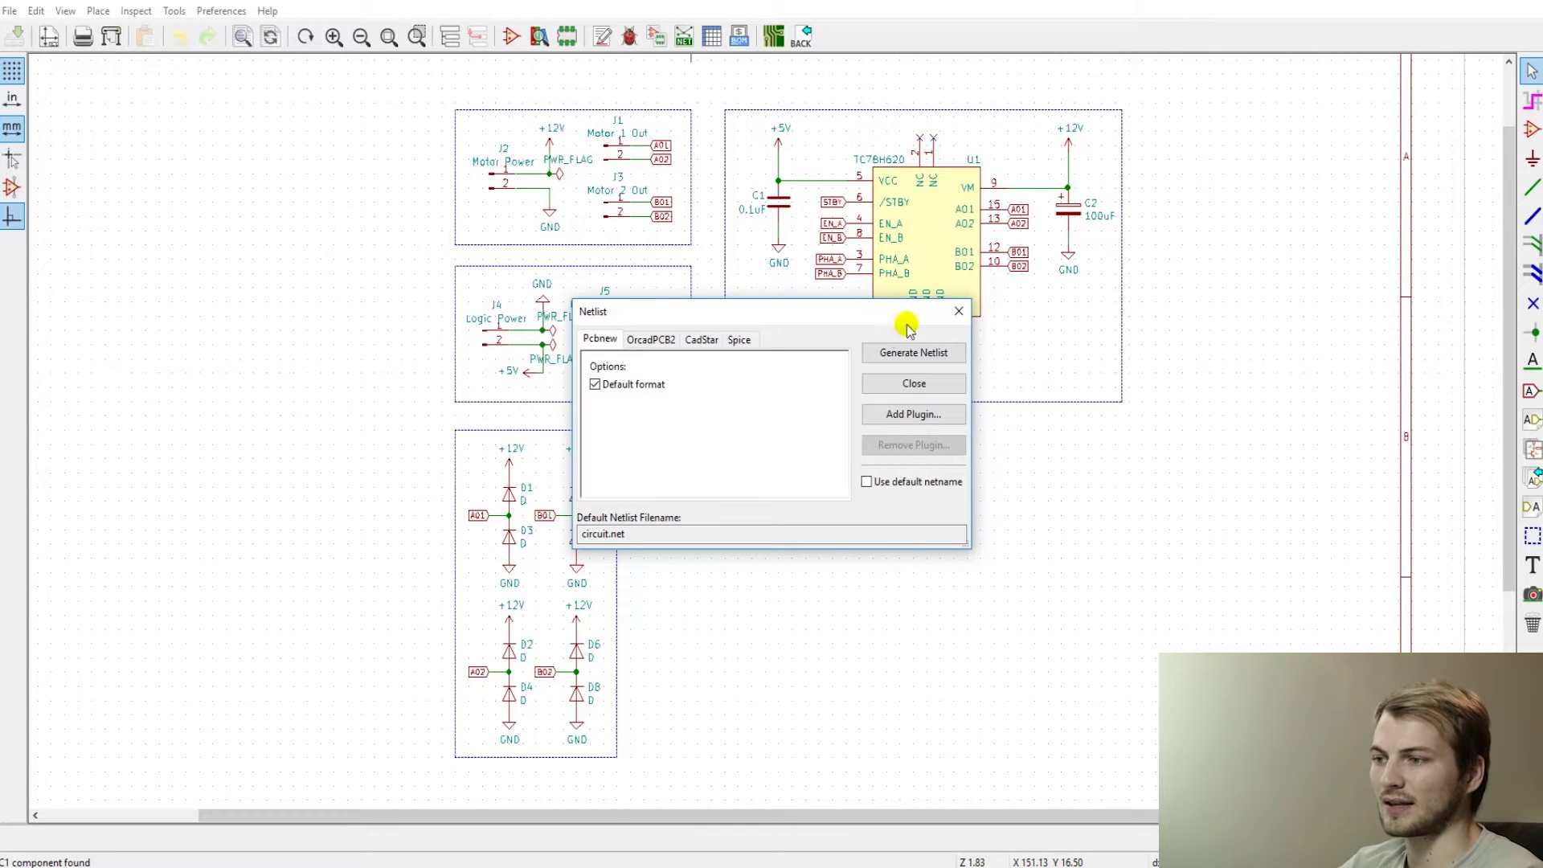
left_click(958, 312)
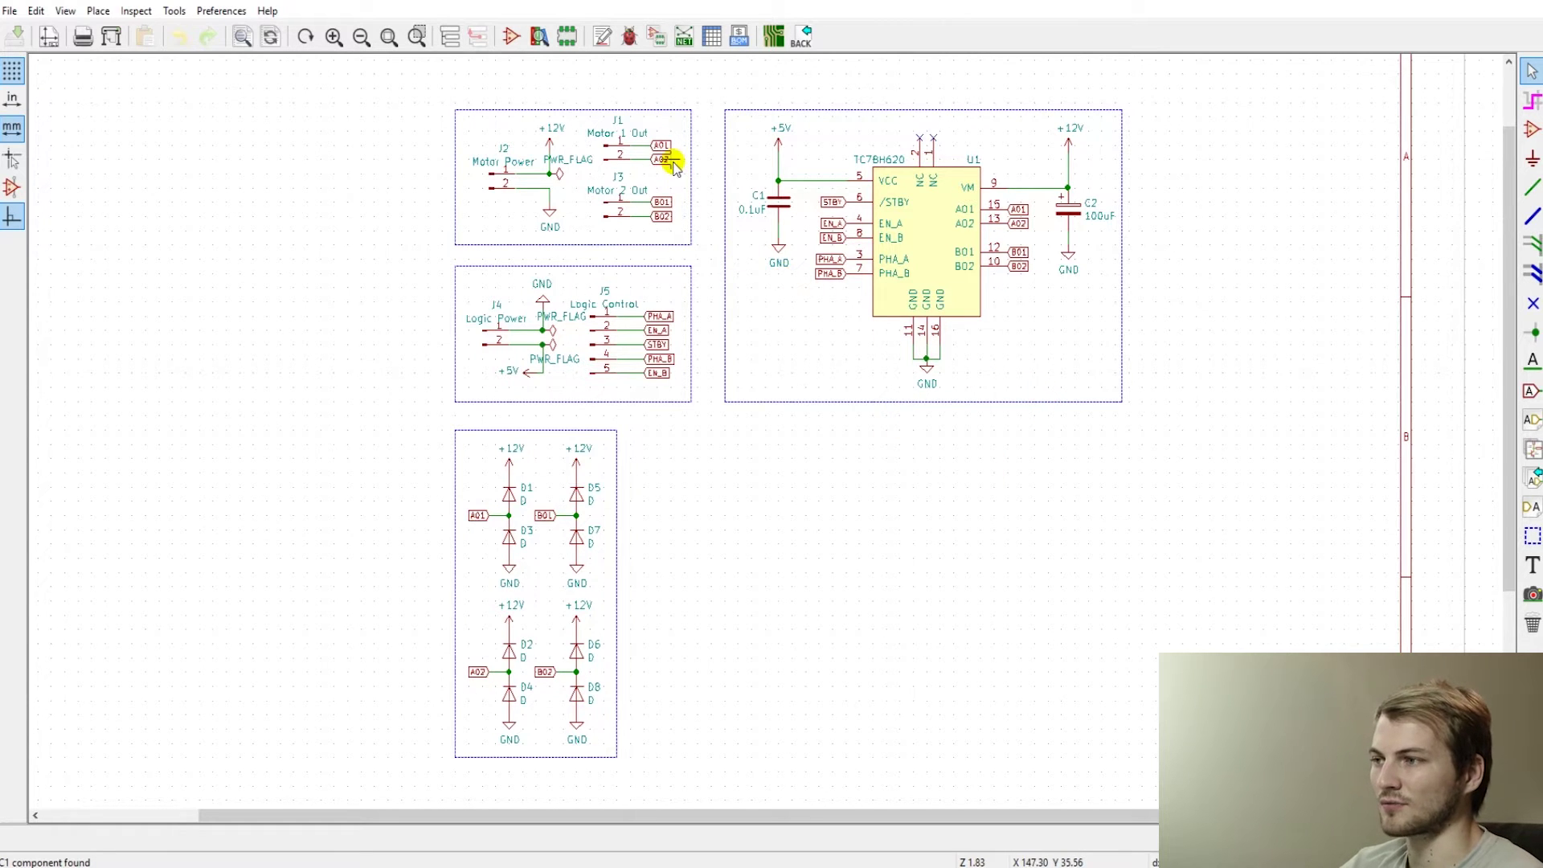
- Open the PCB layout editor from the schematic and create the new board file circuit.kicad_pcb
left_click(775, 36)
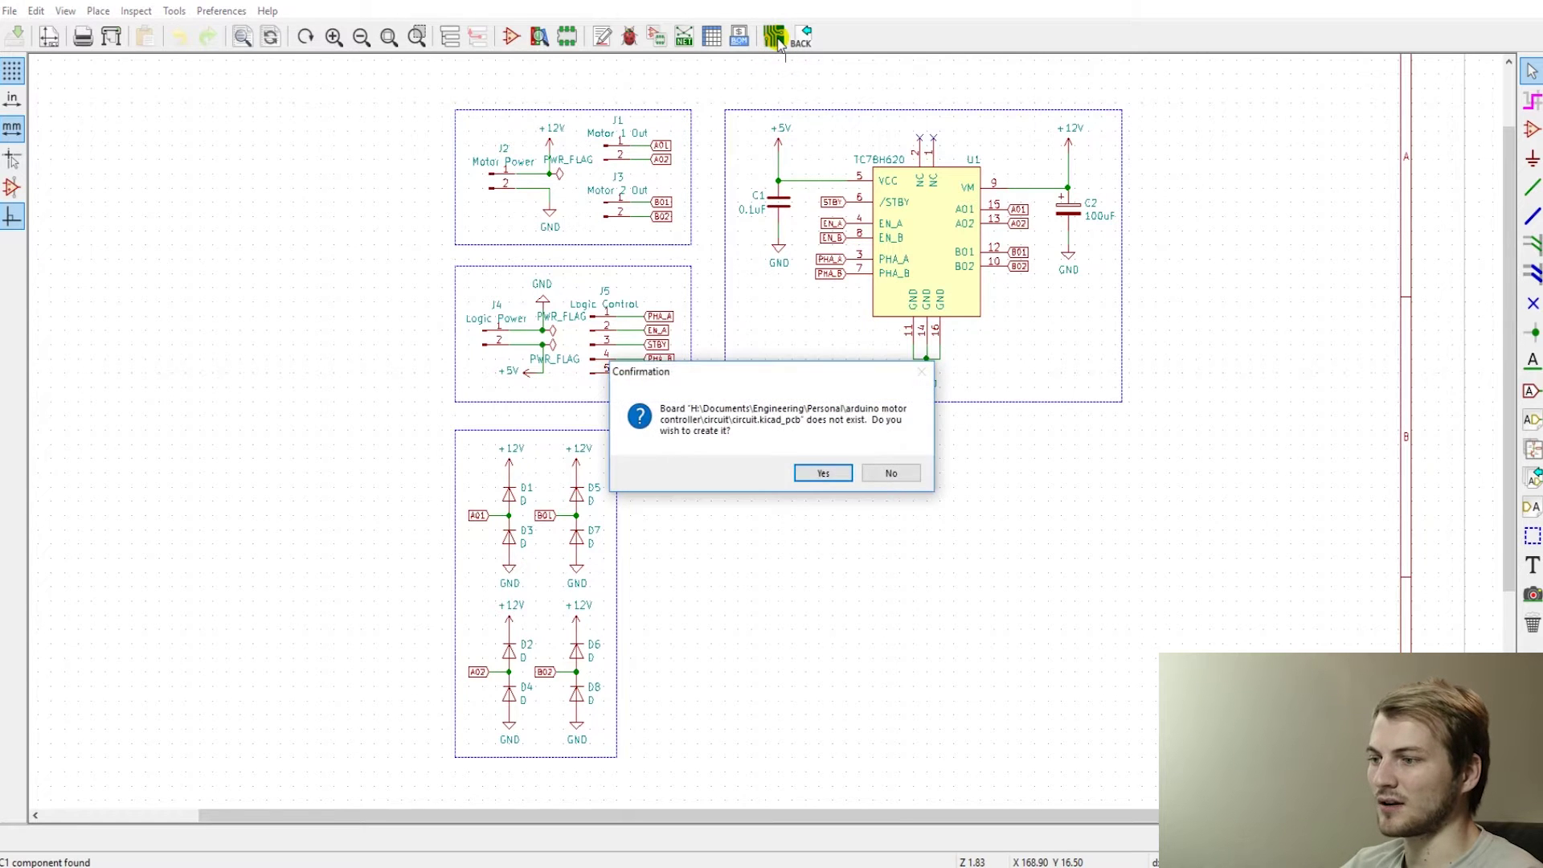
left_click(830, 474)
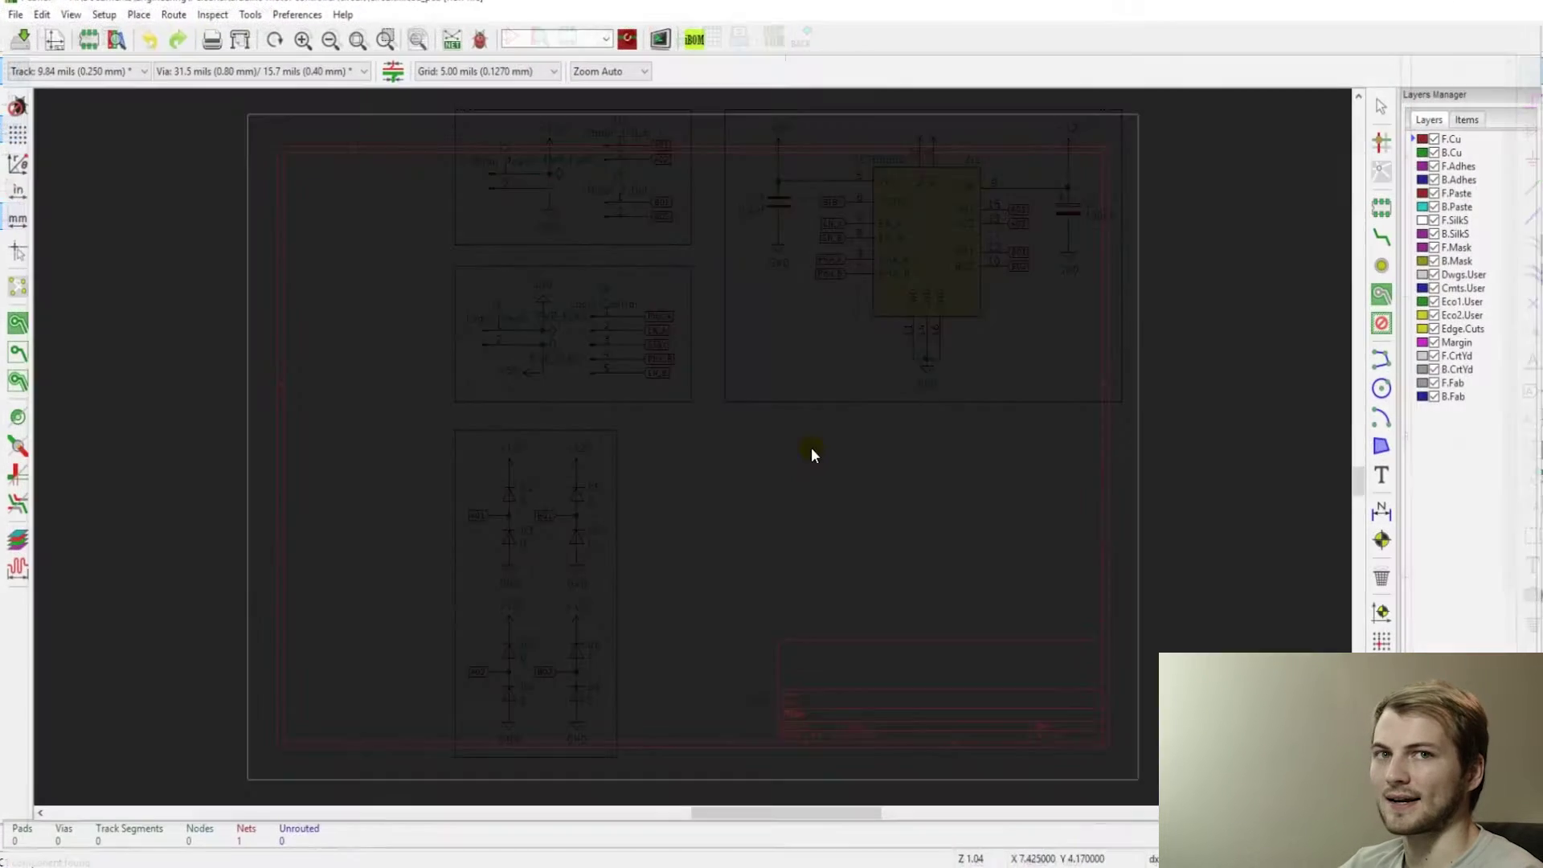
scroll(692, 447, "down", 2)
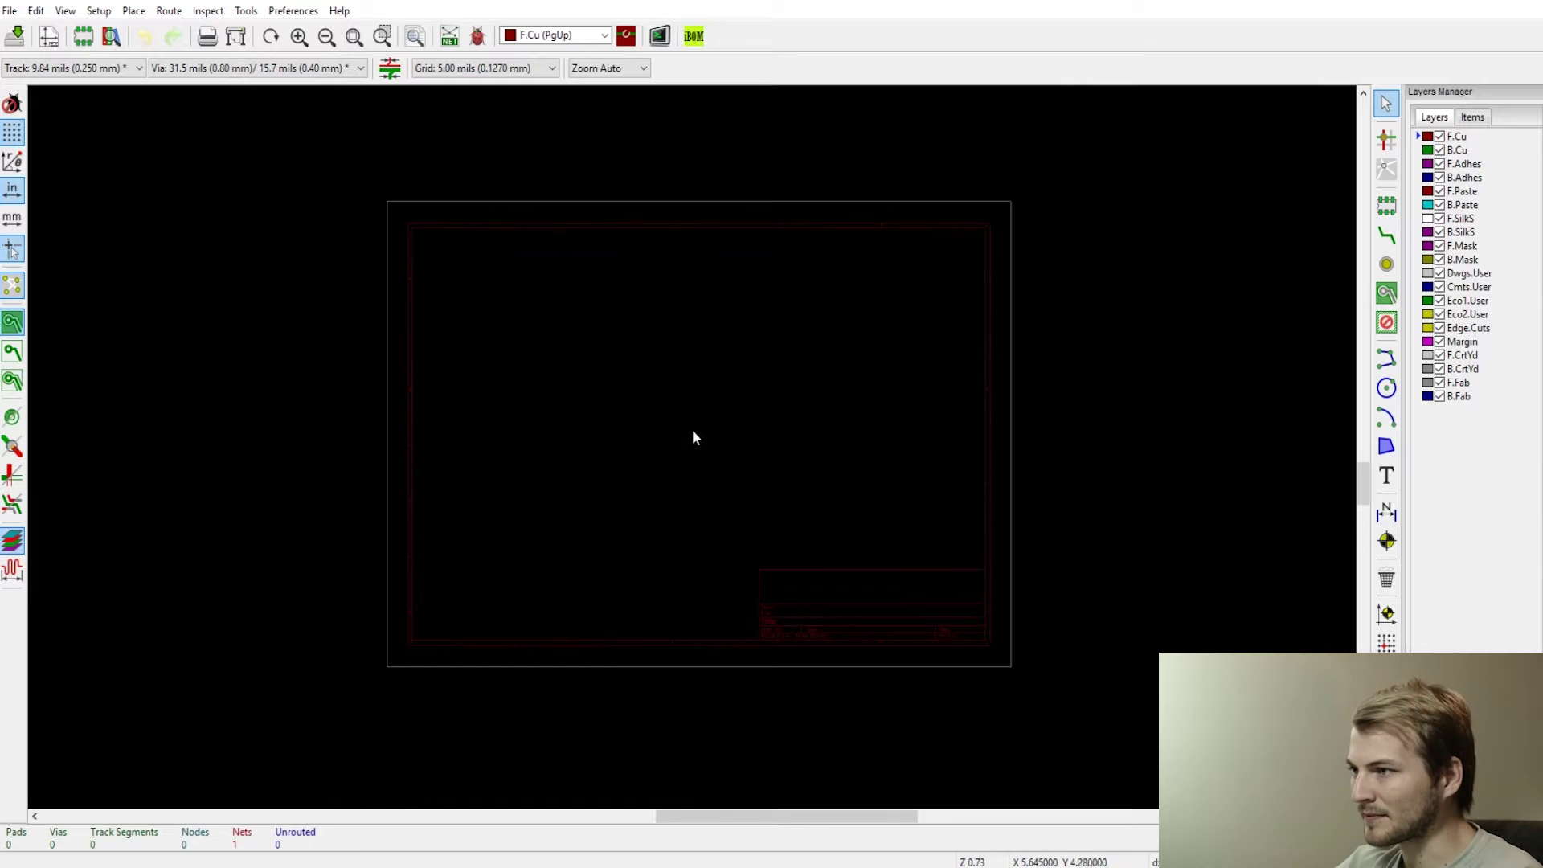
scroll(688, 446, "up", 3)
scroll(694, 450, "down", 2)
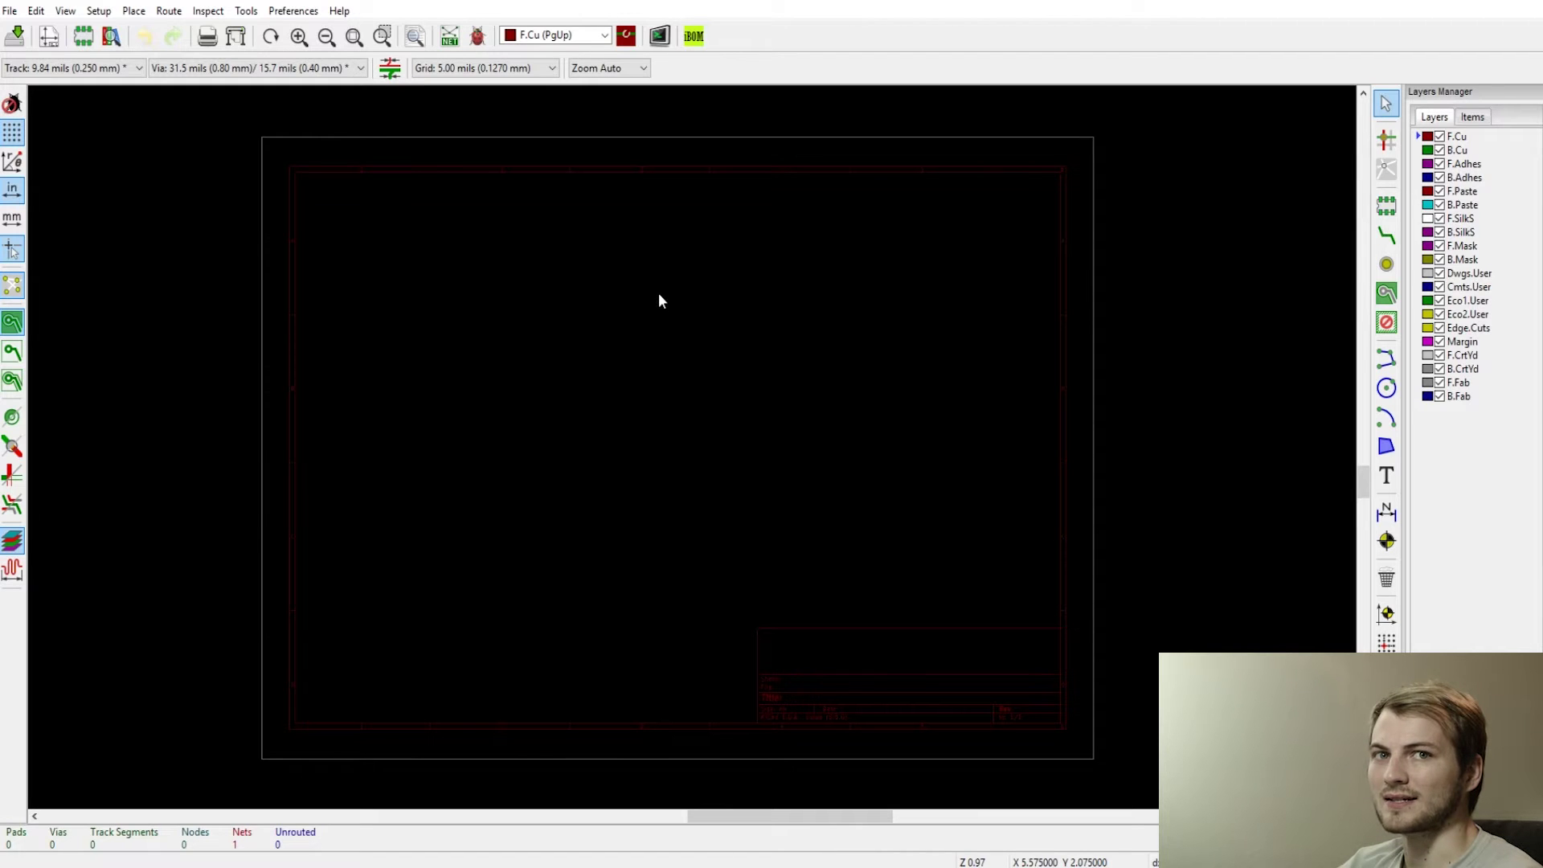
- In the board's global design rules, set the minimum track width to 0.006 in
left_click(99, 11)
left_click(122, 64)
left_click(555, 164)
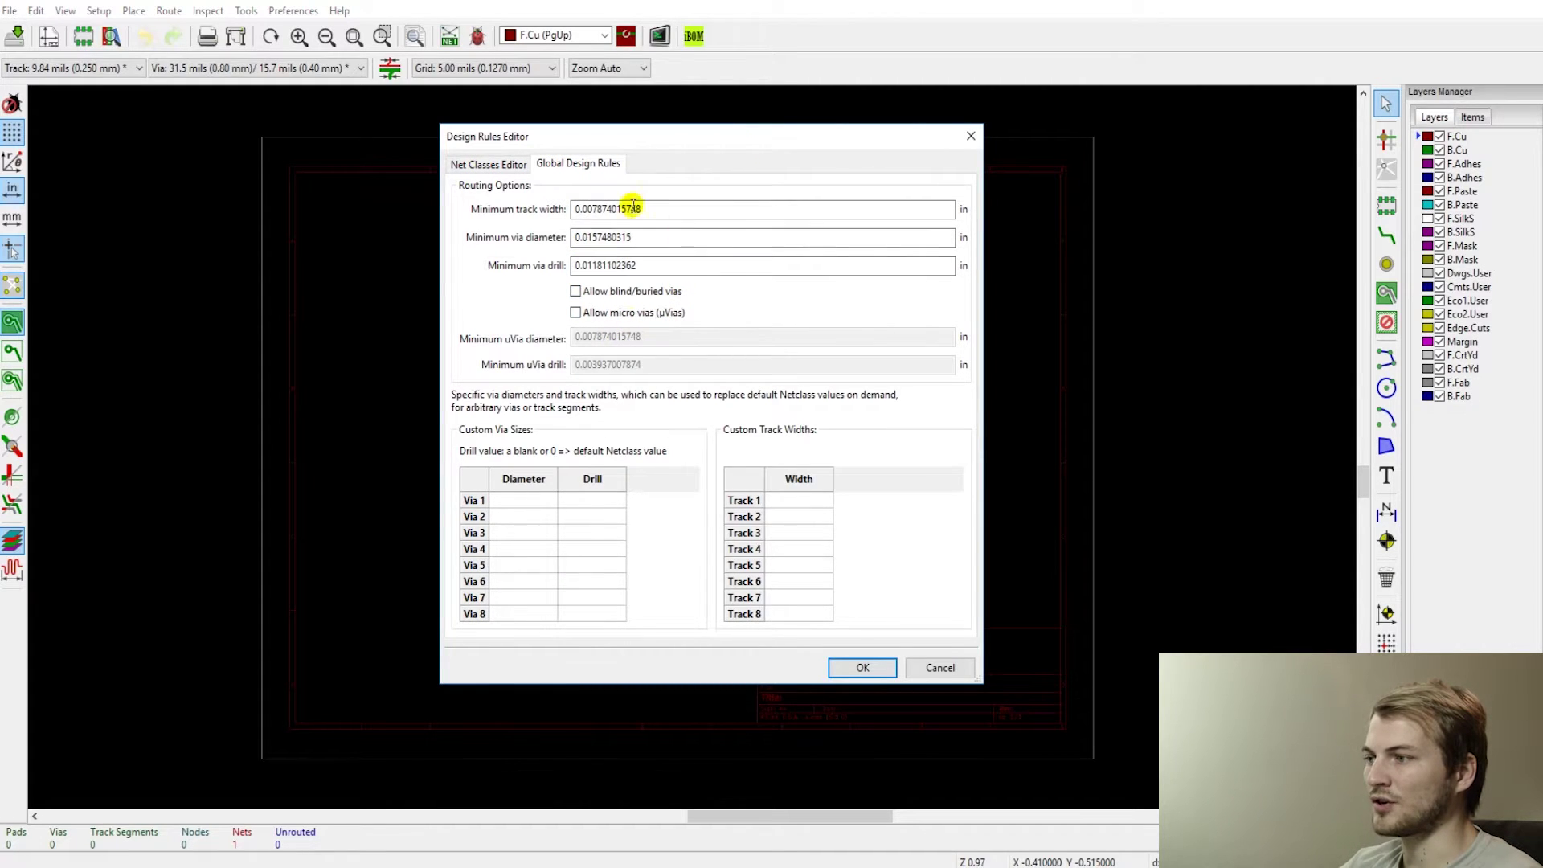
left_click(488, 163)
left_click(575, 163)
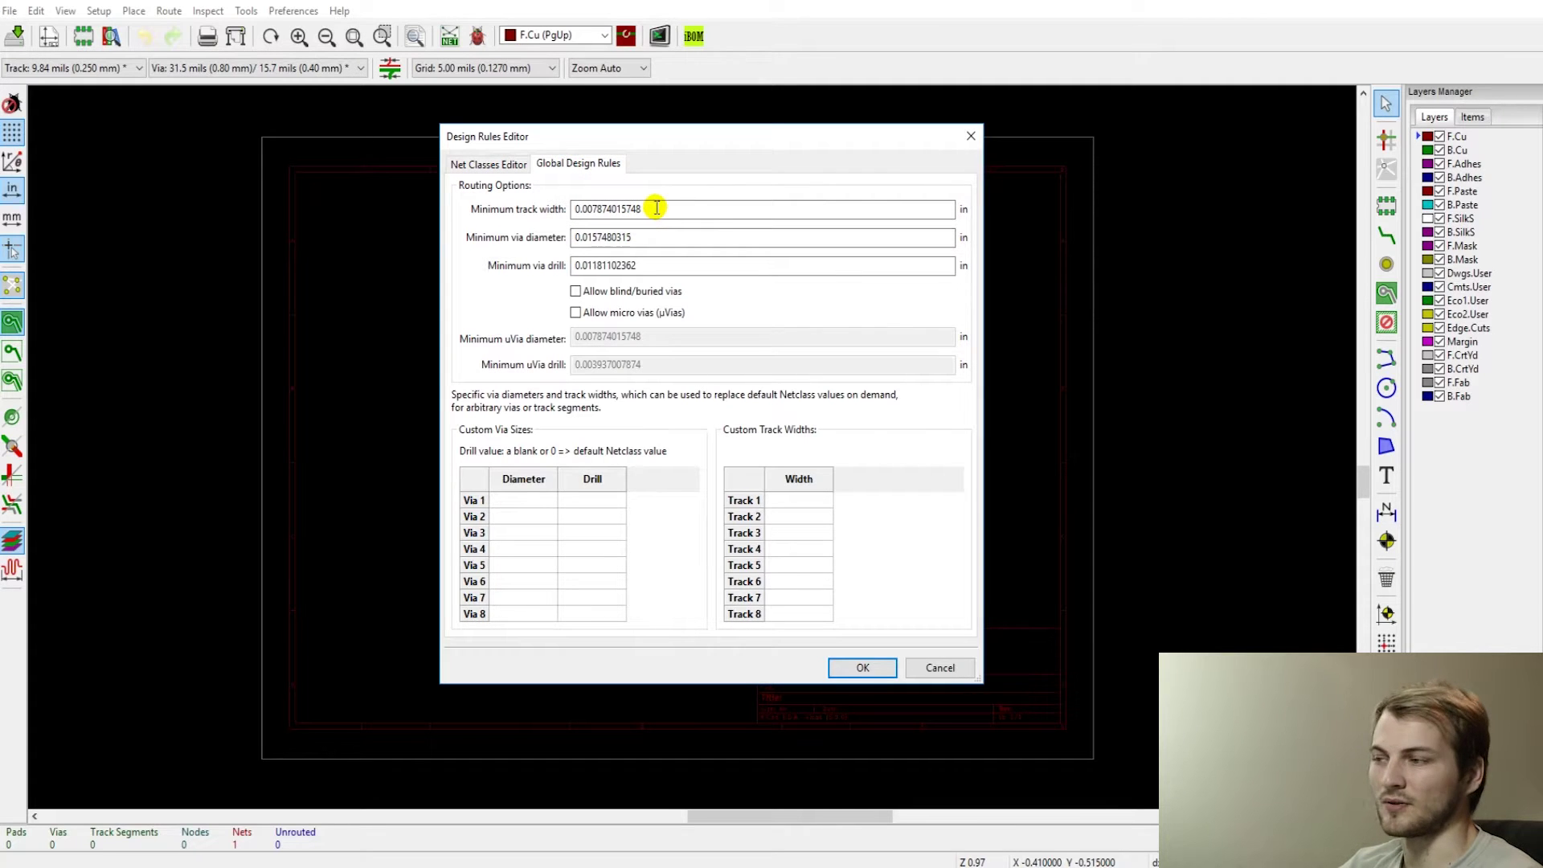
left_click_drag(657, 208, 553, 207)
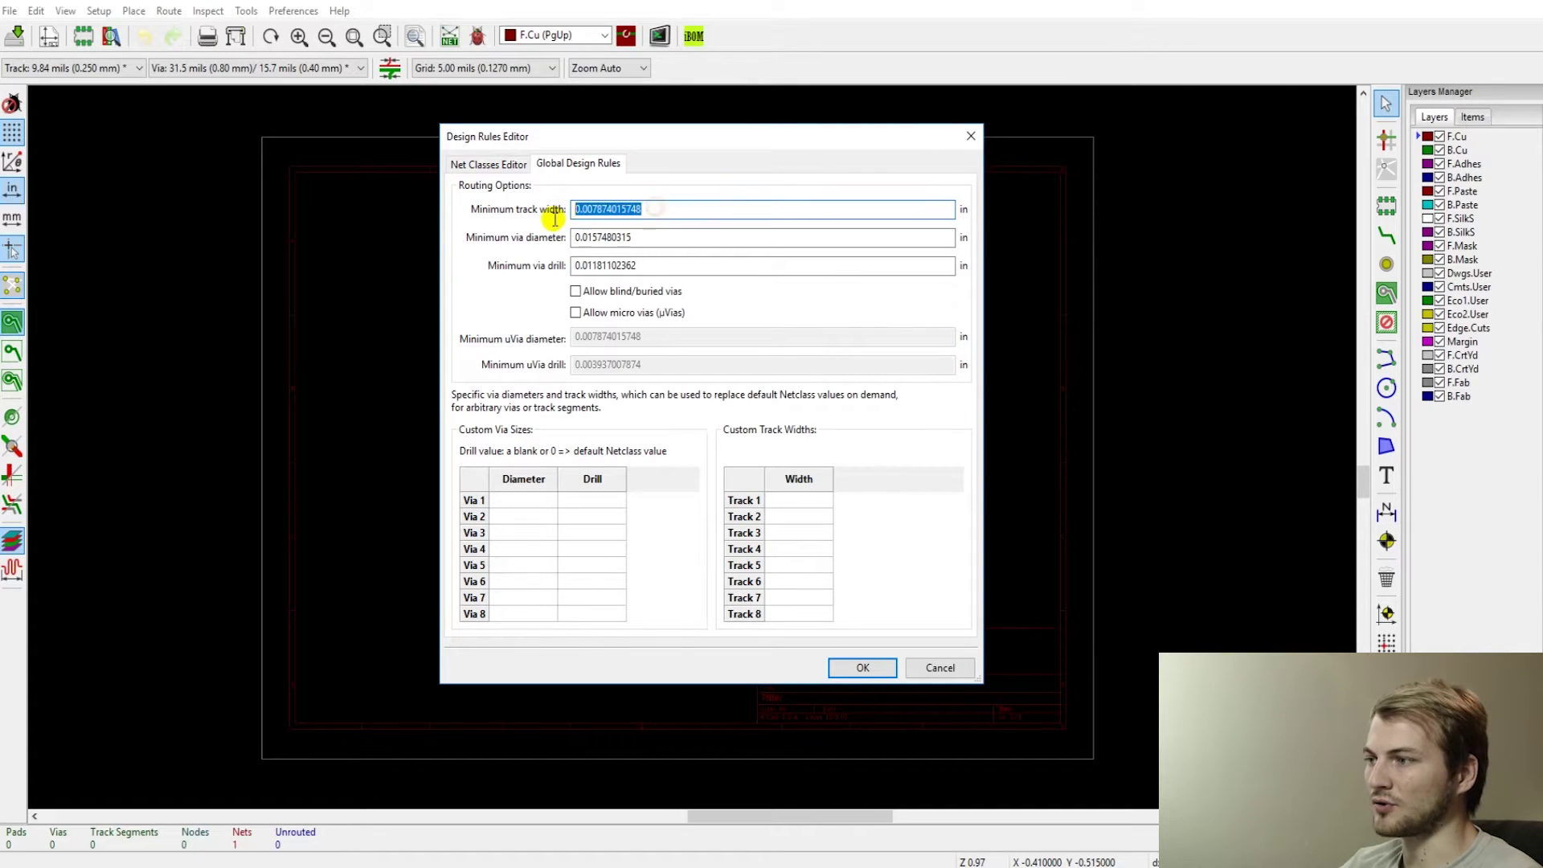
left_click(488, 163)
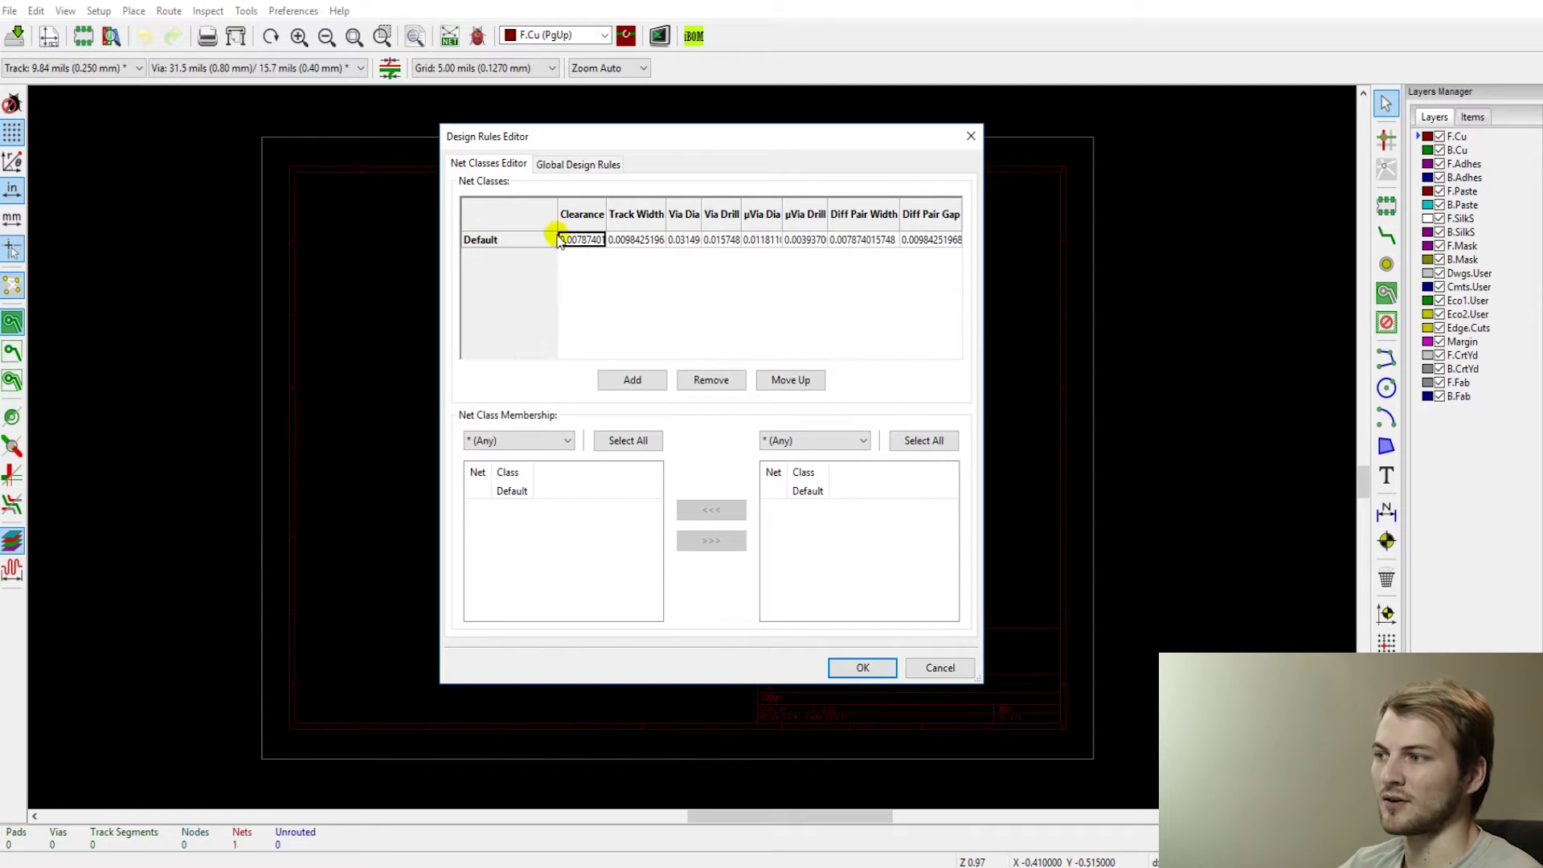
left_click(562, 164)
double_click(658, 212)
key("BackSpace")
key("ctrl+z")
left_click_drag(632, 219, 587, 233)
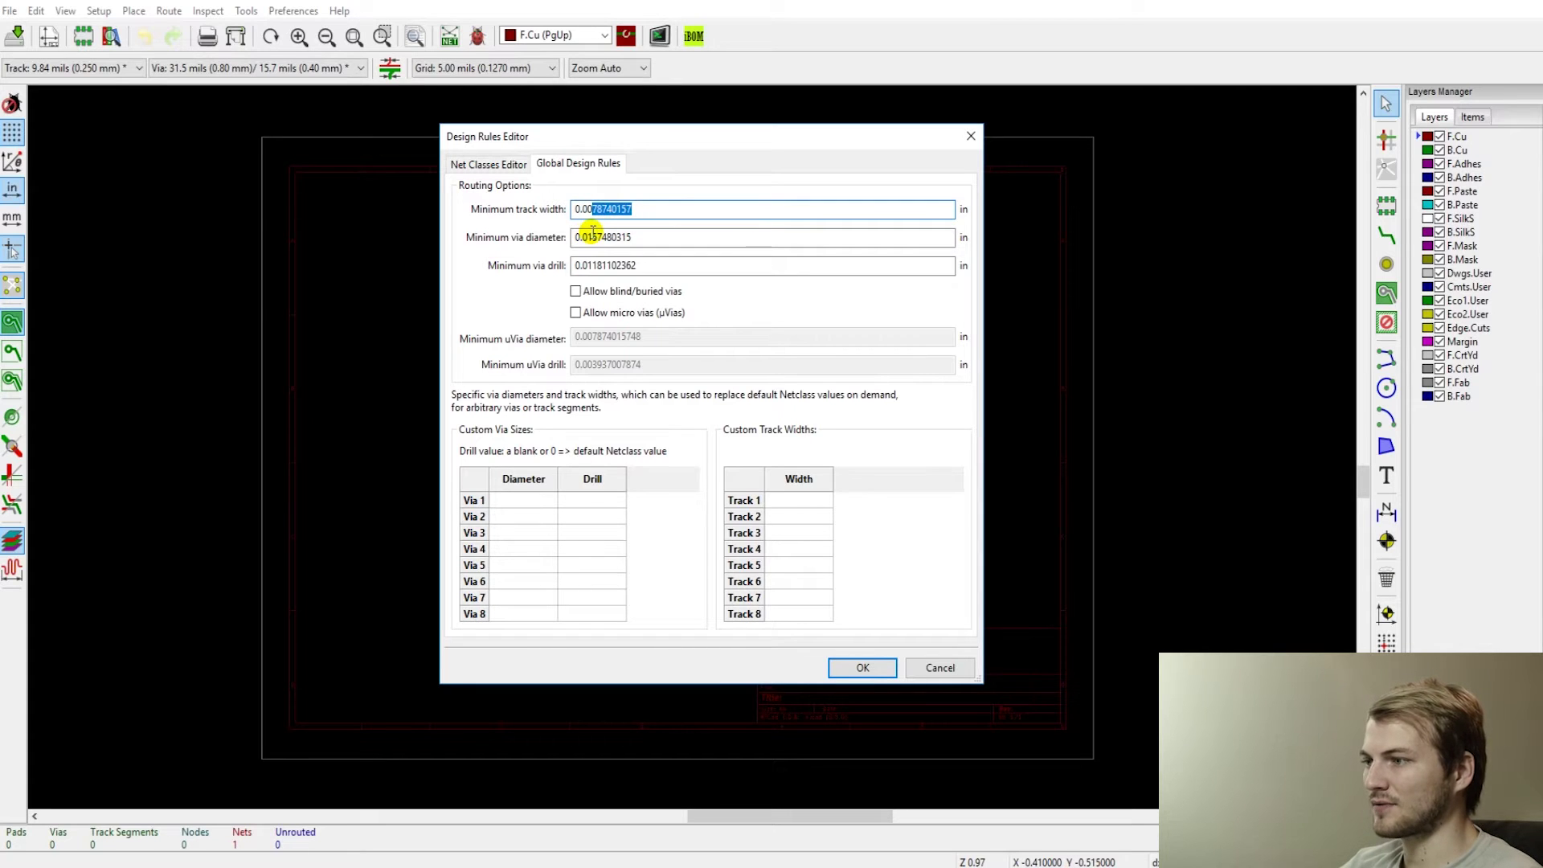
type("6")
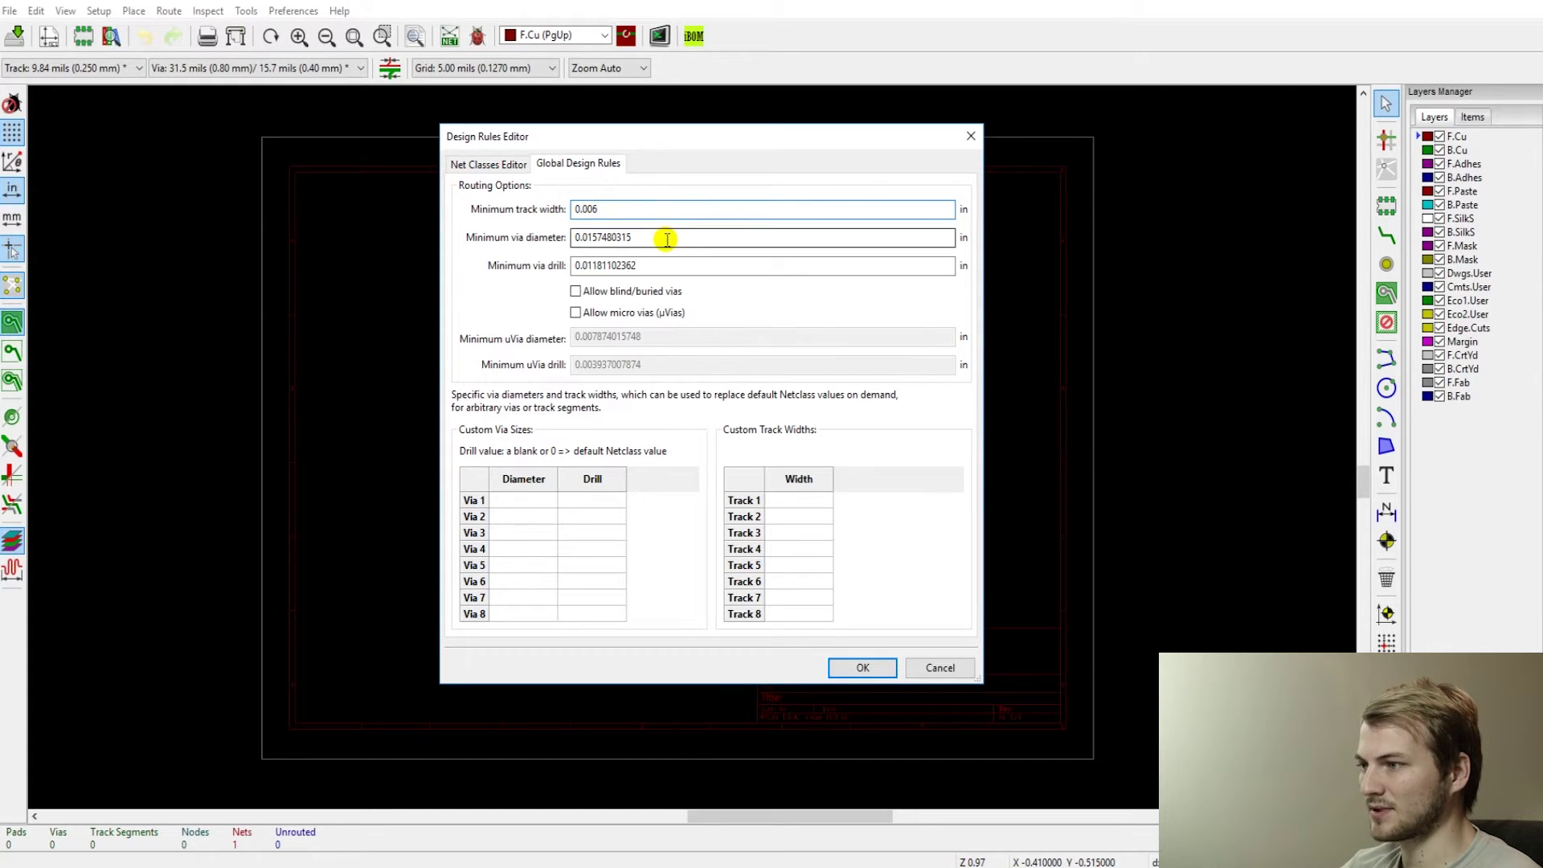
- Set the minimum via diameter to 0.027 in and the minimum via drill to 0.013 in
left_click_drag(652, 239, 596, 246)
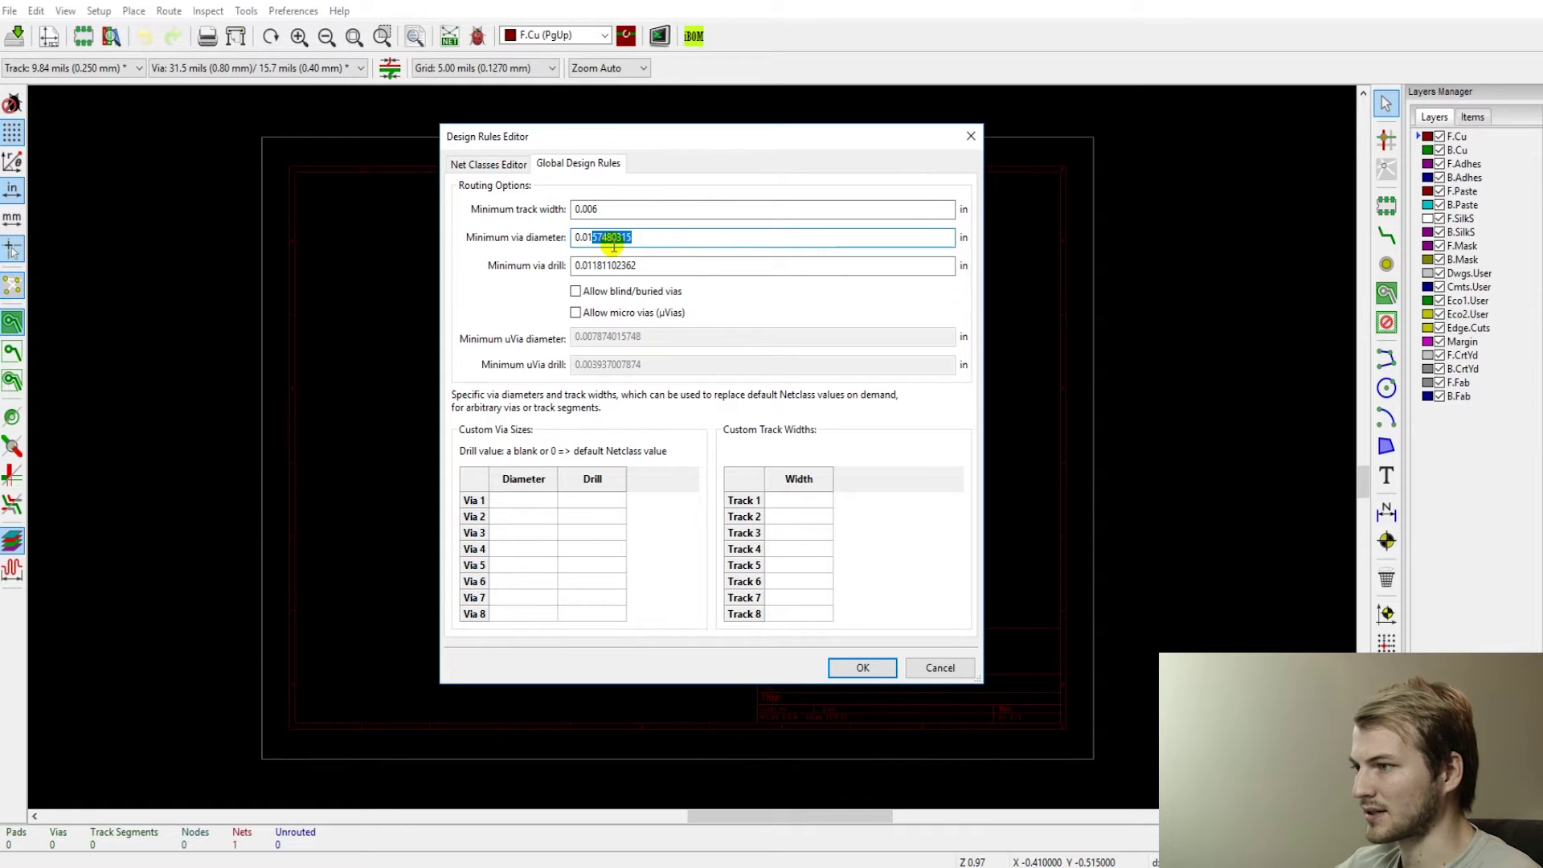
type("3")
left_click_drag(654, 266, 591, 293)
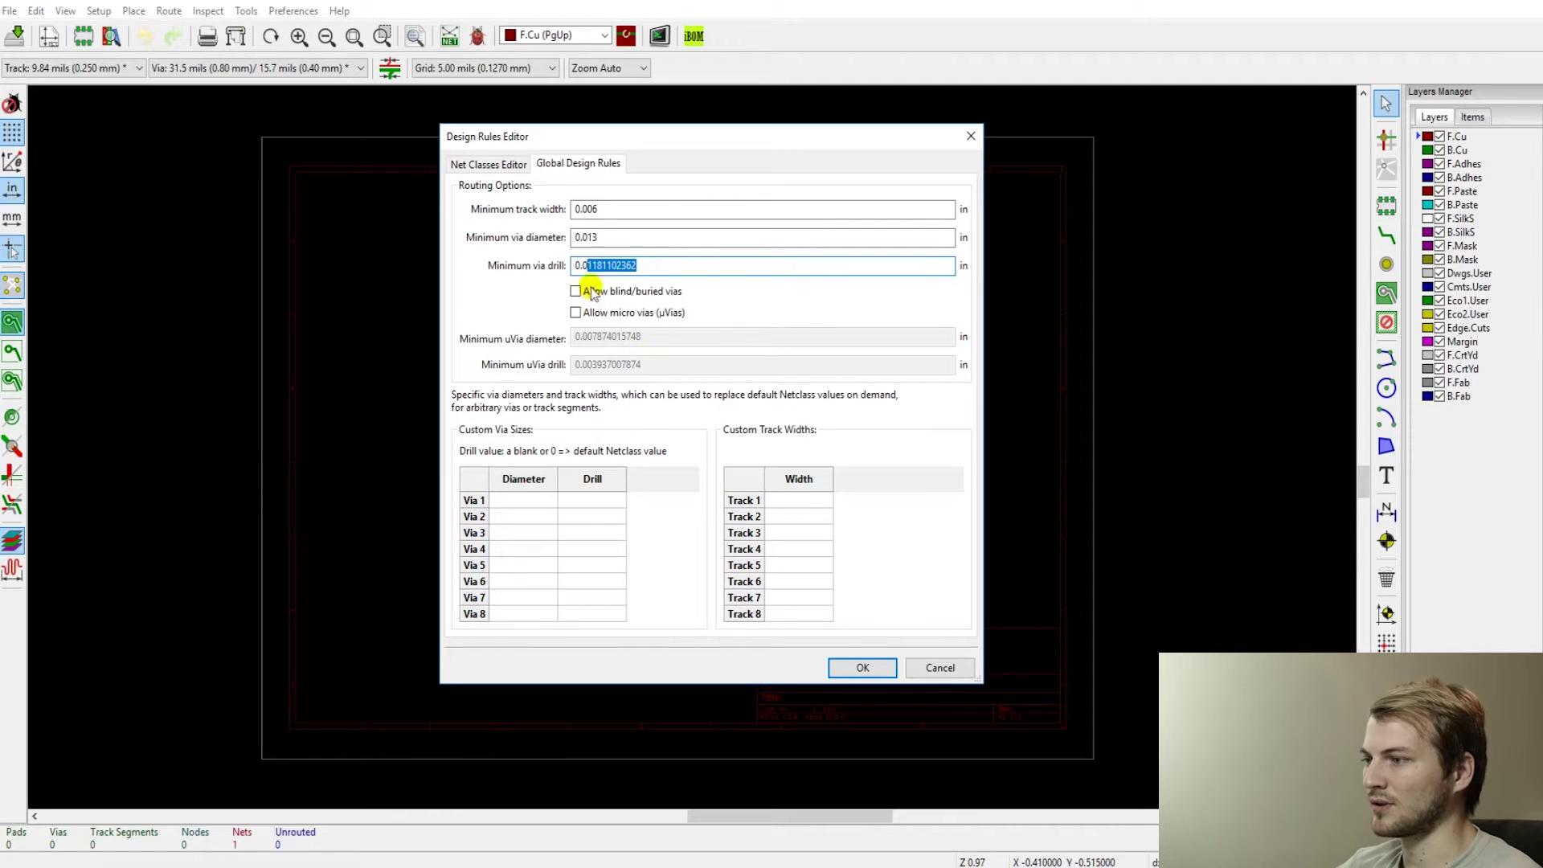
left_click_drag(599, 238, 586, 239)
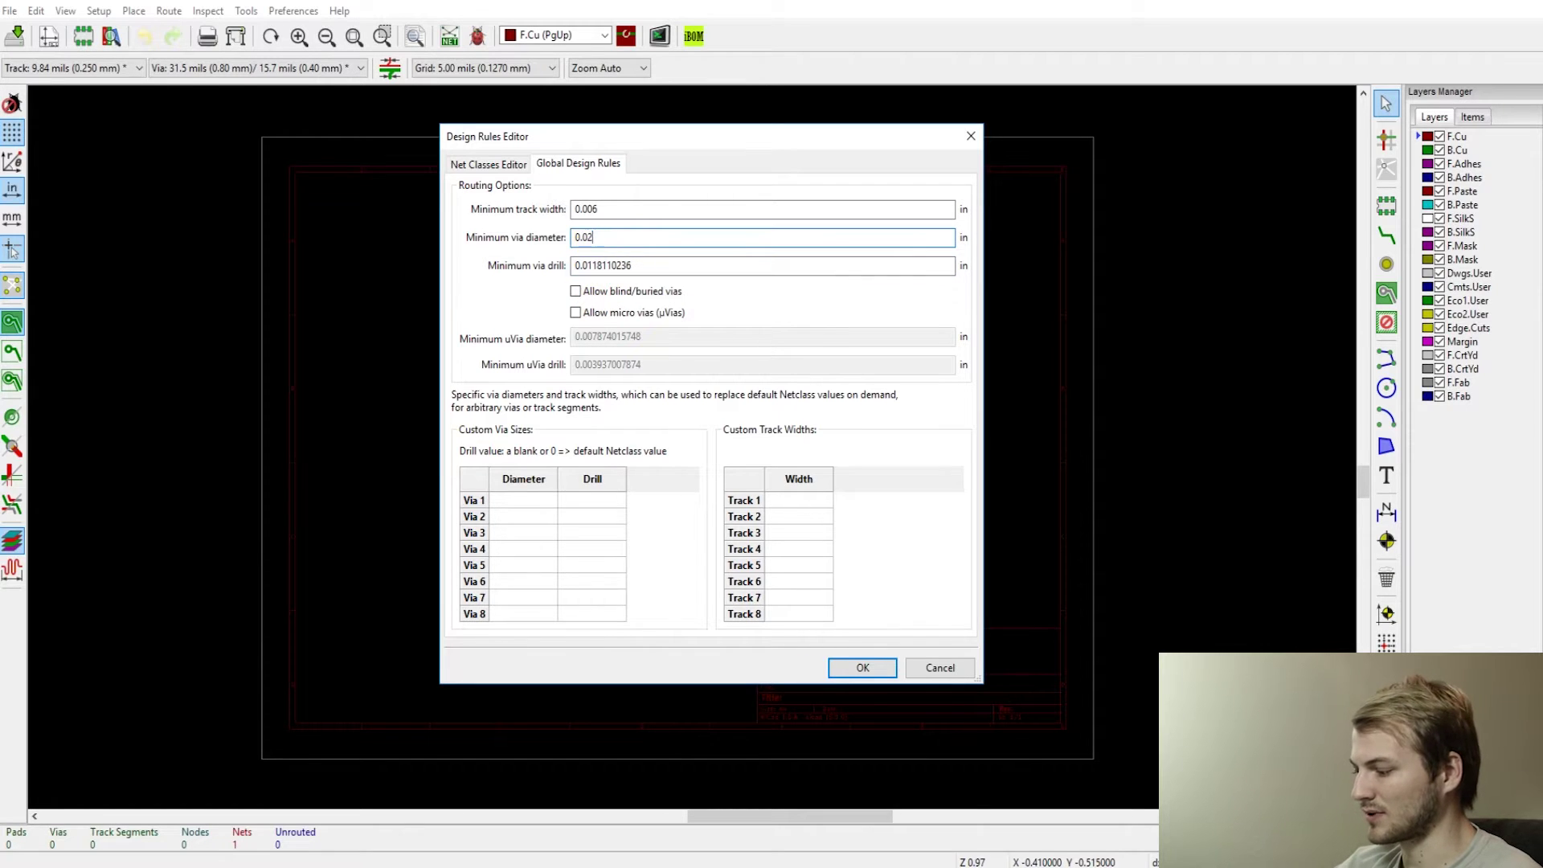
type("27")
left_click_drag(643, 265, 589, 277)
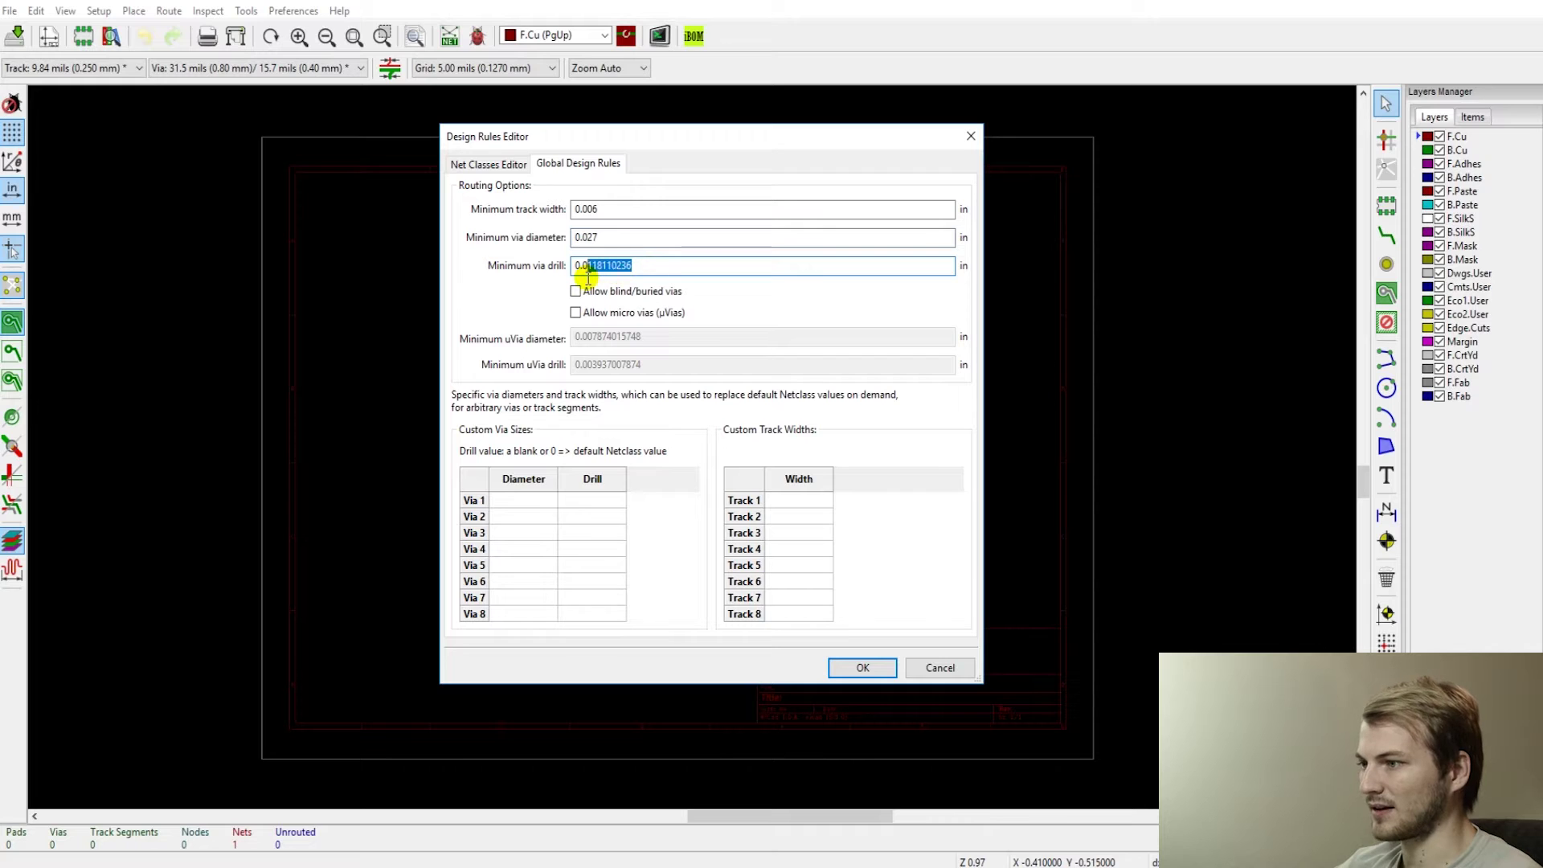
type("13")
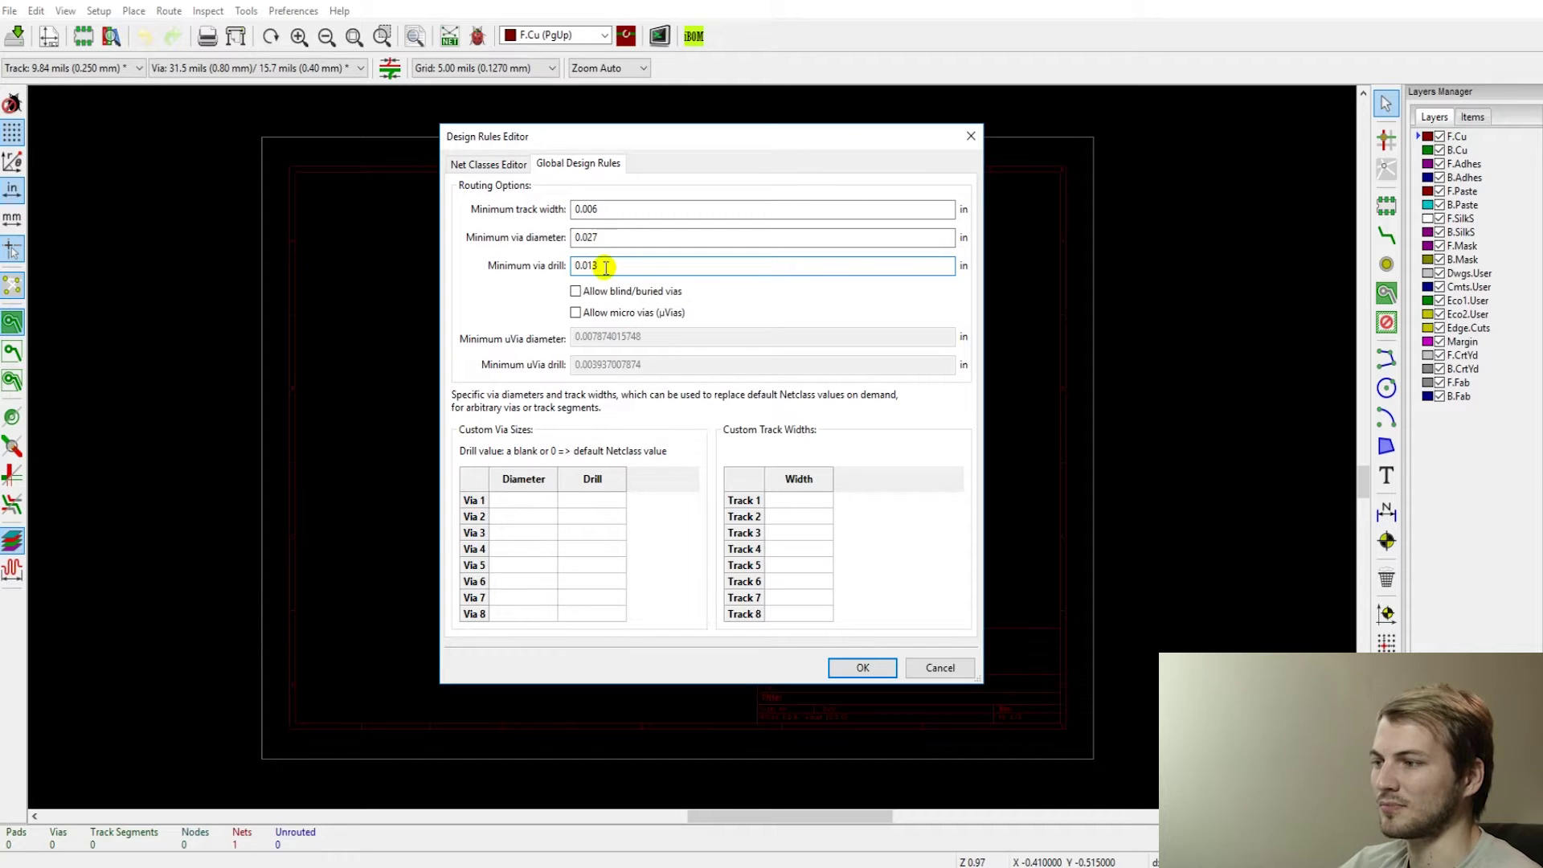
- Set the Default net class clearance to 0.008 in and its track width to 0.012 in
left_click(488, 163)
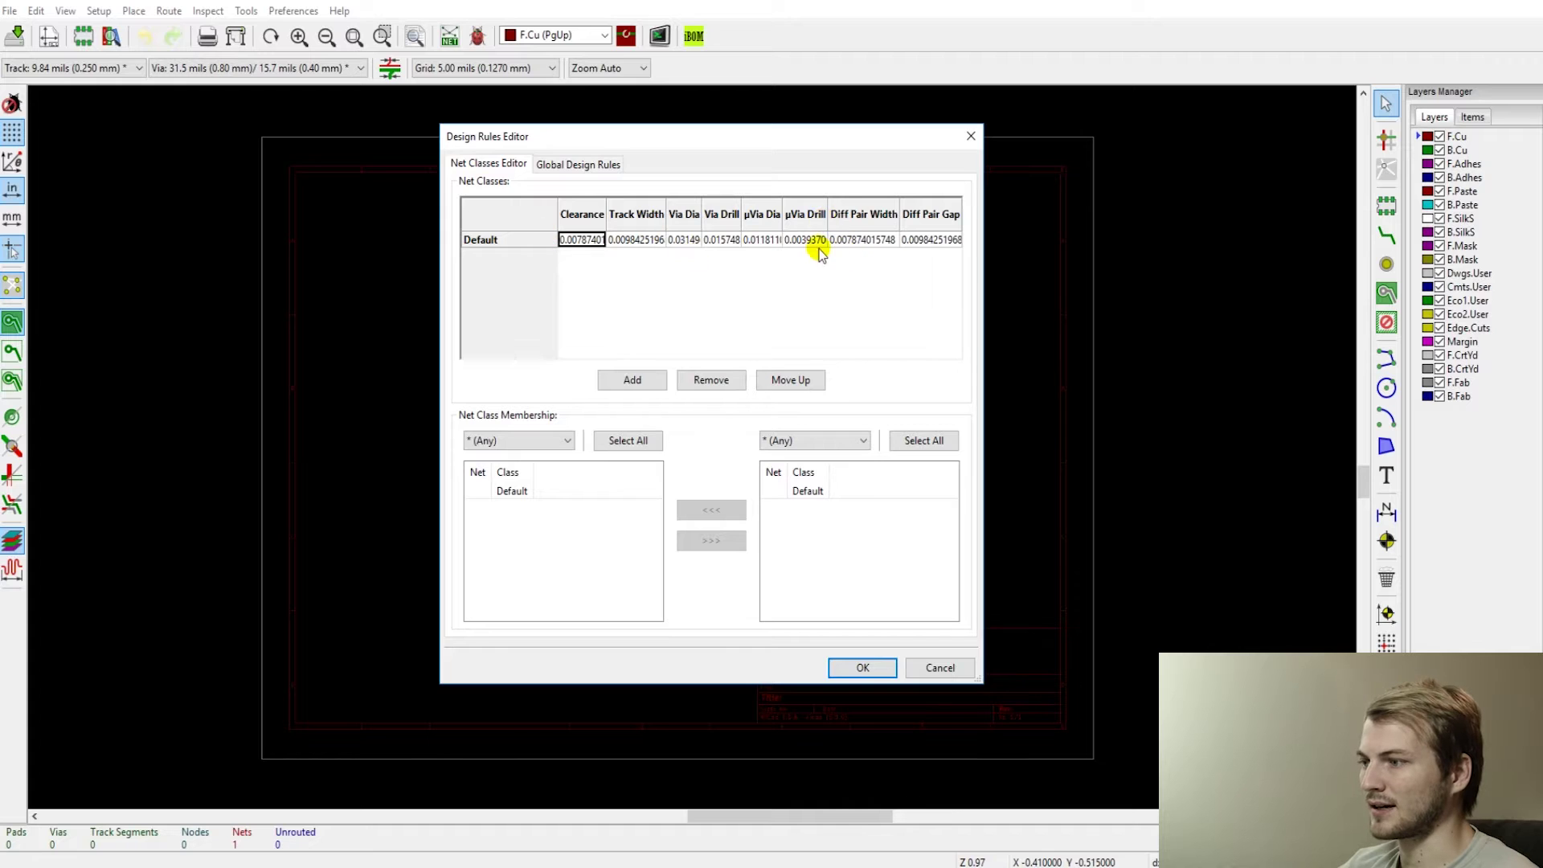
left_click(555, 165)
left_click(478, 163)
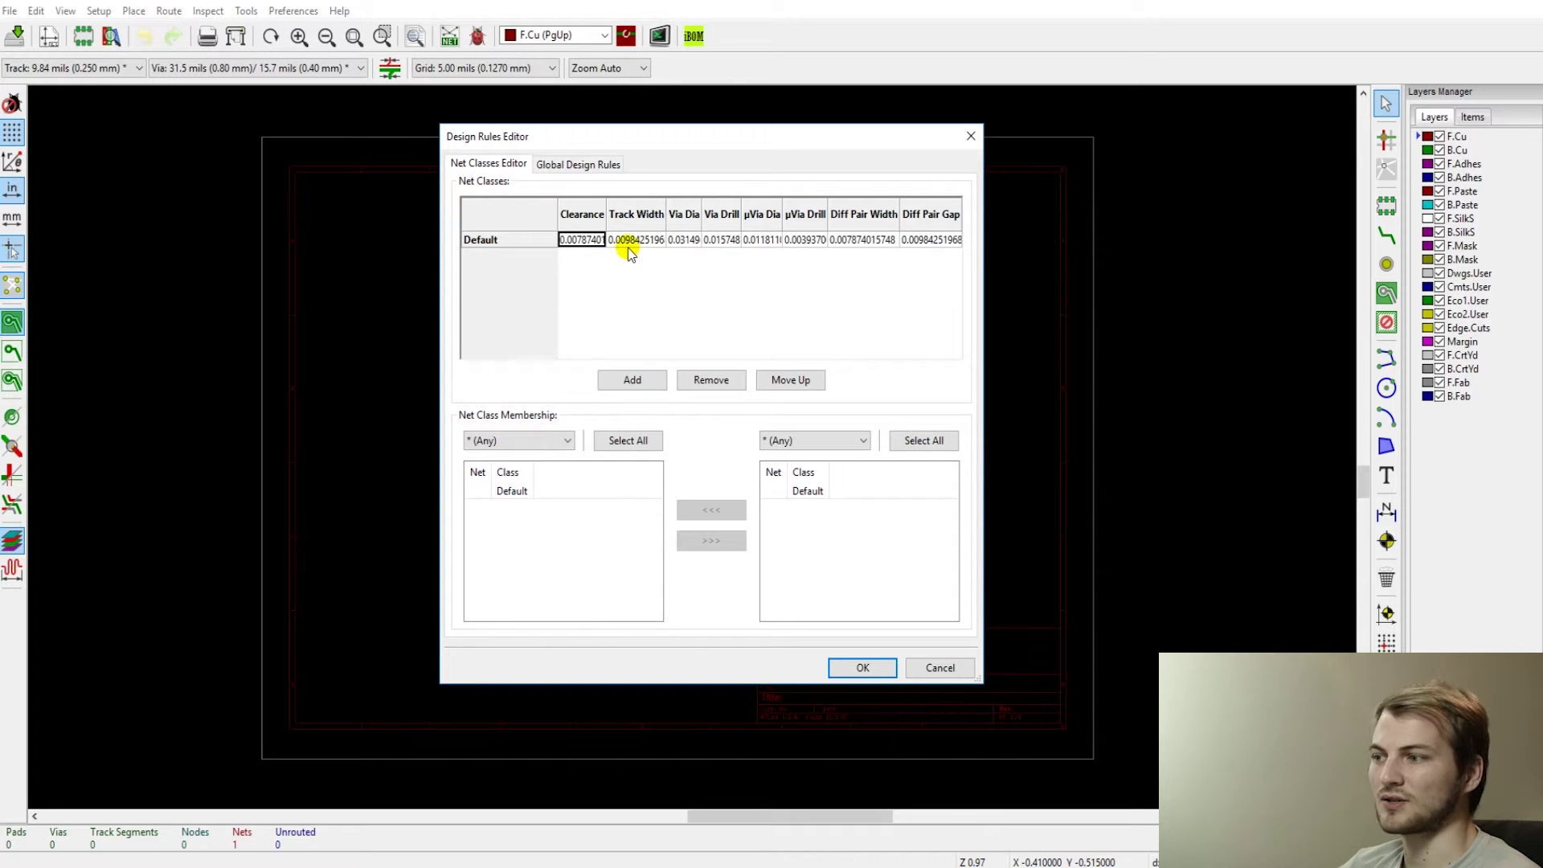
left_click(588, 240)
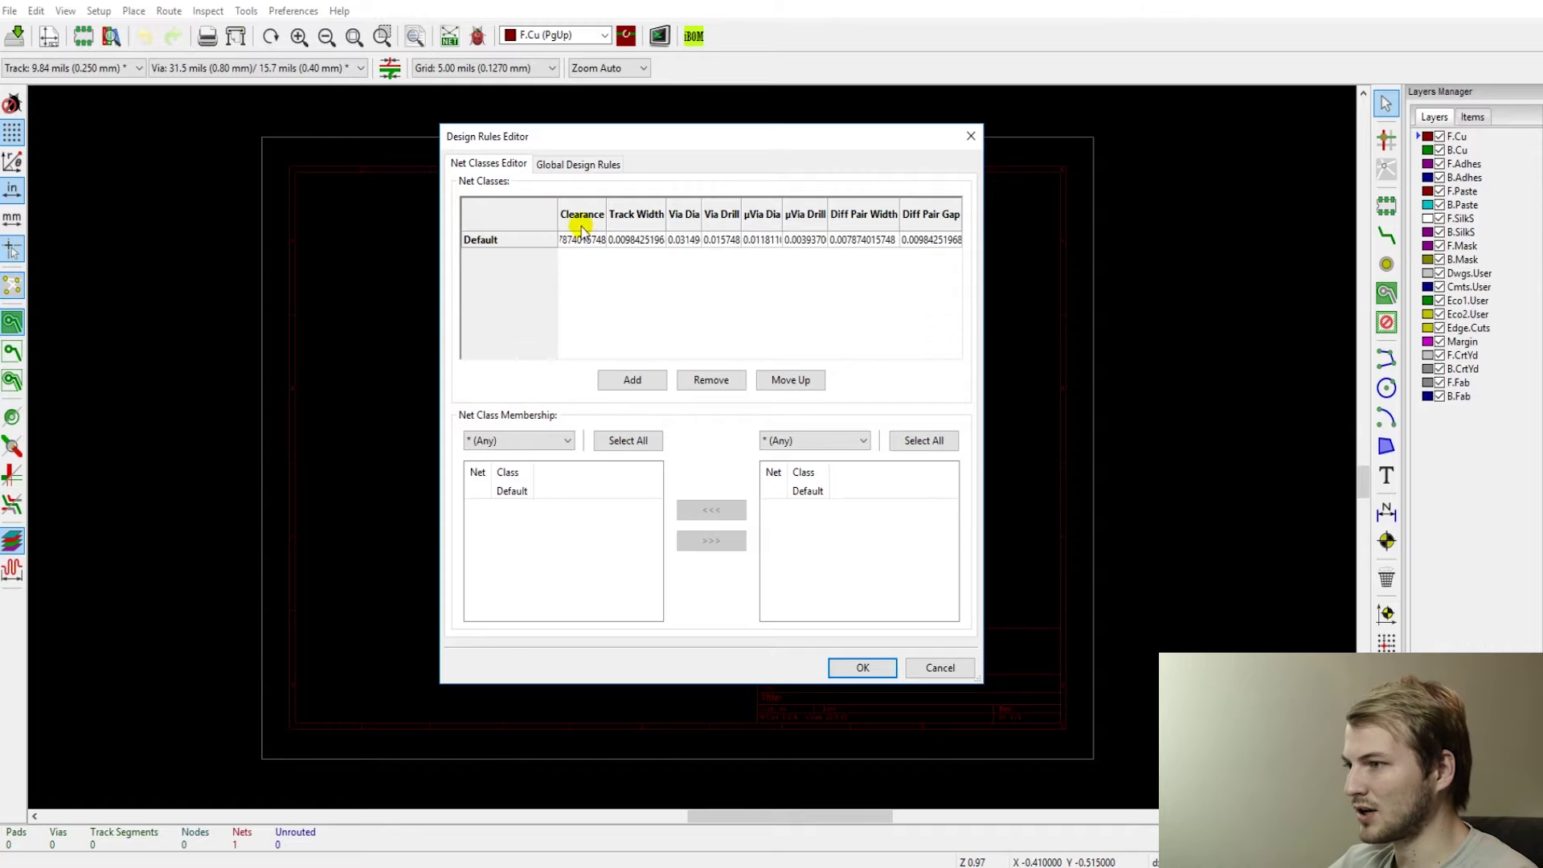
double_click(595, 239)
type("0")
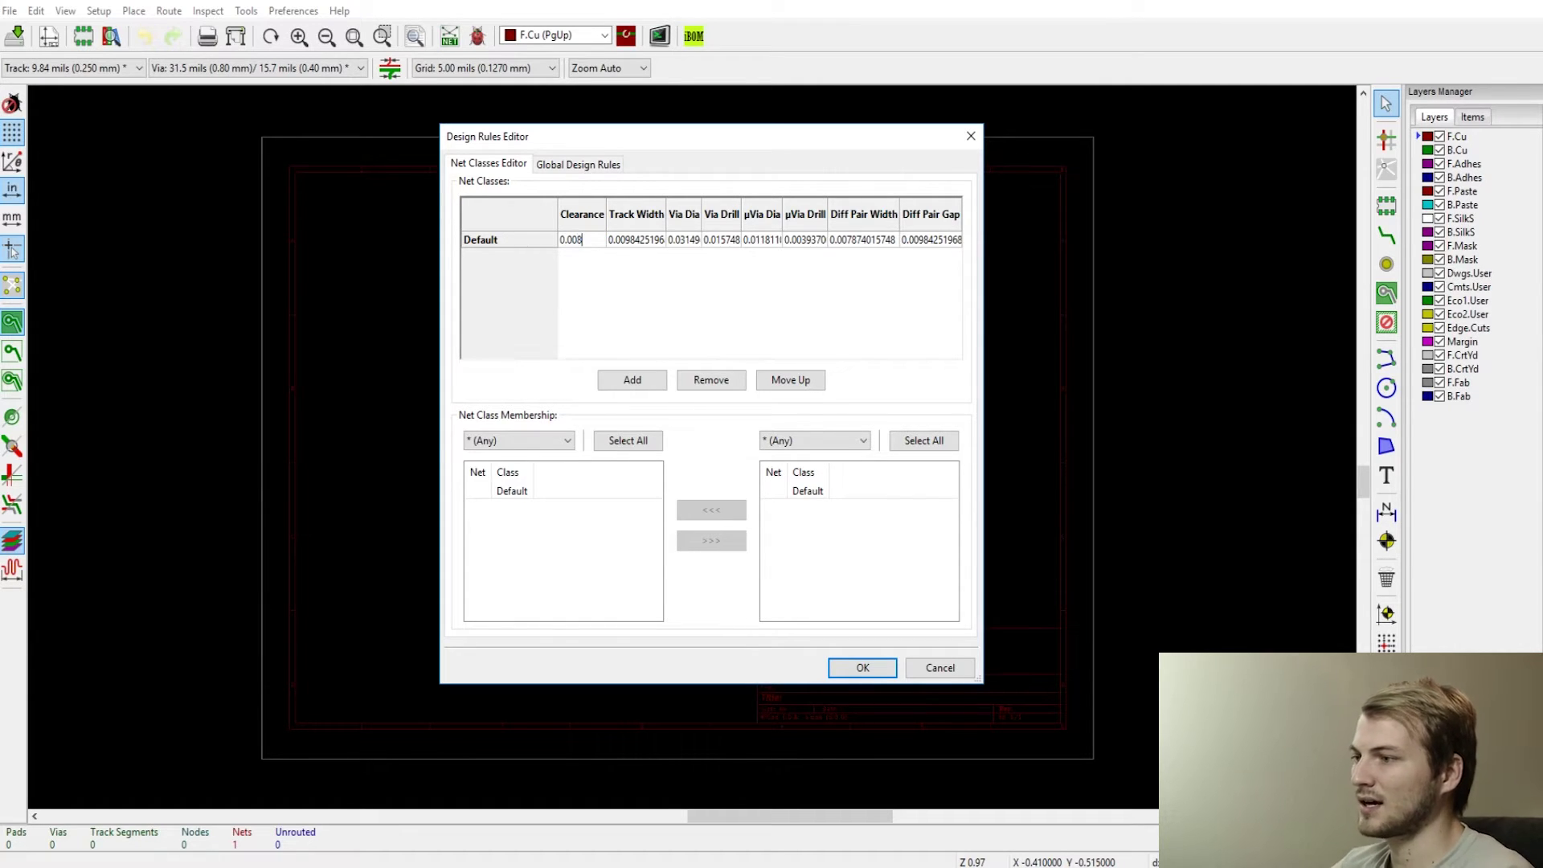
type(".008")
left_click(624, 239)
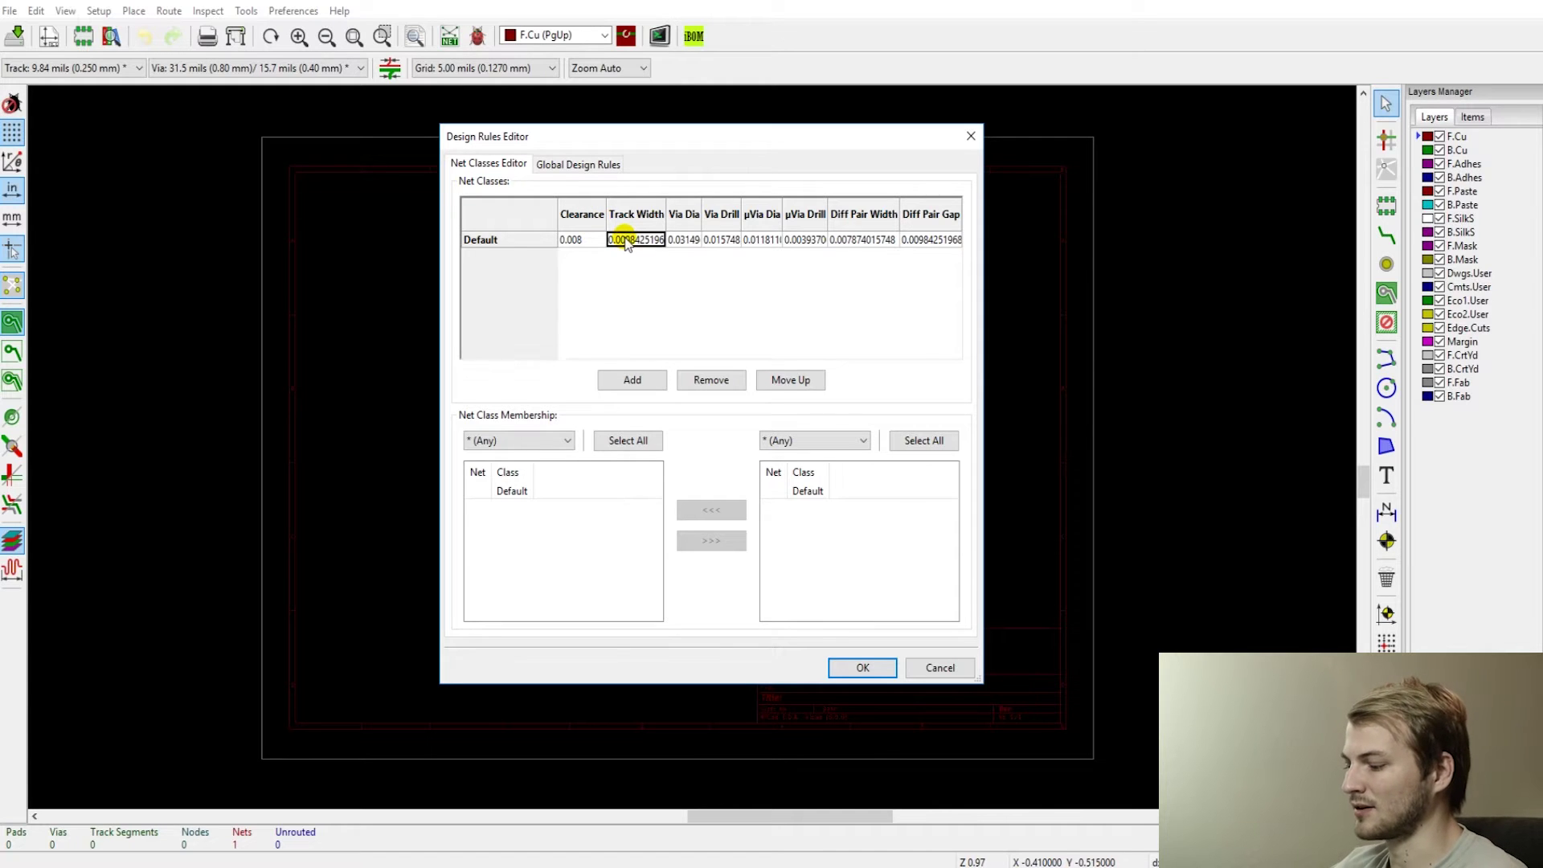
type("0.012")
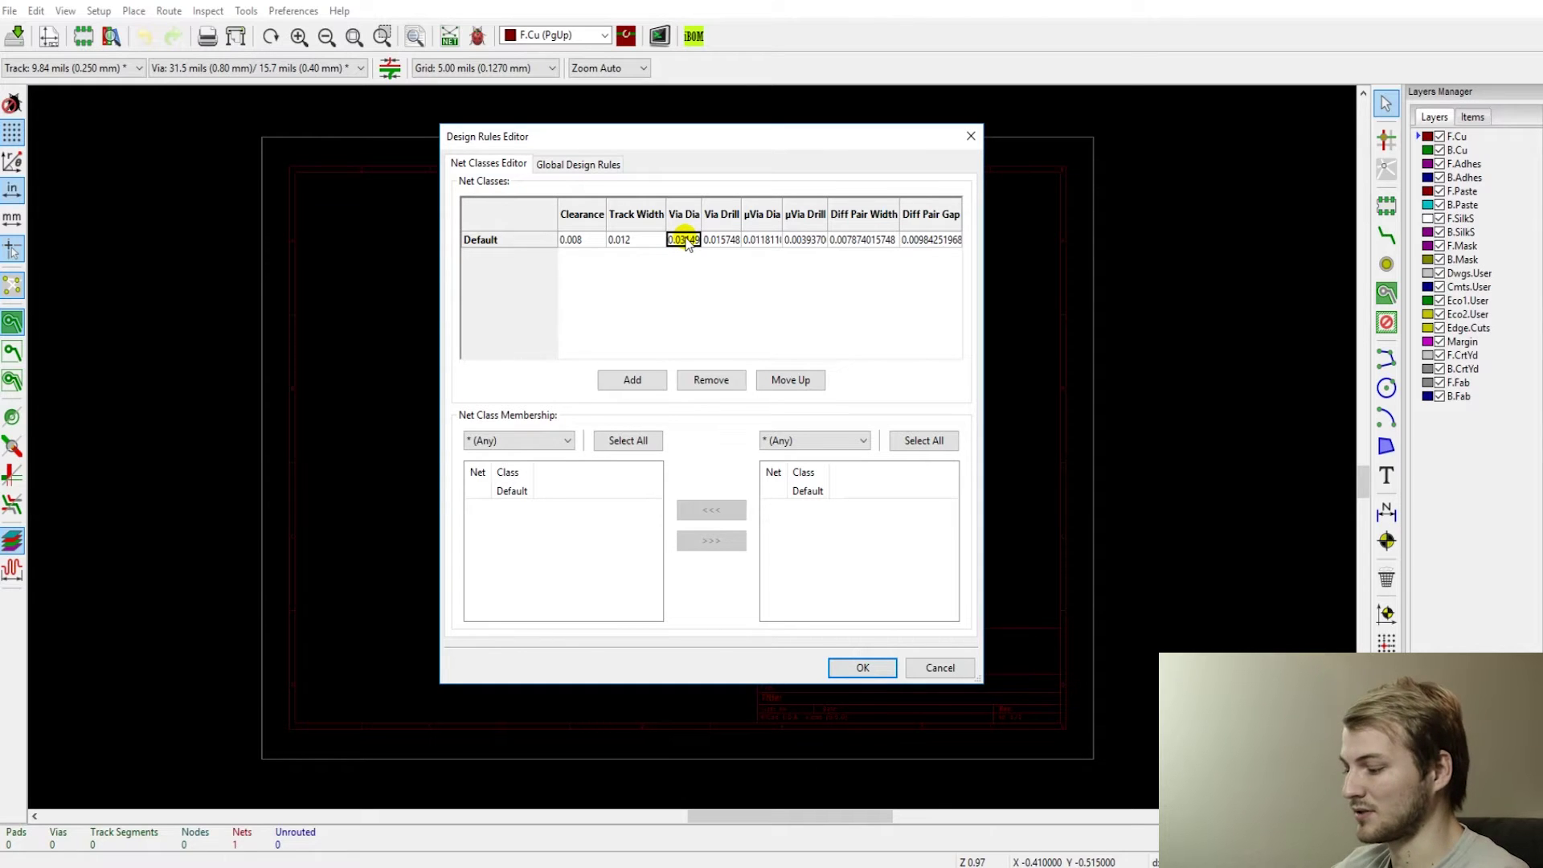
- Set the Default net class via diameter to 0.030 in and via drill to 0.015 in, and apply the design rules
type("0")
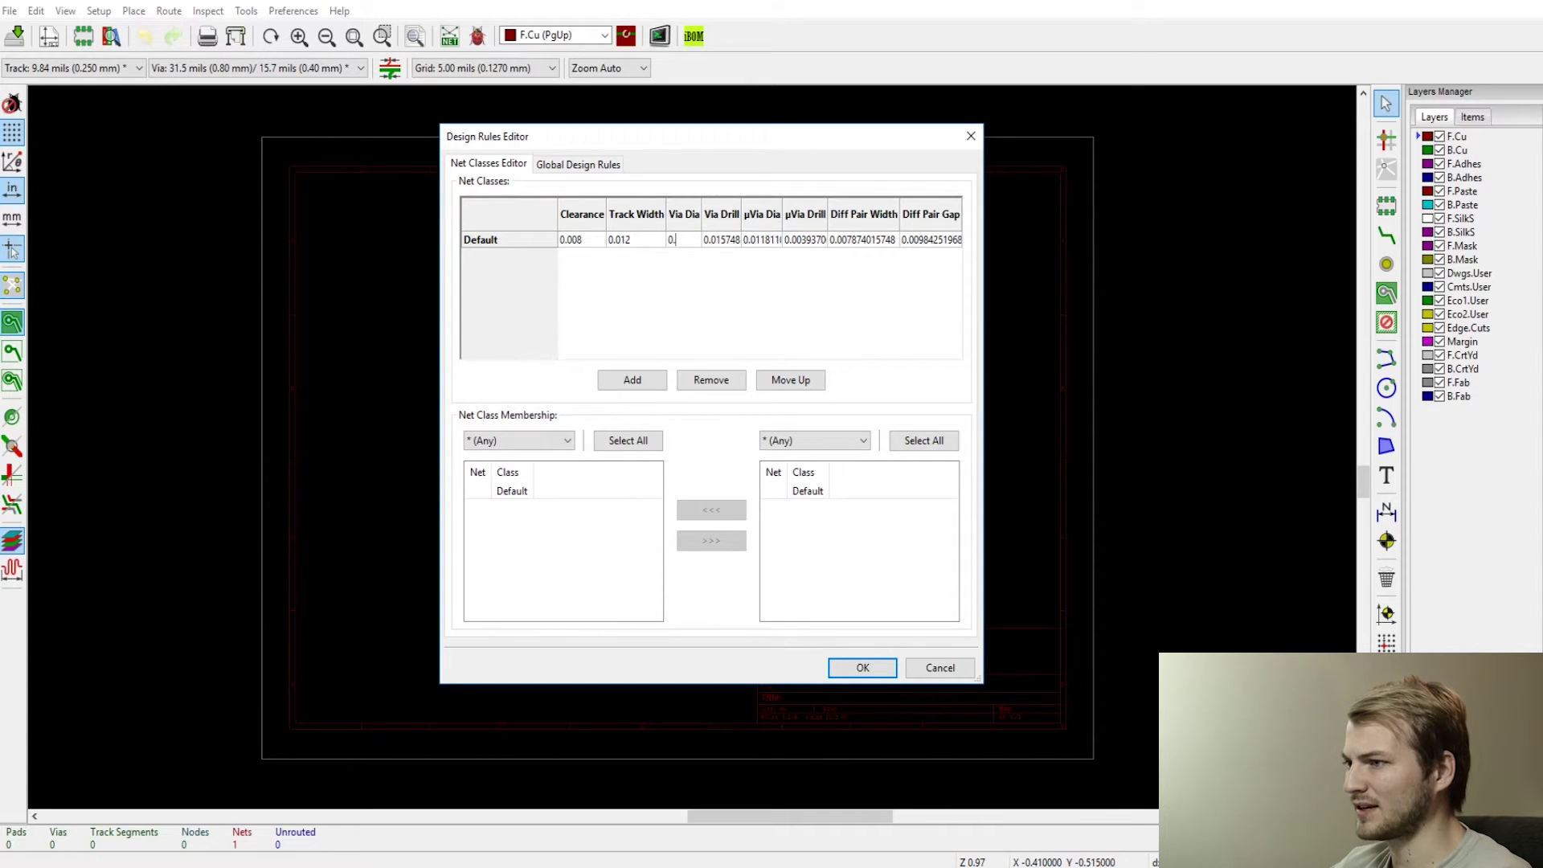
type(".6")
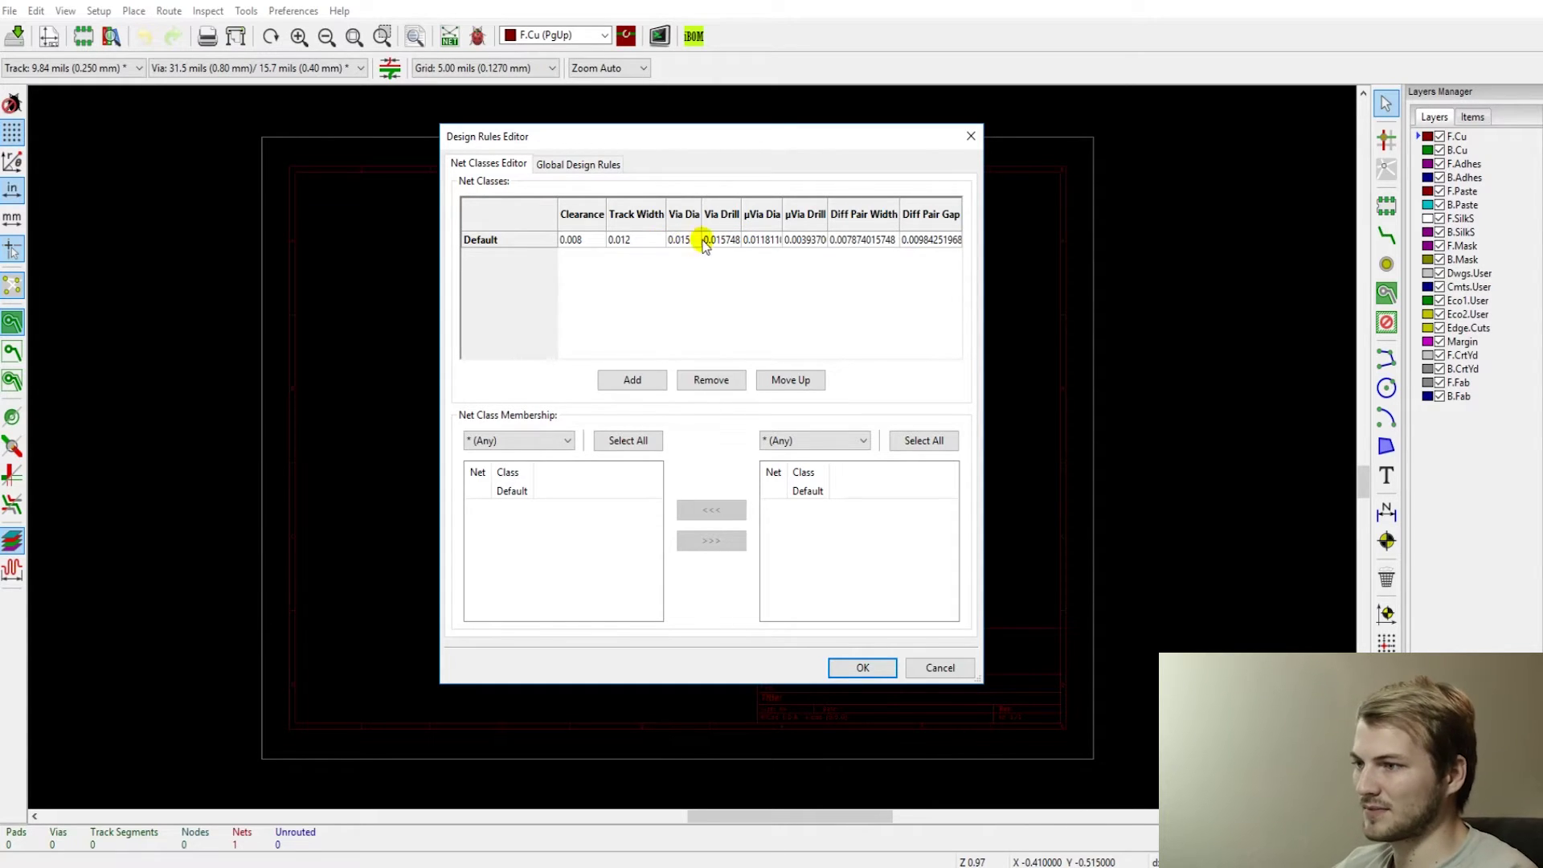
left_click(704, 239)
type("0.0")
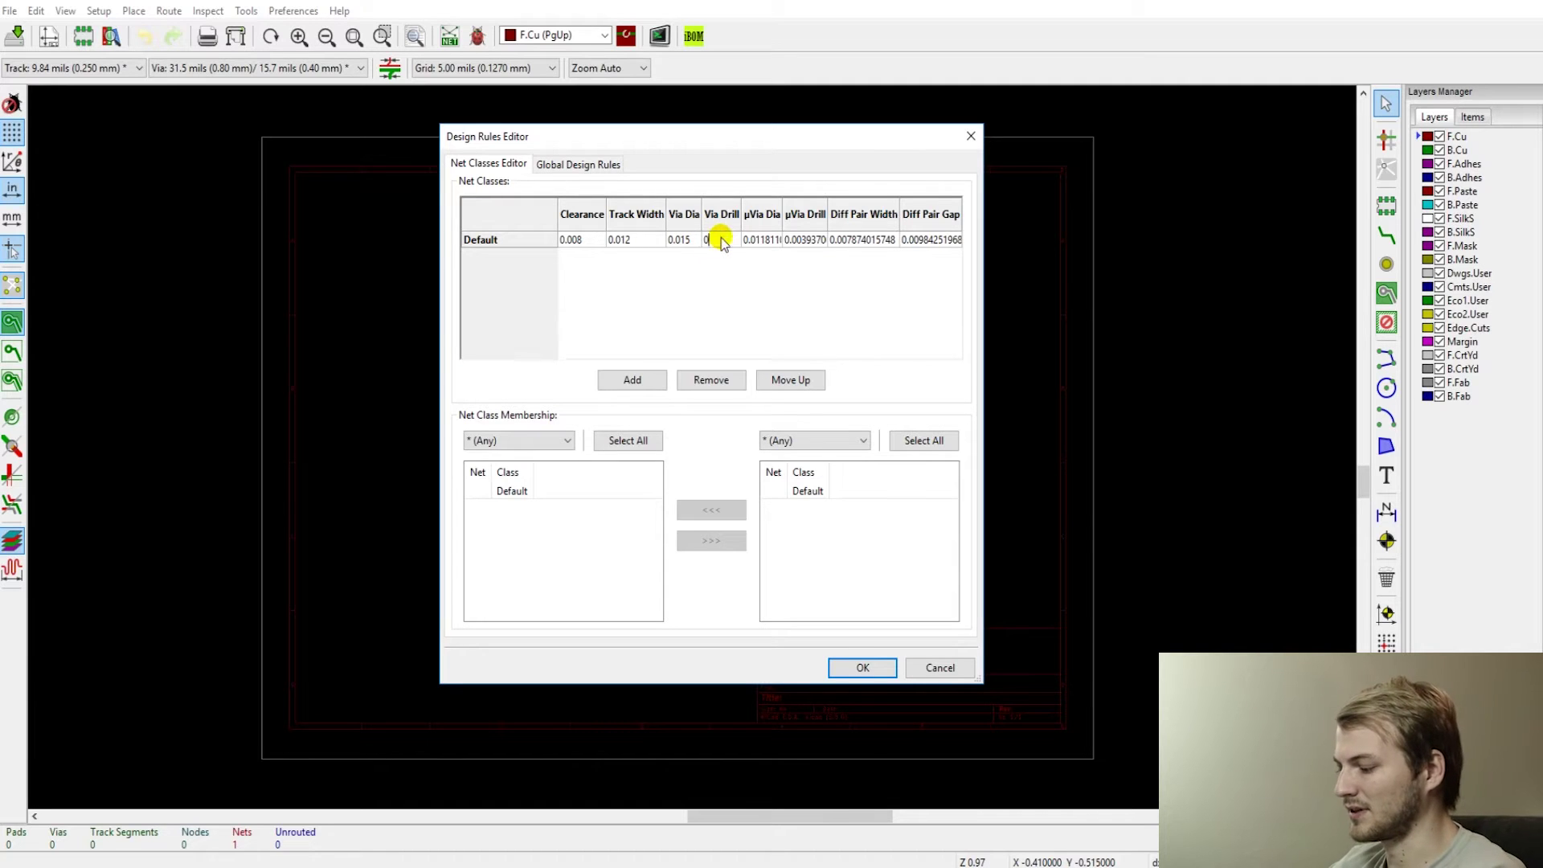
type("15")
left_click(681, 240)
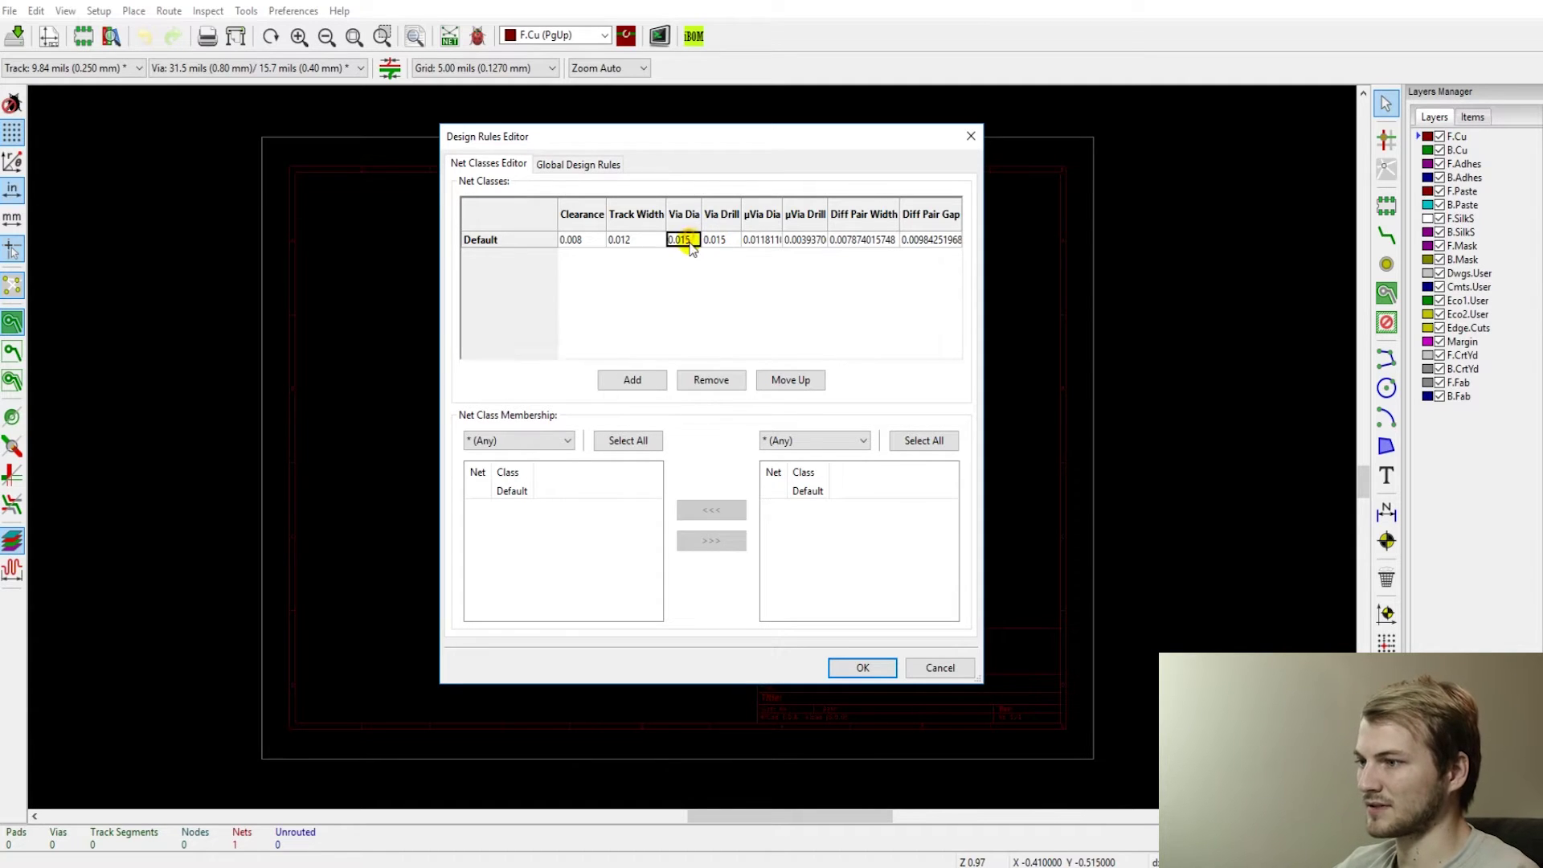
type("0.0")
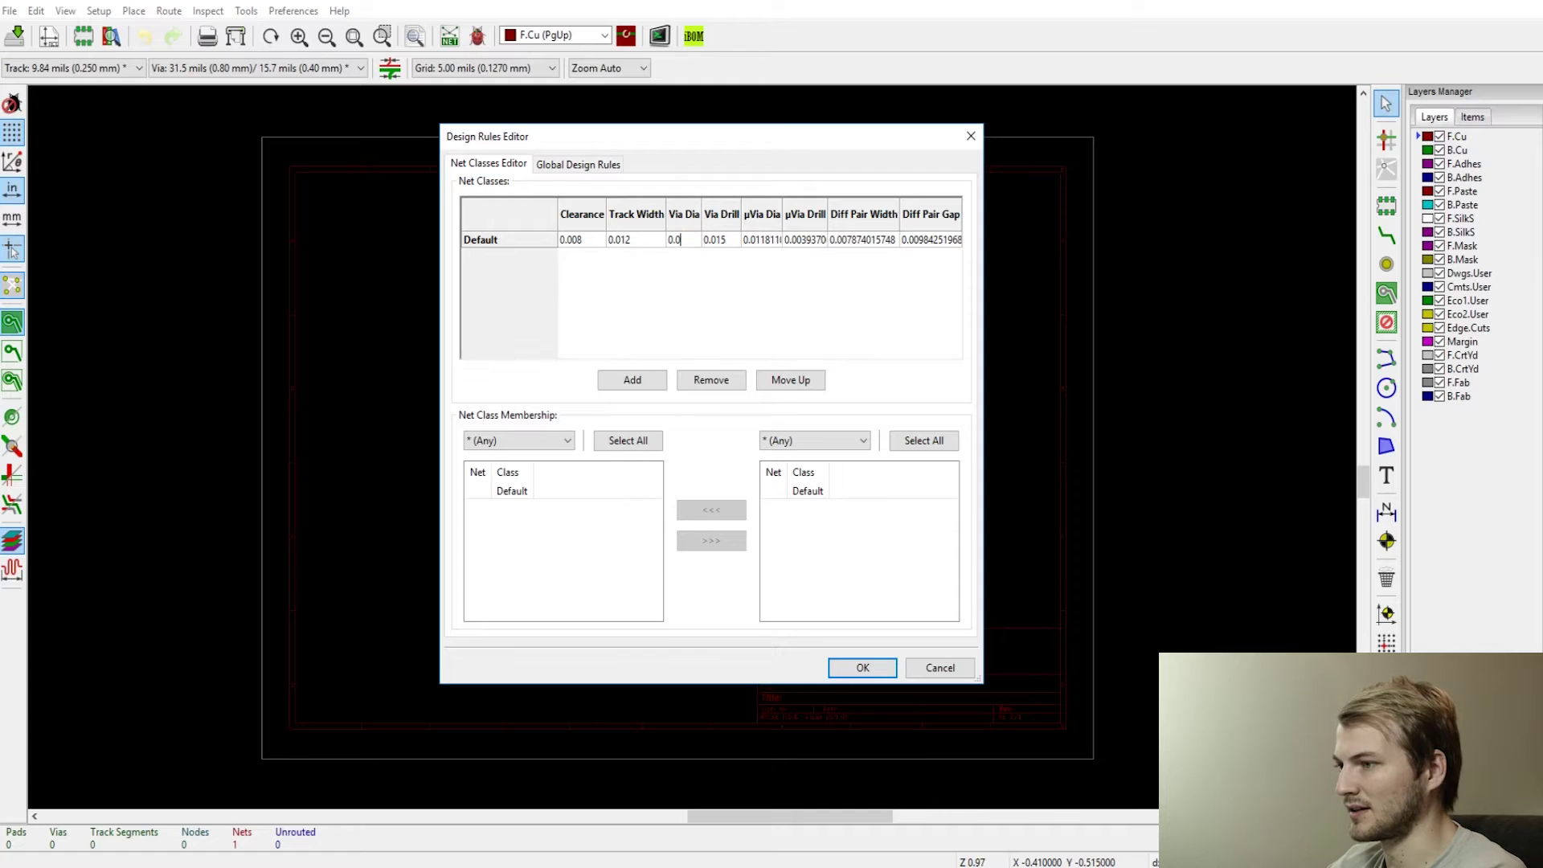
type("30")
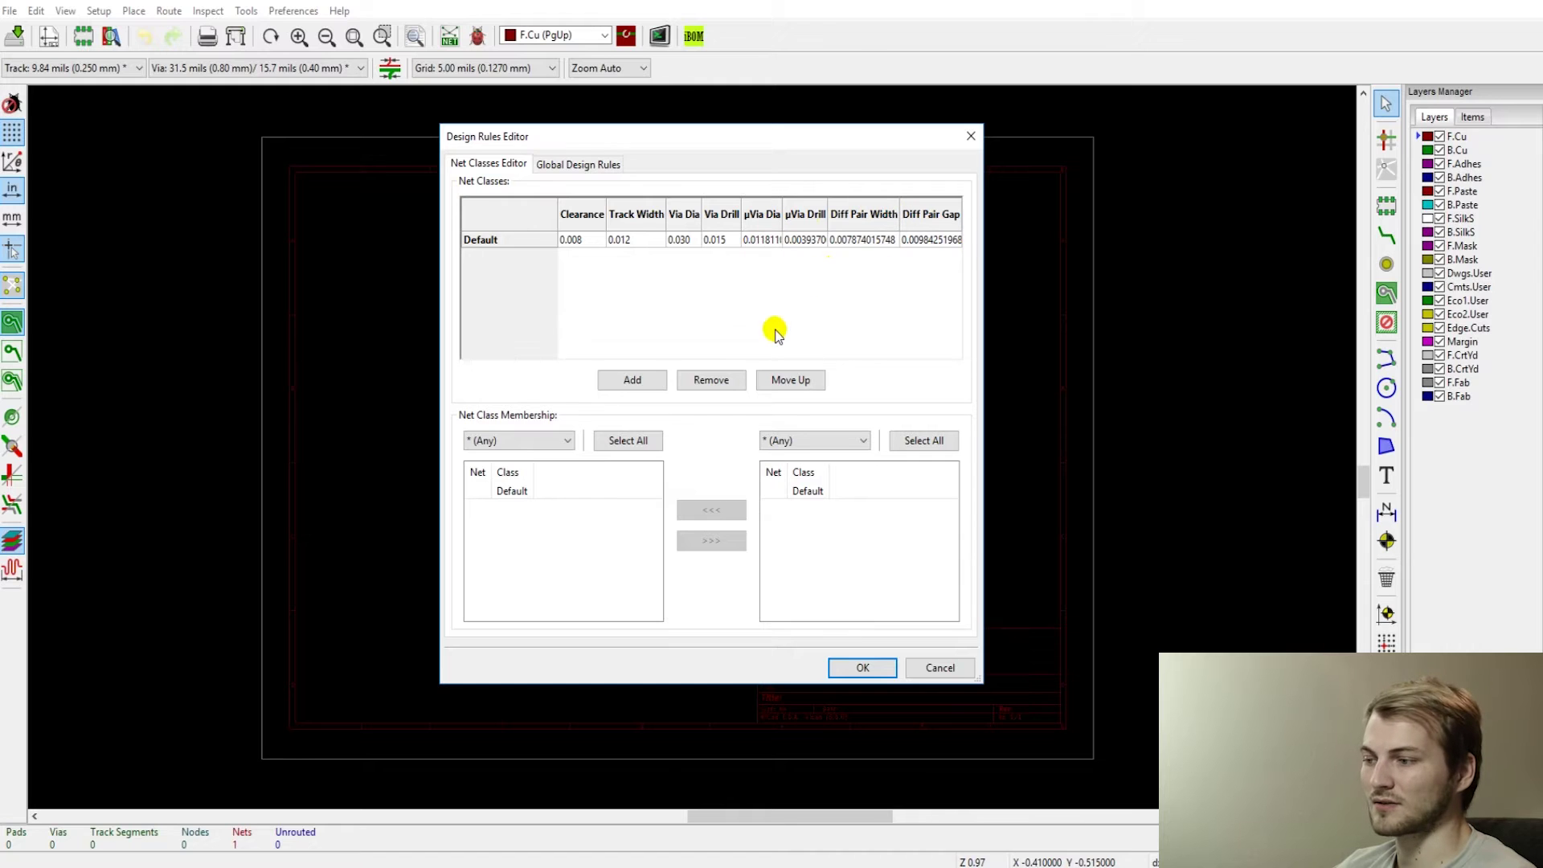
left_click(858, 664)
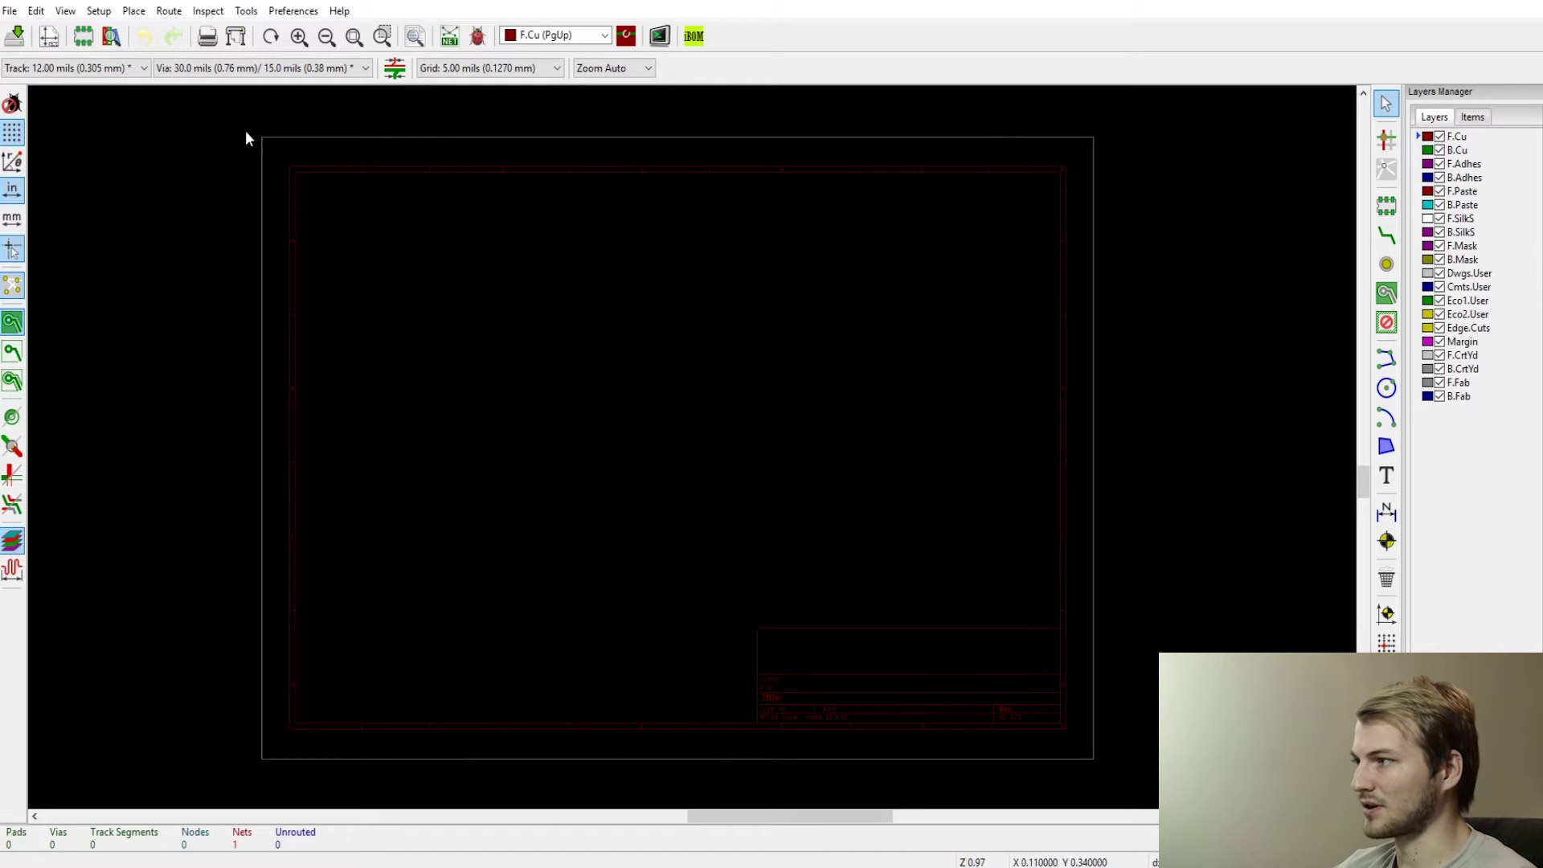
- Set the solder mask clearance for pads to 0.002 inches in the pads mask clearance settings
left_click(99, 11)
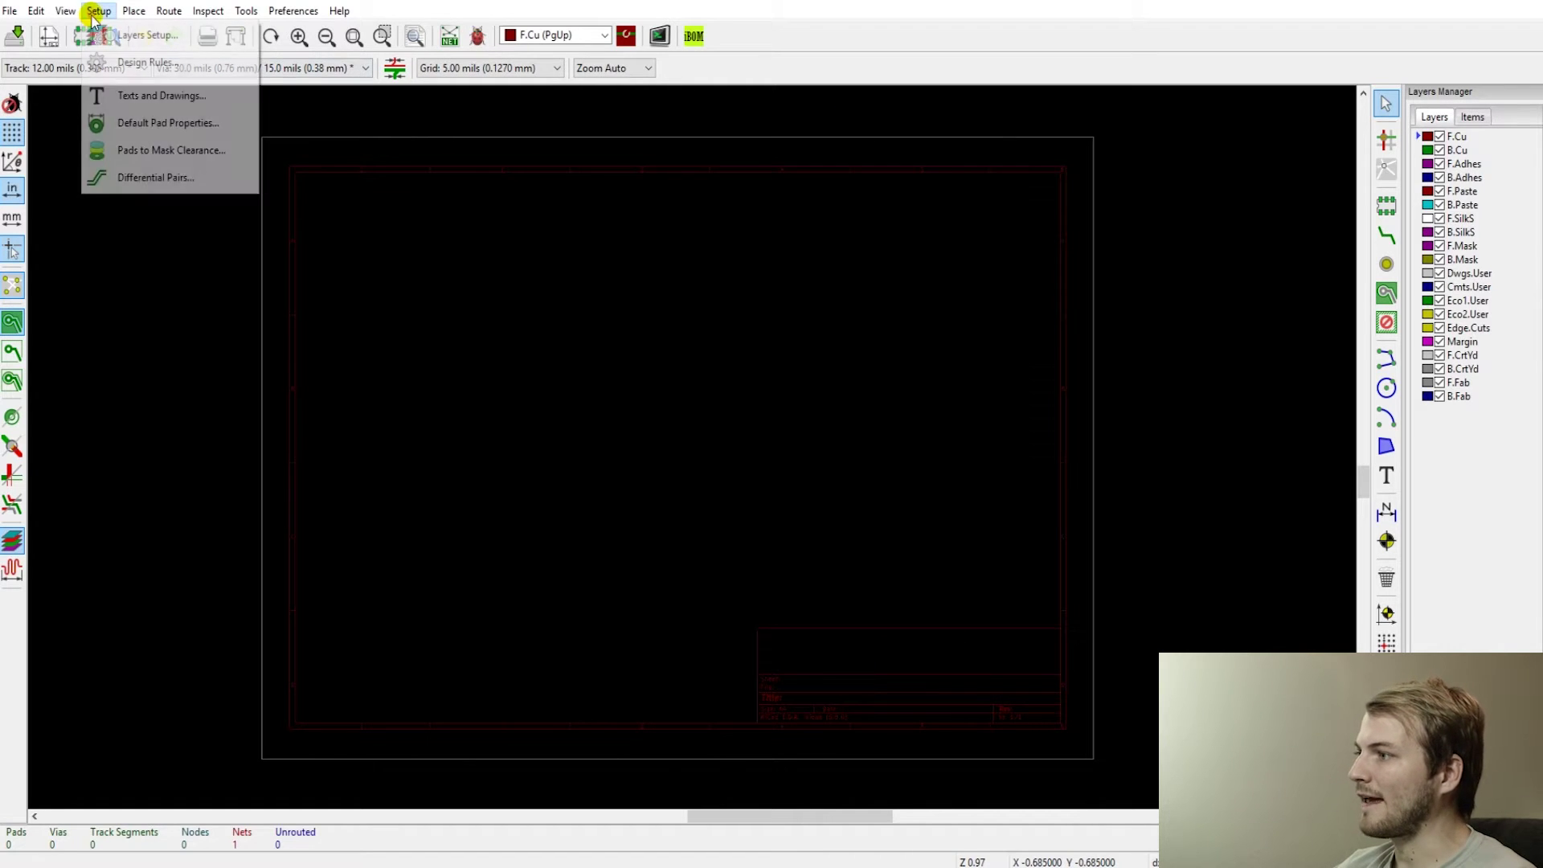
left_click(143, 154)
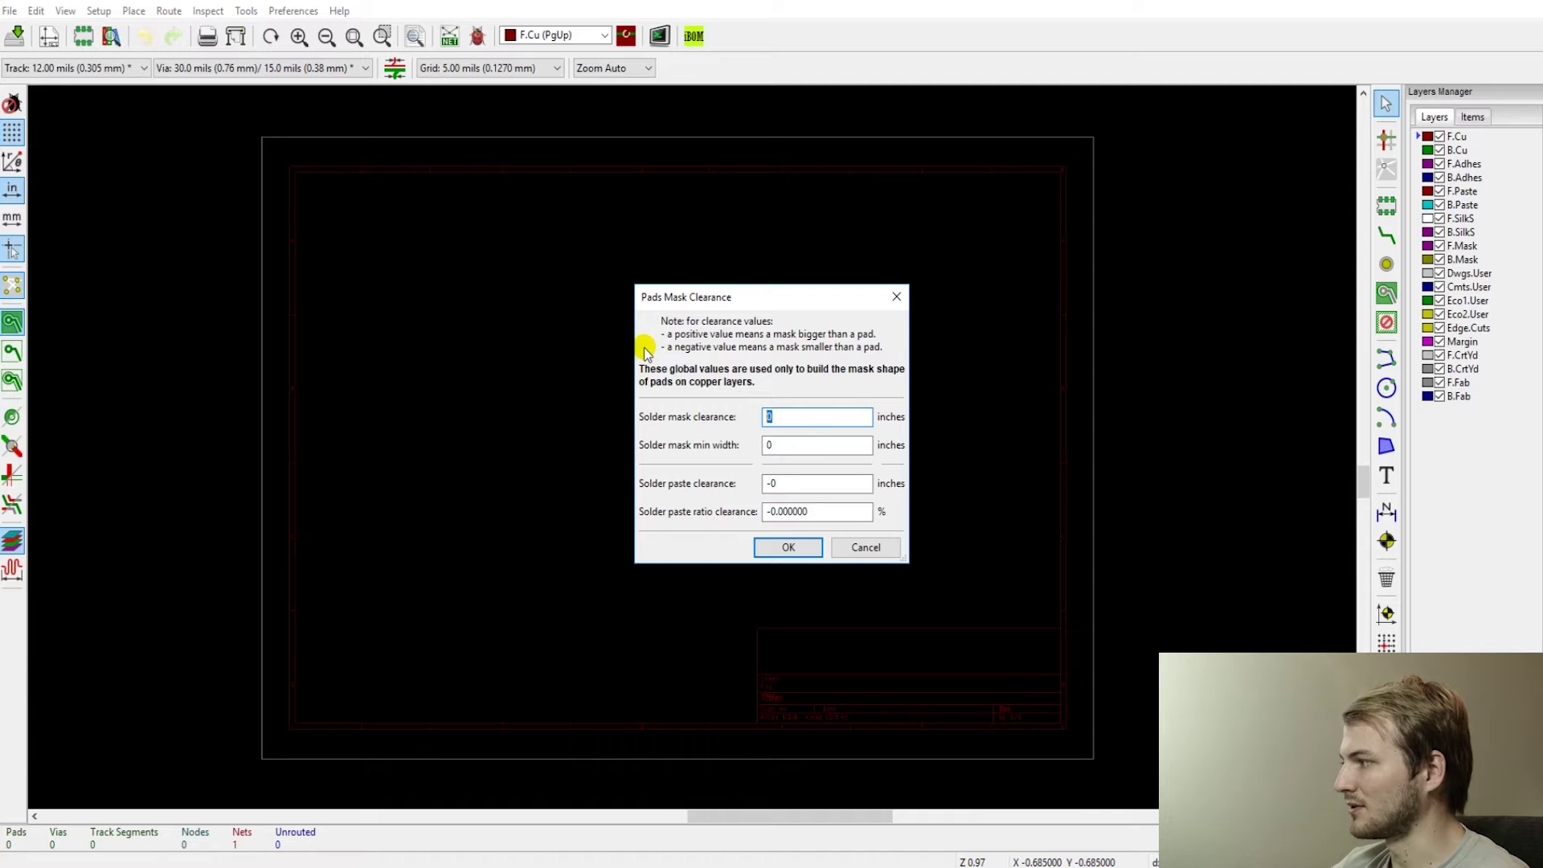
type("002")
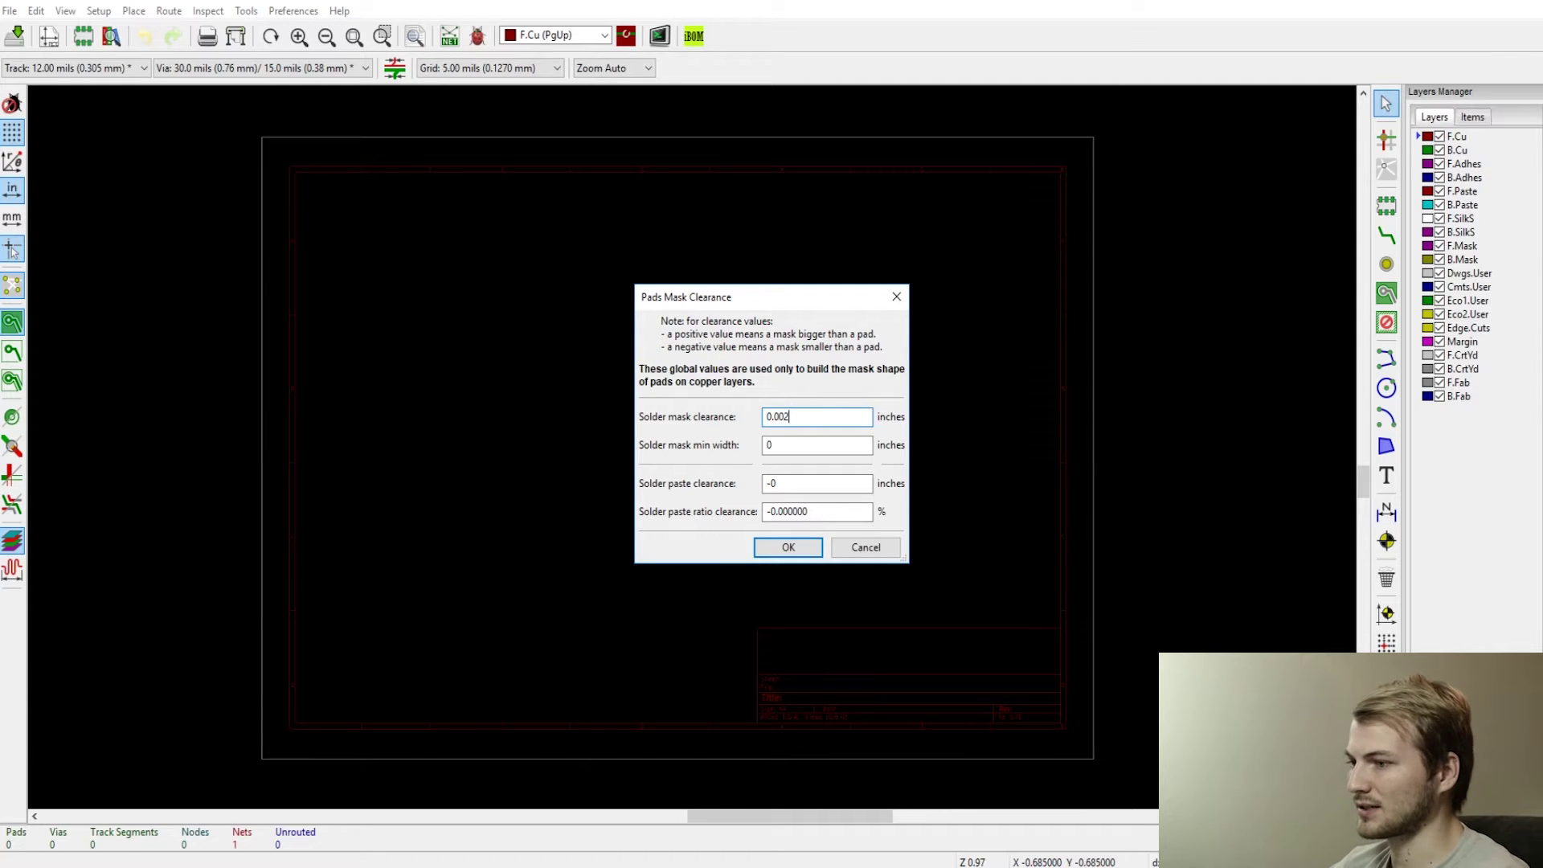
left_click(804, 547)
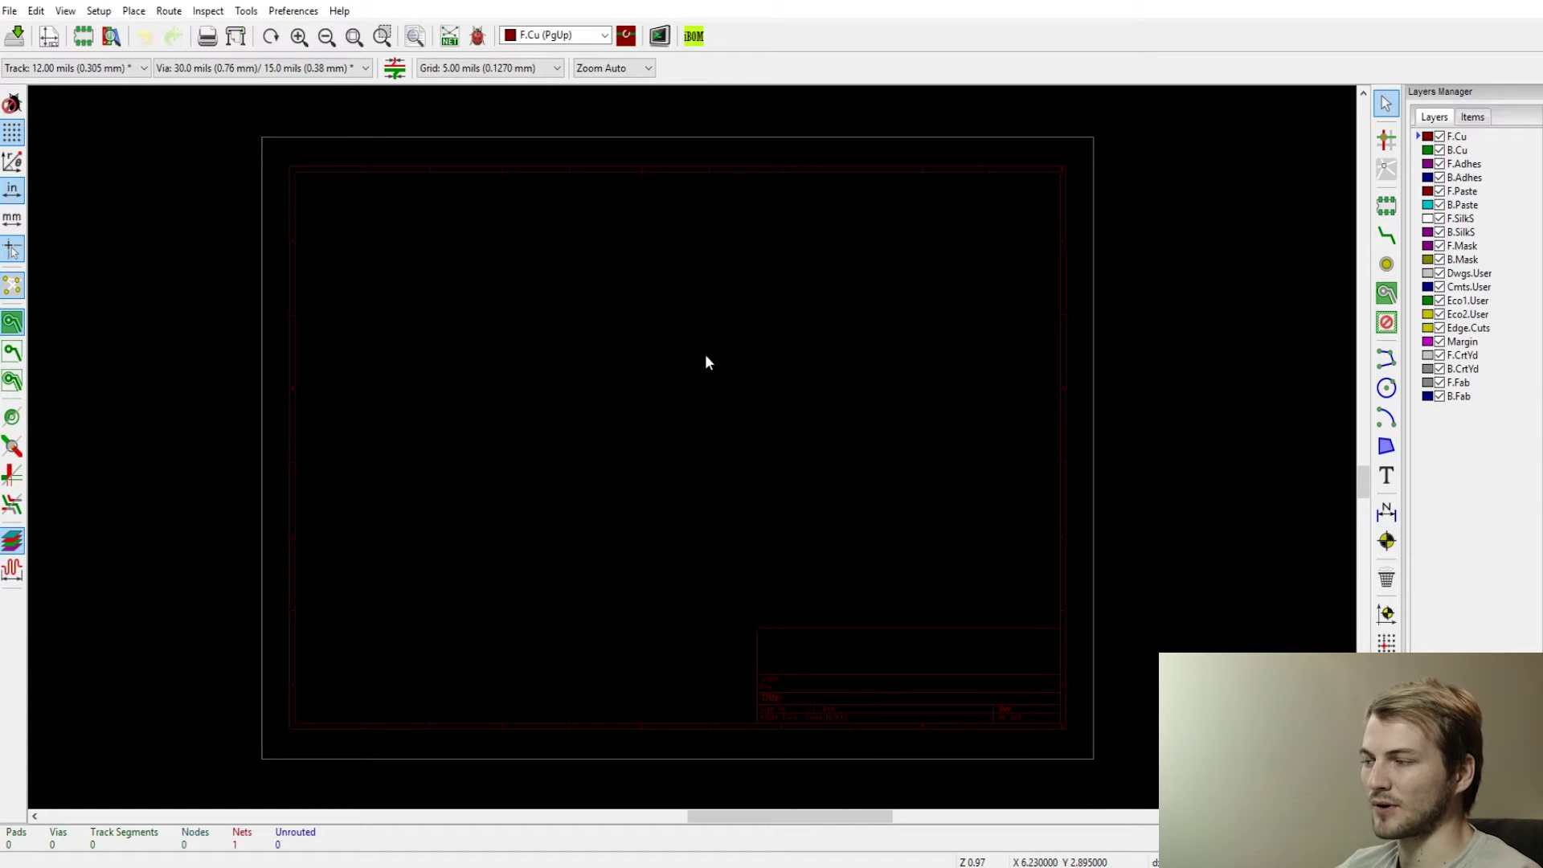
- Check the general settings for the display units, keeping Inches, and accept them
left_click(293, 10)
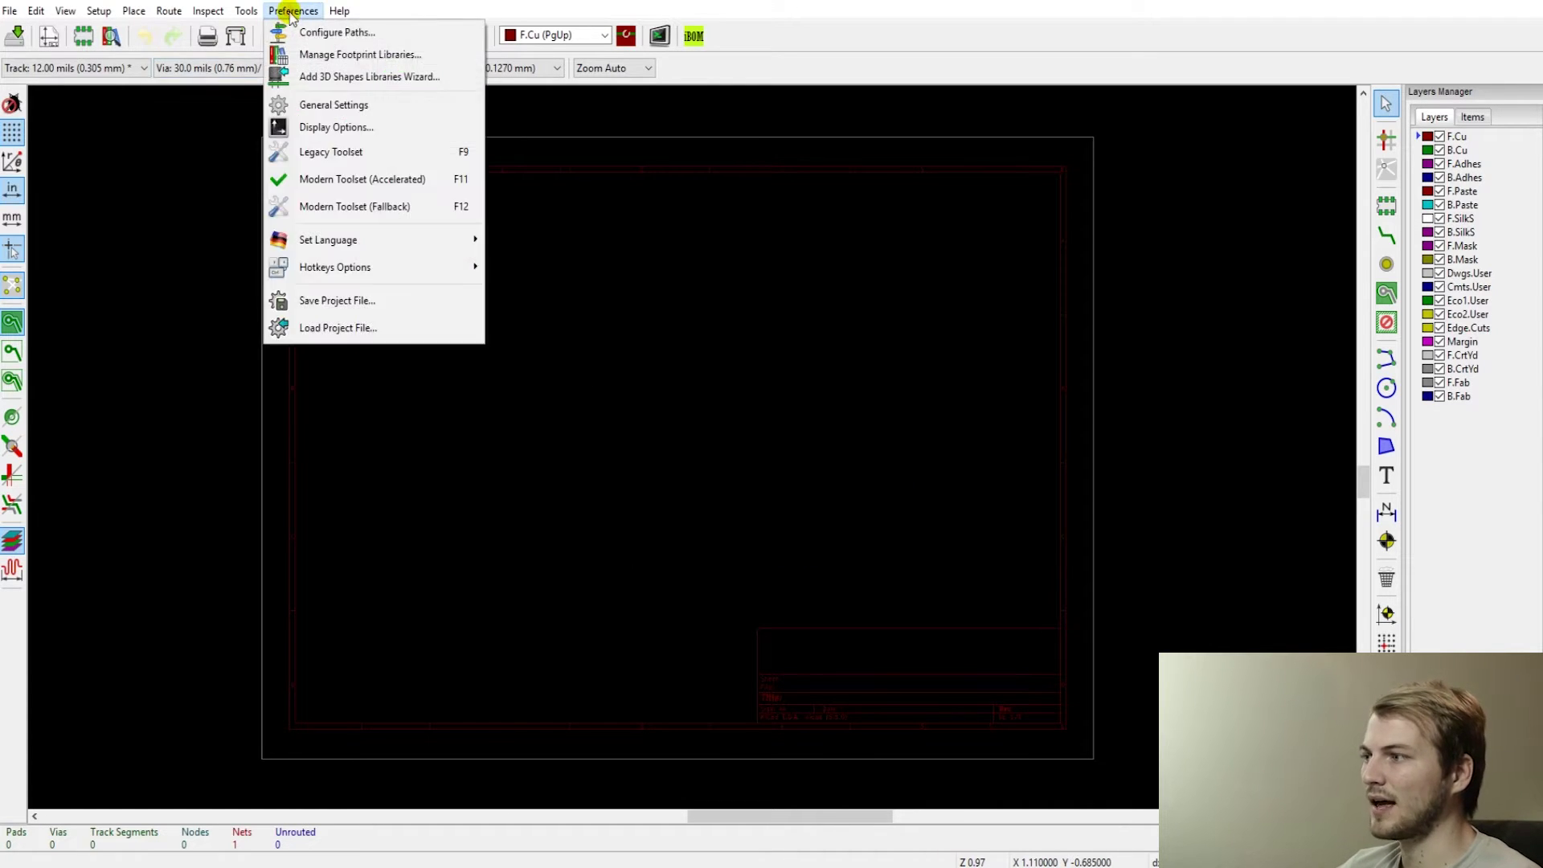
left_click(325, 105)
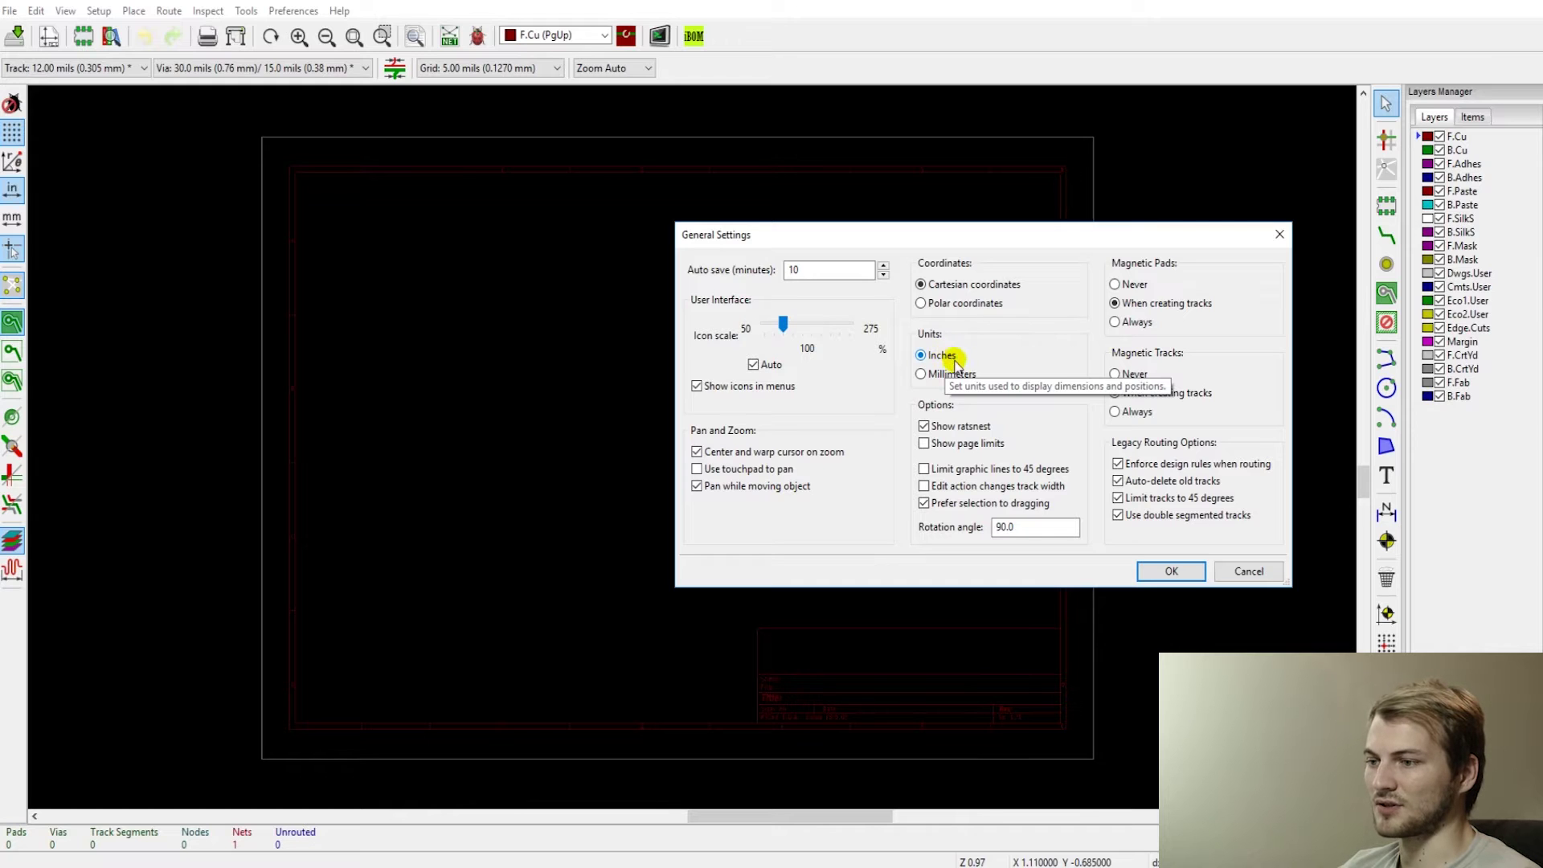
left_click(1172, 570)
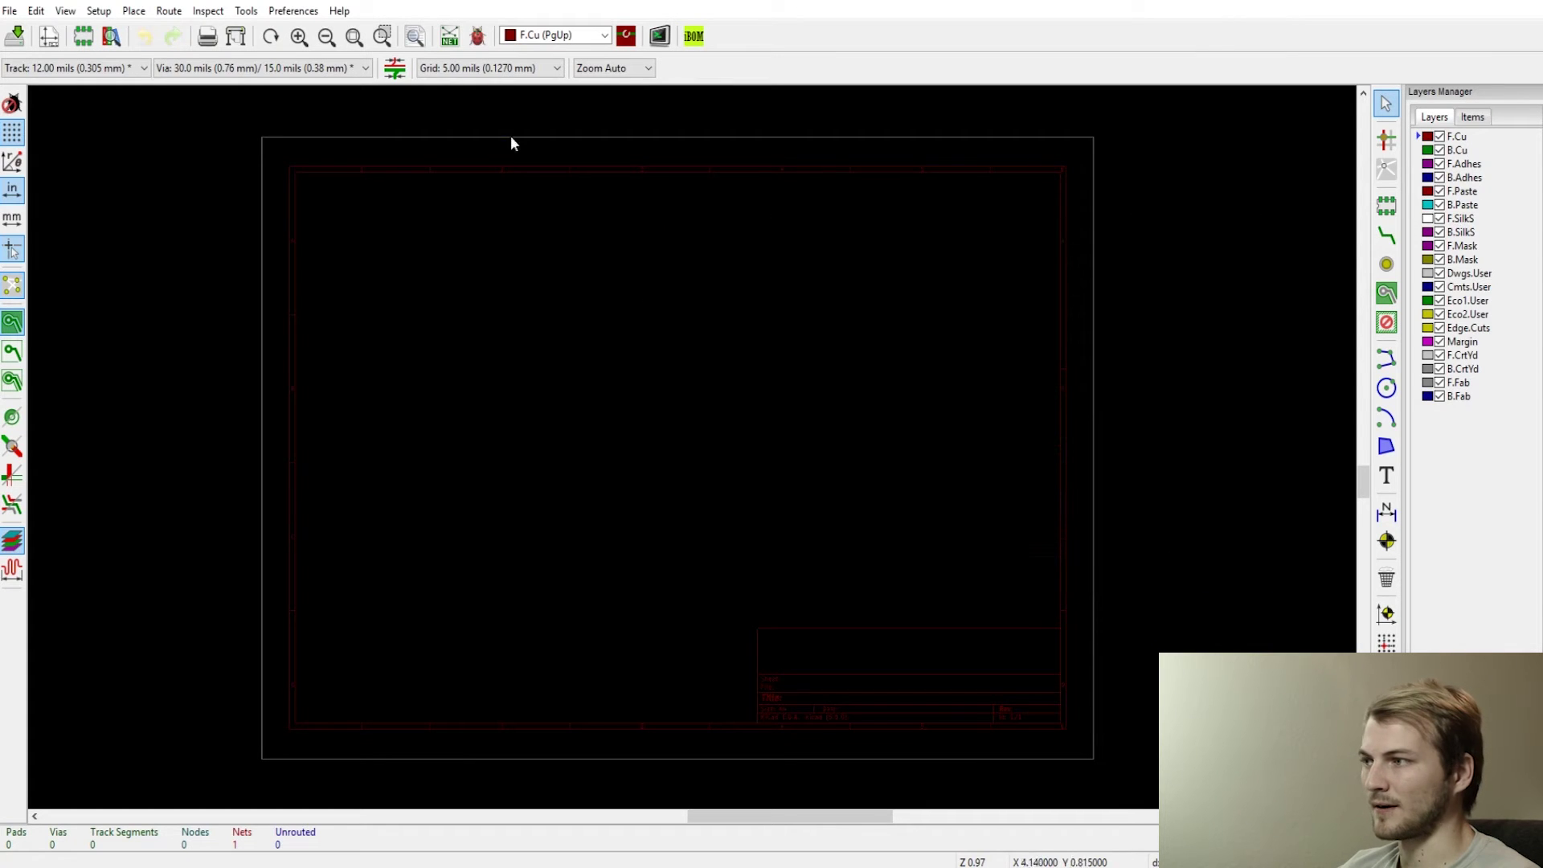
- Read the current netlist circuit.net into the board and place the imported footprints in the middle of the sheet
left_click(448, 37)
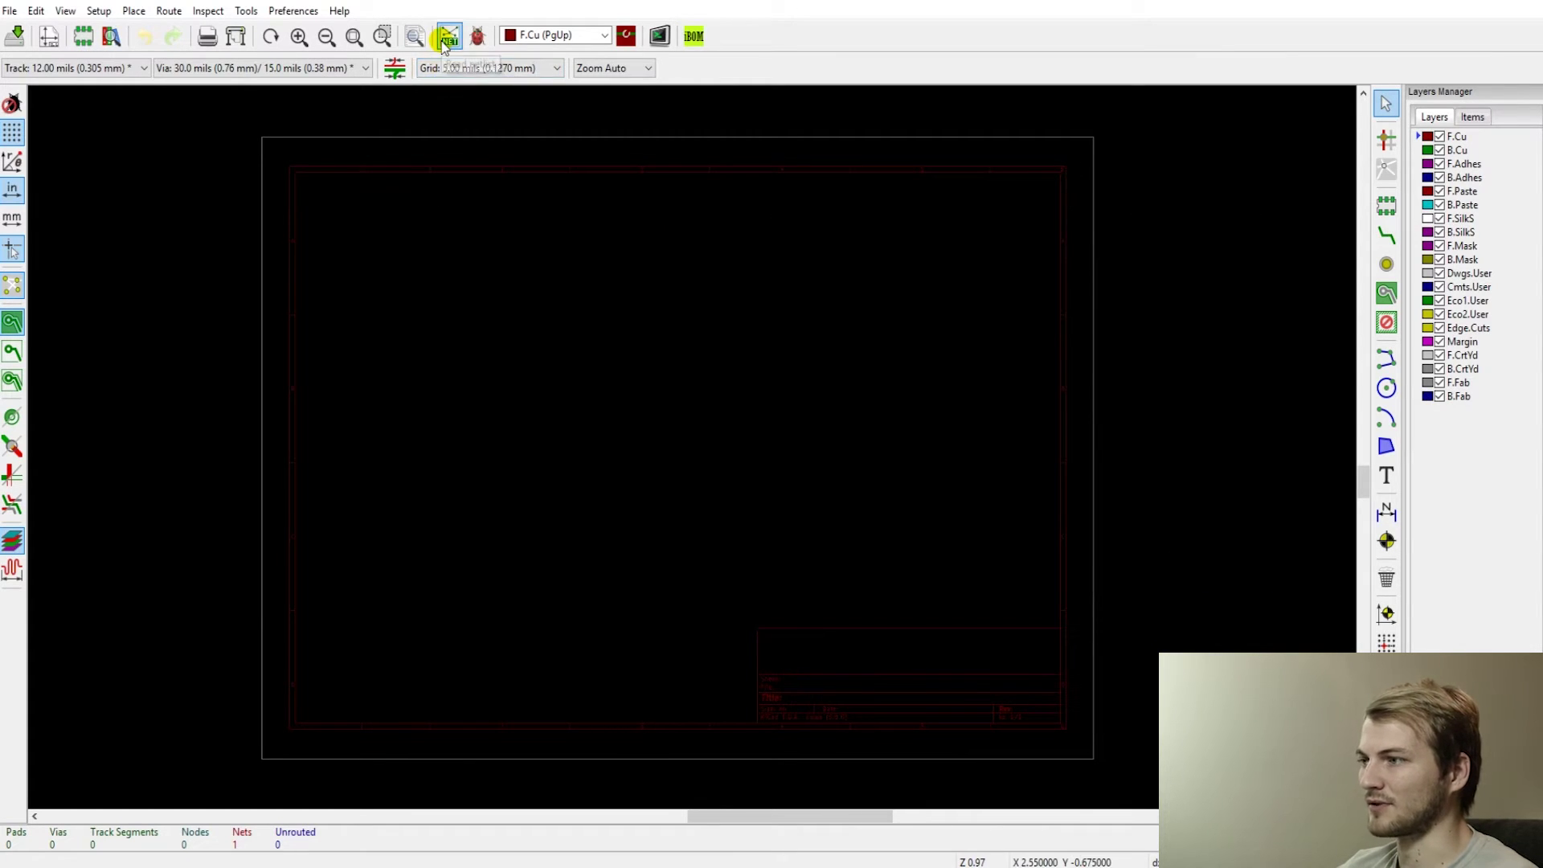
left_click_drag(420, 67, 815, 157)
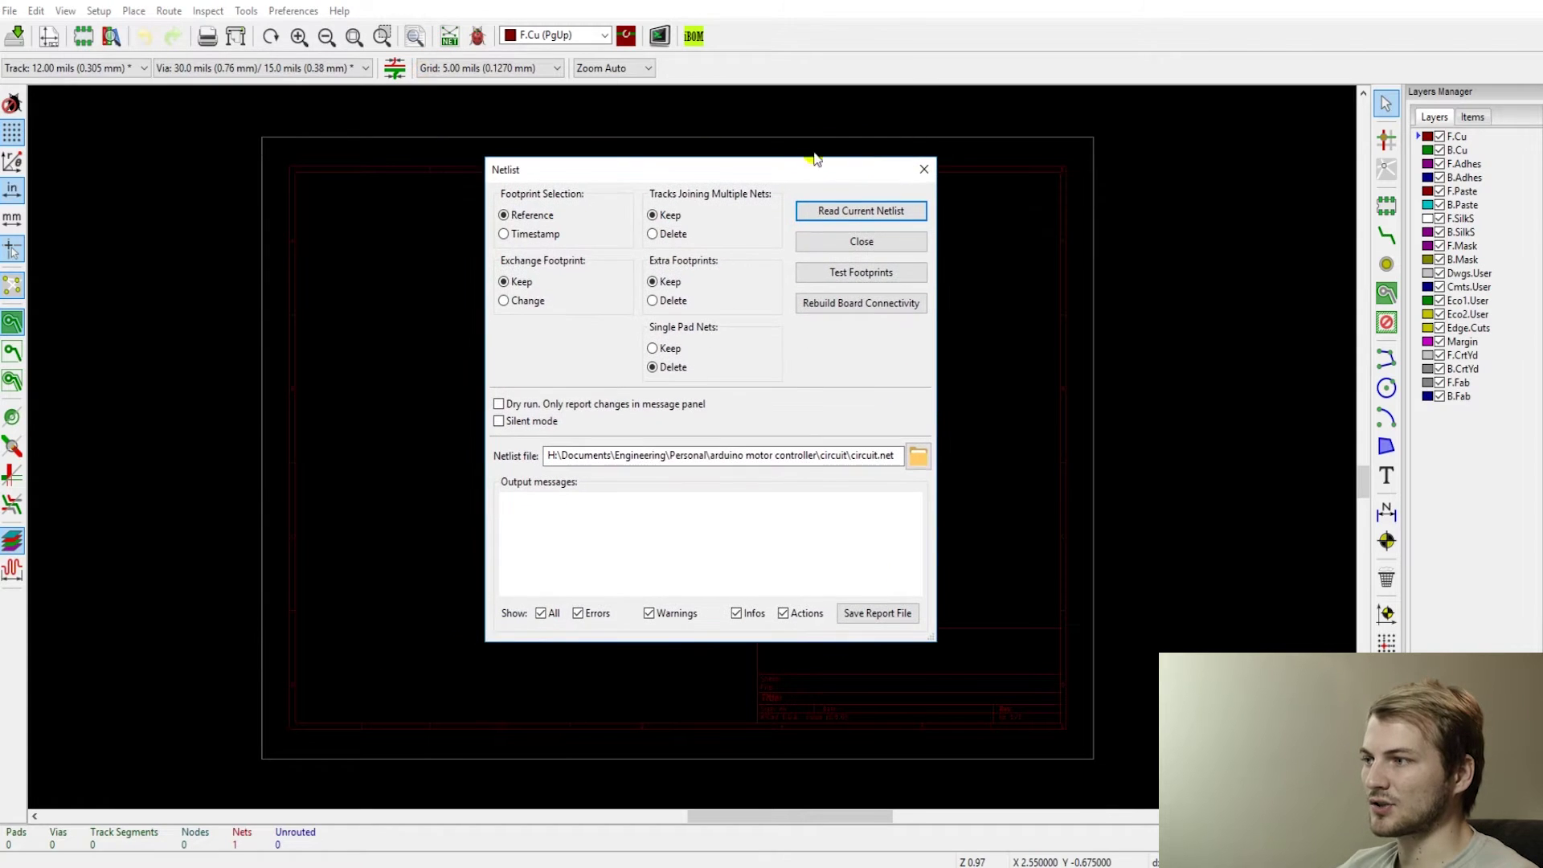
left_click(827, 207)
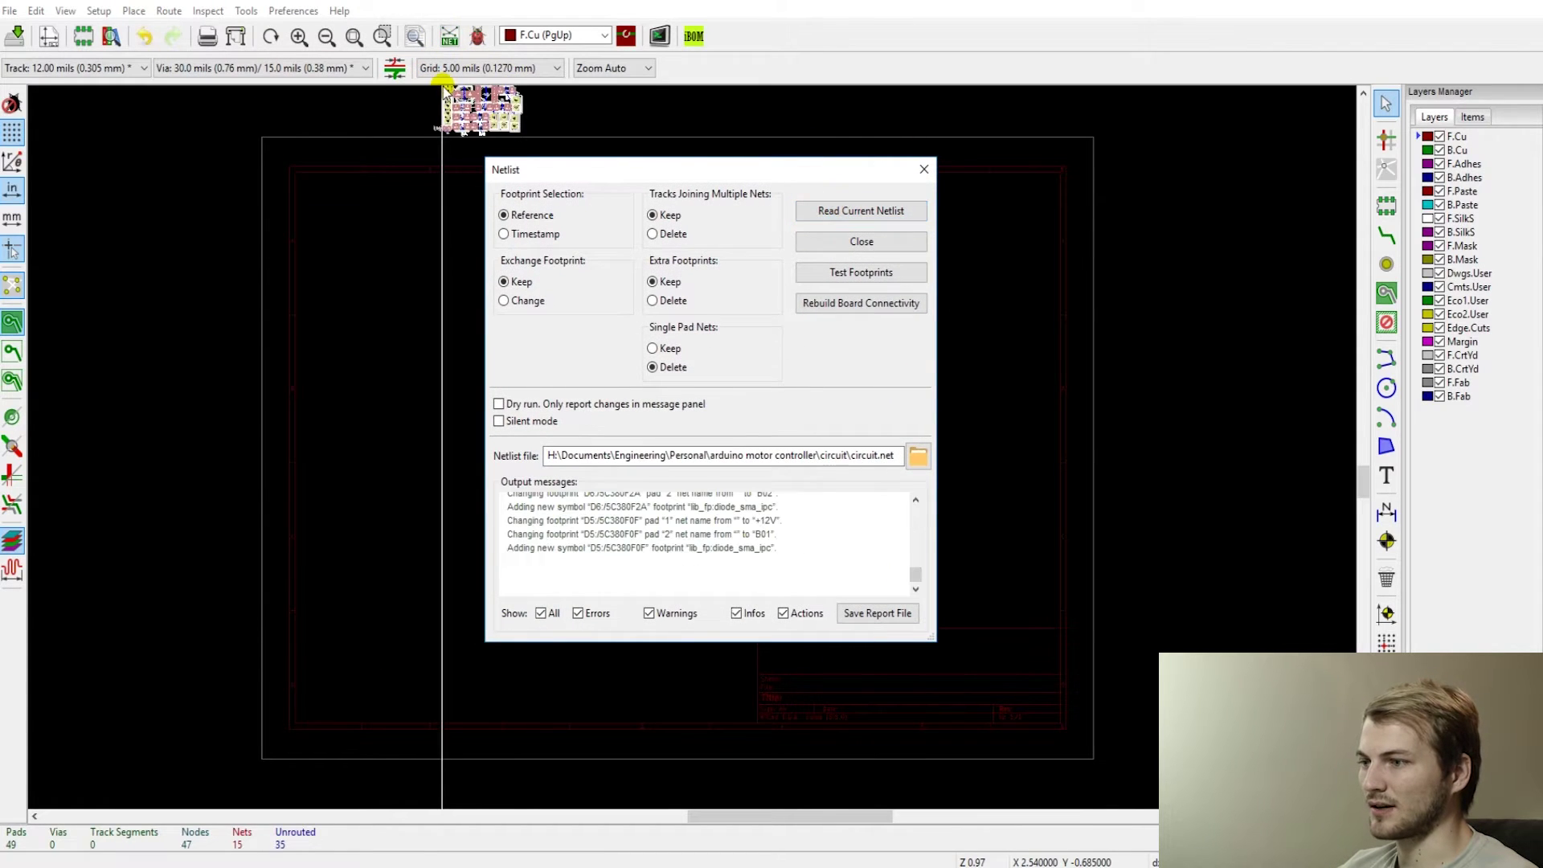
left_click(858, 241)
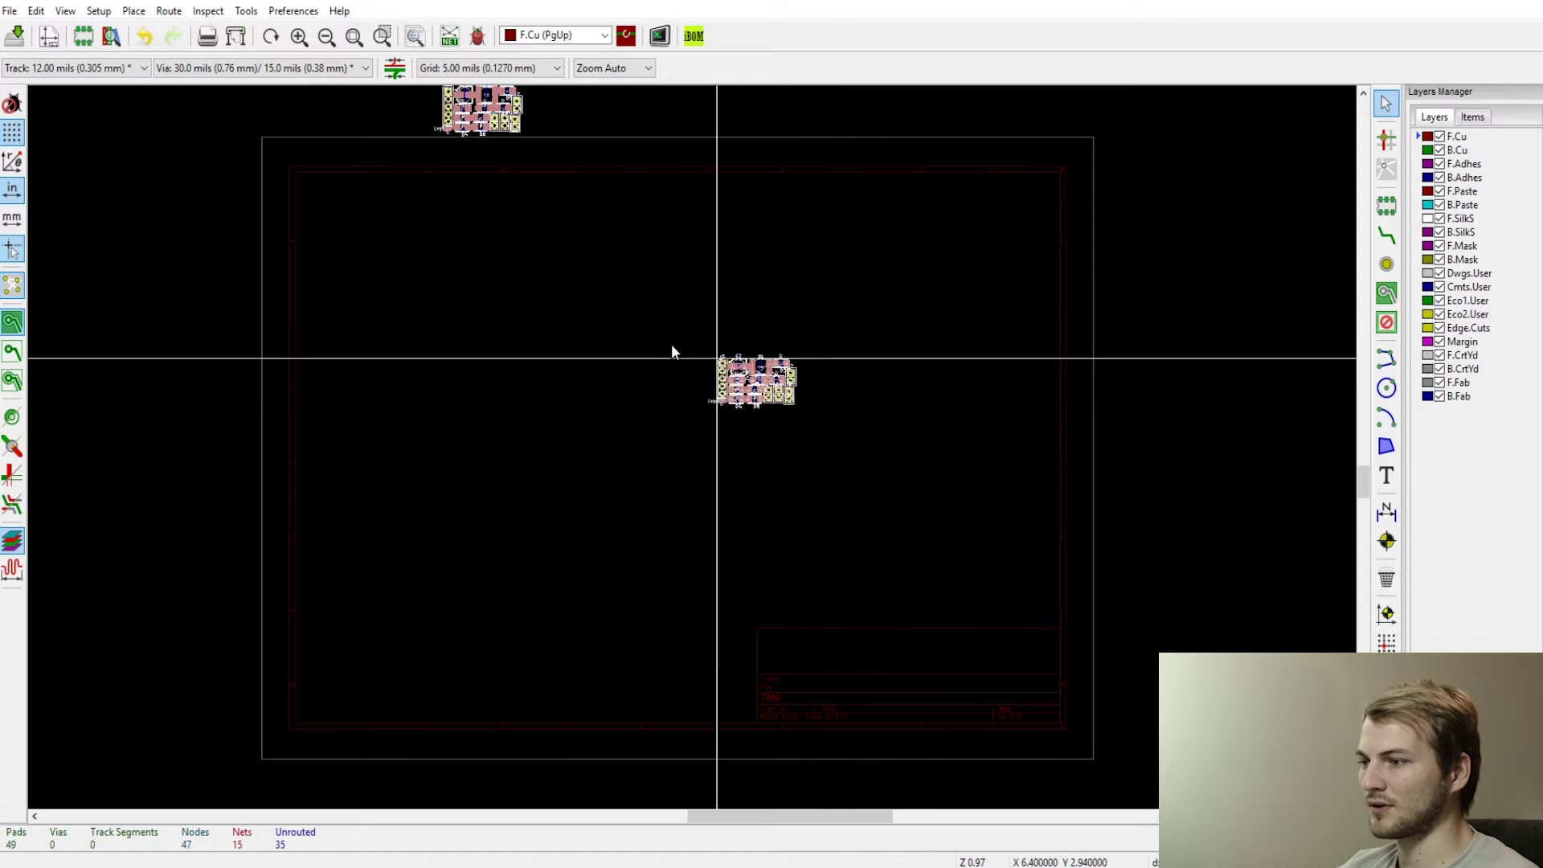
left_click(708, 392)
scroll(708, 392, "up", 3)
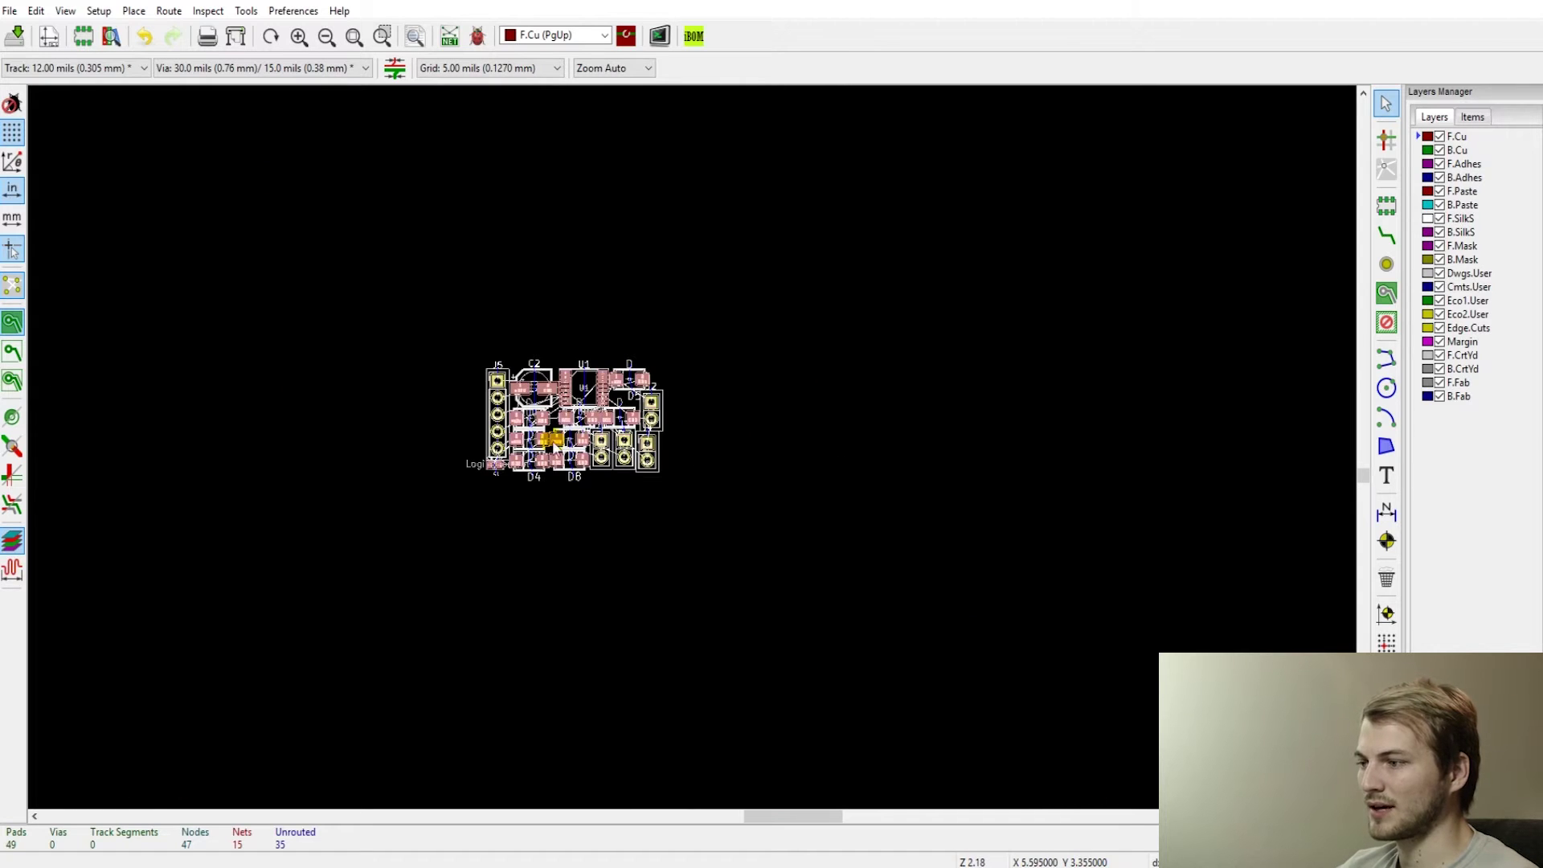
scroll(557, 426, "up", 1)
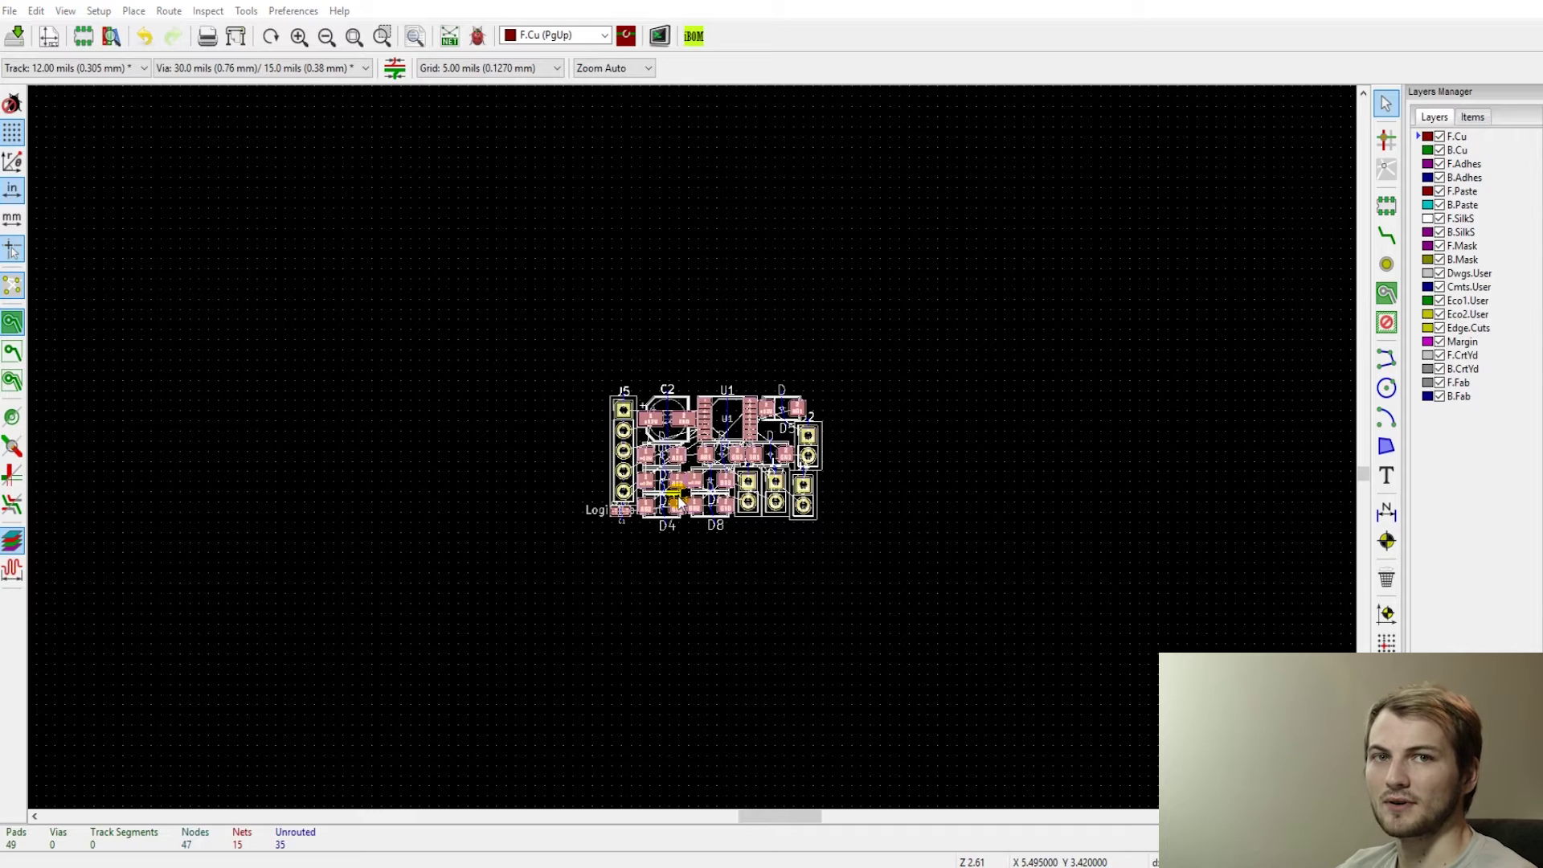
scroll(743, 475, "up", 4)
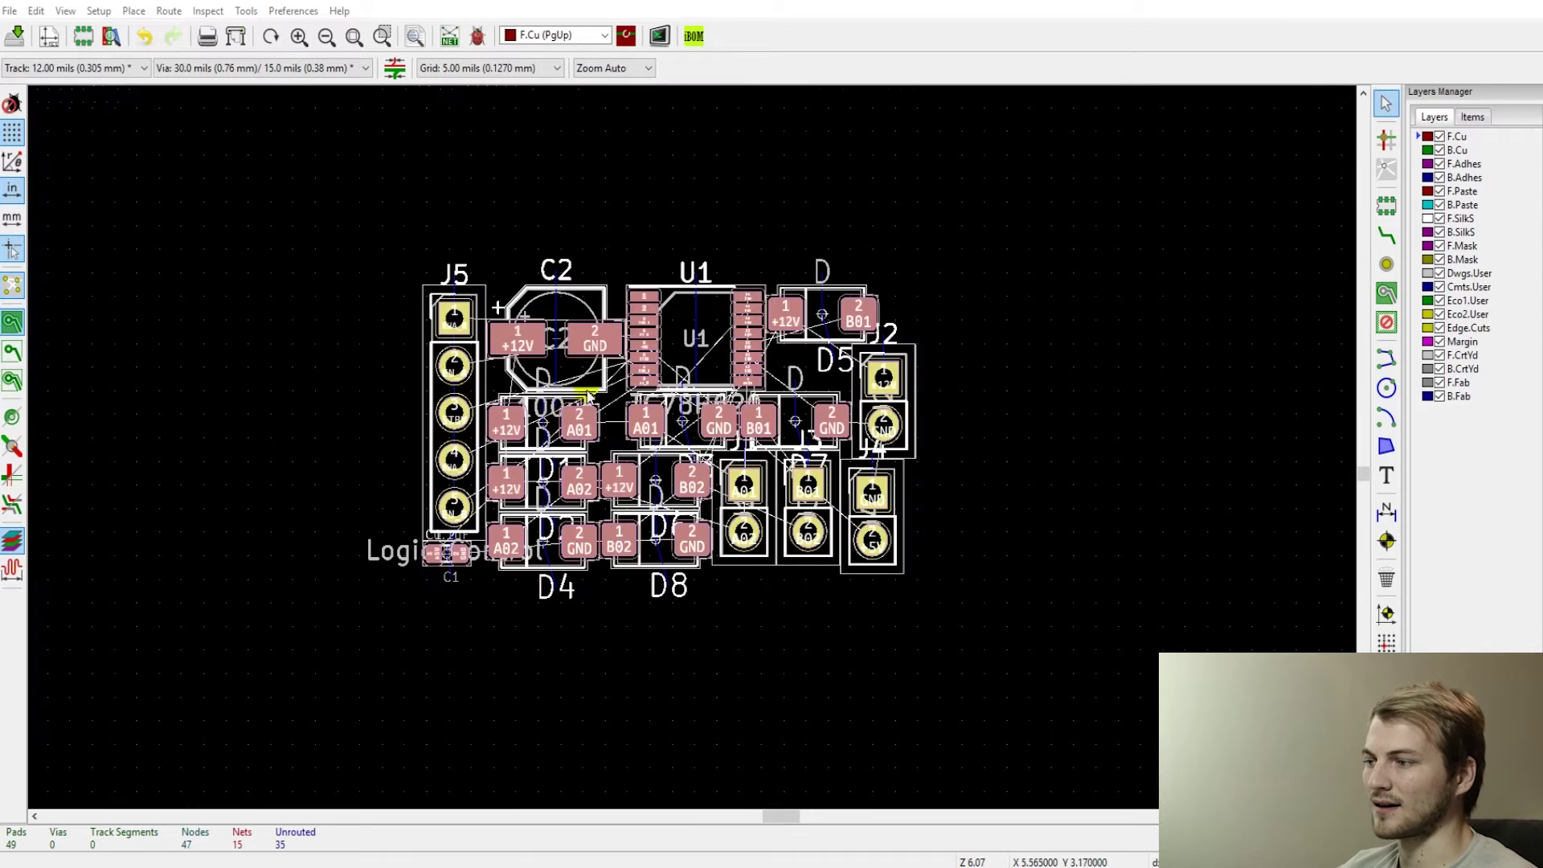
left_click(418, 310)
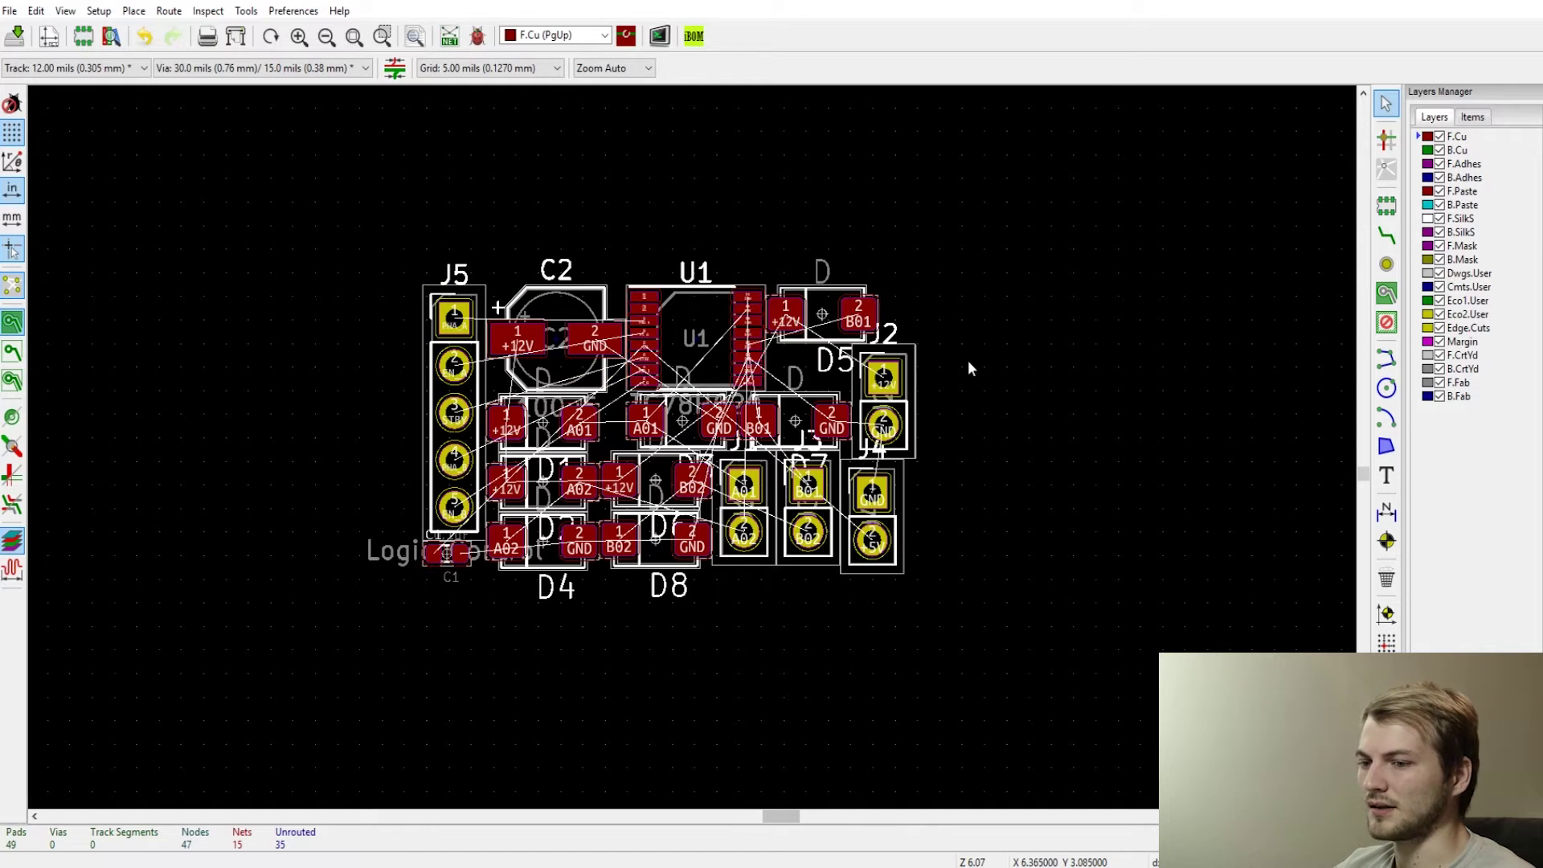
- Hide the F.Fab layer to declutter the imported footprints
left_click(1439, 382)
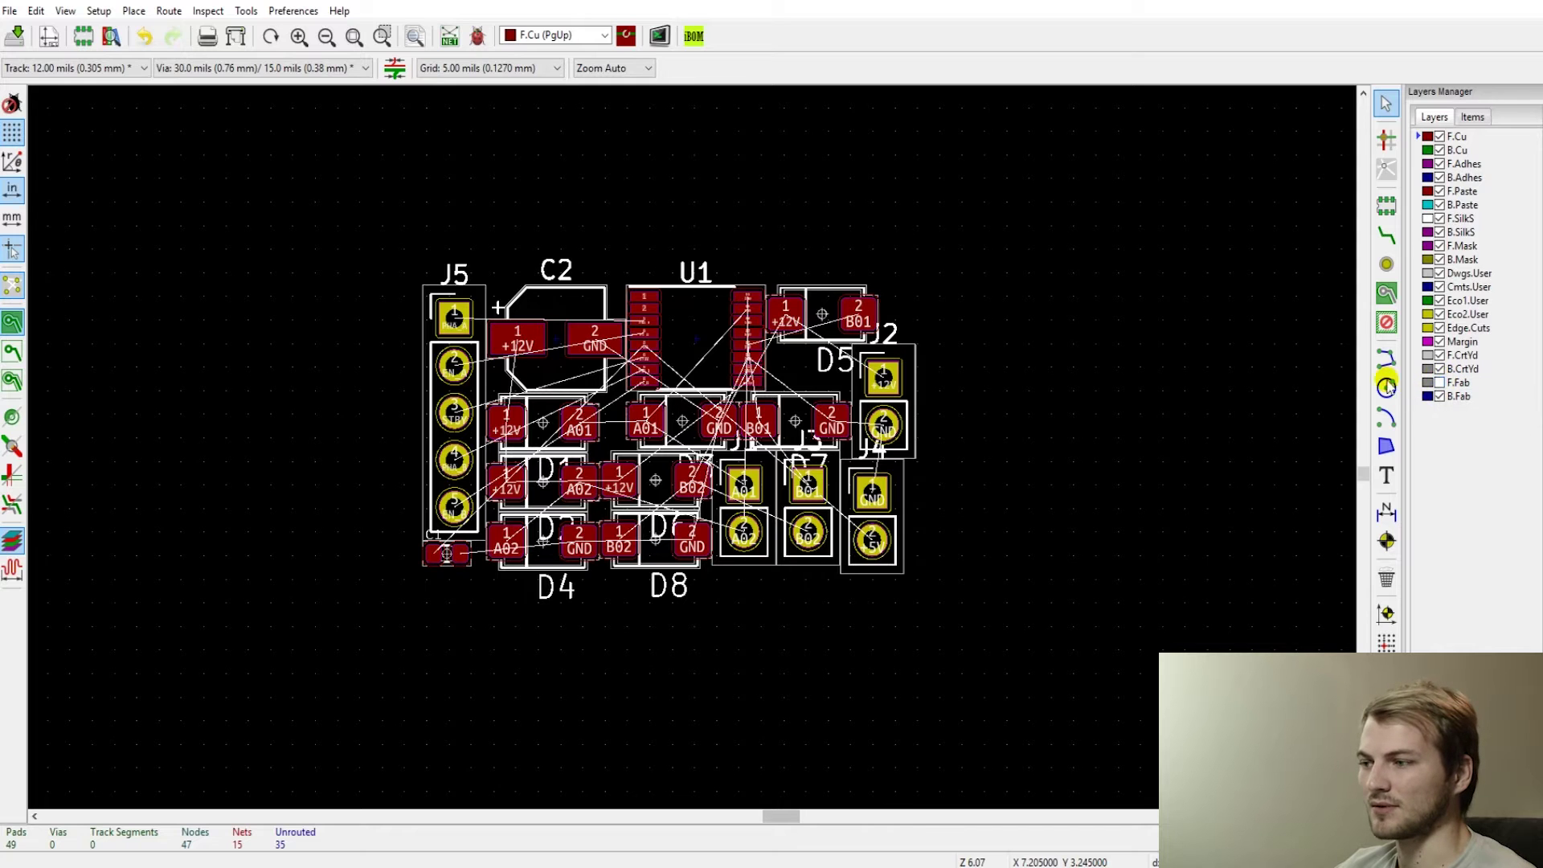
scroll(557, 395, "down", 2)
scroll(693, 454, "up", 3)
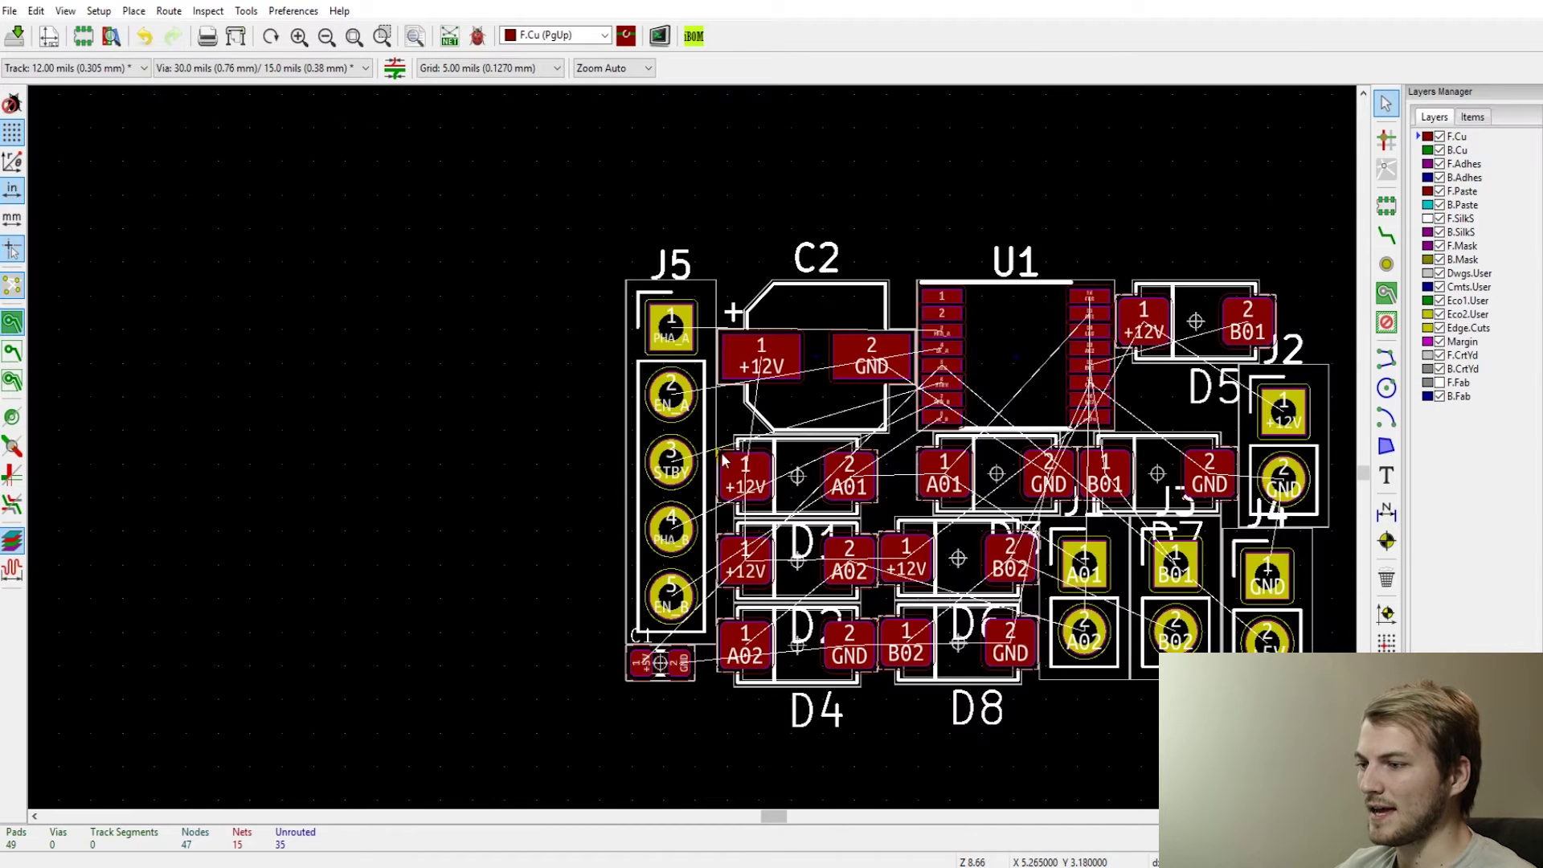
scroll(693, 454, "down", 1)
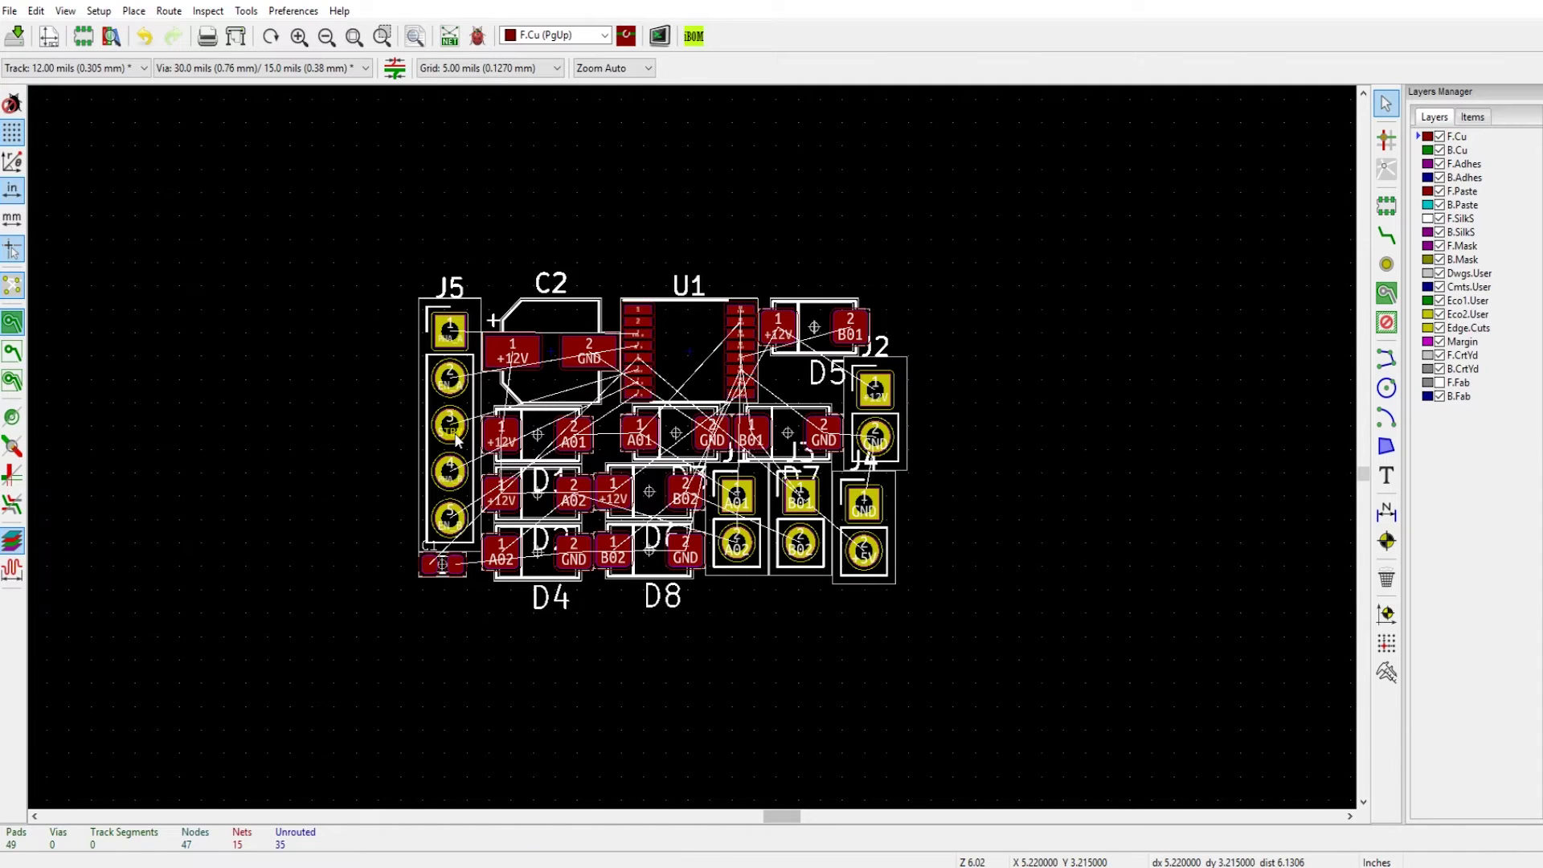
- Set the grid to 25 mils and move header J5 clear of the other footprints, to their left at about X 4.700, Y 3.225
key("m")
scroll(456, 438, "up", 1)
left_click(490, 67)
left_click(466, 134)
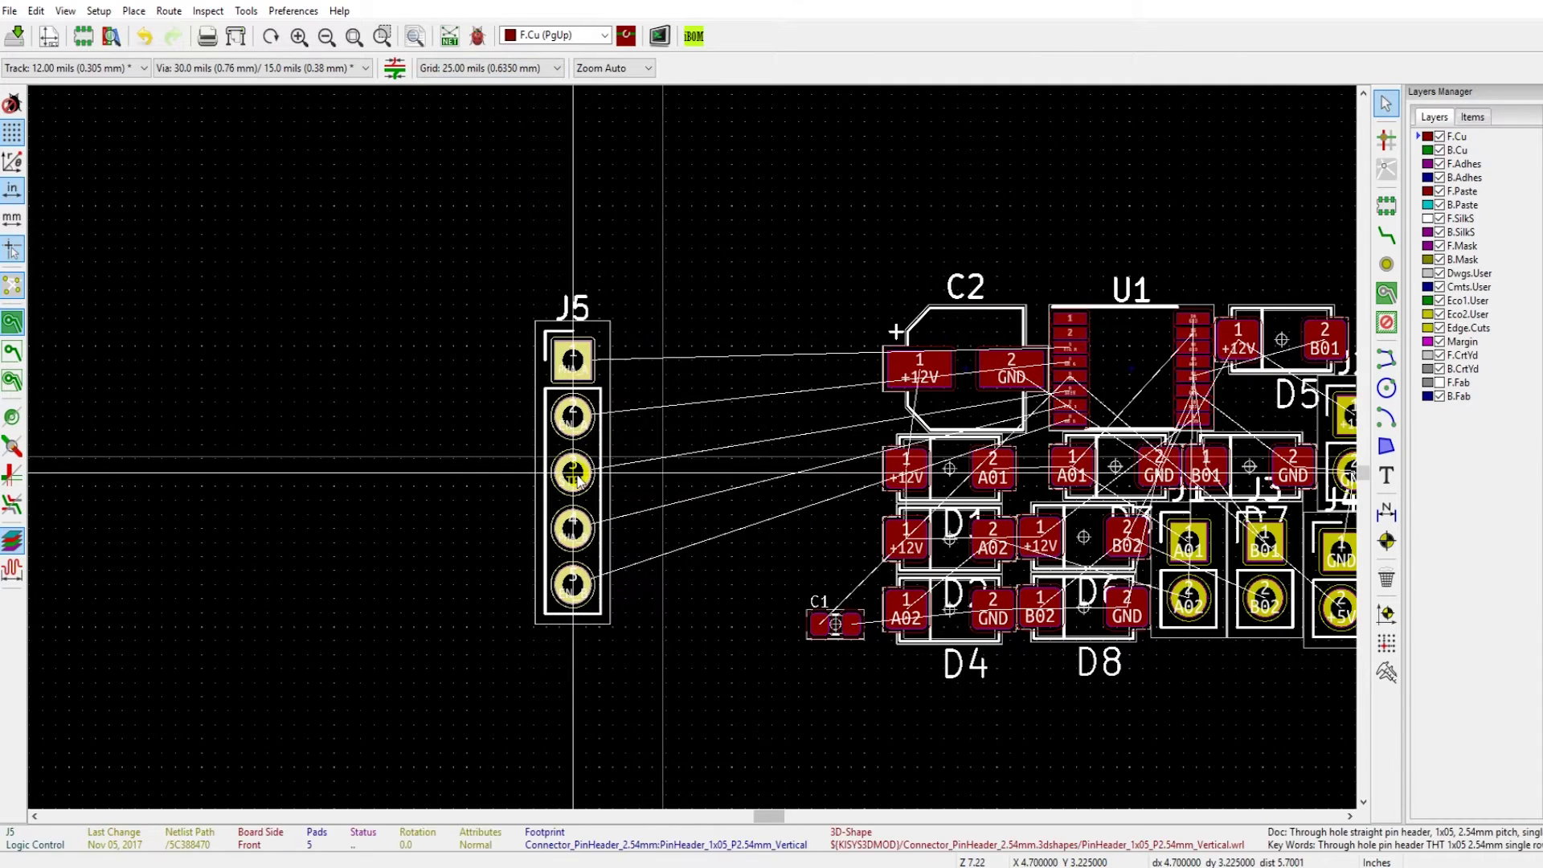
- Pull headers J1 and J4 out below the footprint cluster, and align J2 above and J3 below J5
scroll(577, 480, "down", 1)
left_click_drag(928, 442, 934, 554)
left_click_drag(991, 442, 1023, 591)
left_click_drag(1056, 446, 1178, 531)
left_click_drag(1069, 317, 394, 194)
left_click_drag(1026, 696, 418, 705)
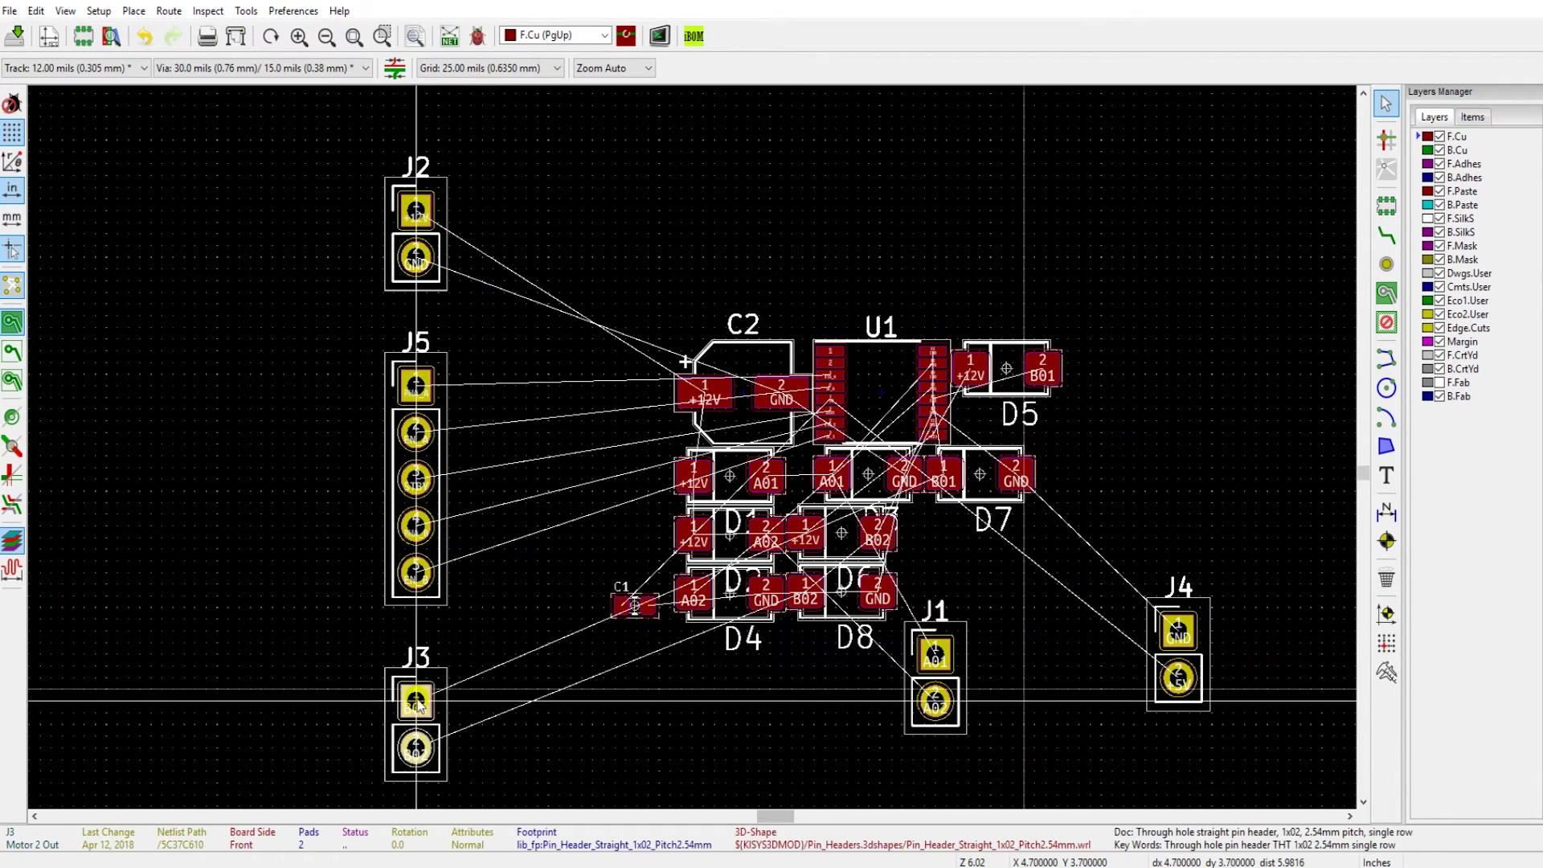
- Rotate capacitor C2 by 90 degrees and place it beside J2, and move diode D1 above U1
left_click_drag(705, 393, 573, 215)
key("r")
left_click_drag(730, 476, 795, 203)
scroll(808, 201, "down", 1)
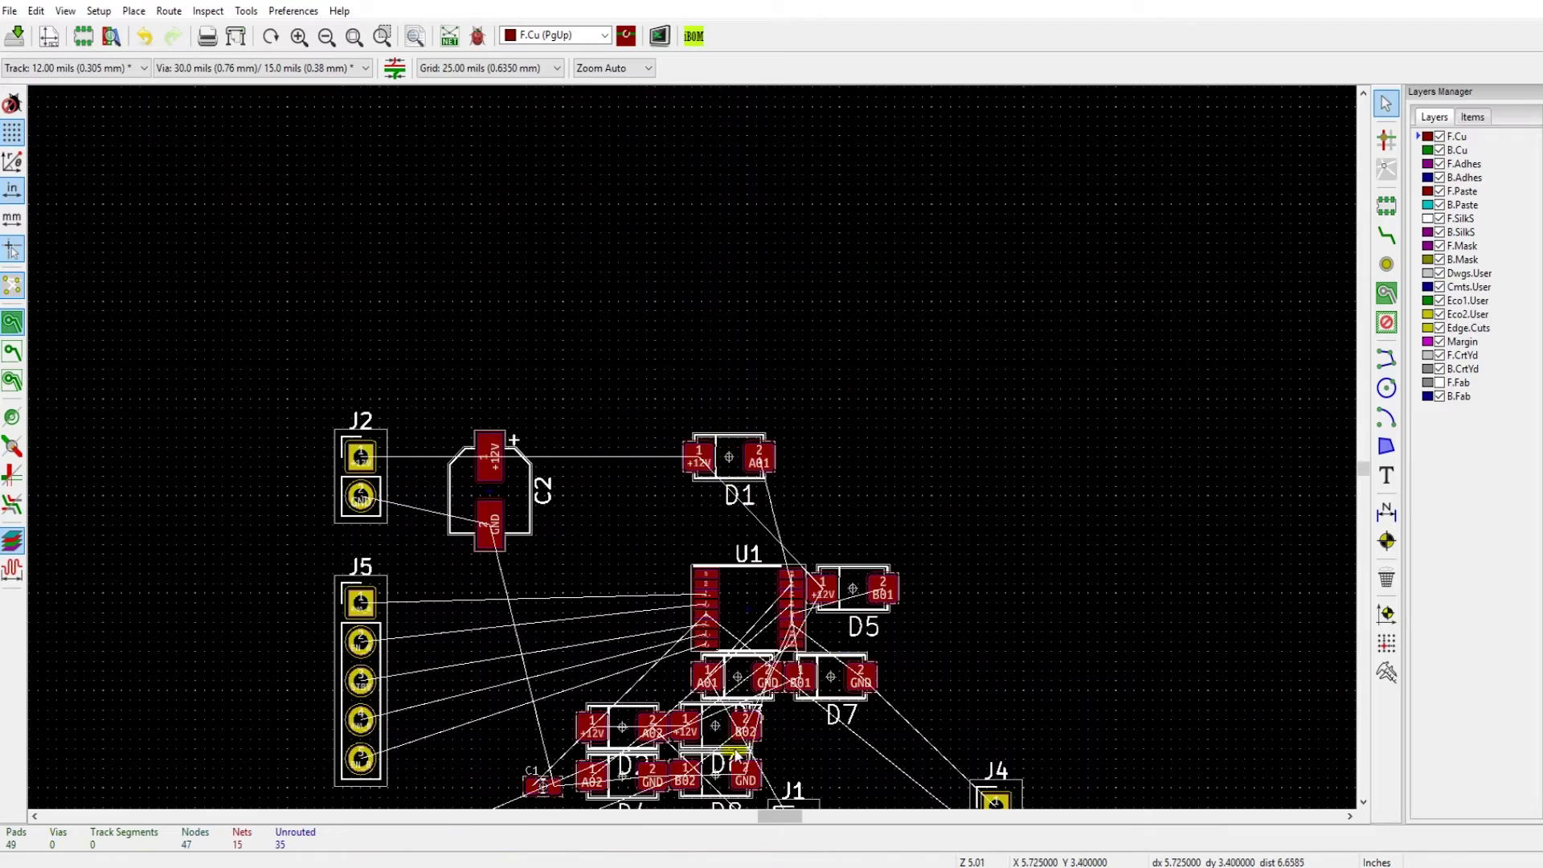
- Move diode D6 down level with J3, and stack D3 directly above D1, rotated 180 degrees
scroll(736, 755, "up", 2)
scroll(654, 517, "down", 3)
left_click_drag(654, 516, 647, 654)
left_click_drag(723, 373, 693, 452)
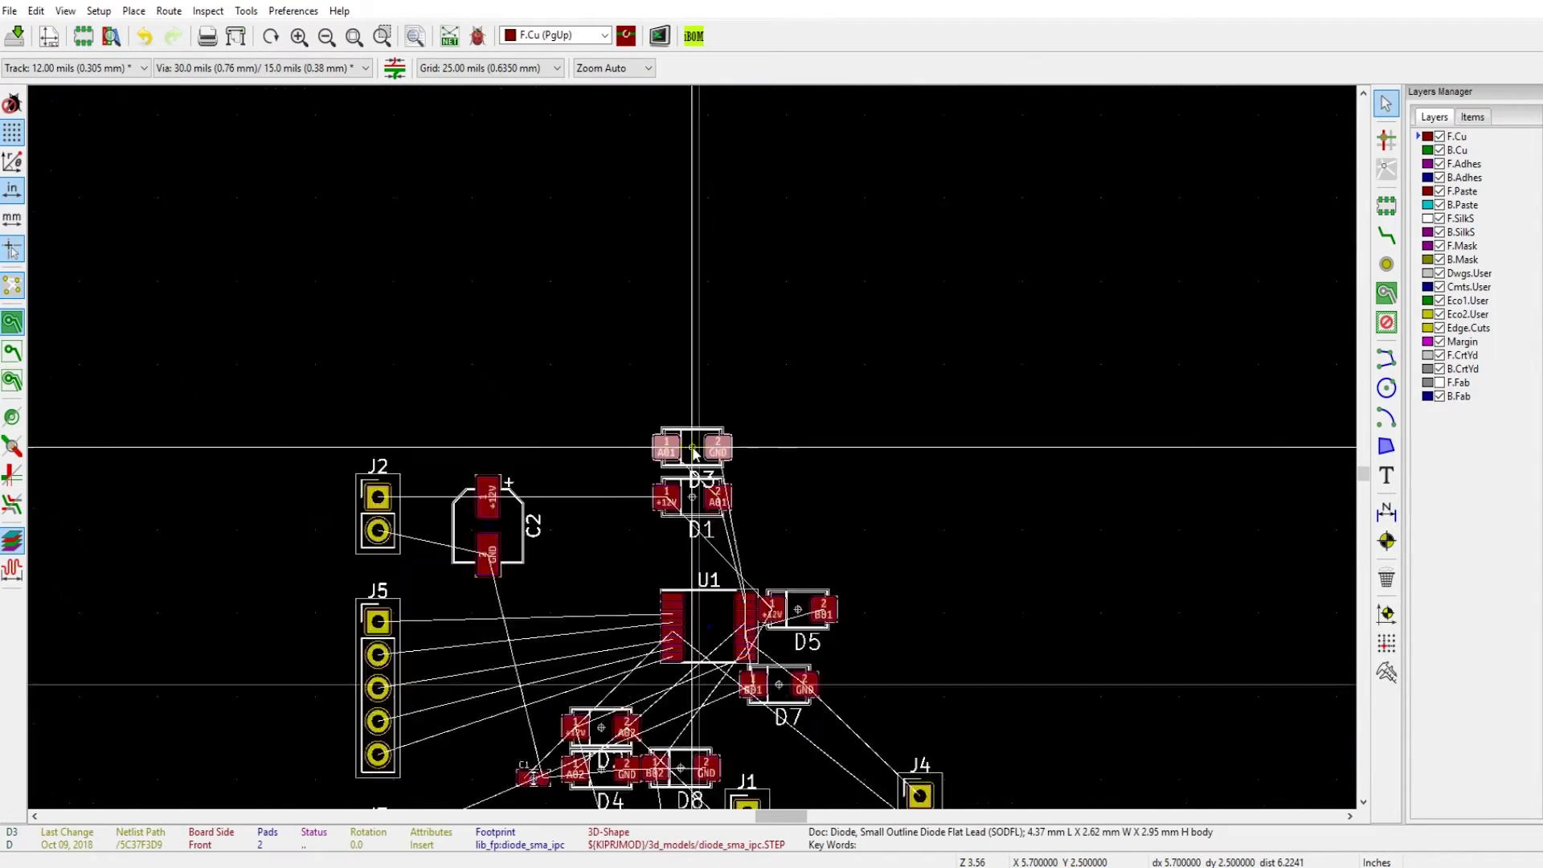
scroll(693, 452, "up", 4)
key("r")
key("r")
- Stack diodes D2 and D4 above D3, rotating D4 by 180 degrees
scroll(693, 453, "down", 5)
scroll(507, 356, "up", 6)
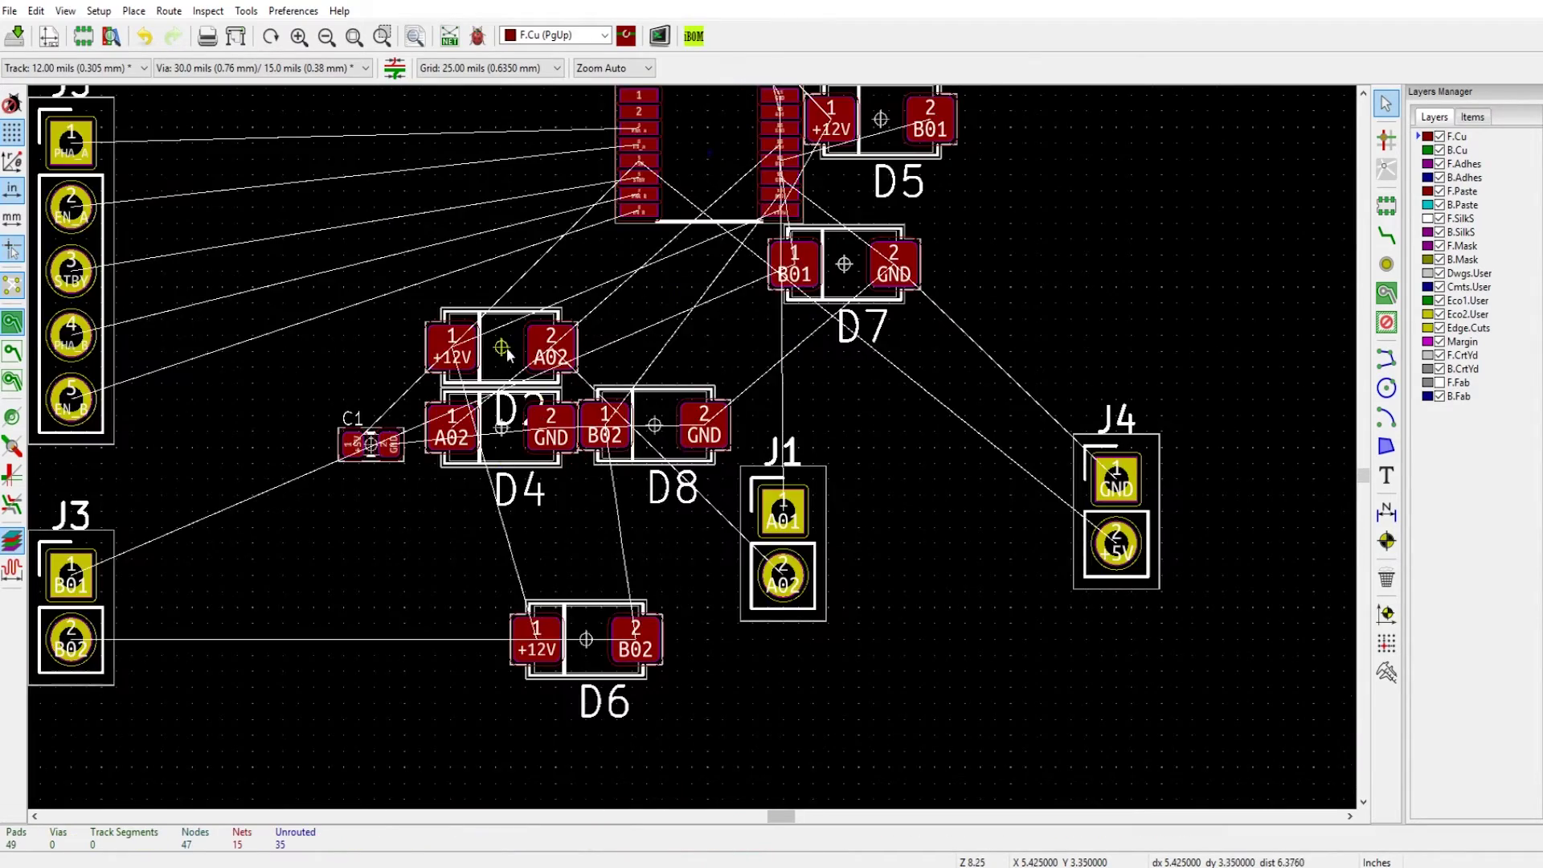
scroll(507, 356, "up", 3)
scroll(507, 356, "down", 5)
left_click(689, 351)
scroll(673, 482, "up", 5)
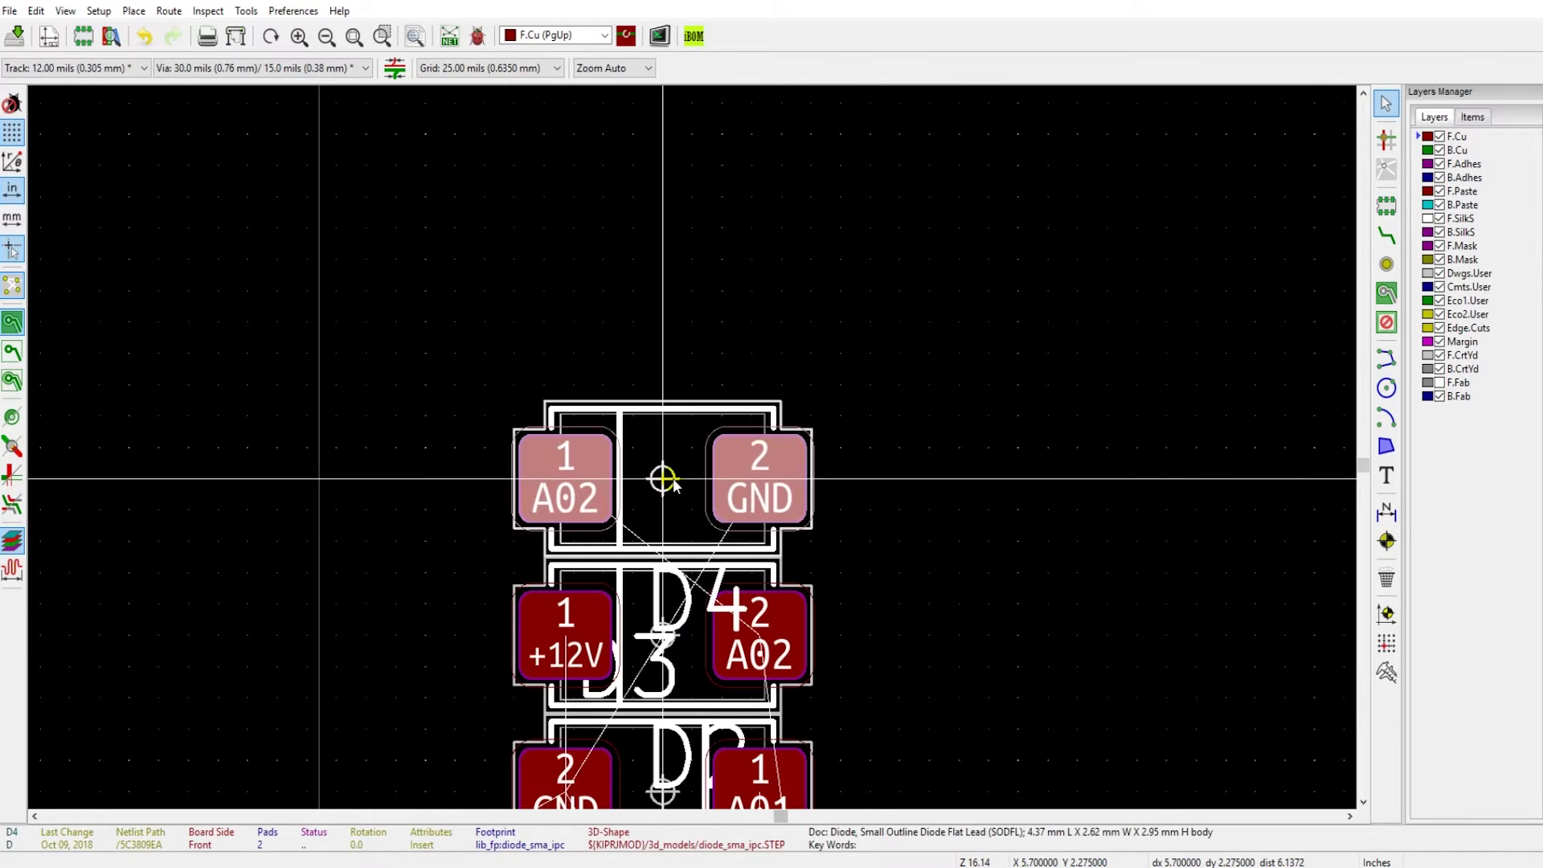
key("r")
key("r")
- Move diode D5 to the lower right of J3 and stack D7 directly above it, rotated 180 degrees
scroll(666, 493, "down", 5)
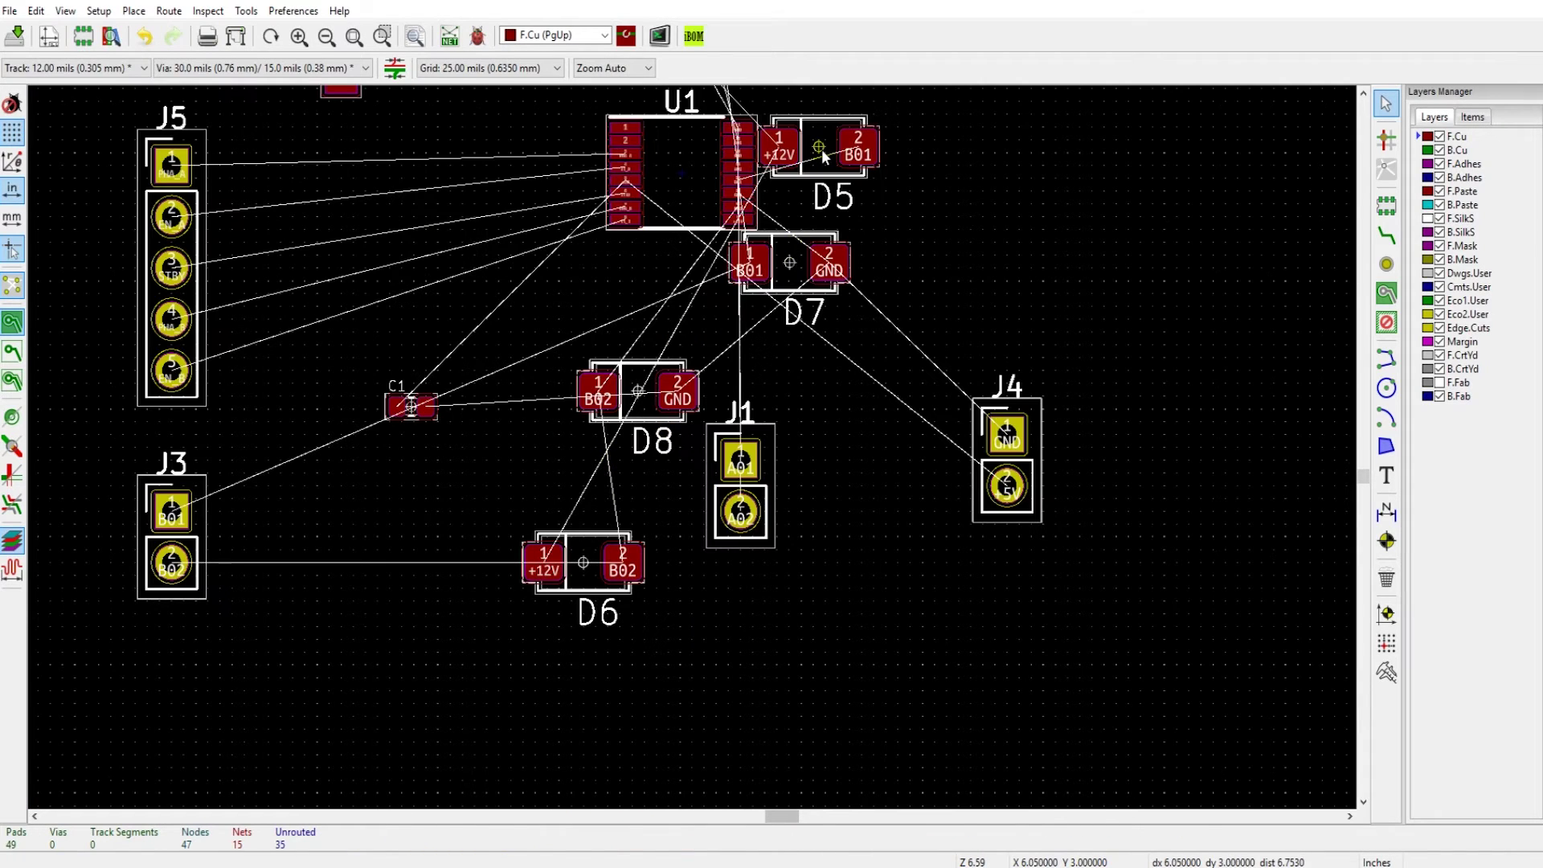
key("m")
left_click(438, 666)
key("m")
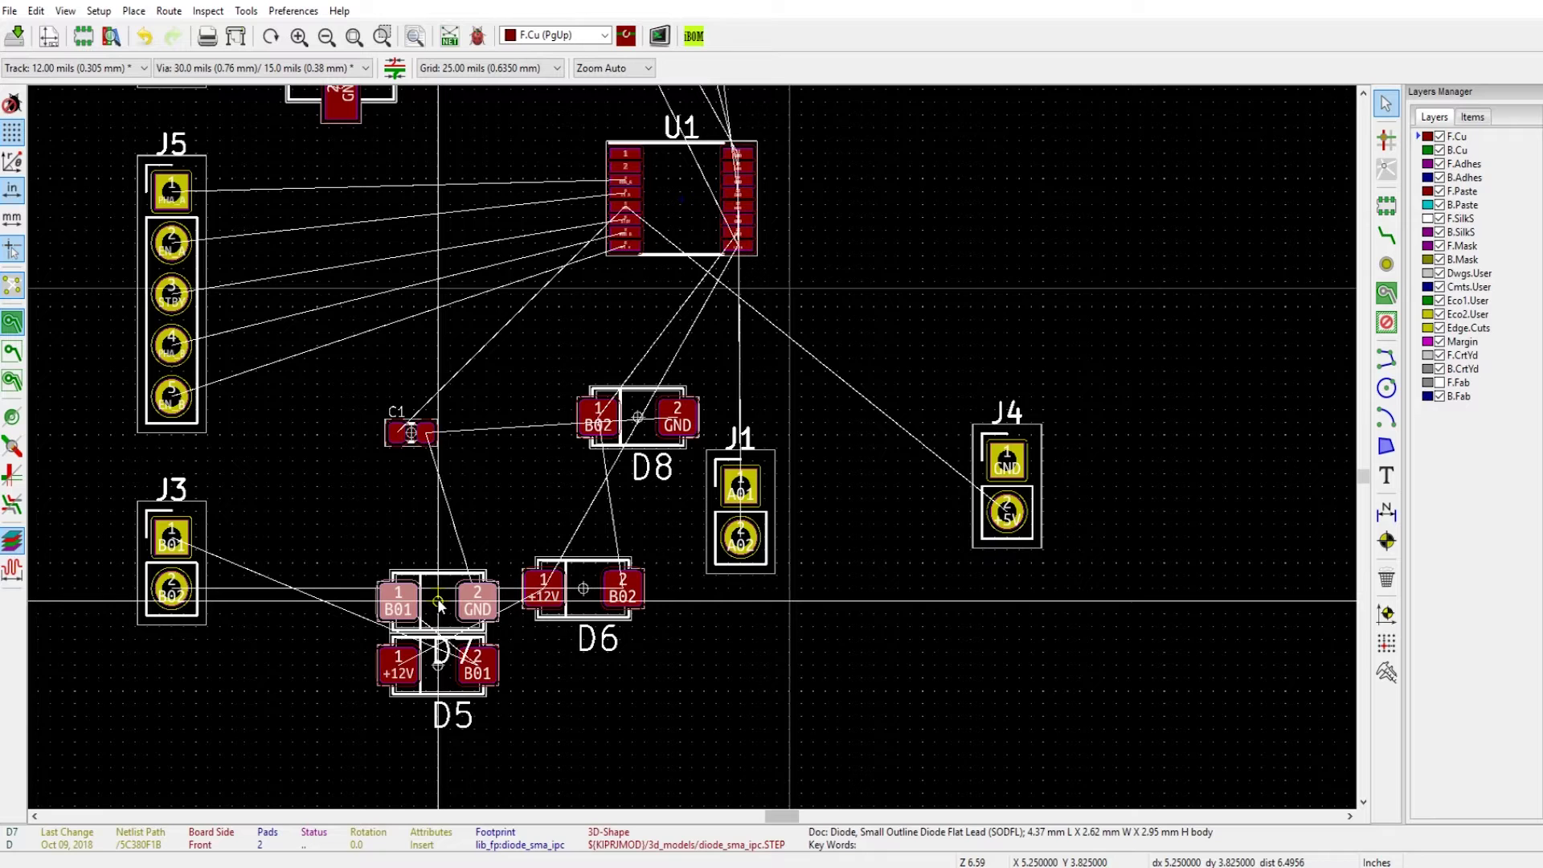
key("r")
key("r")
left_click(437, 598)
- Stack diodes D6 and D8 above D7 with D8 rotated 180 degrees, and move capacitor C1 out beside J5
key("m")
left_click(438, 537)
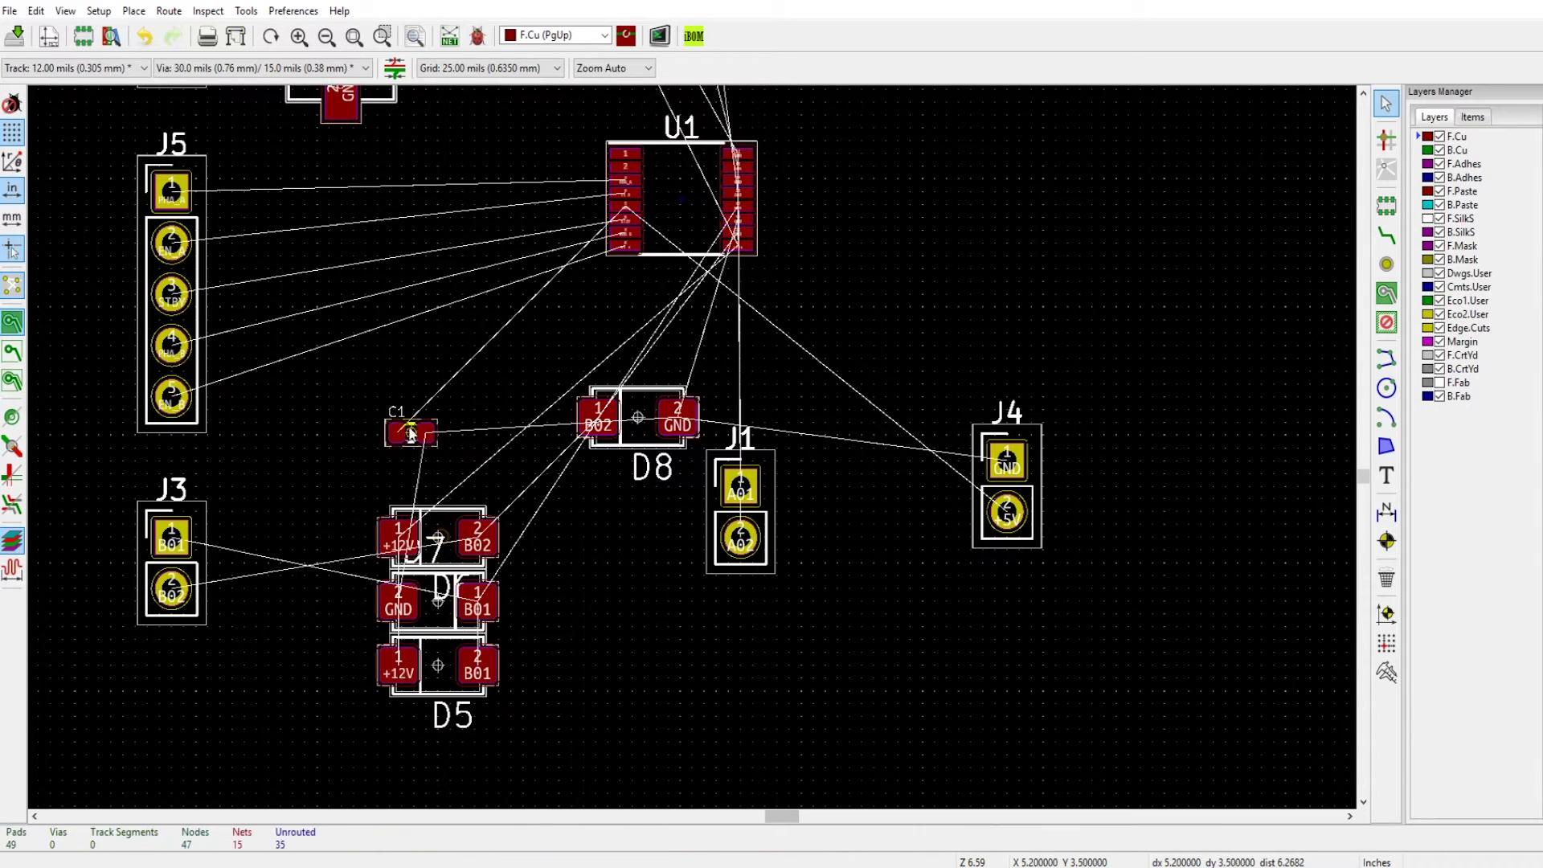
left_click_drag(411, 433, 524, 731)
key("m")
key("r")
key("r")
left_click(437, 473)
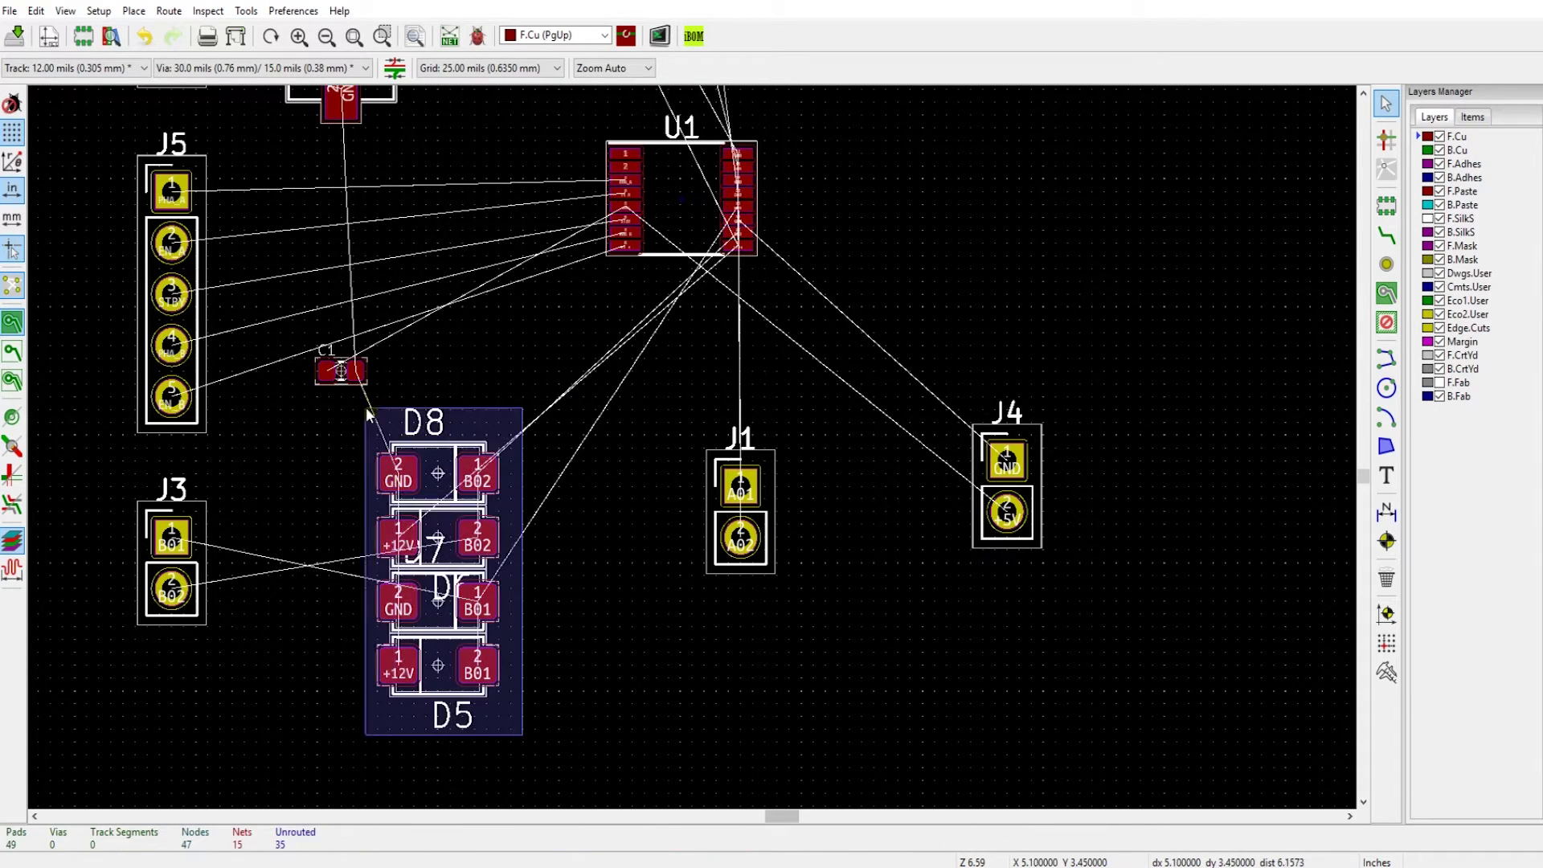
- Move the D5–D8 diode stack closer beneath U1, and place headers J1 and J4 to the right of U1
left_click(1104, 204)
left_click_drag(1007, 482, 1080, 493)
left_click_drag(661, 696, 533, 339)
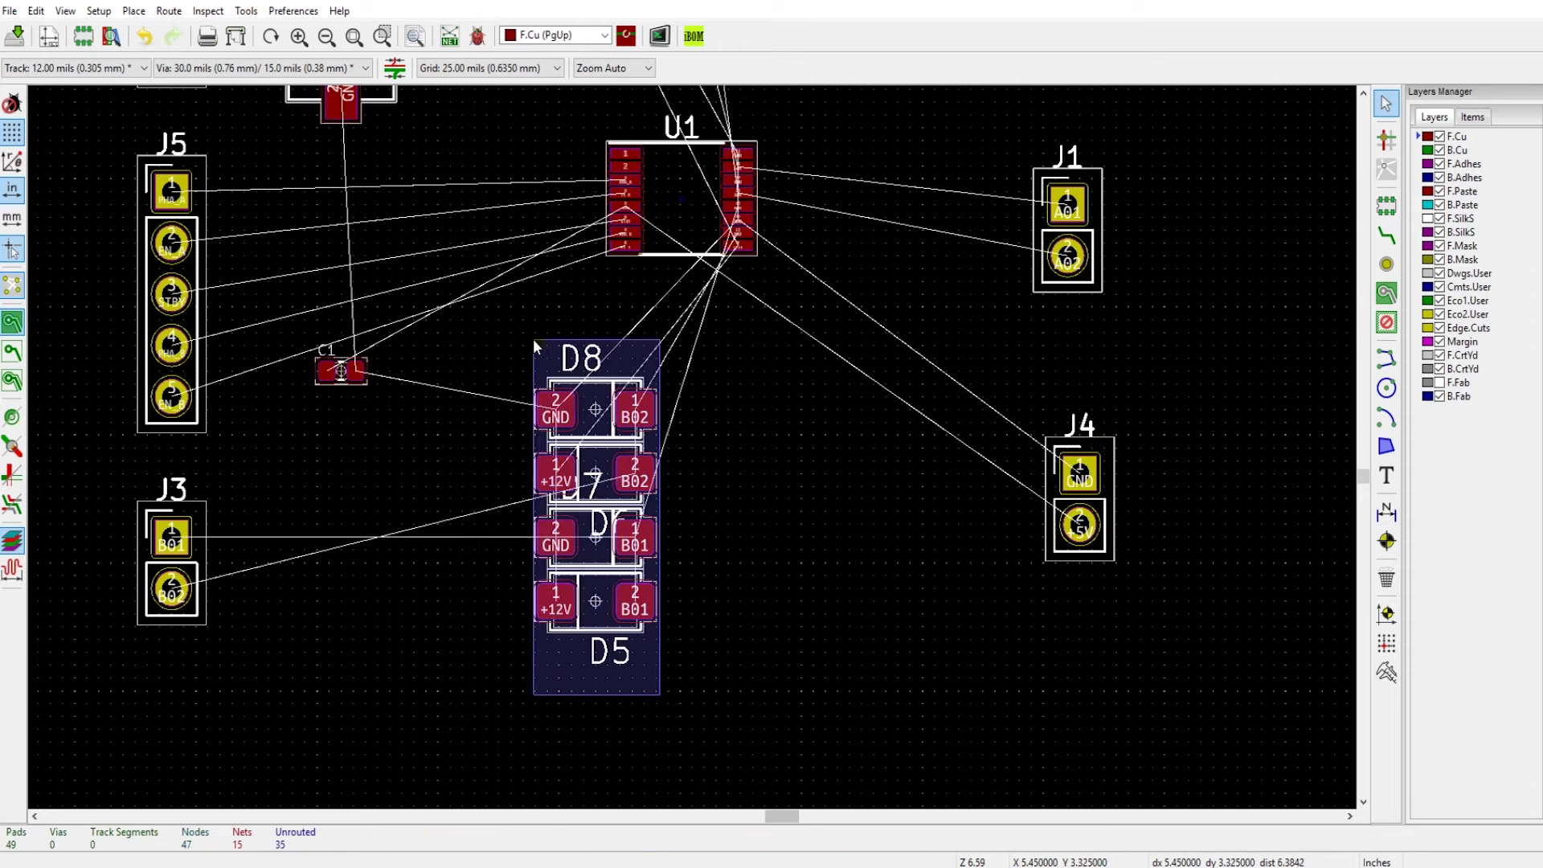
left_click(529, 339)
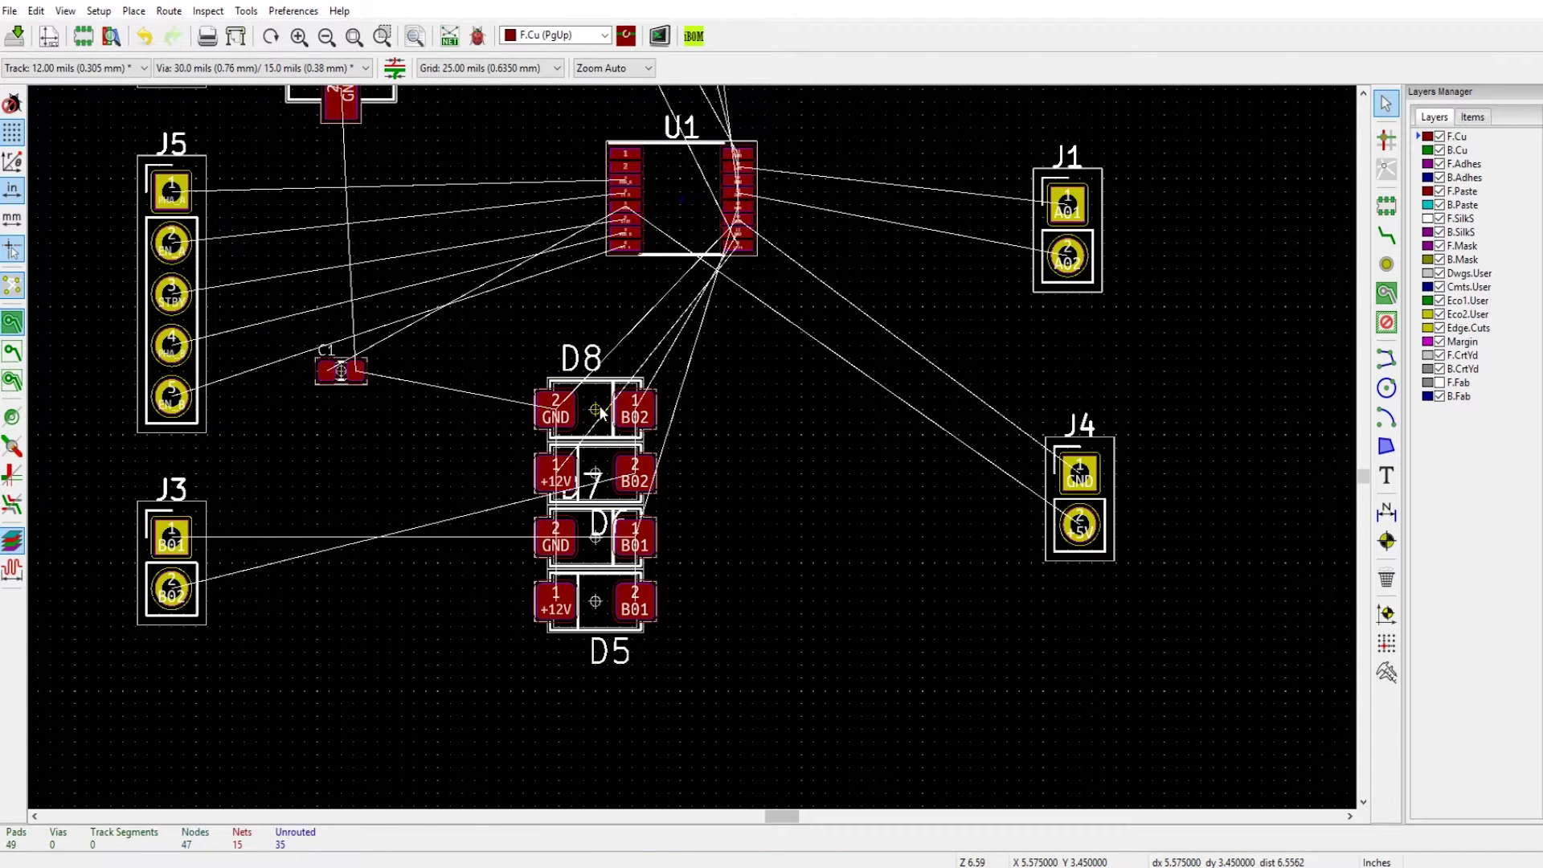
- Move the D7 and D6 reference labels left of the lower diode stack and swap the positions of D6 and D8
left_click_drag(591, 485, 523, 473)
left_click_drag(610, 527, 523, 541)
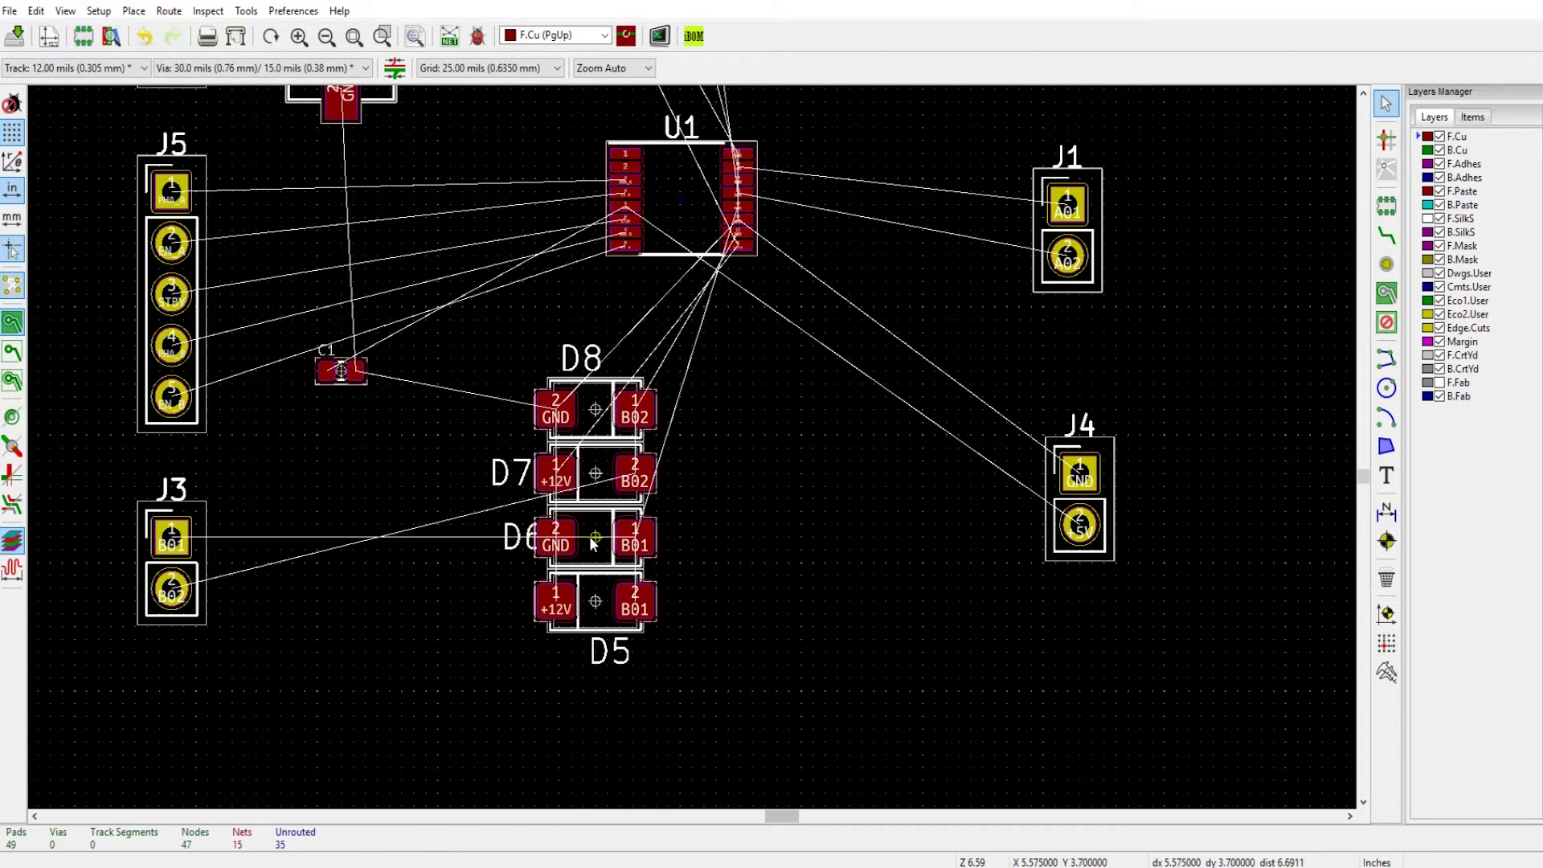
key("m")
left_click(601, 401)
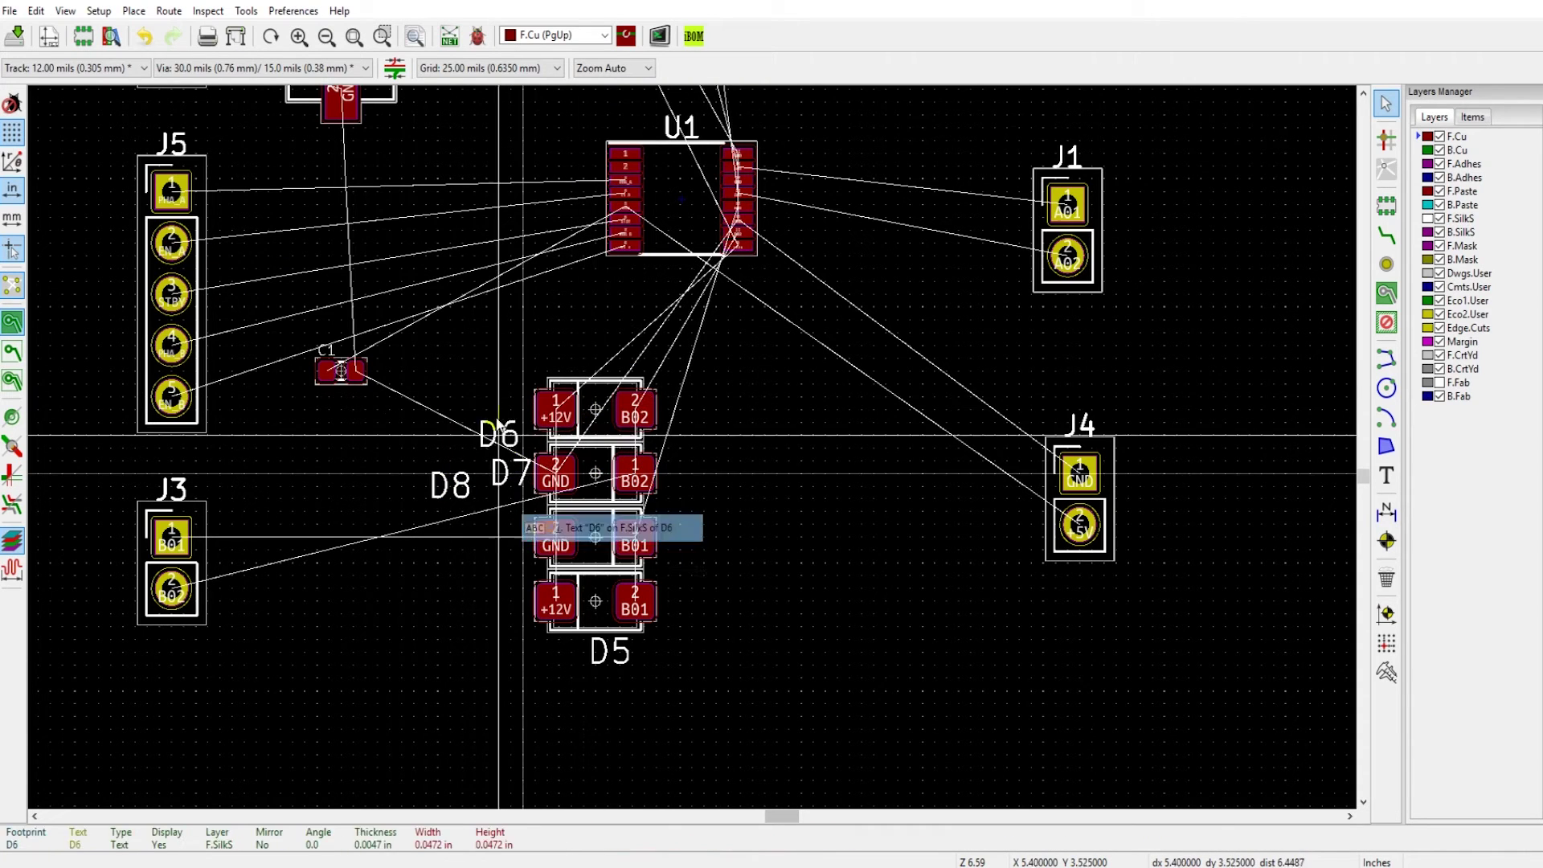
- Line up the D6, D8 and D7 reference labels to the left of their diodes
left_click_drag(503, 434, 499, 407)
left_click_drag(499, 469, 498, 537)
left_click_drag(447, 485, 510, 479)
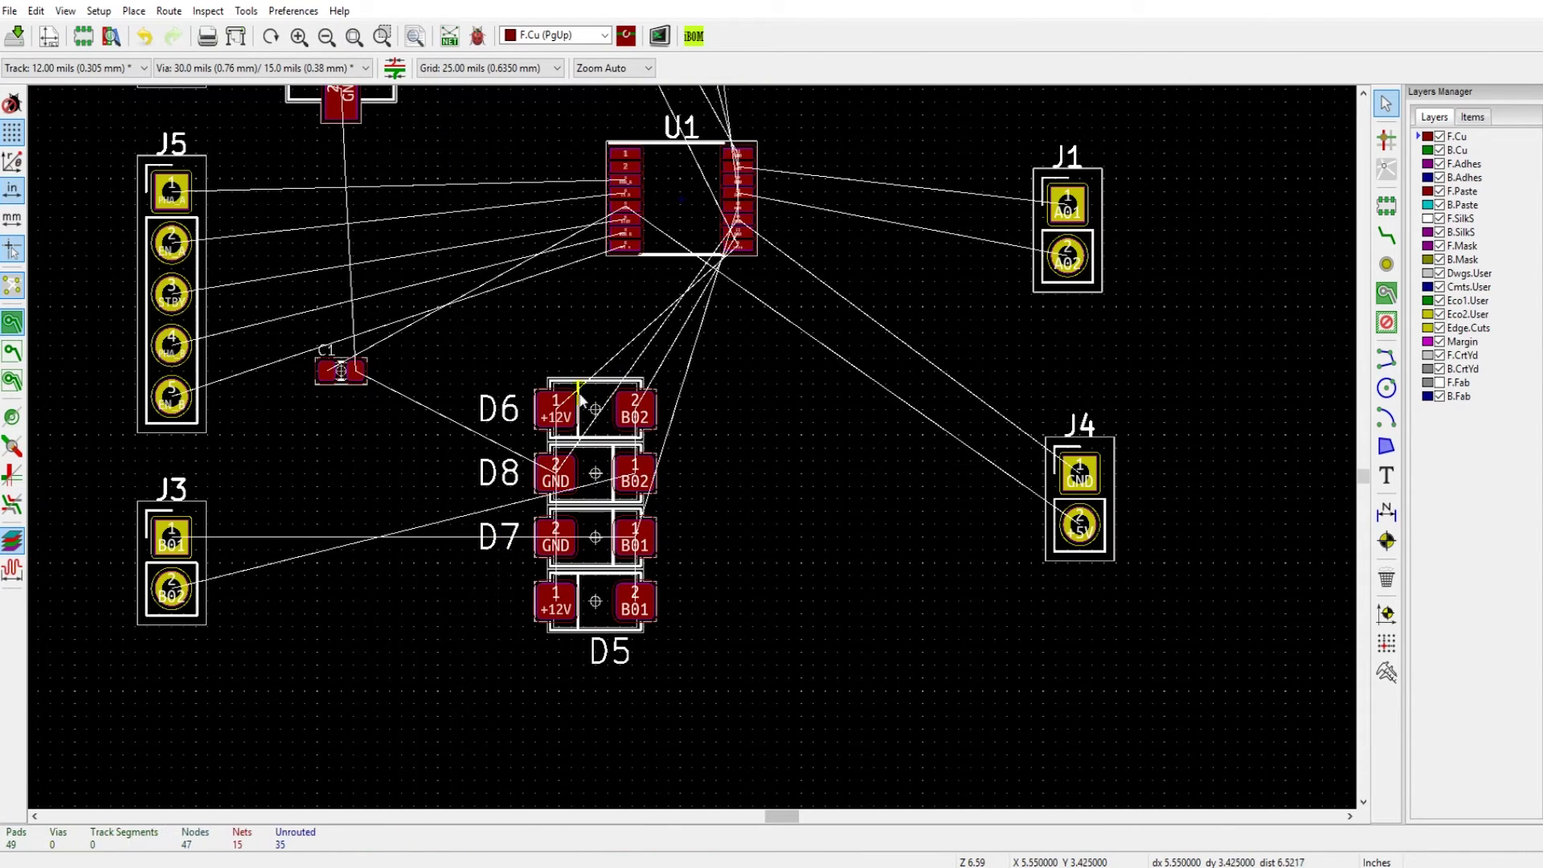
- Swap the positions of diodes D7 and D5 in the lower stack
left_click(574, 538)
key("m")
left_click(595, 601)
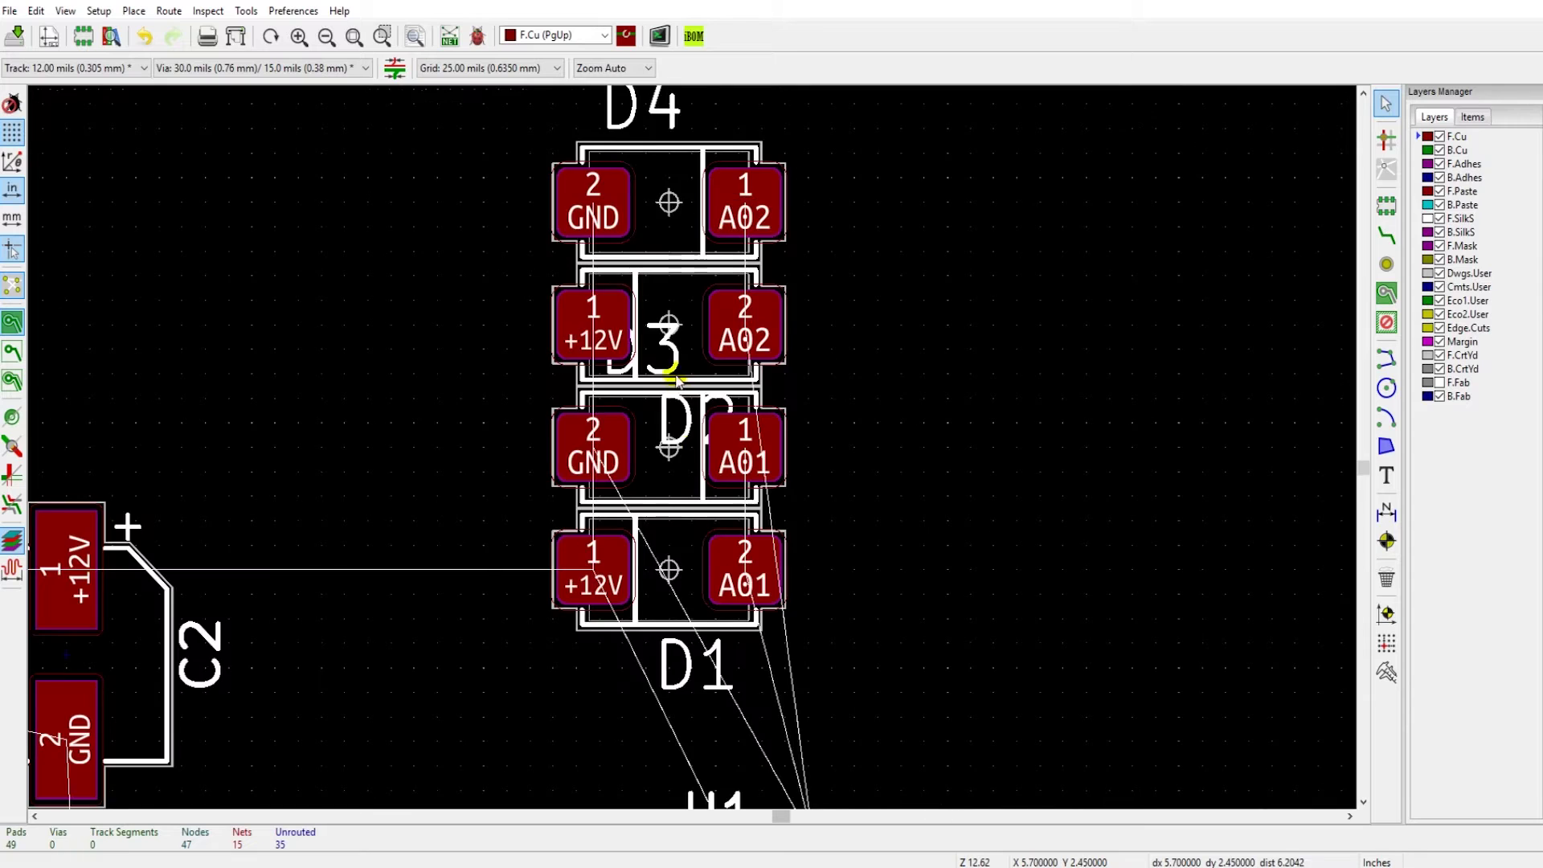
- Swap the positions of diodes D2 and D4 in the upper stack
key("m")
left_click(460, 407)
key("m")
left_click(696, 460)
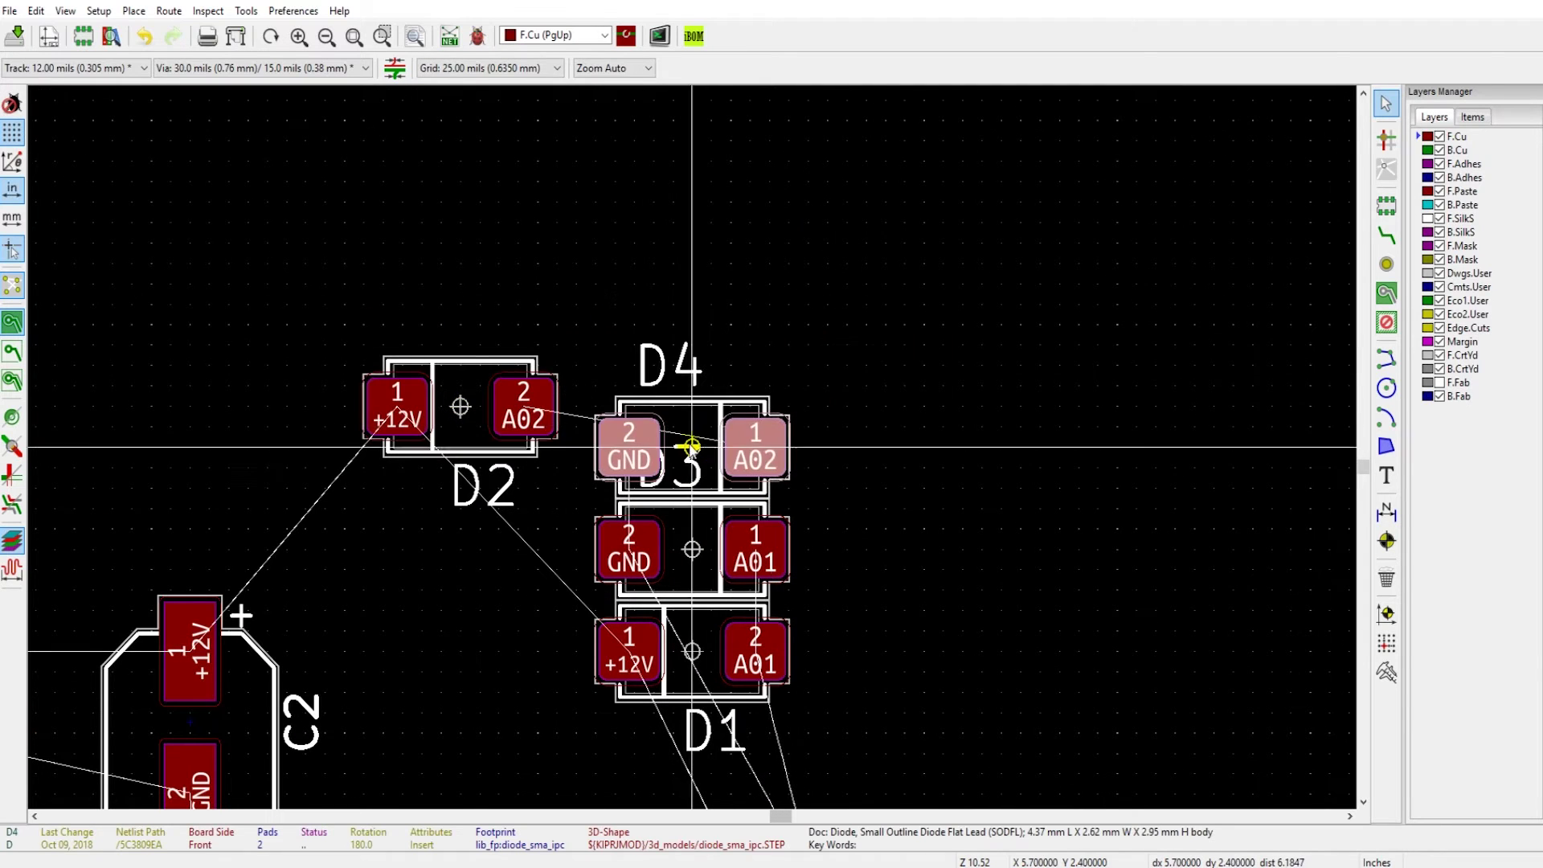
key("m")
left_click(692, 346)
- Swap the positions of diodes D3 and D1 in the lower half of the upper stack
key("m")
left_click(499, 630)
key("m")
left_click(692, 654)
key("m")
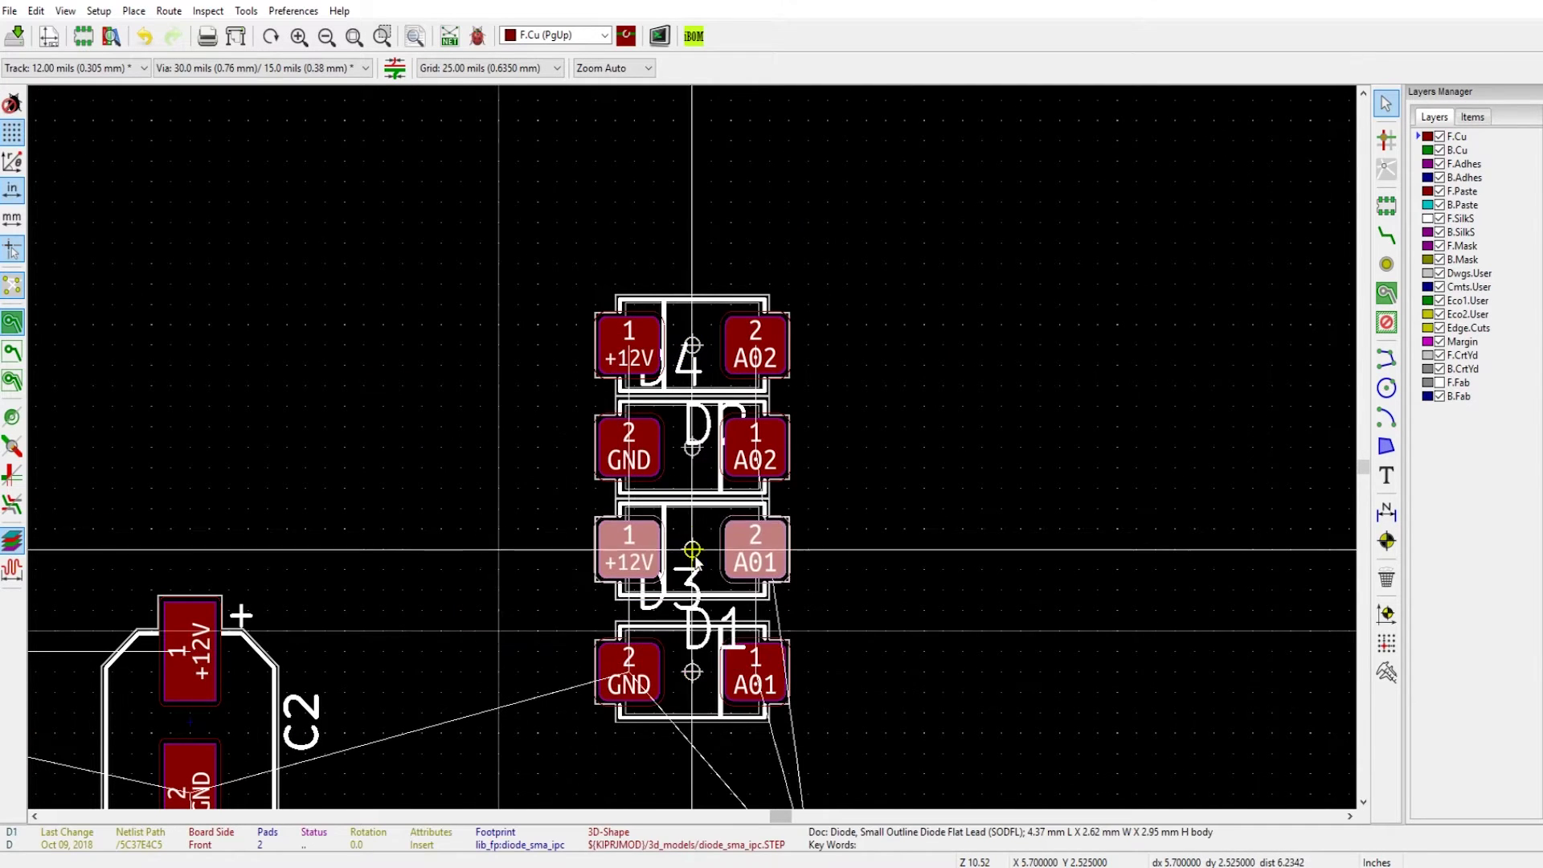
left_click(692, 557)
key("m")
left_click(692, 648)
- Rotate header J1 by 180 degrees and place J4 and J1 side by side to the right of the upper diode stack
scroll(692, 648, "down", 8)
scroll(669, 474, "up", 9)
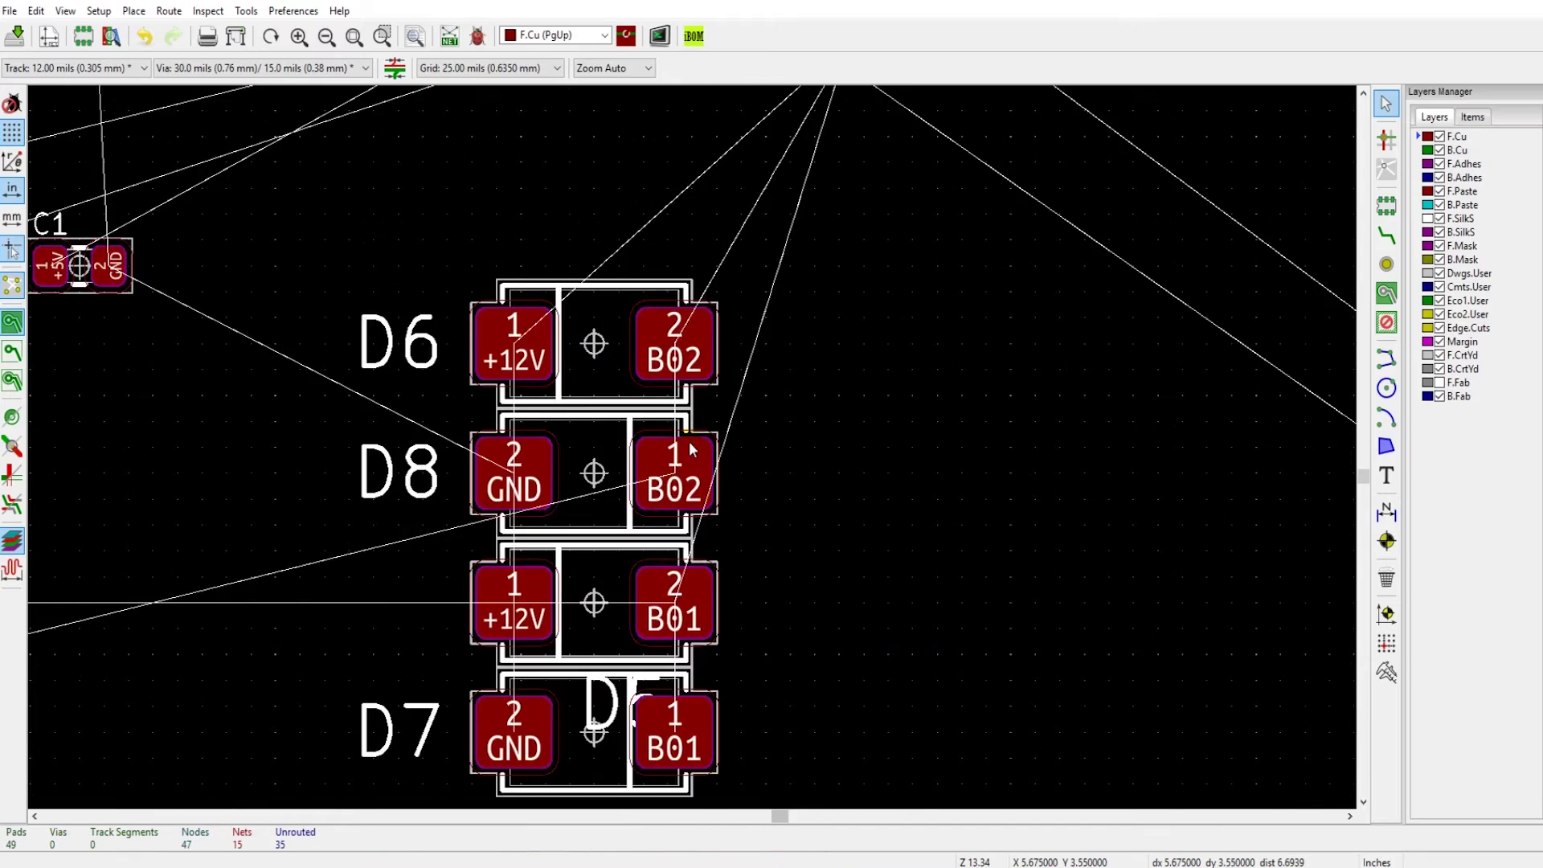
scroll(825, 406, "down", 2)
scroll(825, 406, "up", 1)
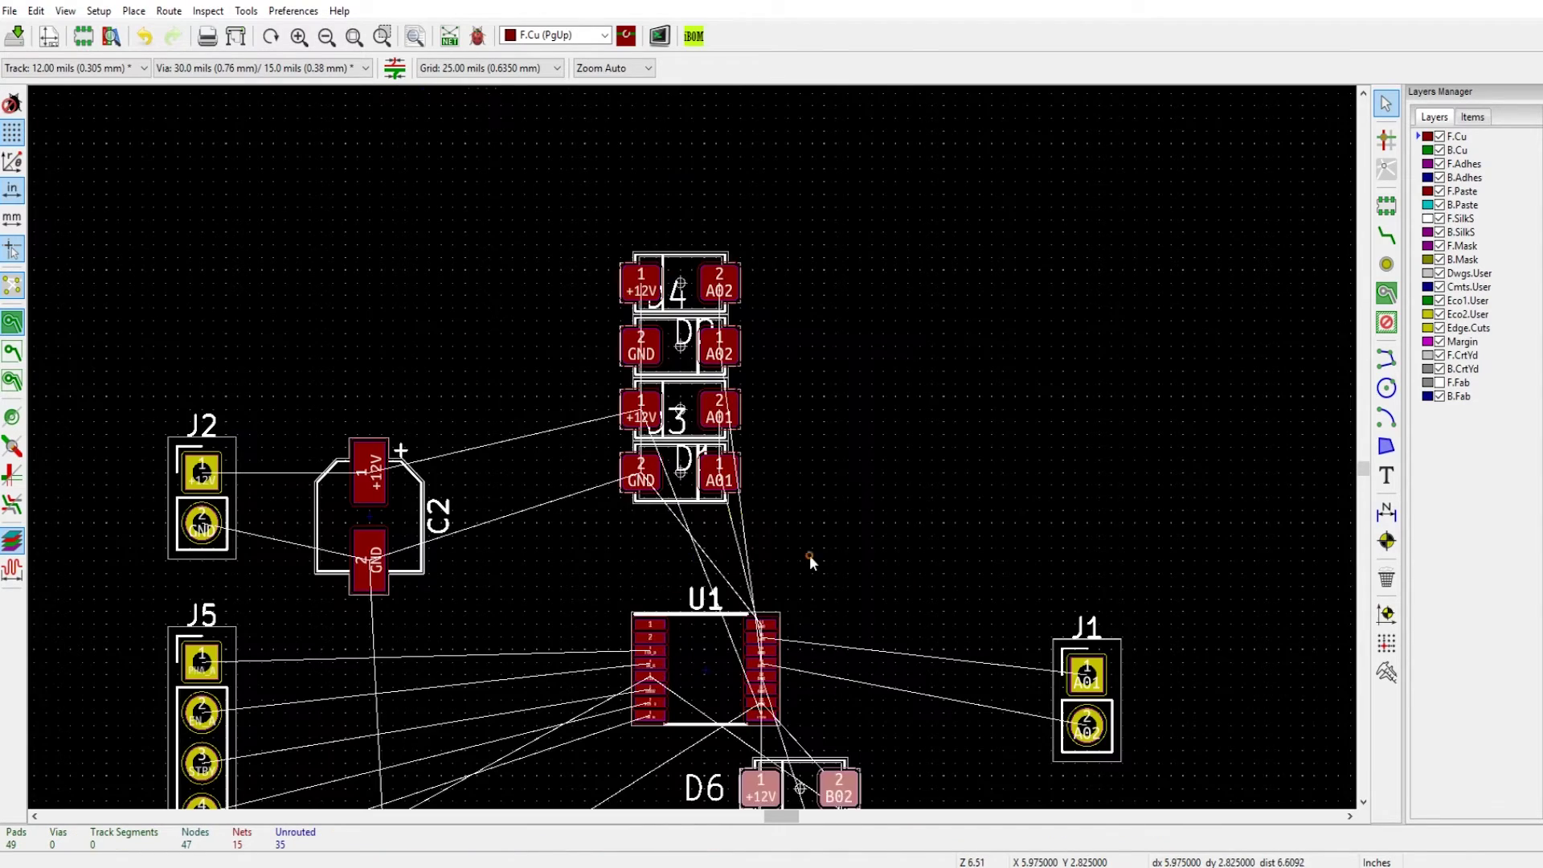
scroll(808, 498, "down", 1)
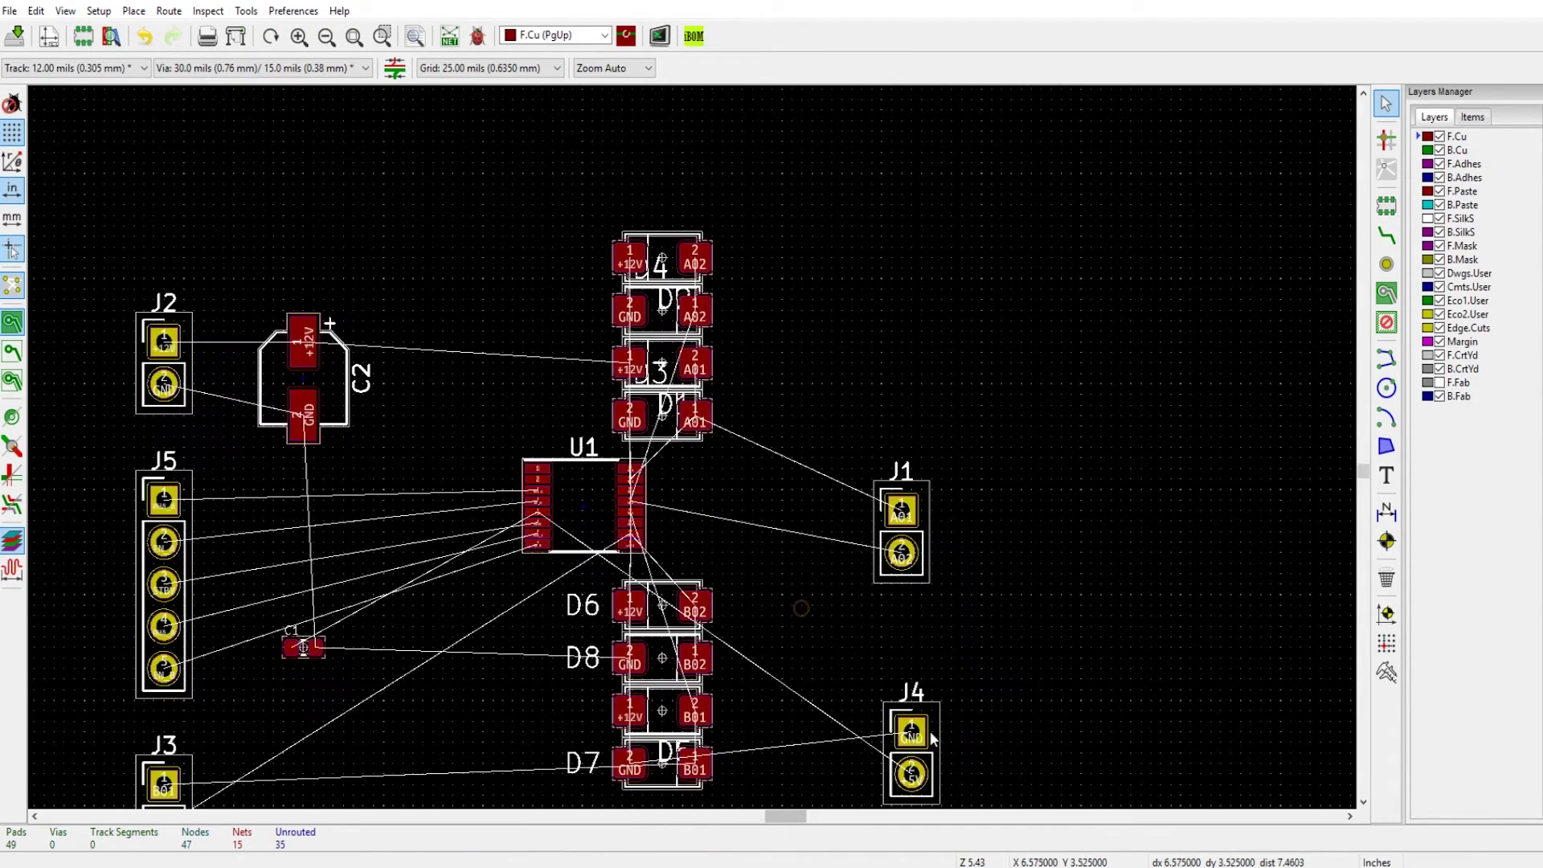
left_click_drag(902, 716, 849, 424)
key("r")
left_click_drag(902, 508, 852, 643)
scroll(851, 641, "up", 3)
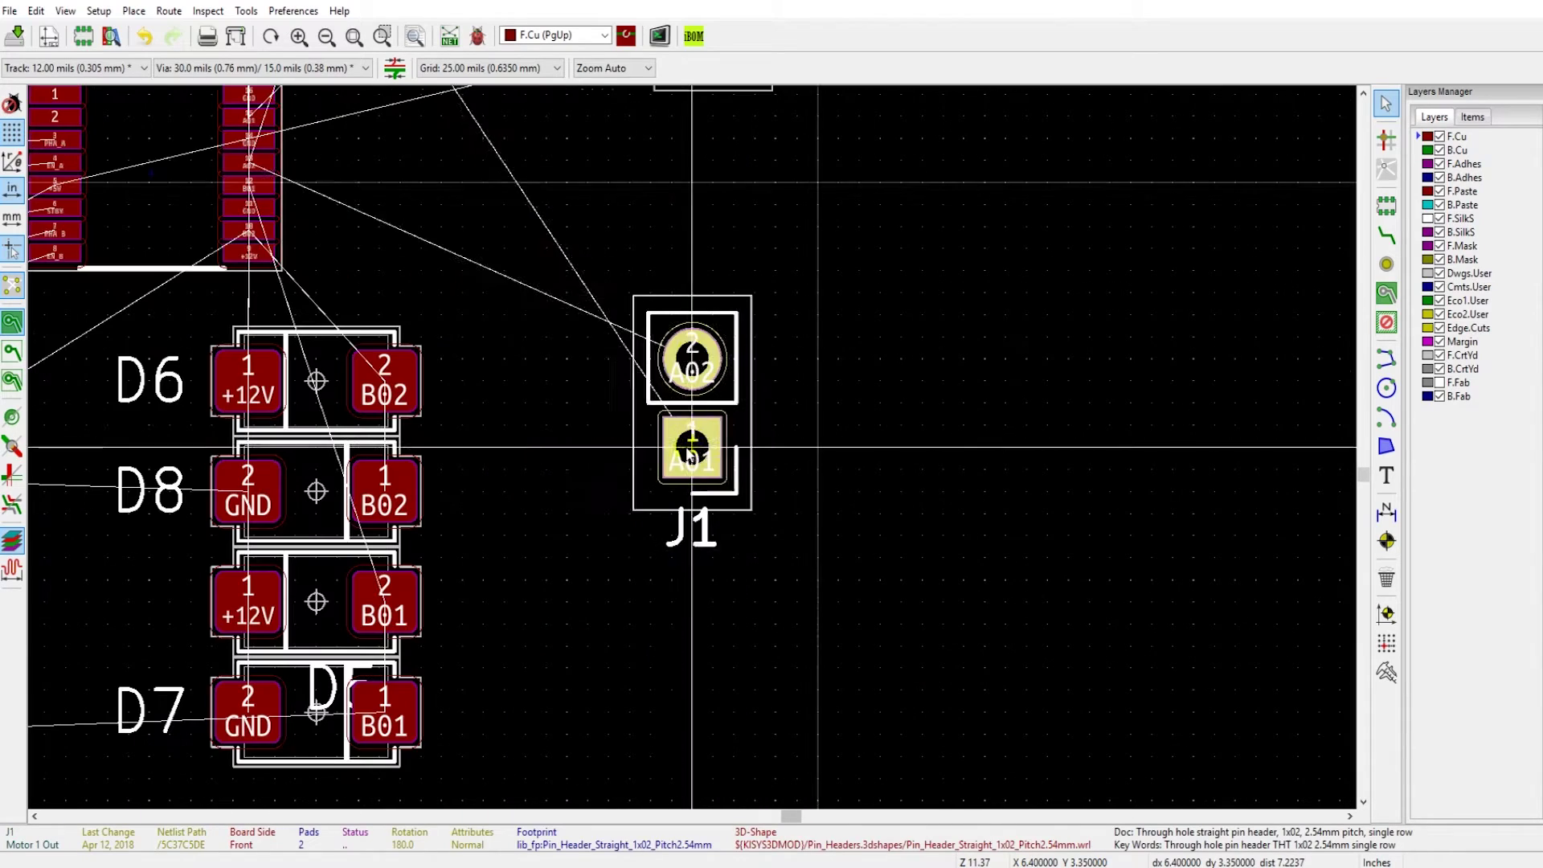
scroll(675, 394, "down", 3)
left_click_drag(689, 456, 792, 265)
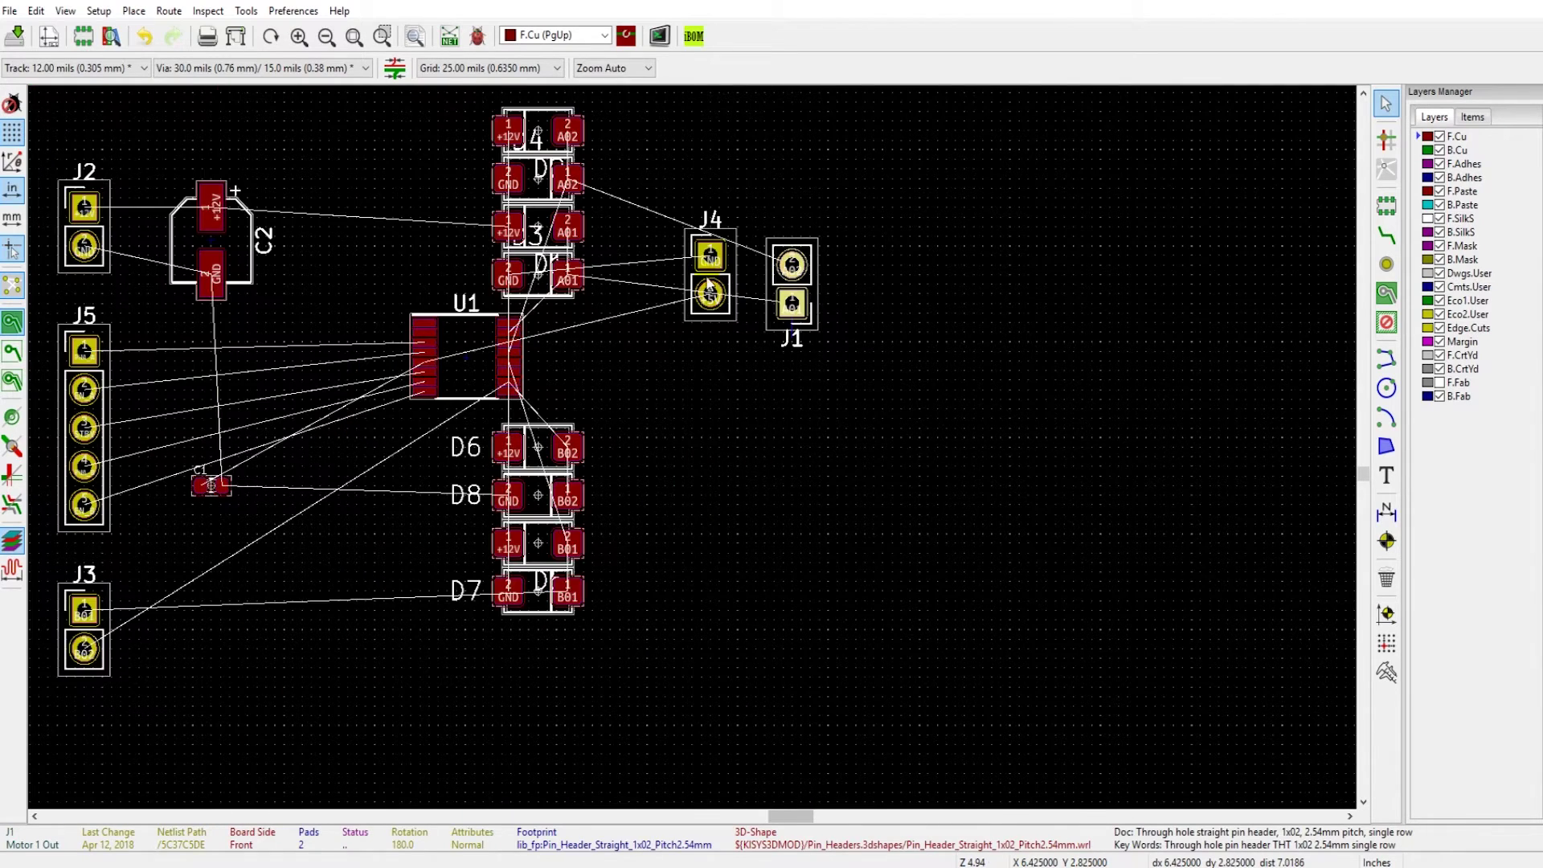
- Move header J3 to the board's right side, and put J4 in the left column beneath J5
left_click_drag(84, 642, 860, 406)
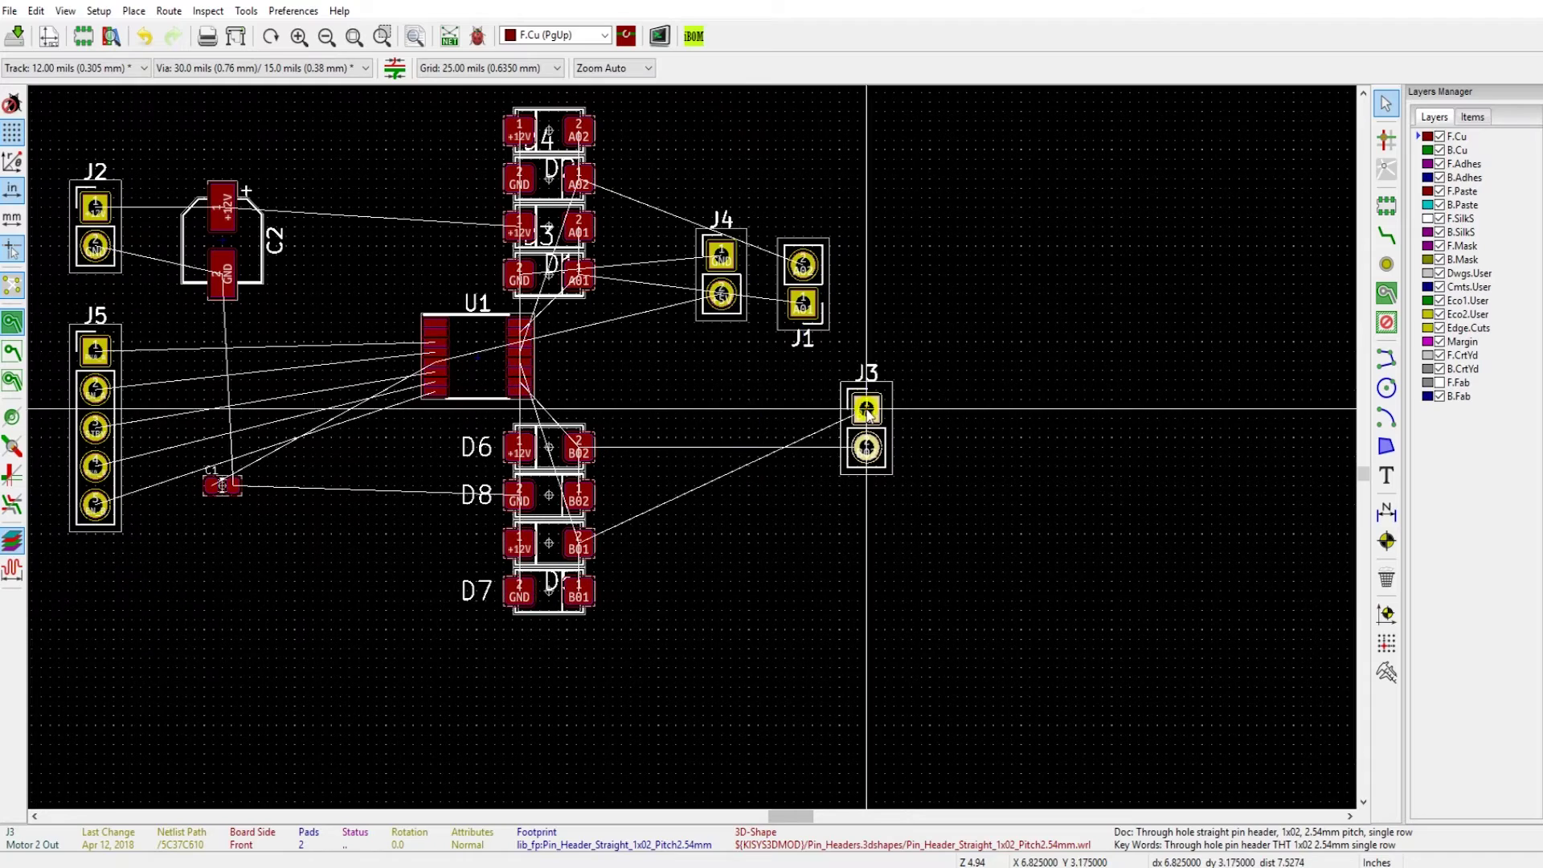
left_click_drag(723, 257, 115, 608)
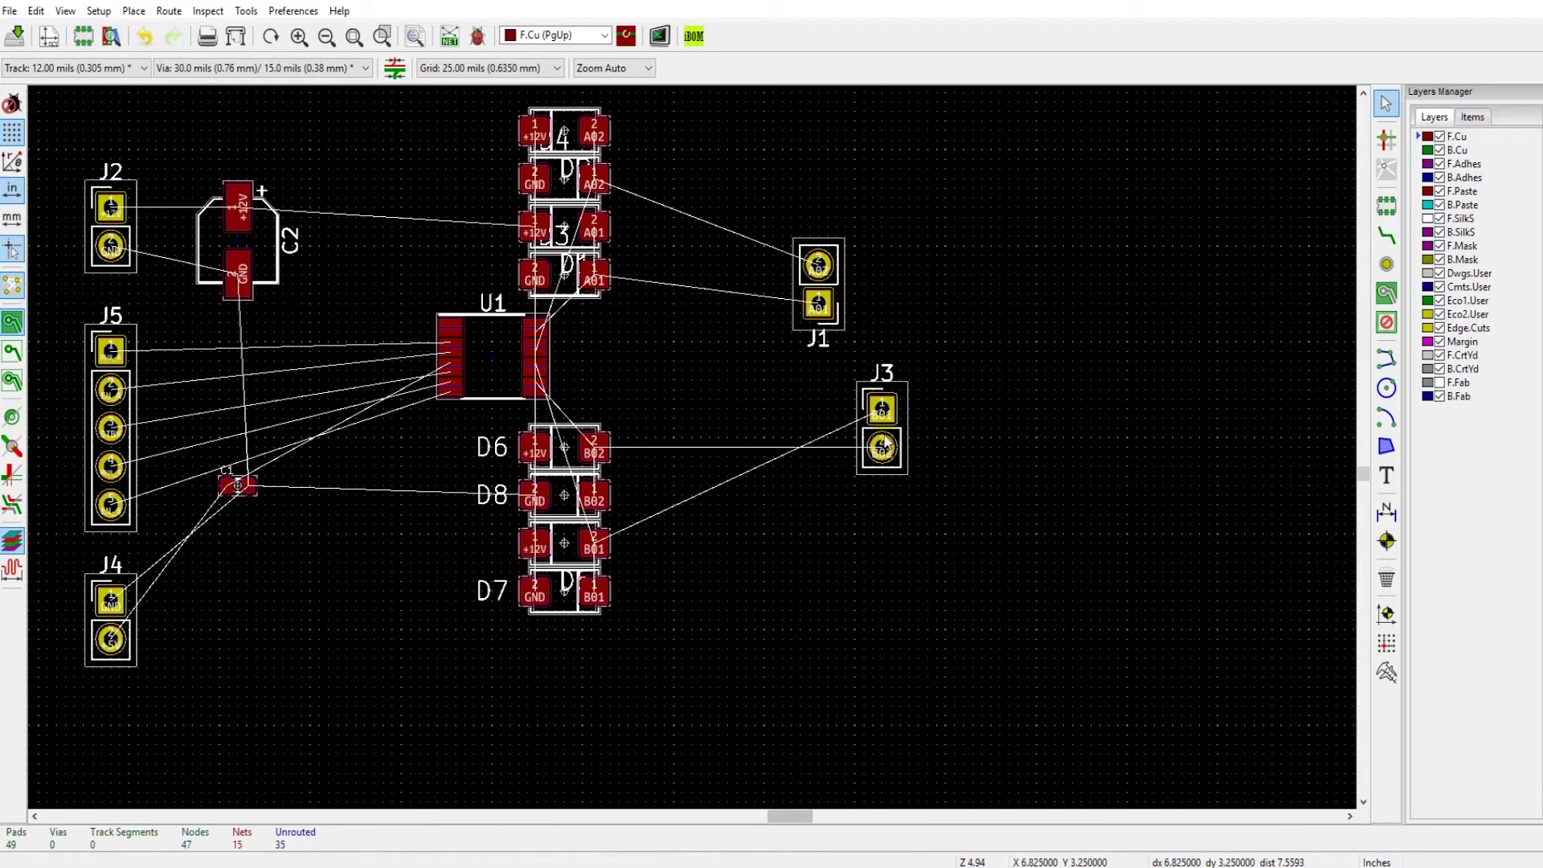
- Rotate J3 by 180 degrees and place it beside the lower diode stack, then bring J1 closer to the upper stack
left_click_drag(882, 410, 702, 455)
key("r")
key("r")
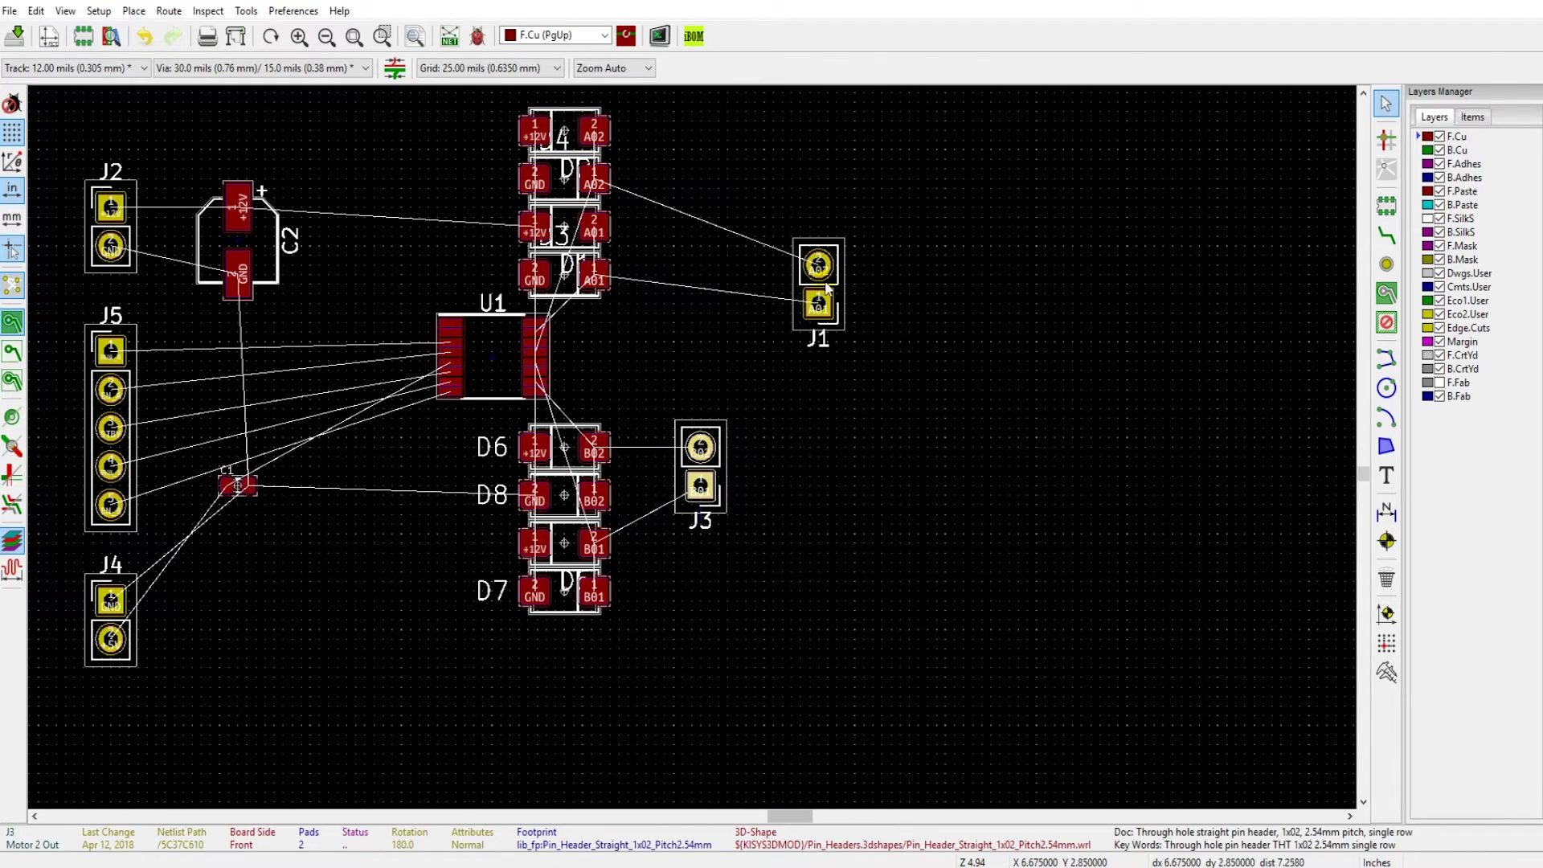
left_click_drag(822, 273, 696, 242)
scroll(696, 241, "down", 1)
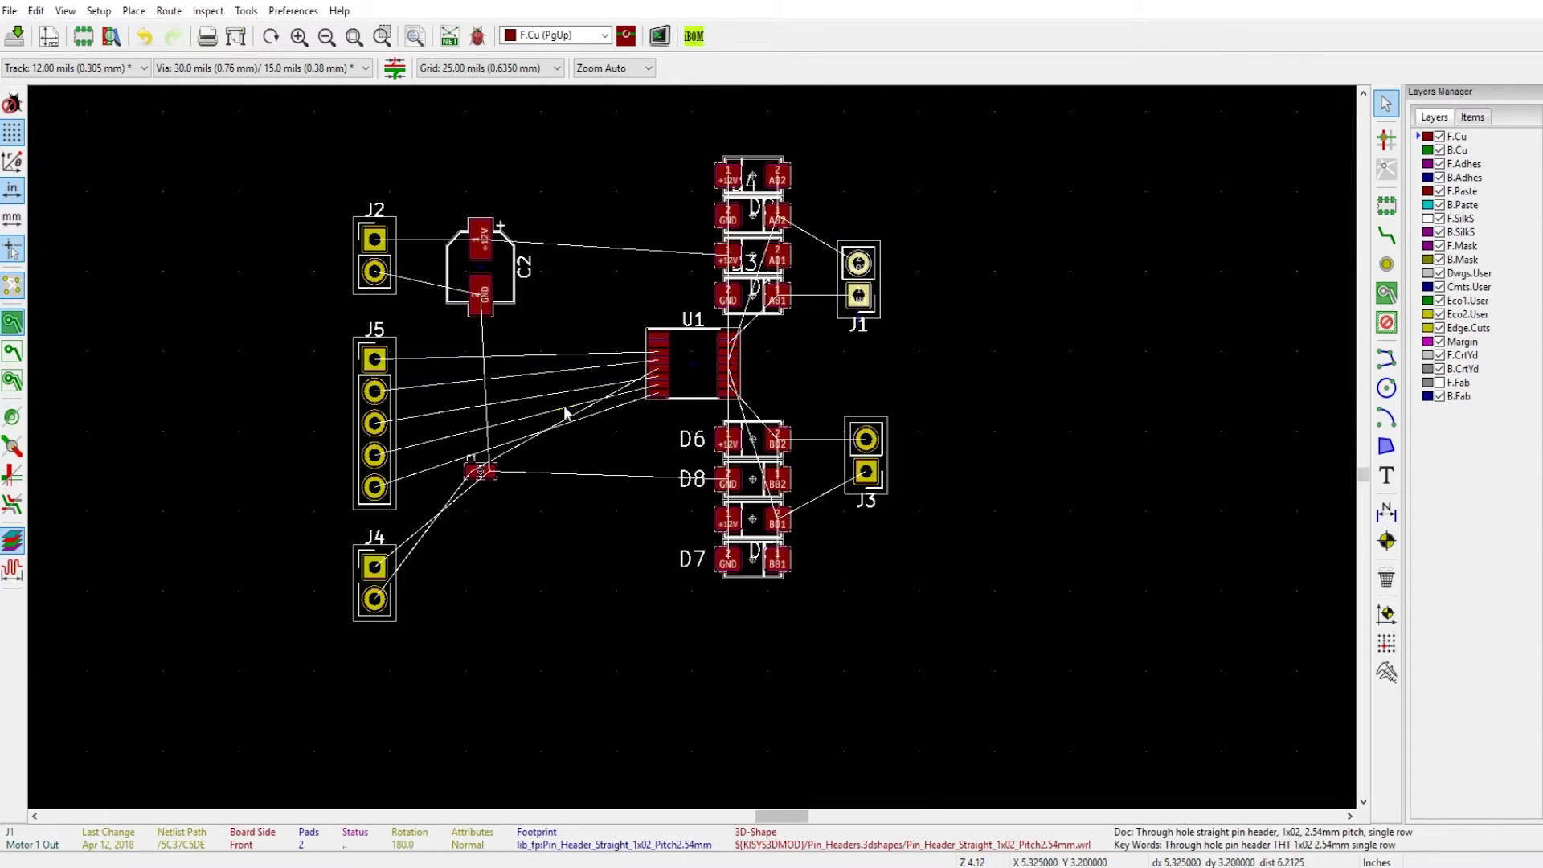
- Move headers J2, J5 and J4 together with capacitors C1 and C2 as one block closer to U1
left_click_drag(313, 113, 541, 711)
scroll(619, 368, "down", 1)
scroll(716, 474, "up", 2)
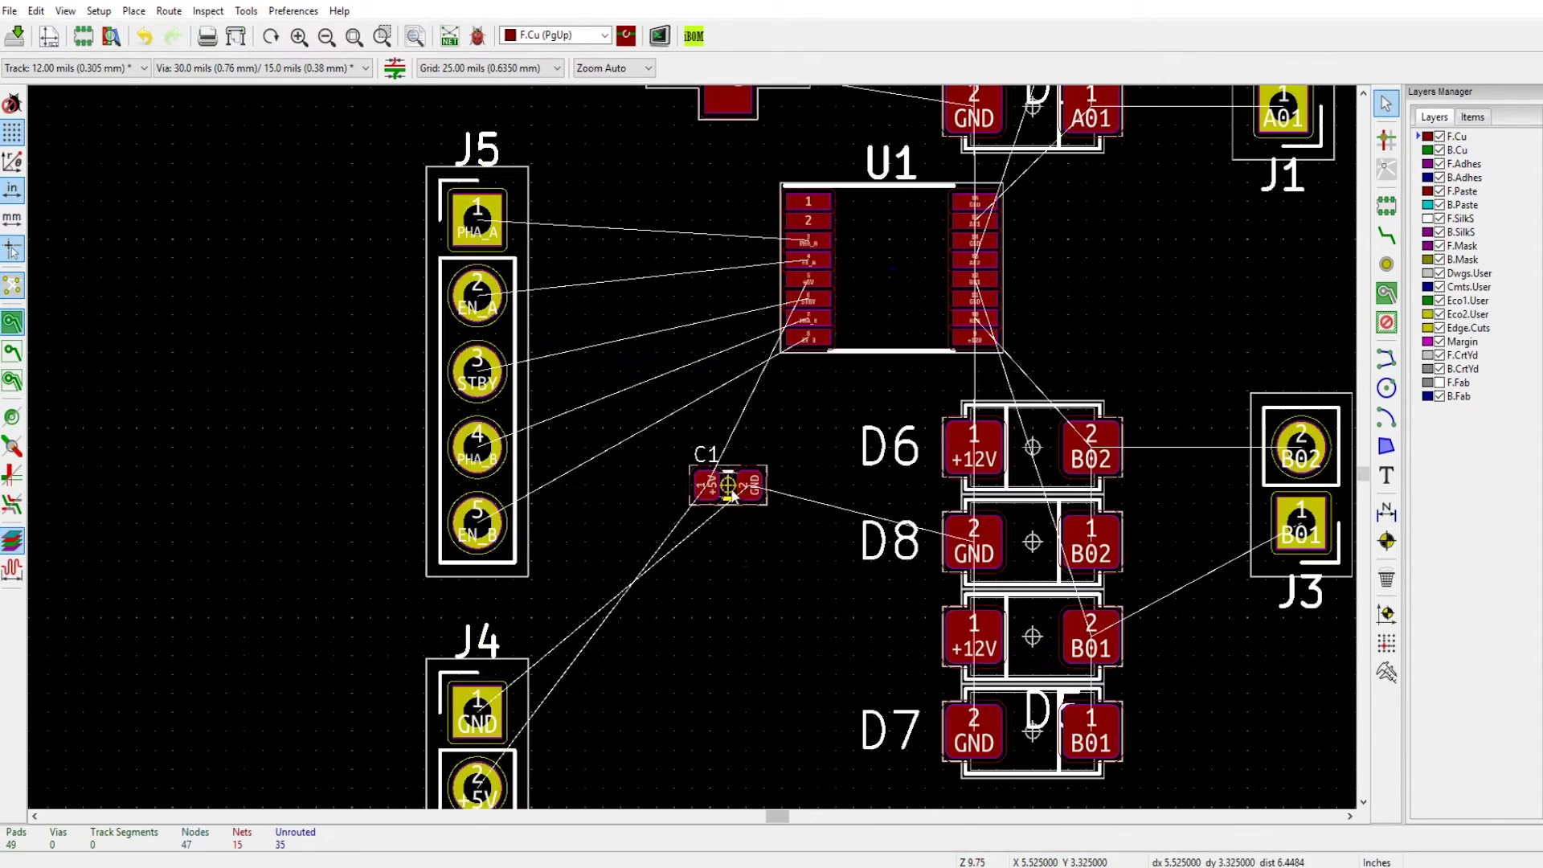
- Place capacitor C1 directly beneath the left pad row of U1
scroll(749, 441, "down", 2)
left_click(749, 441)
scroll(749, 441, "up", 3)
left_click_drag(693, 449, 737, 398)
scroll(257, 161, "down", 3)
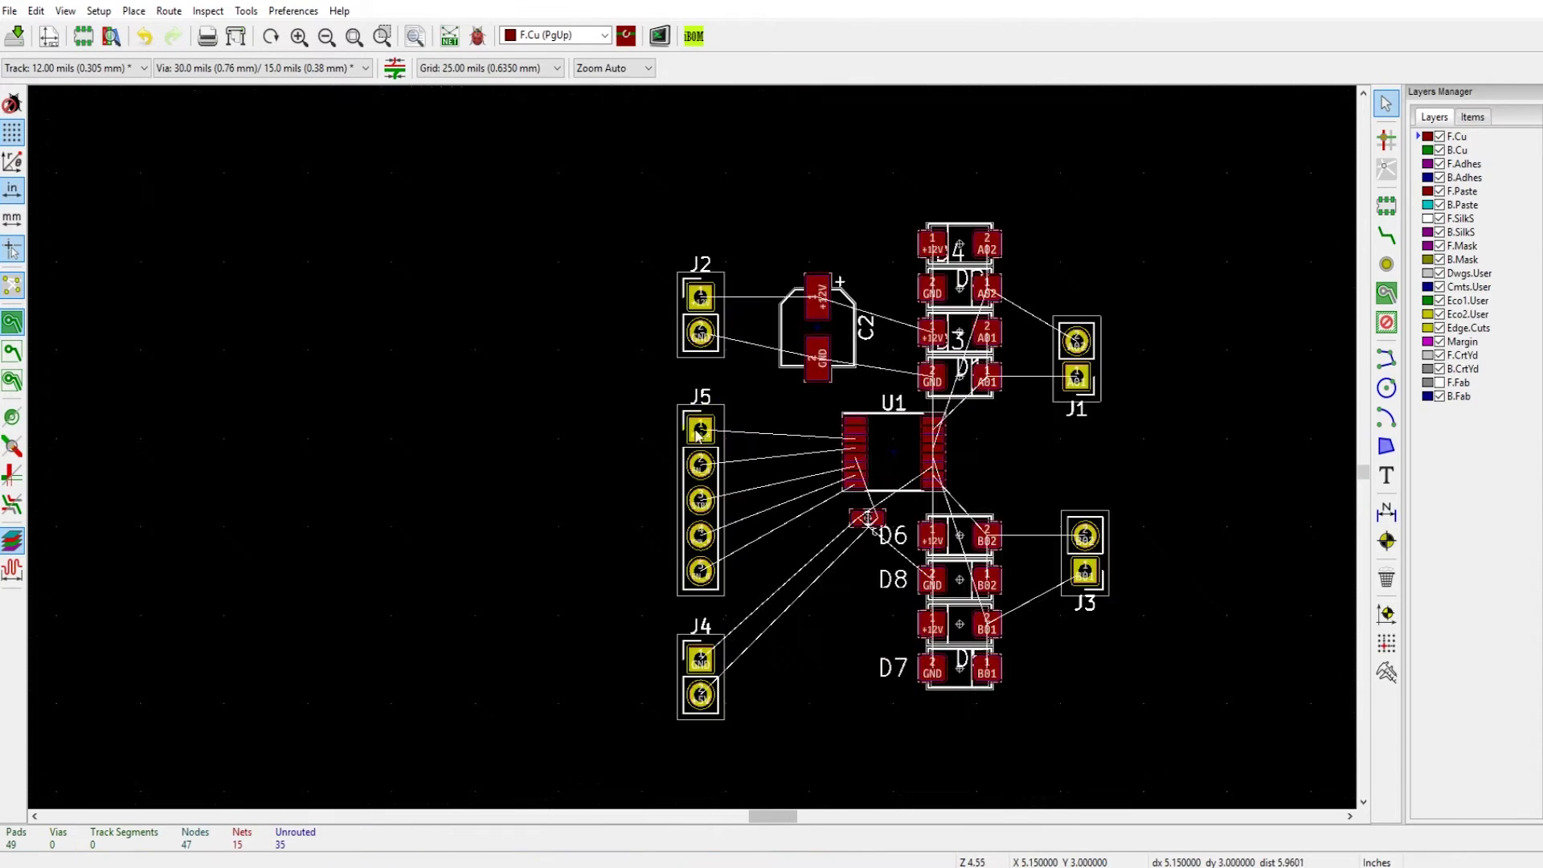
- Move the J2, J5 and J4 header column as a block closer to C2
left_click_drag(657, 162, 741, 718)
left_click(723, 314)
scroll(747, 494, "down", 1)
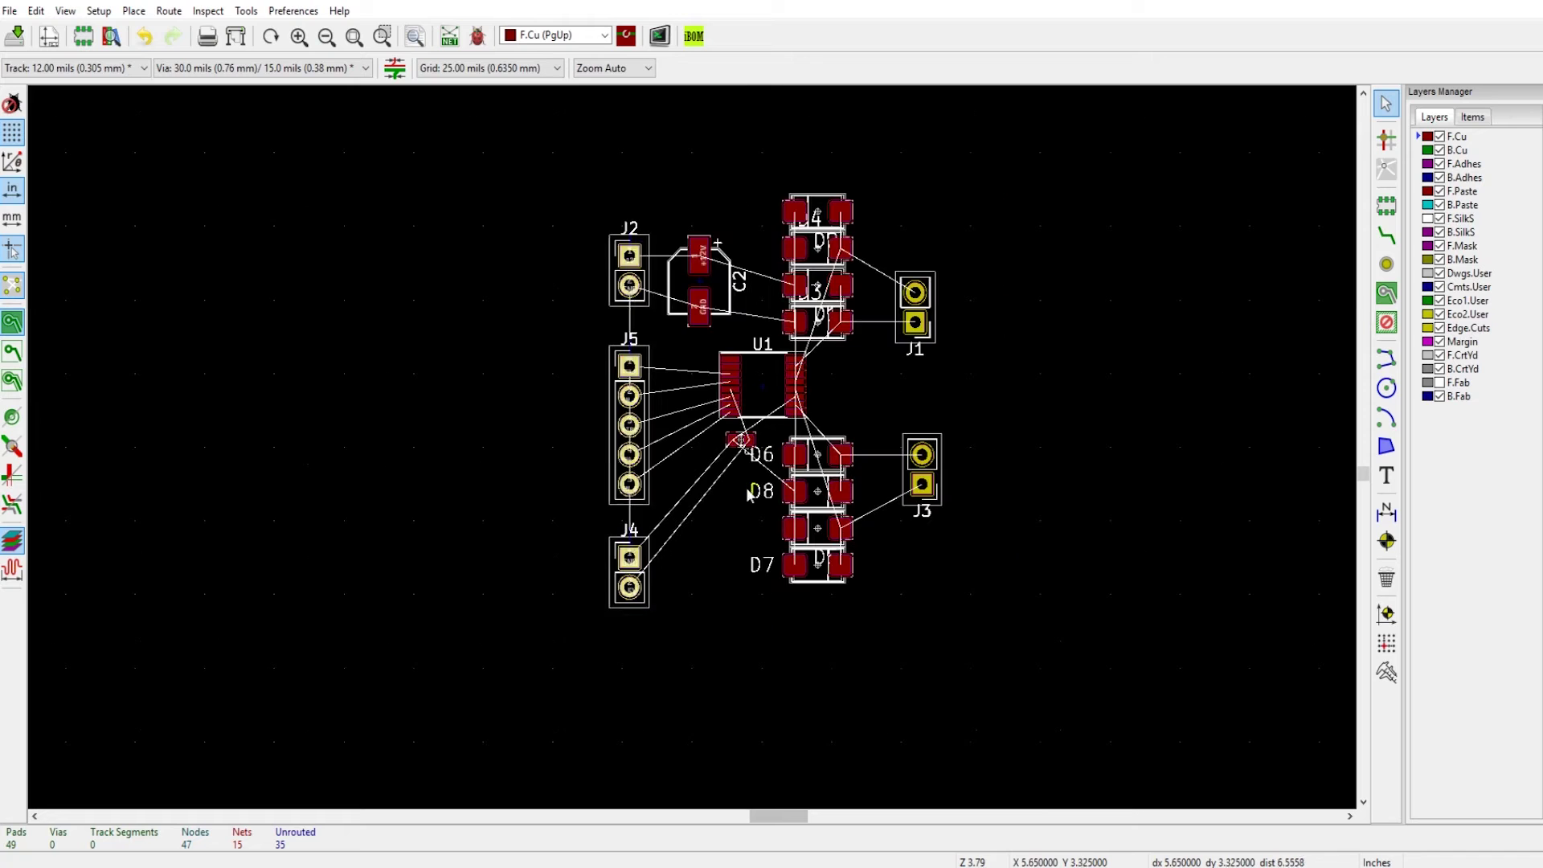
scroll(878, 447, "up", 1)
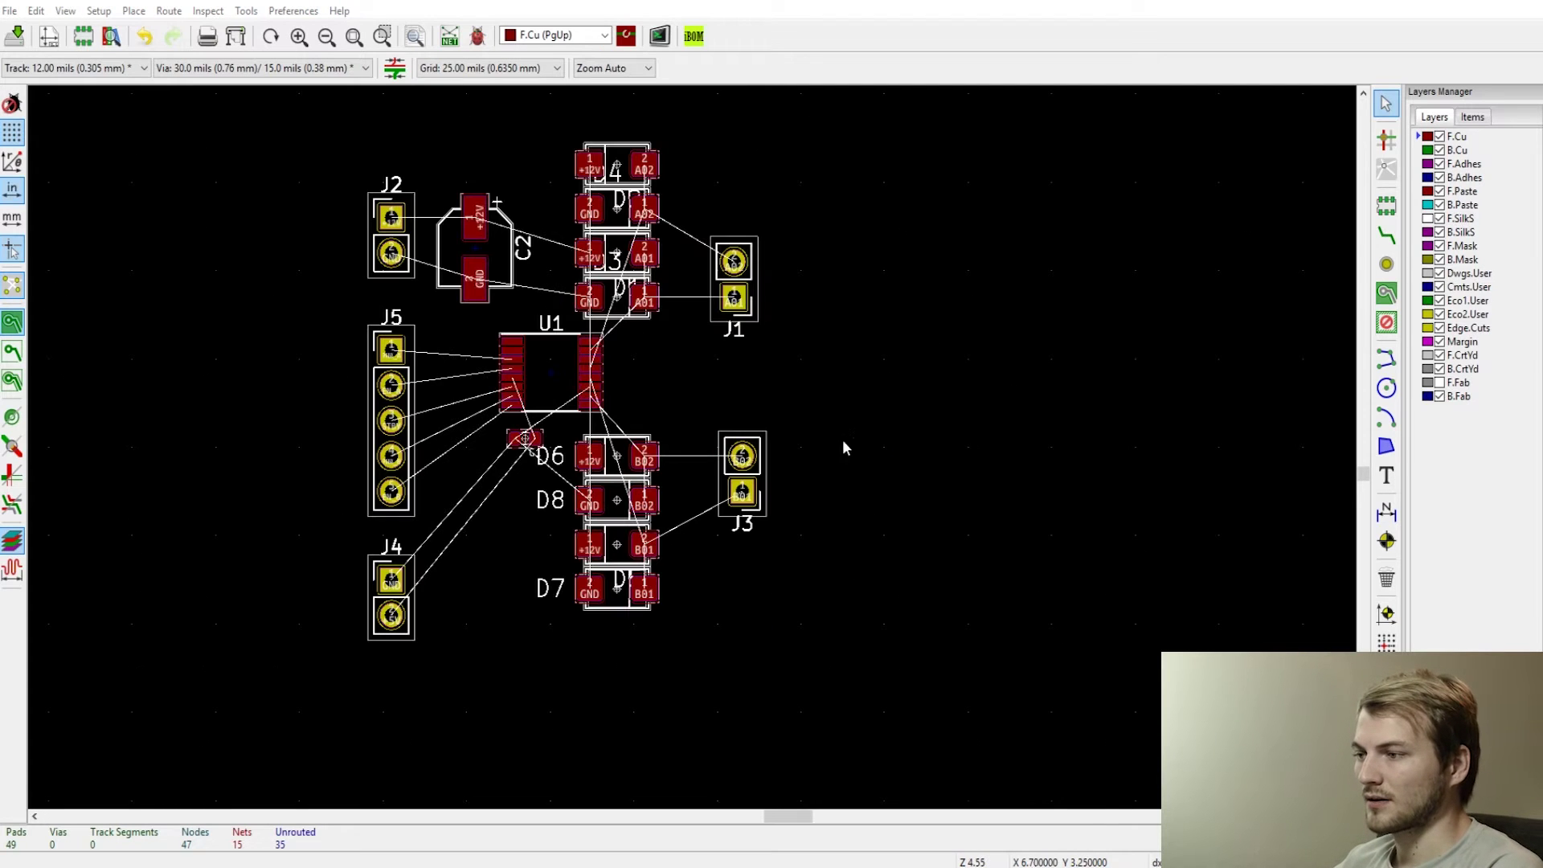
scroll(562, 408, "up", 1)
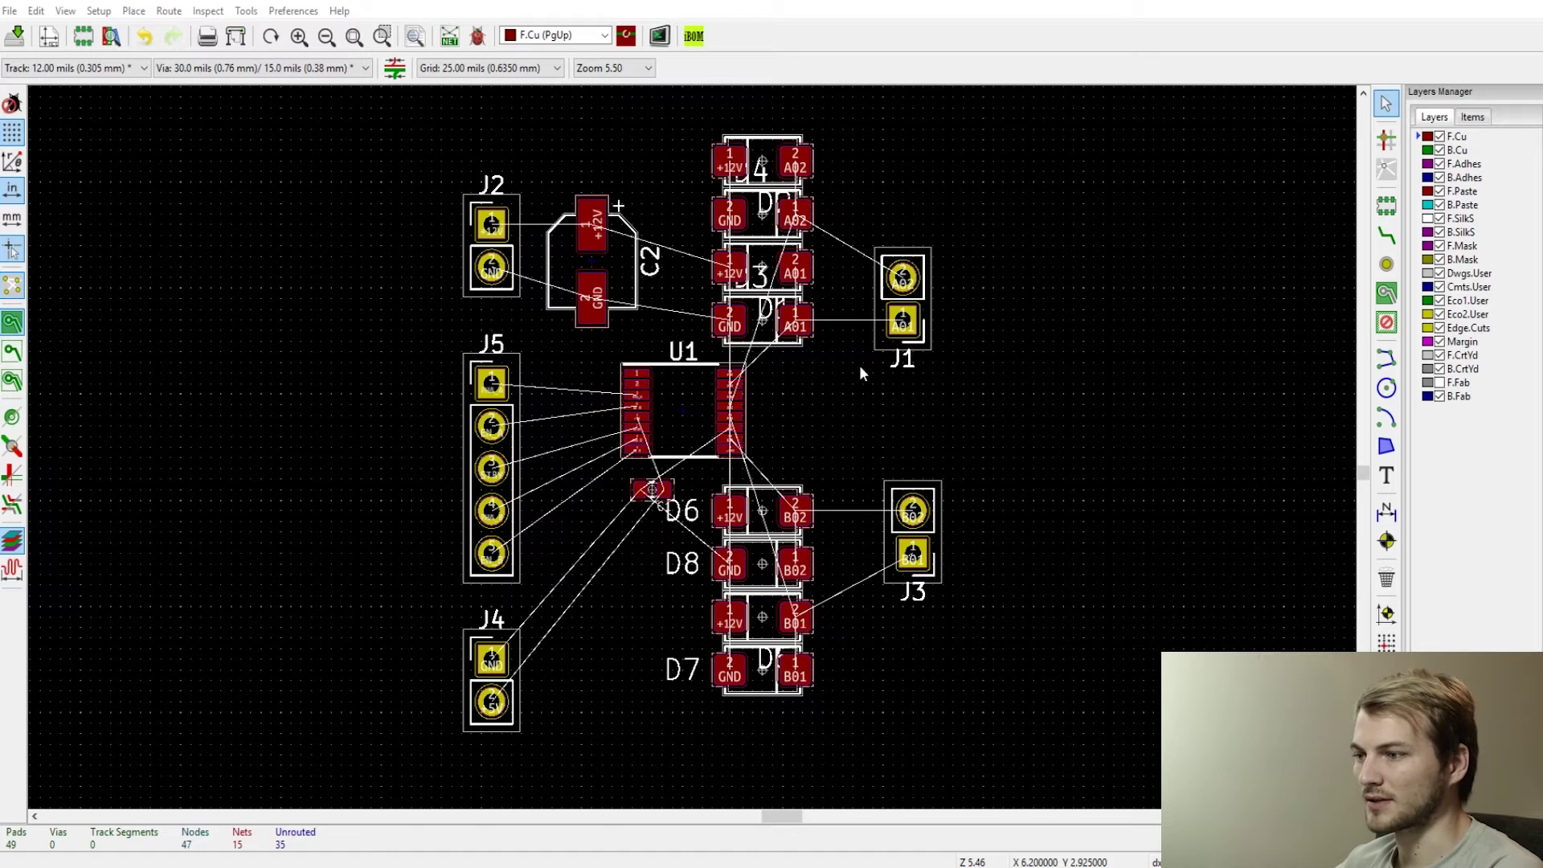
scroll(754, 421, "down", 1)
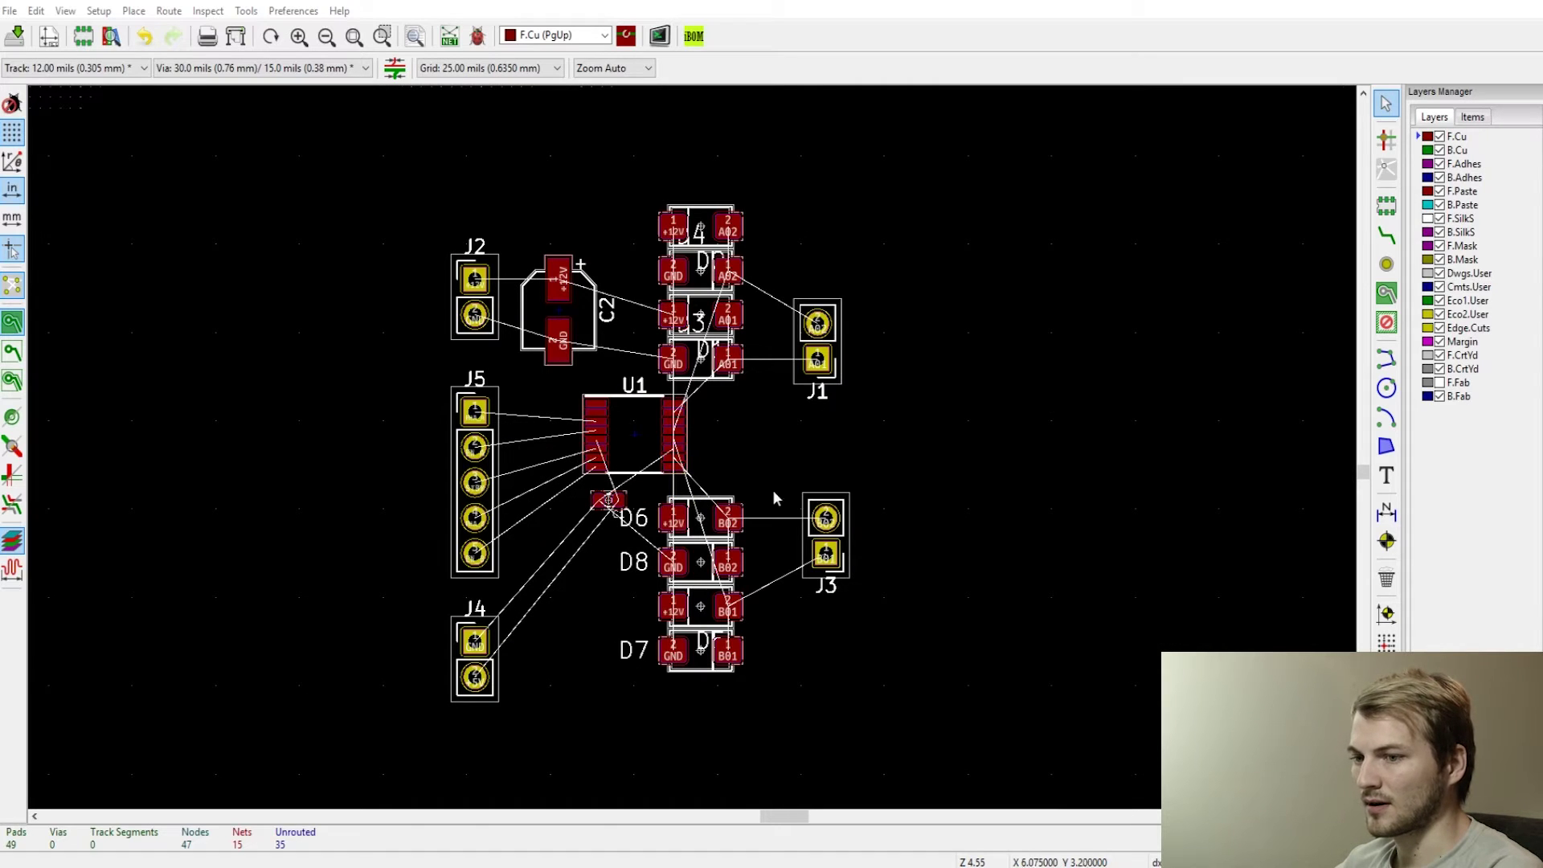
left_click(640, 522)
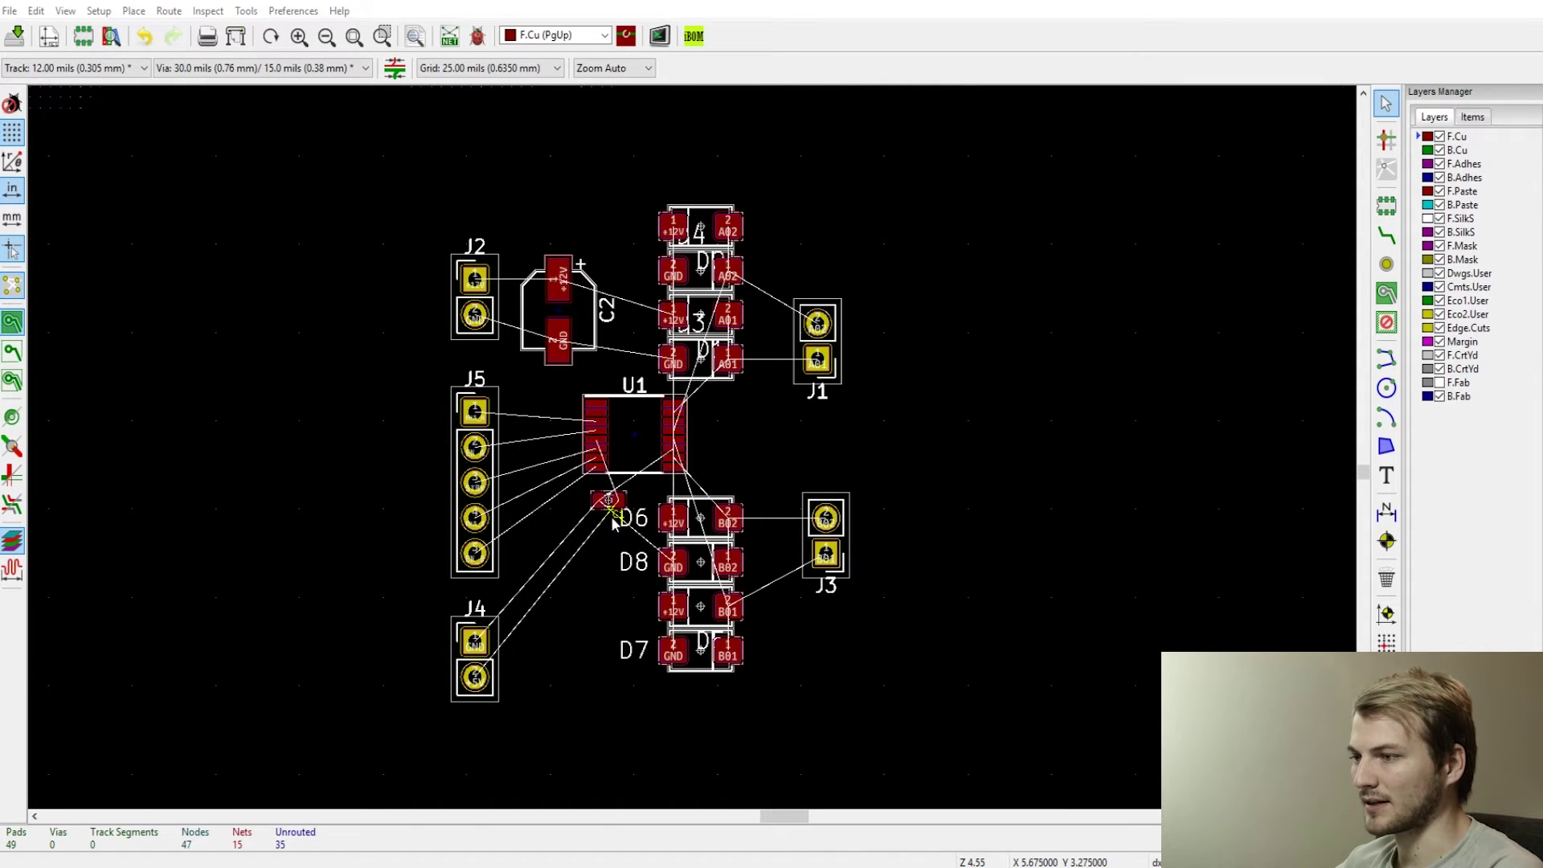
scroll(612, 523, "down", 2)
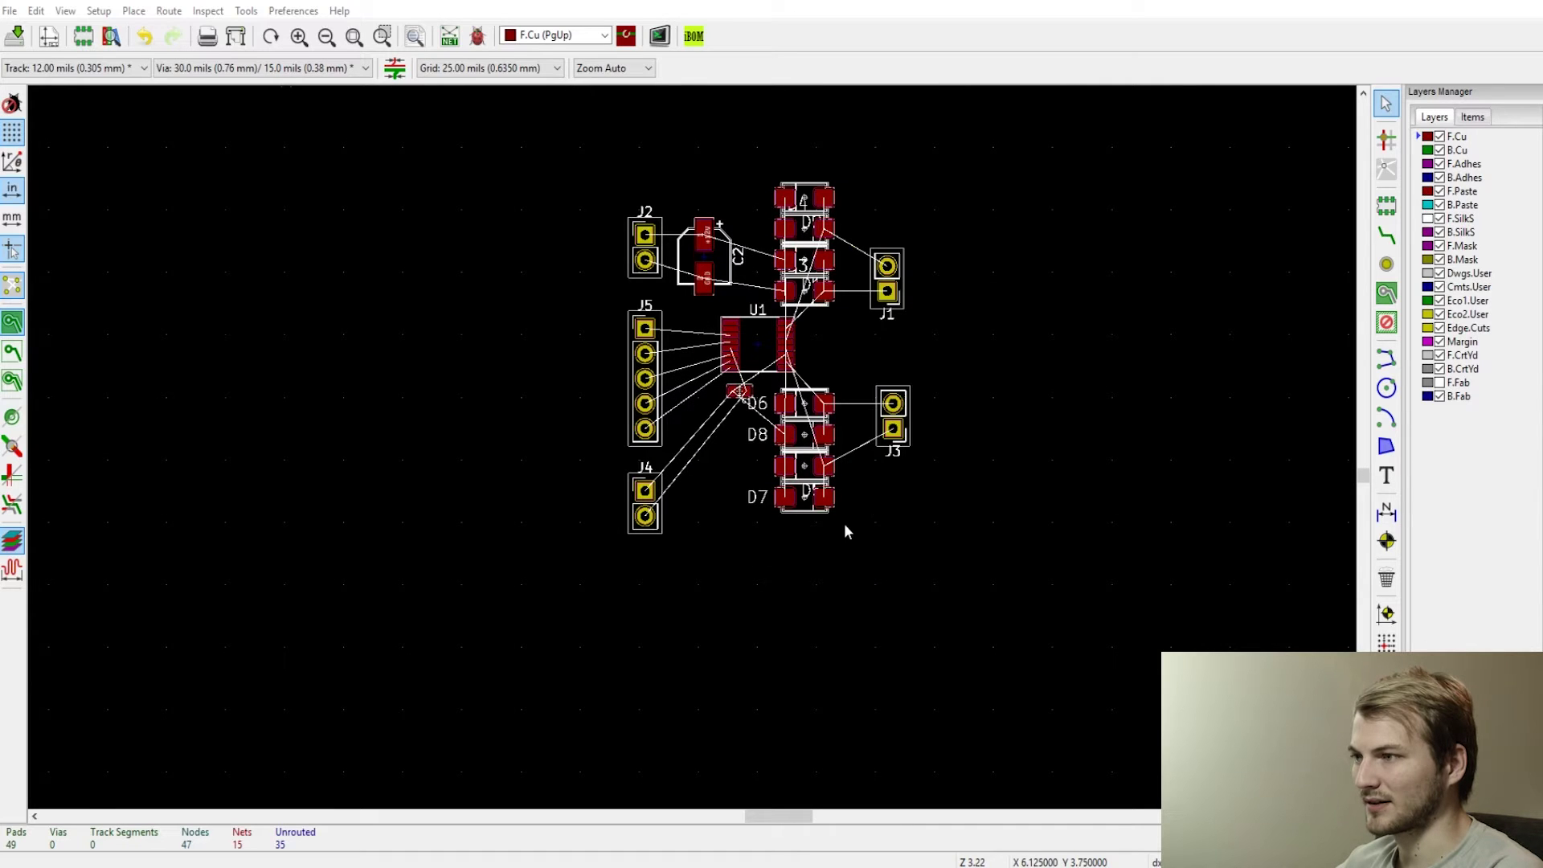
scroll(837, 385, "up", 1)
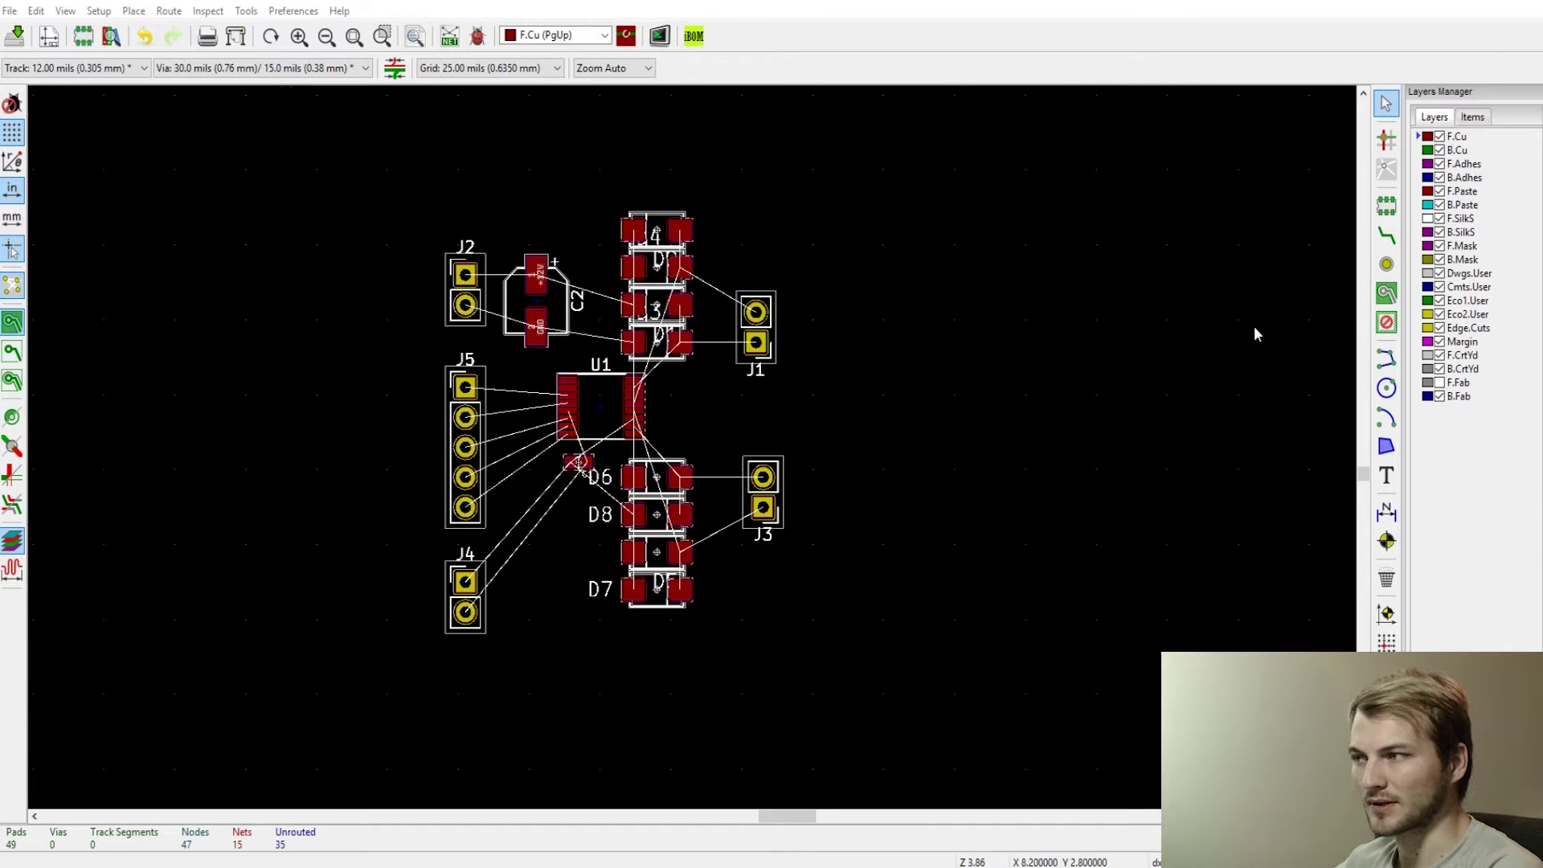
- Set the grid to 50 mils and draw a closed rectangular board outline, about 1.5 by 1.6 in, on Edge.Cuts around all footprints
left_click(534, 68)
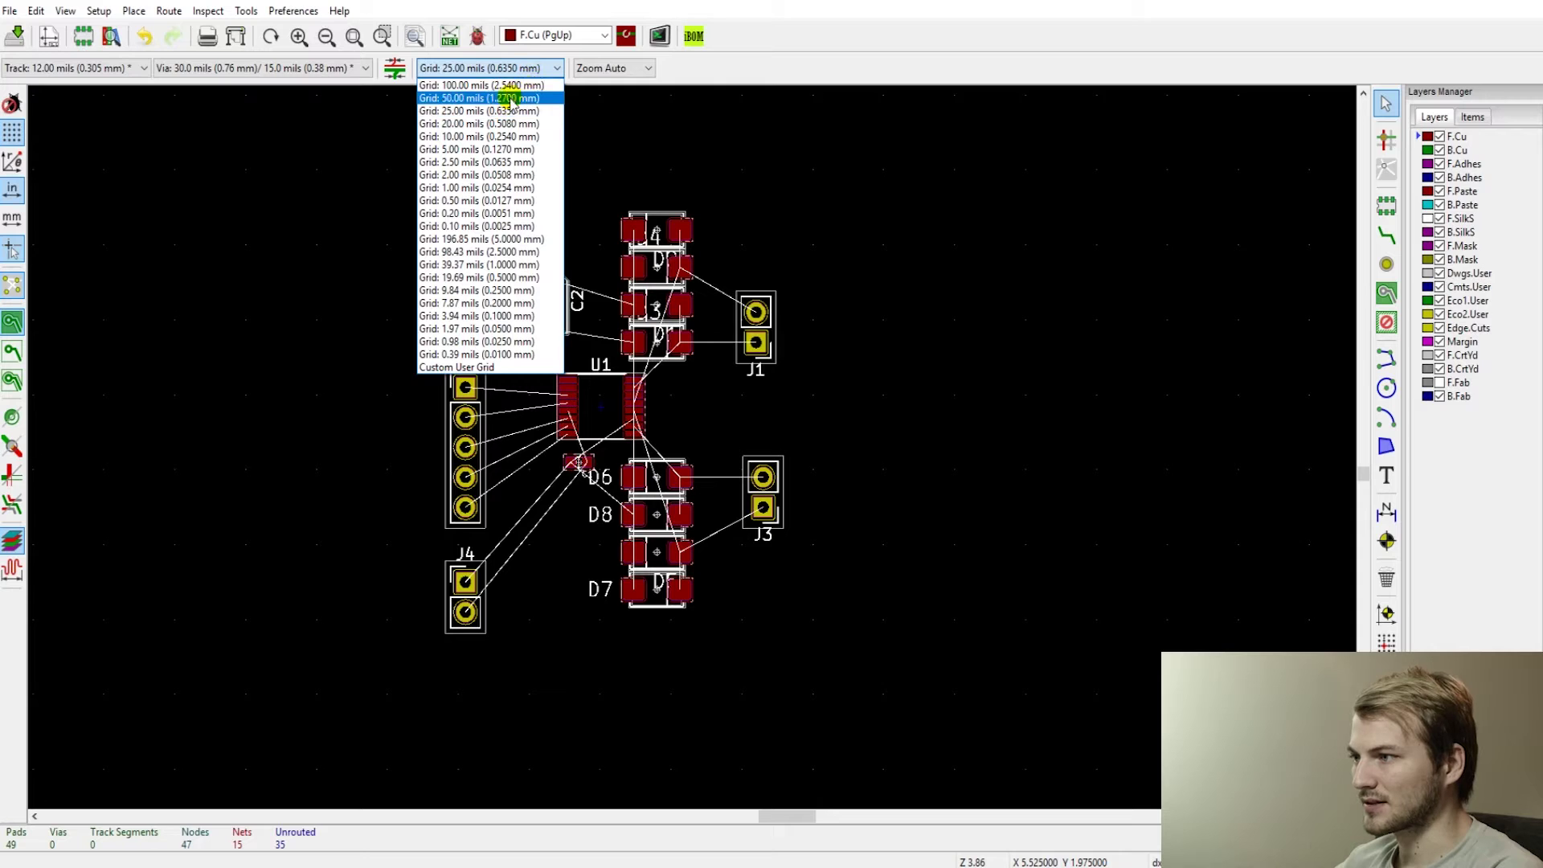
left_click(509, 98)
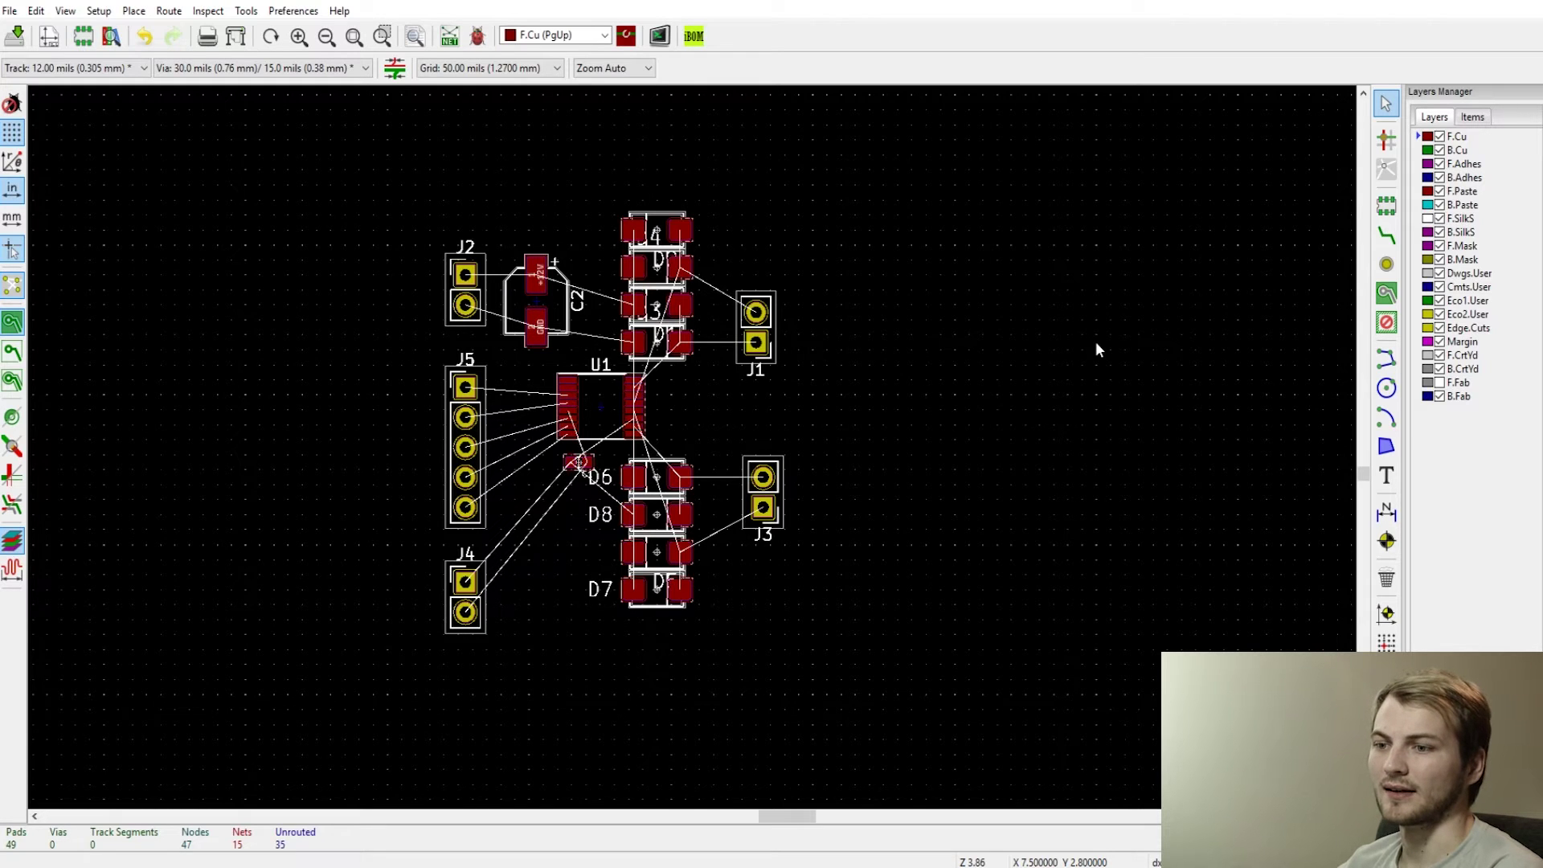
left_click(1388, 360)
left_click(1421, 329)
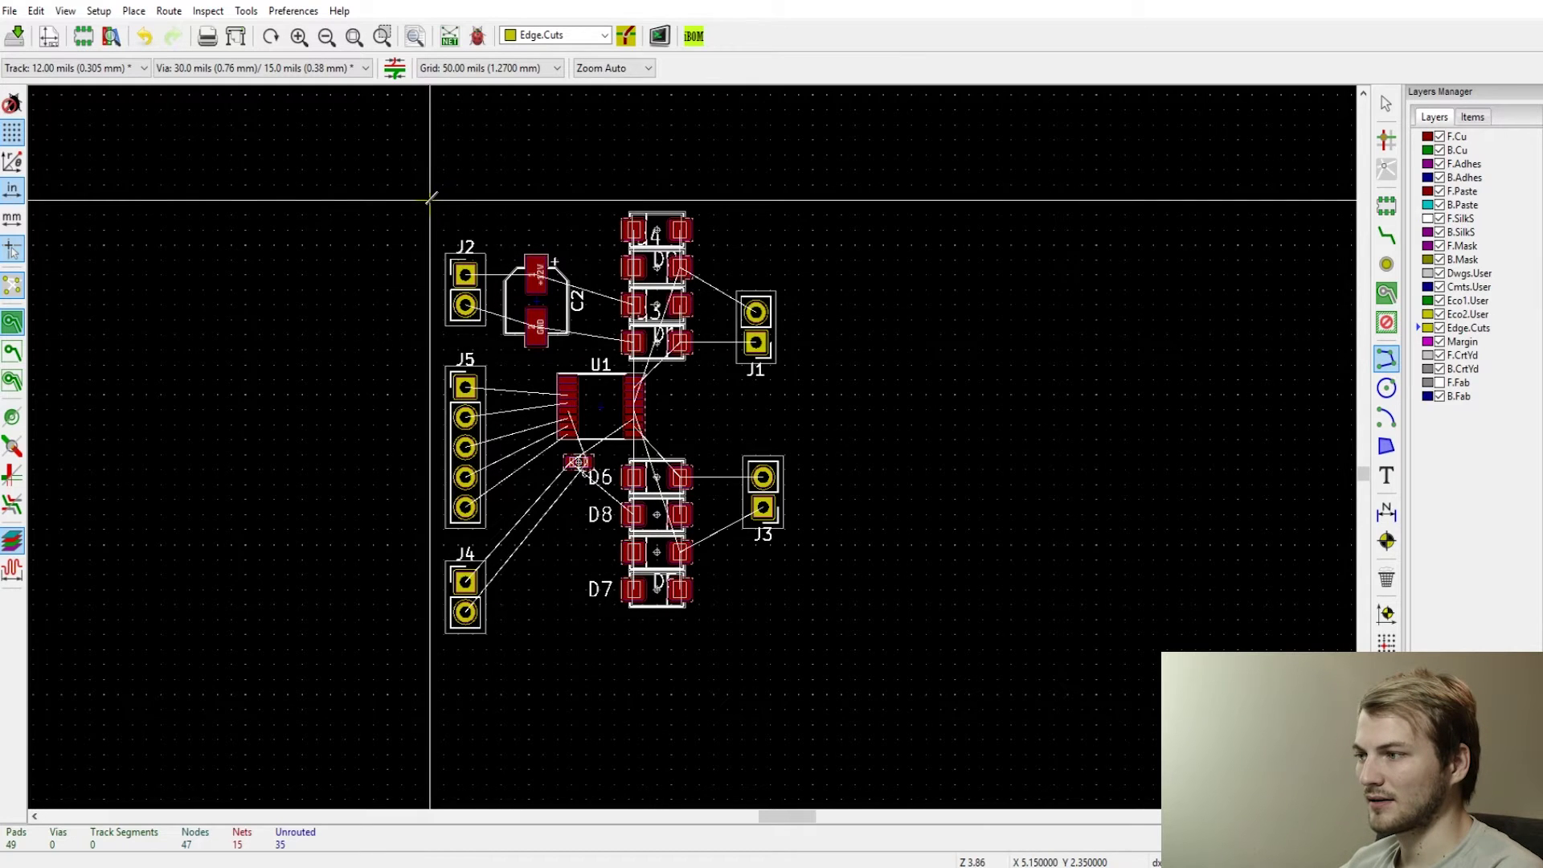
left_click(401, 185)
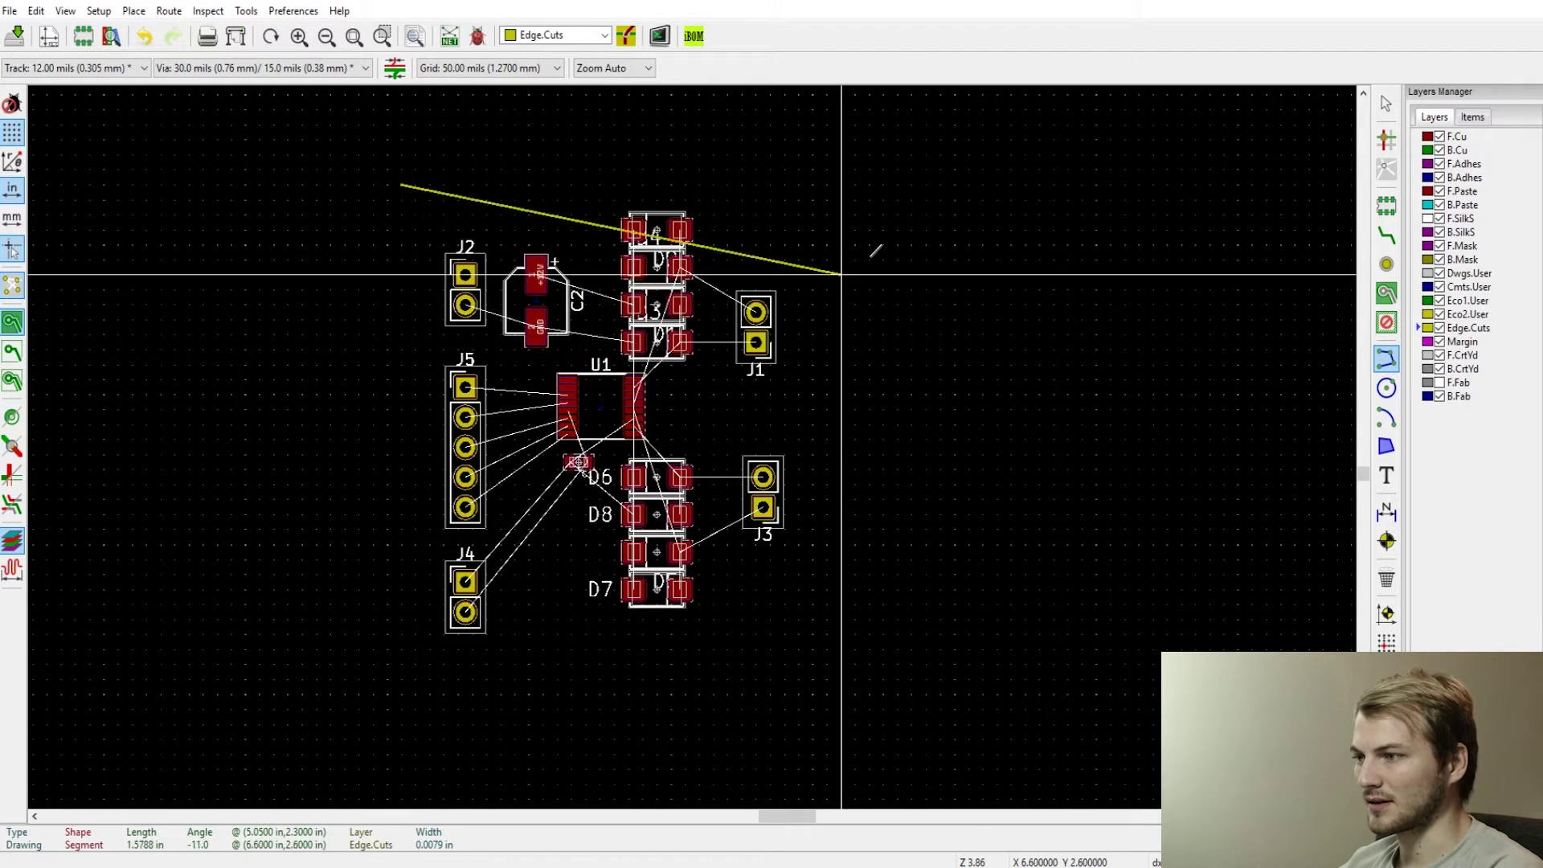
left_click(813, 185)
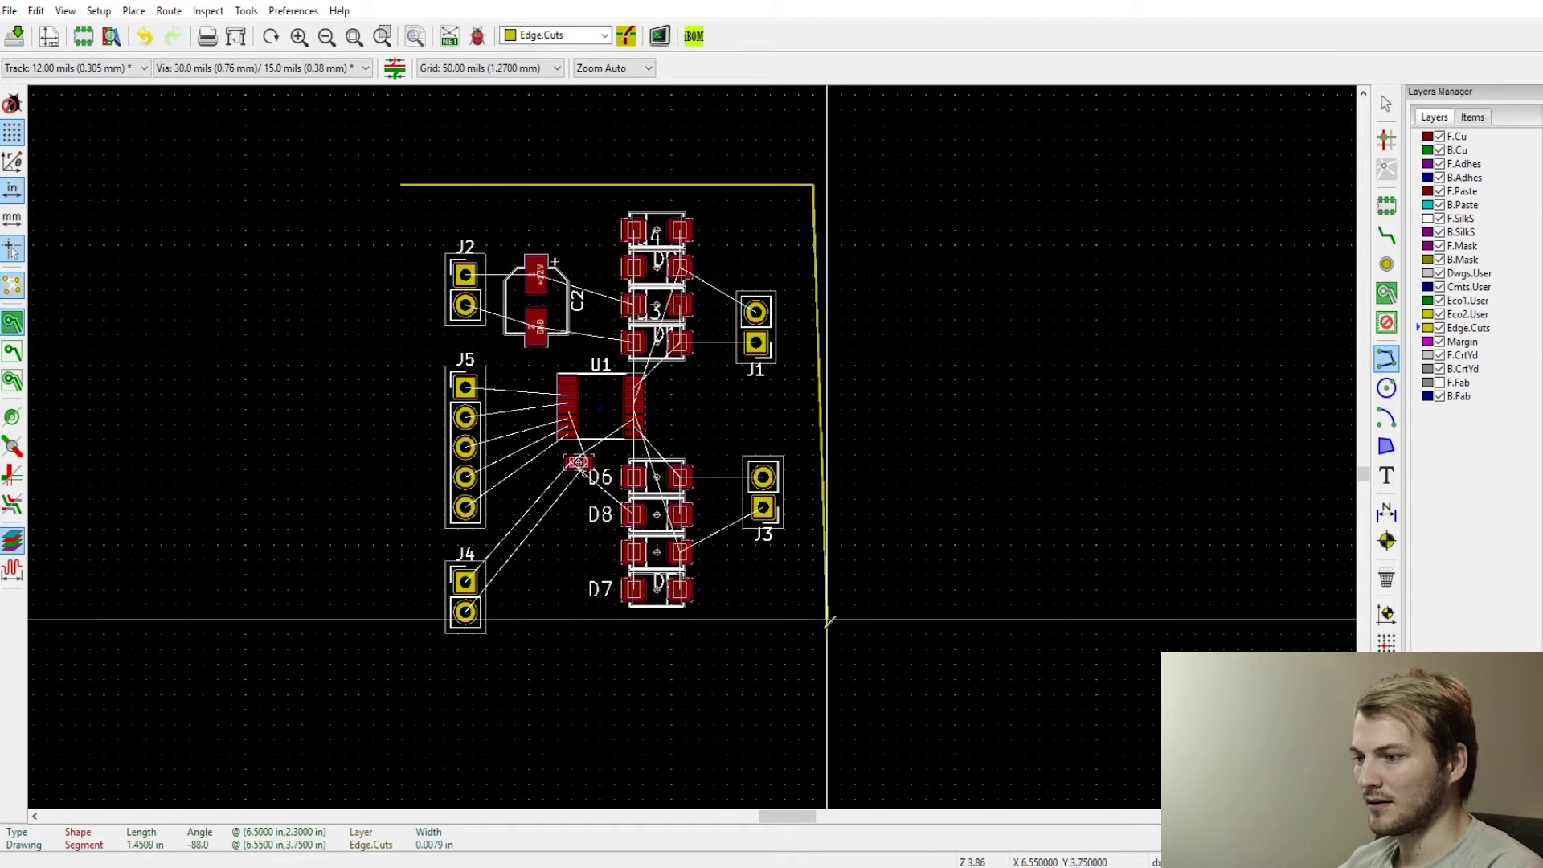
left_click(814, 664)
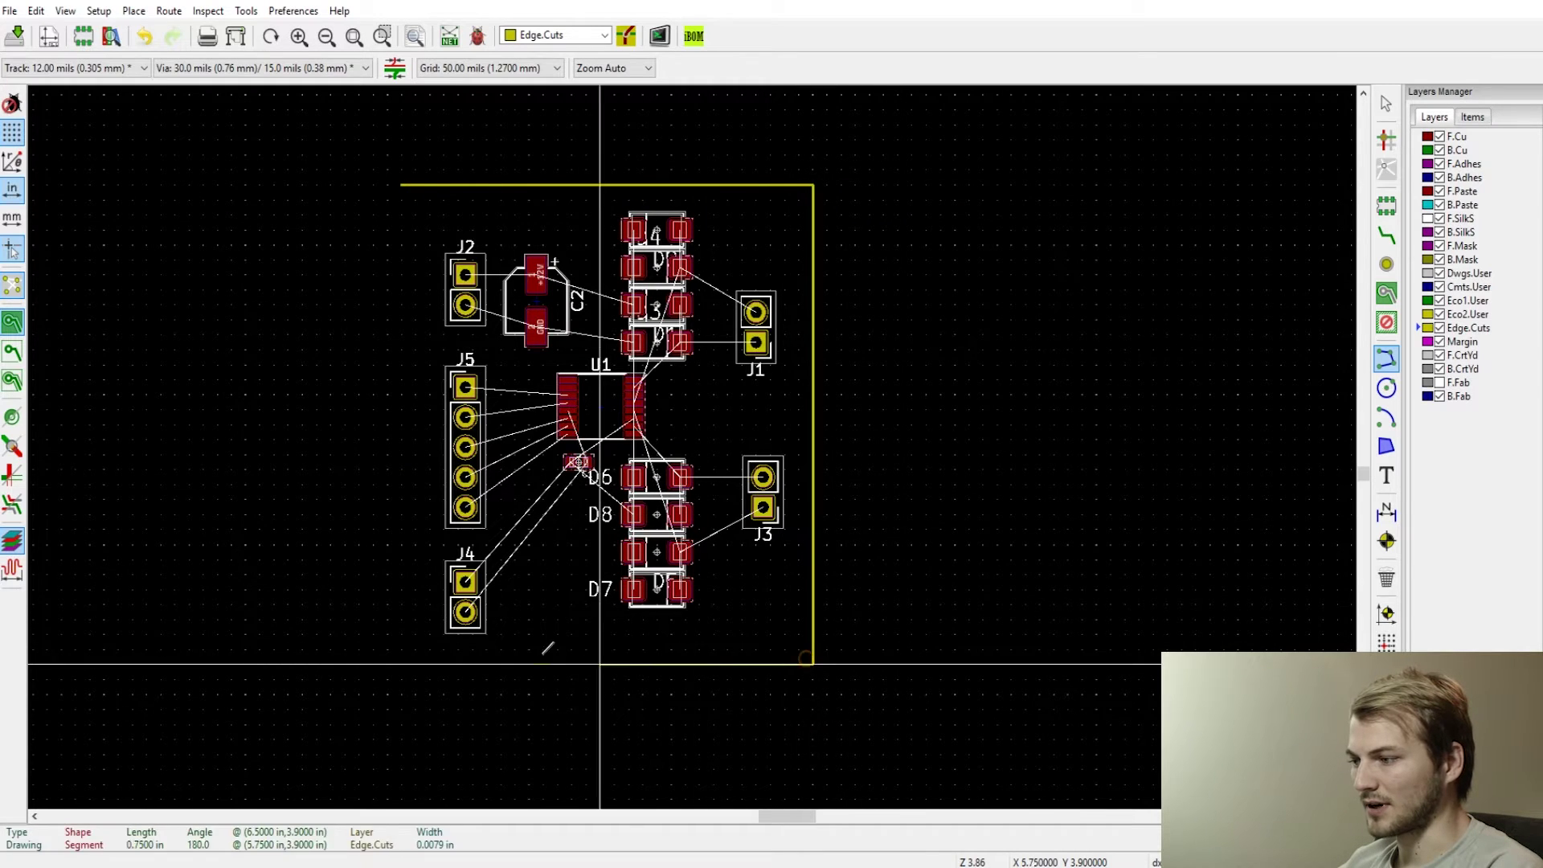
left_click(387, 664)
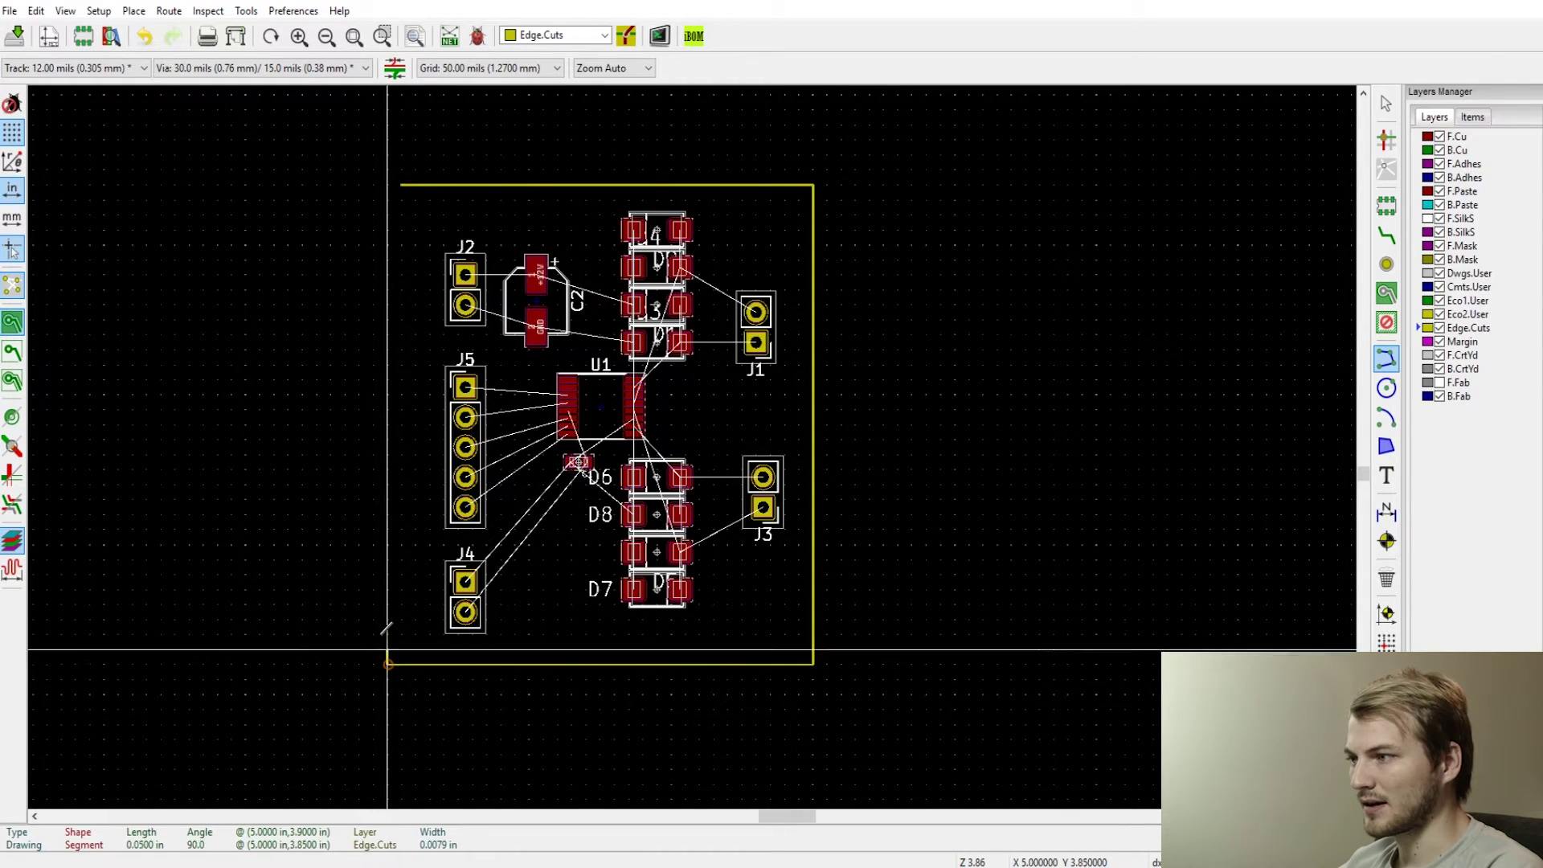
left_click(387, 185)
key("Escape")
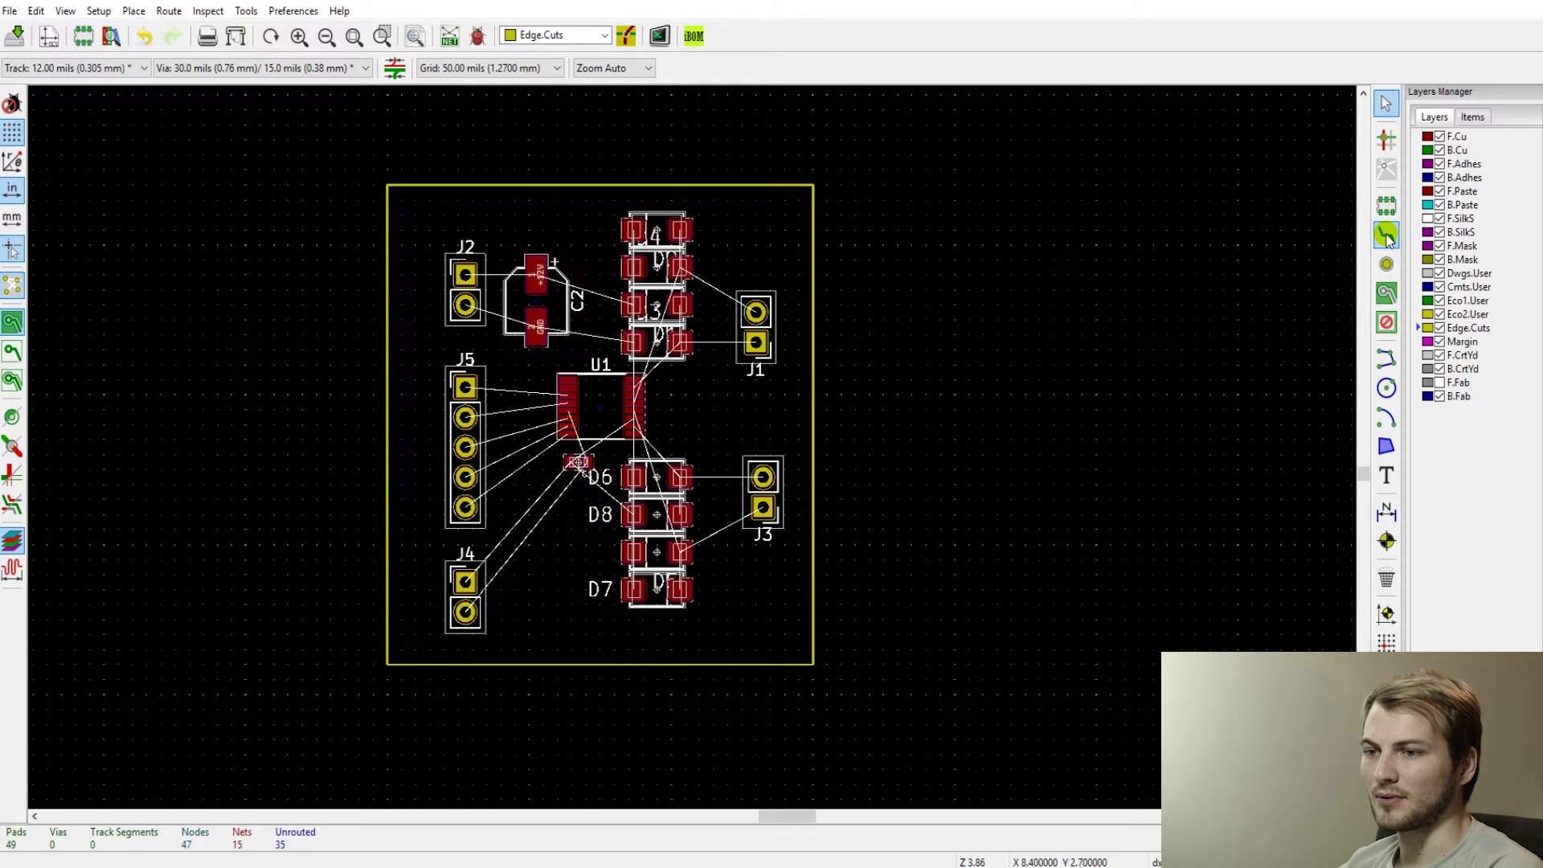
- Draw a GND copper zone on F.Cu with its four corners on the corners of the board outline
left_click(1388, 295)
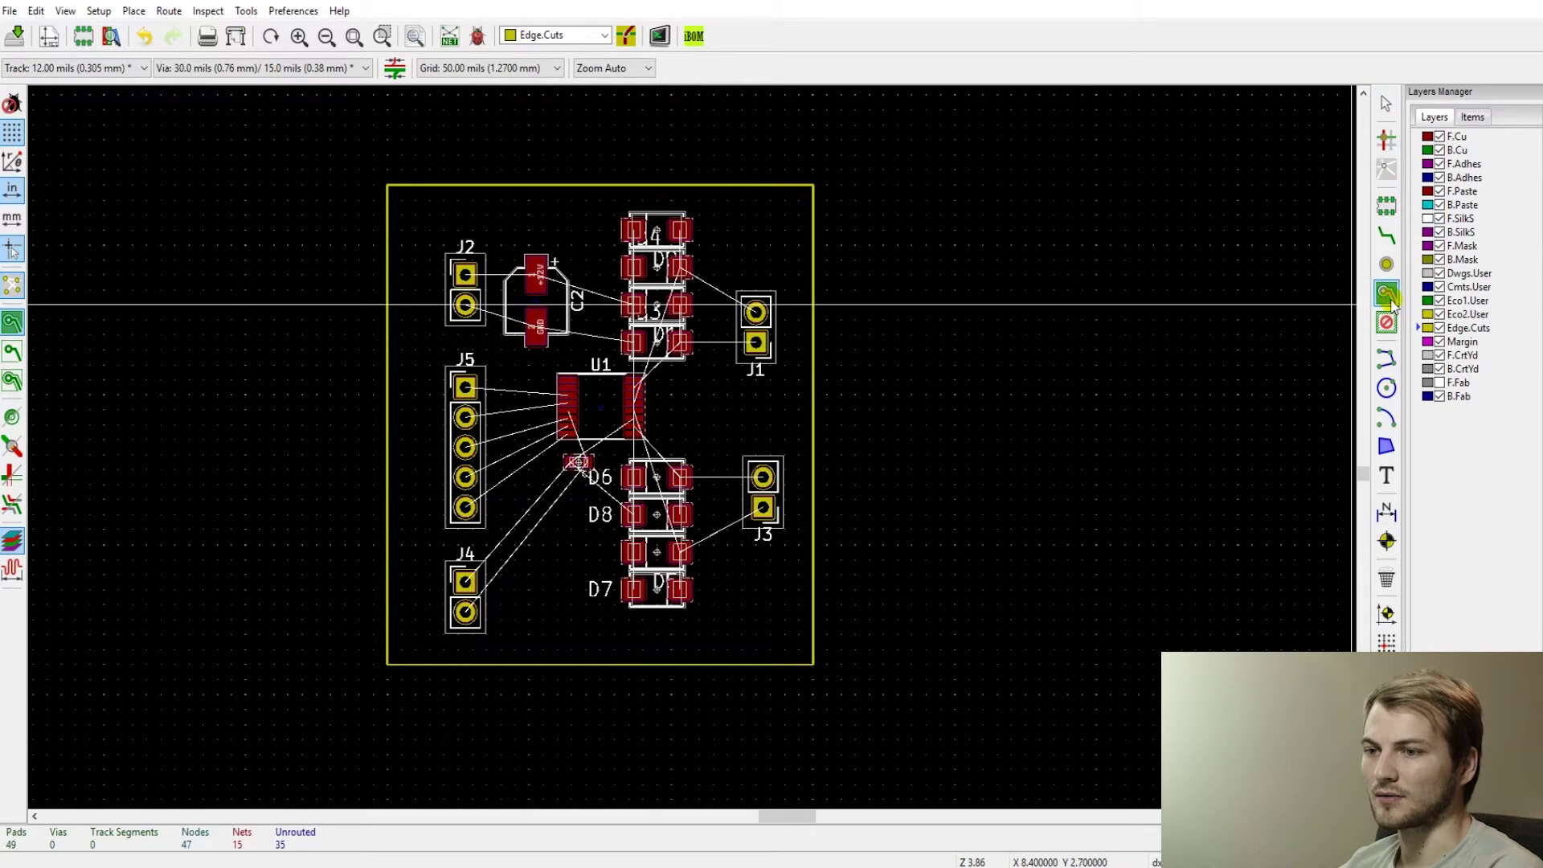
left_click(1417, 138)
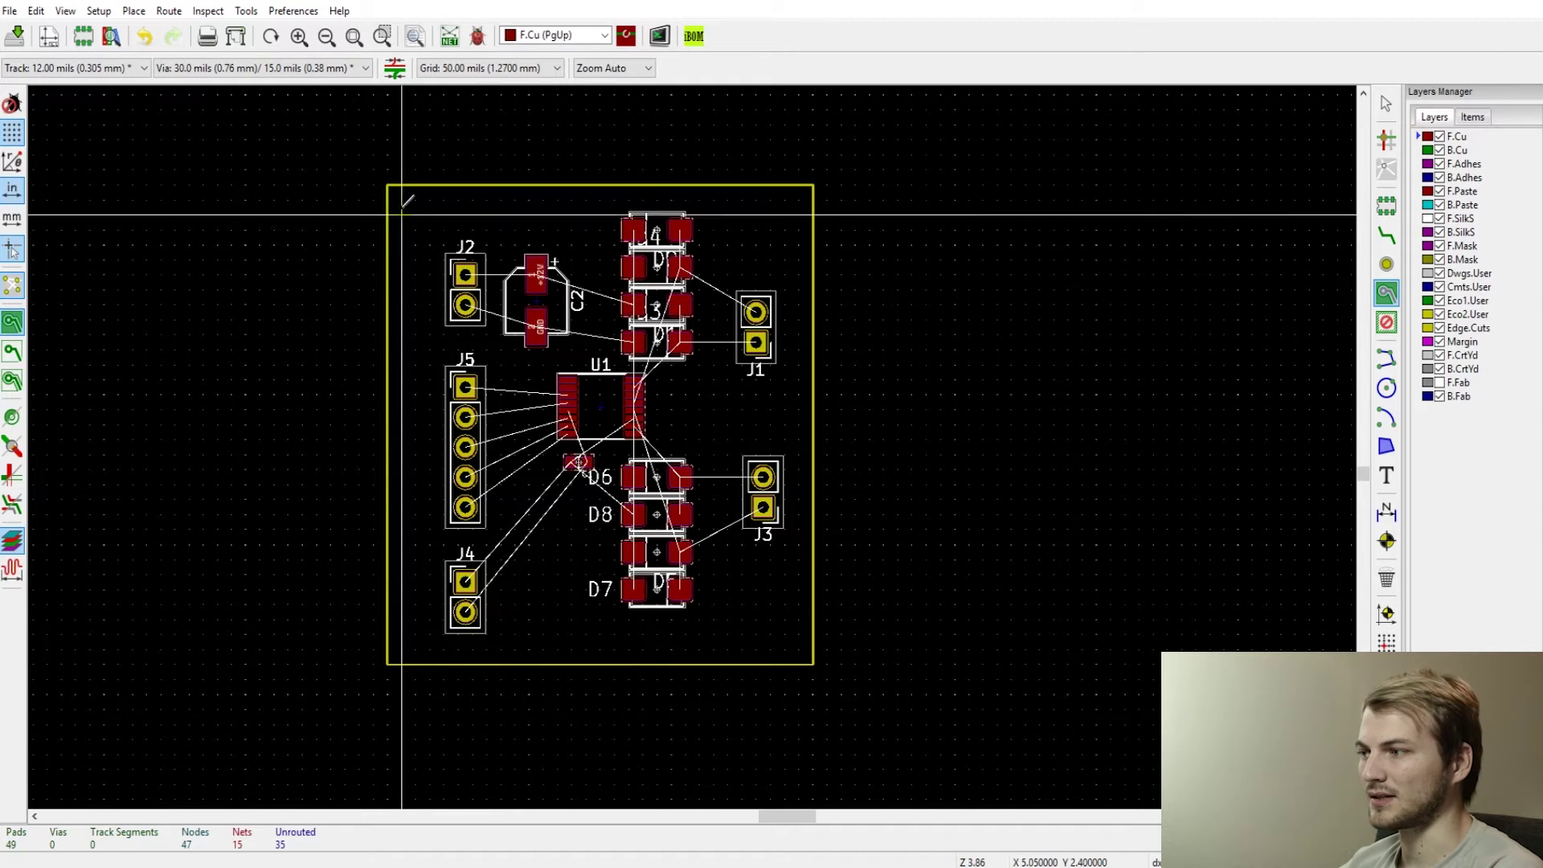
left_click(387, 185)
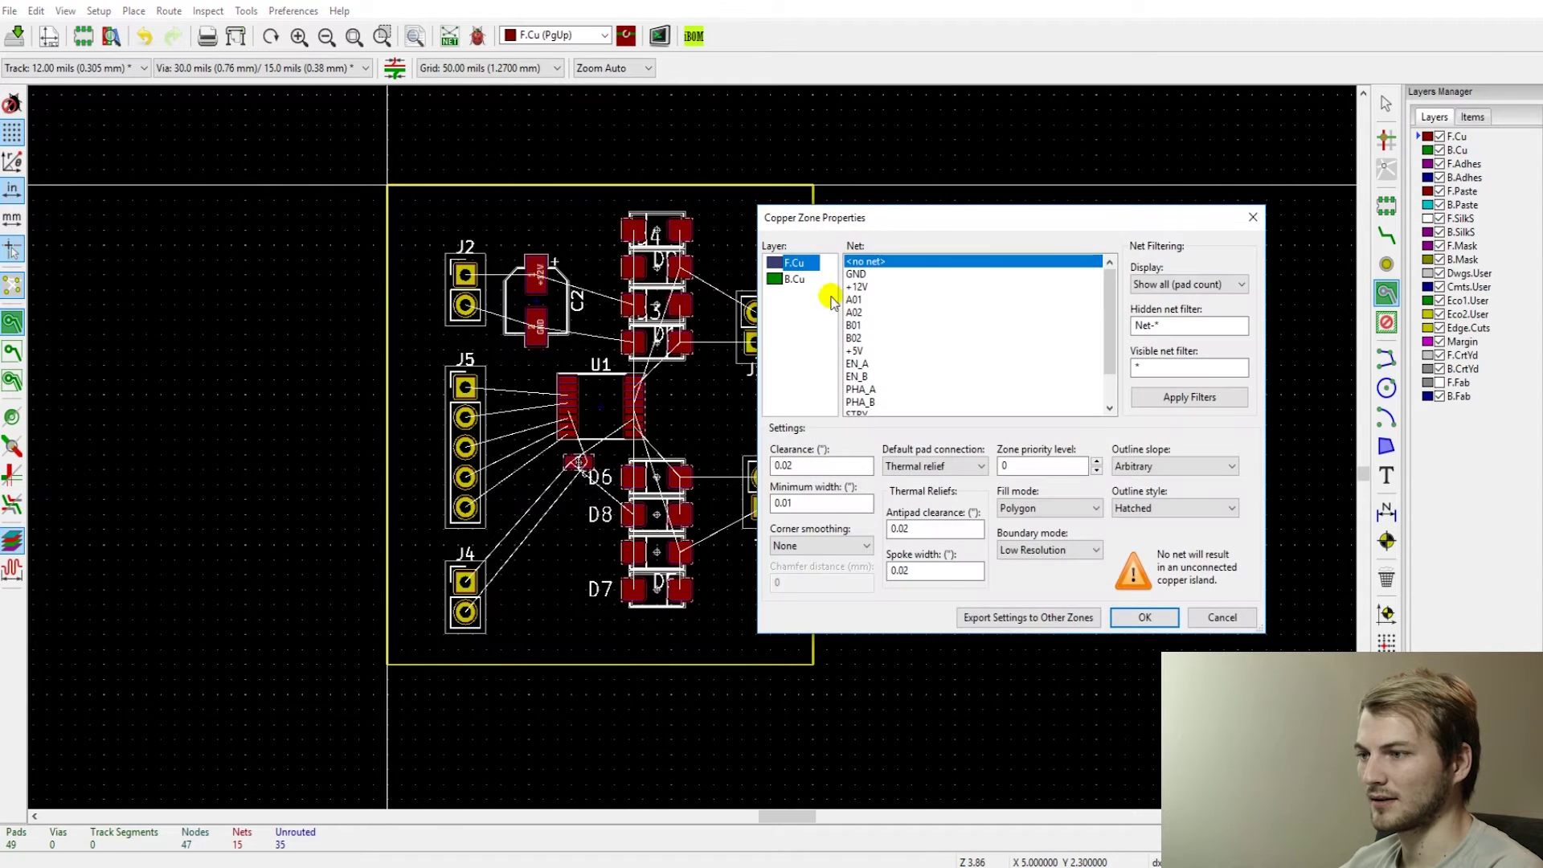
left_click(856, 275)
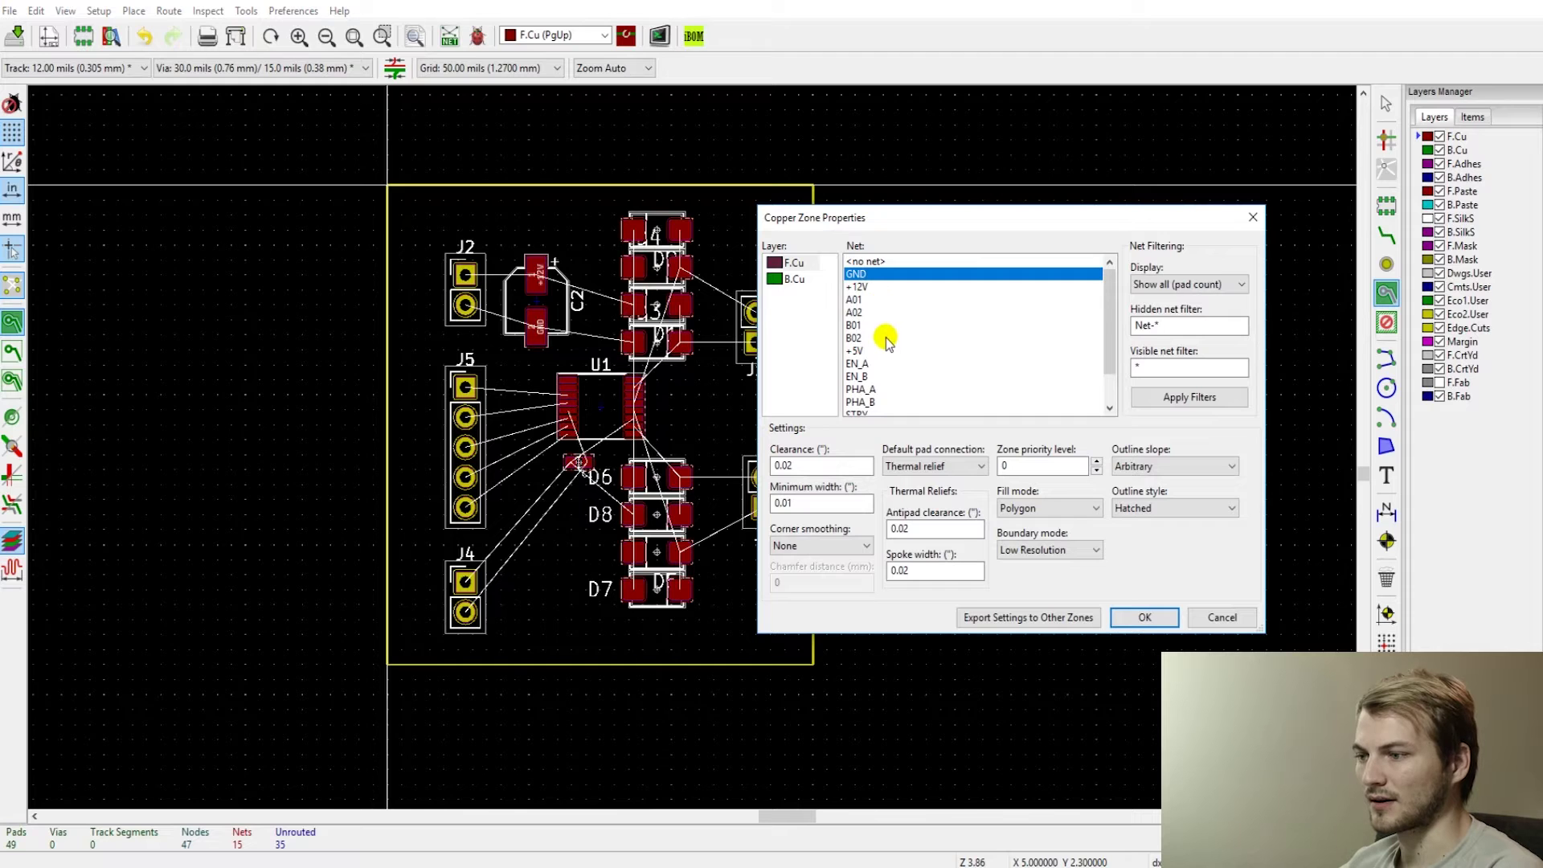
left_click(1144, 618)
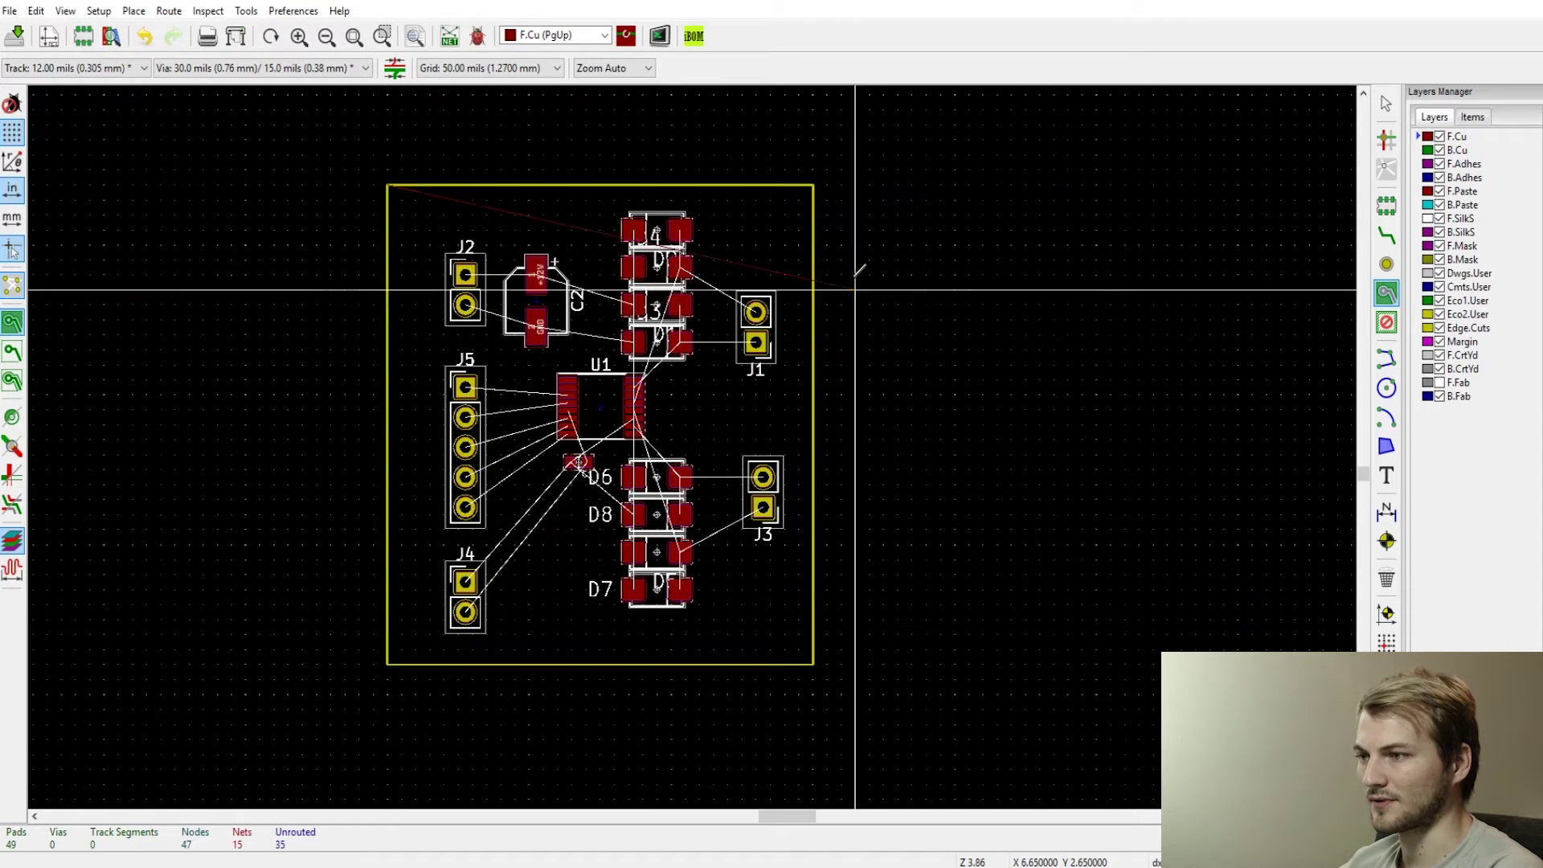
left_click(813, 185)
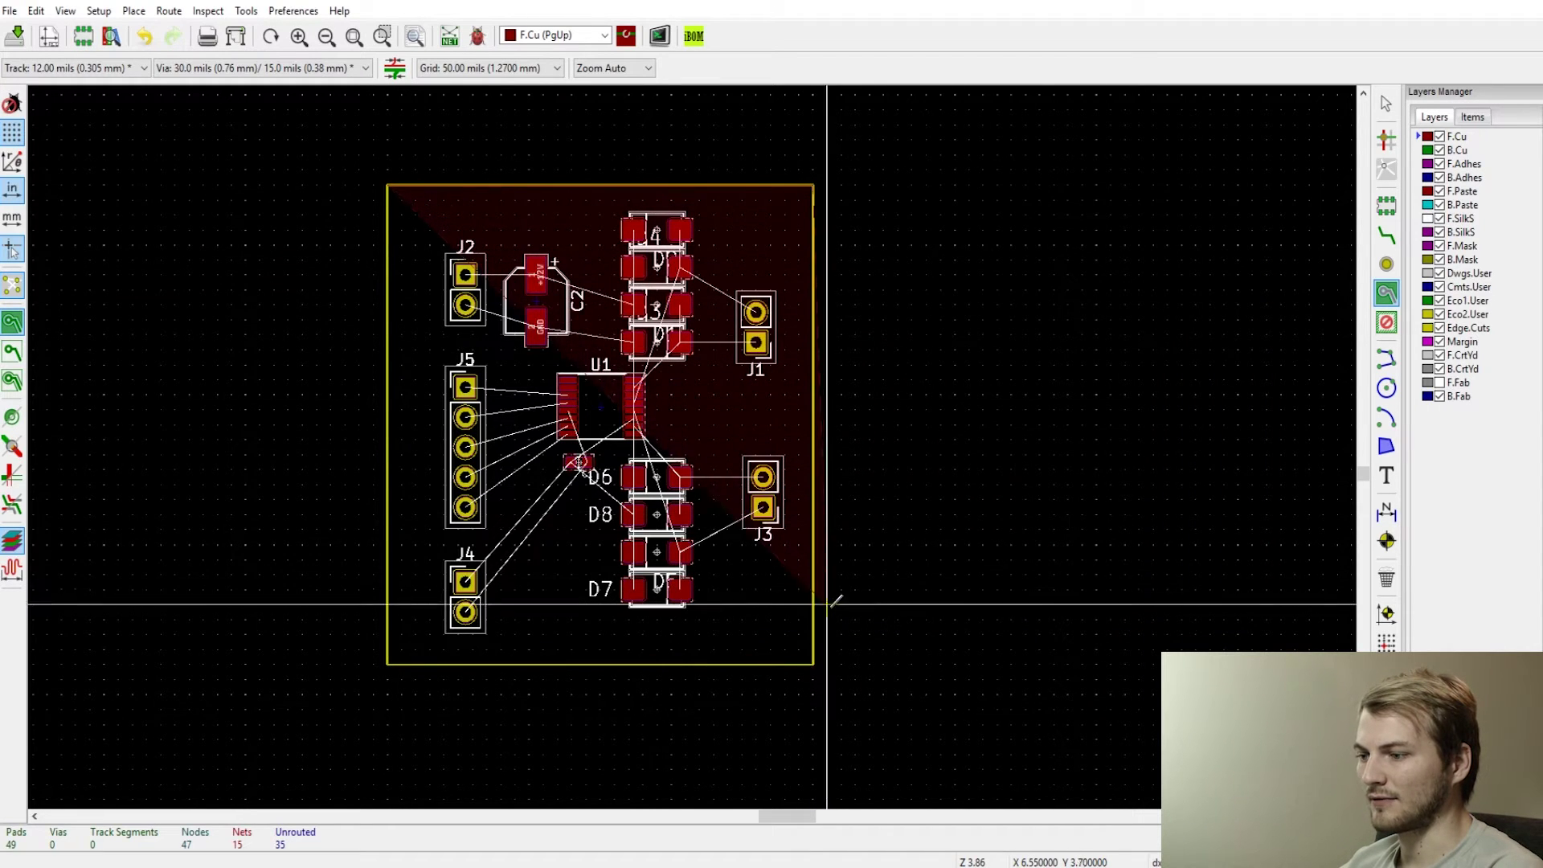
left_click(813, 664)
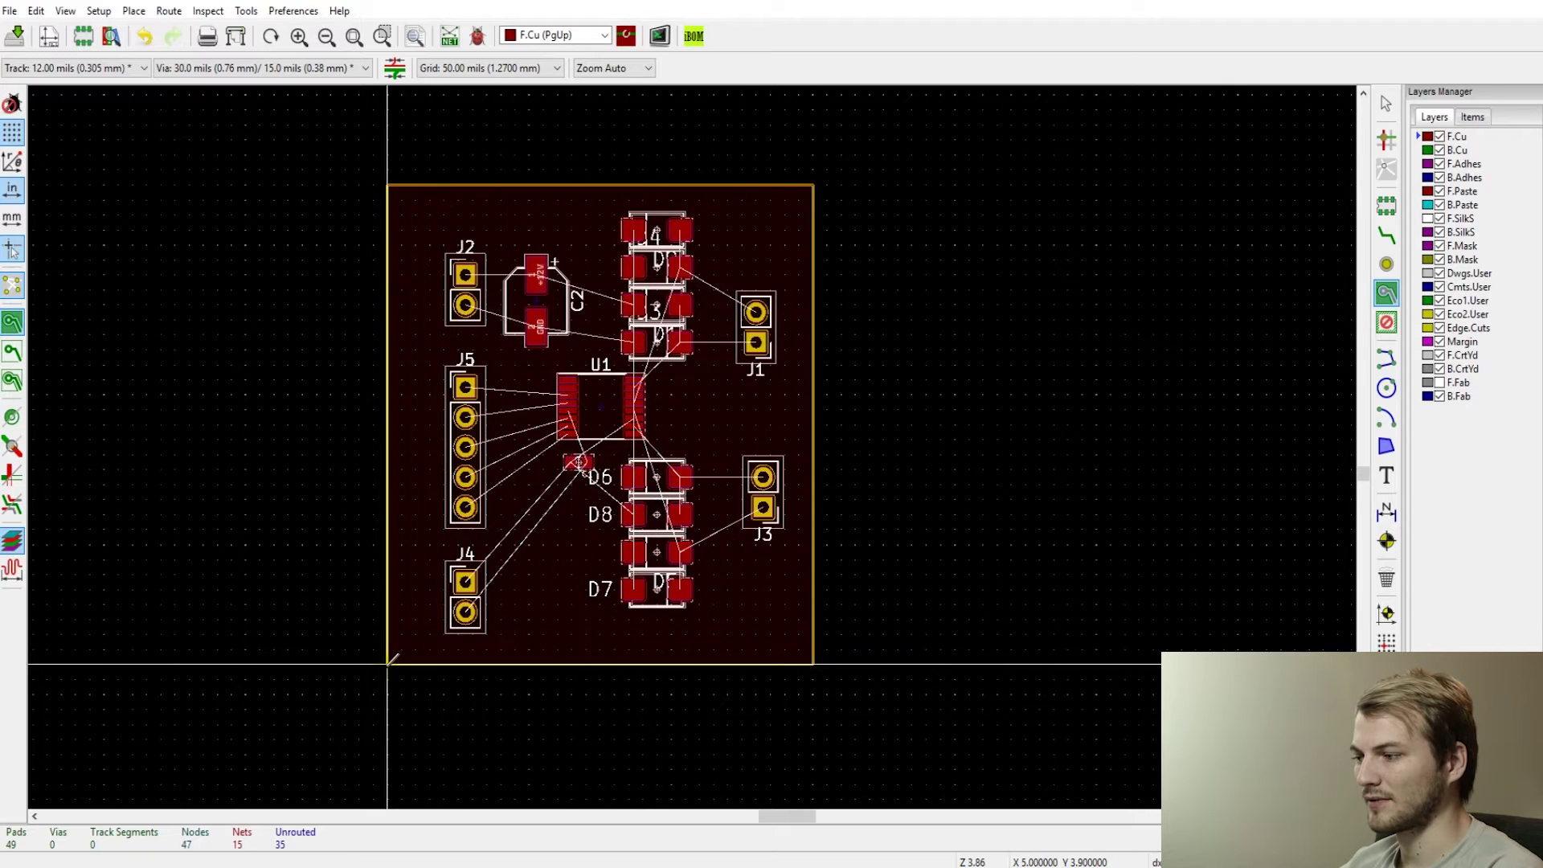
left_click(388, 664)
left_click(388, 186)
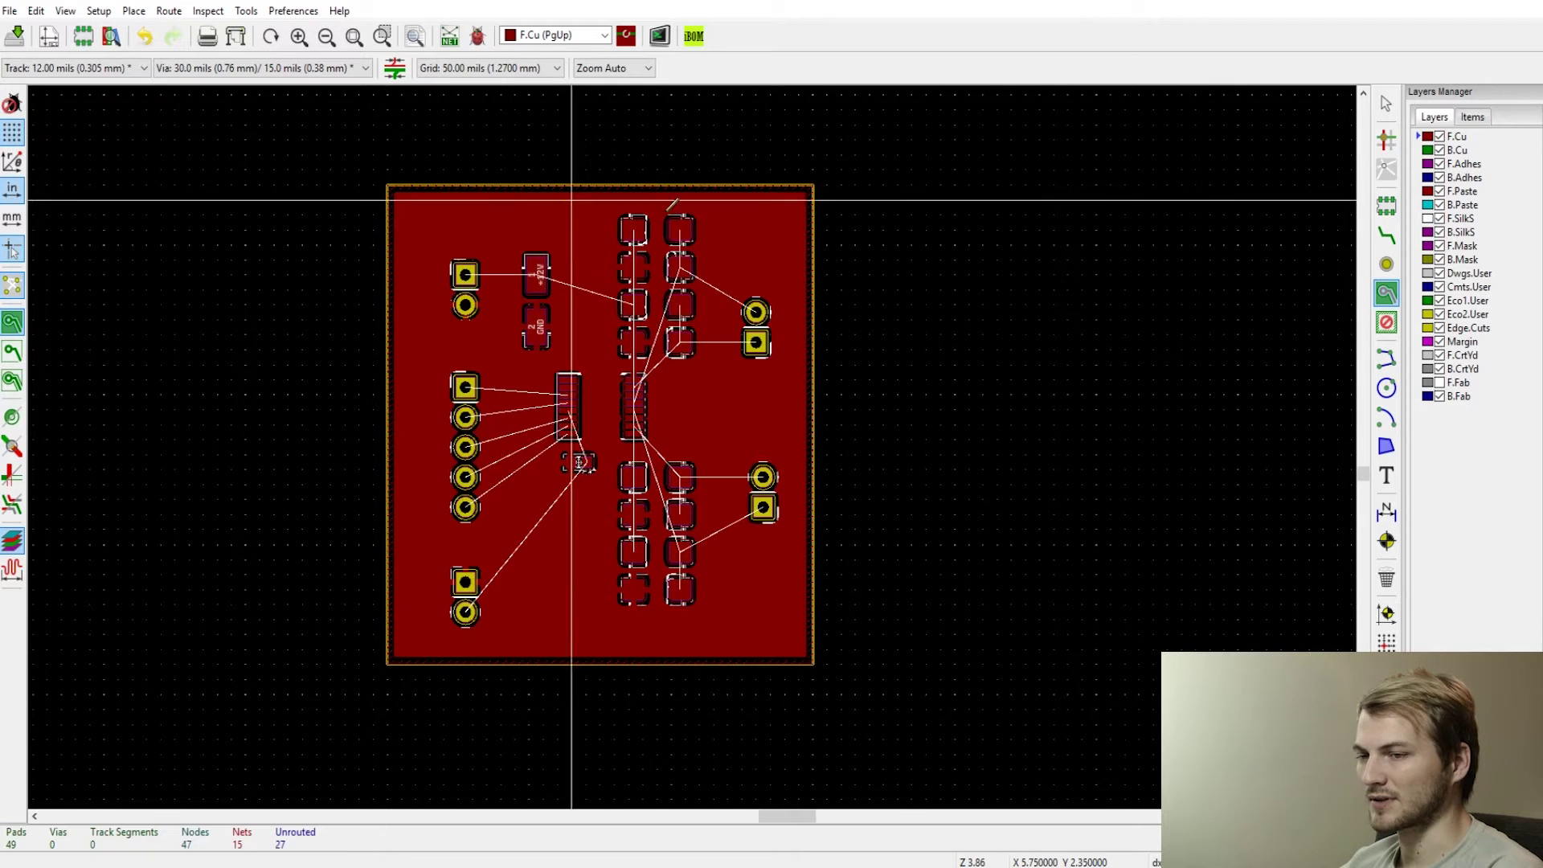
key("Escape")
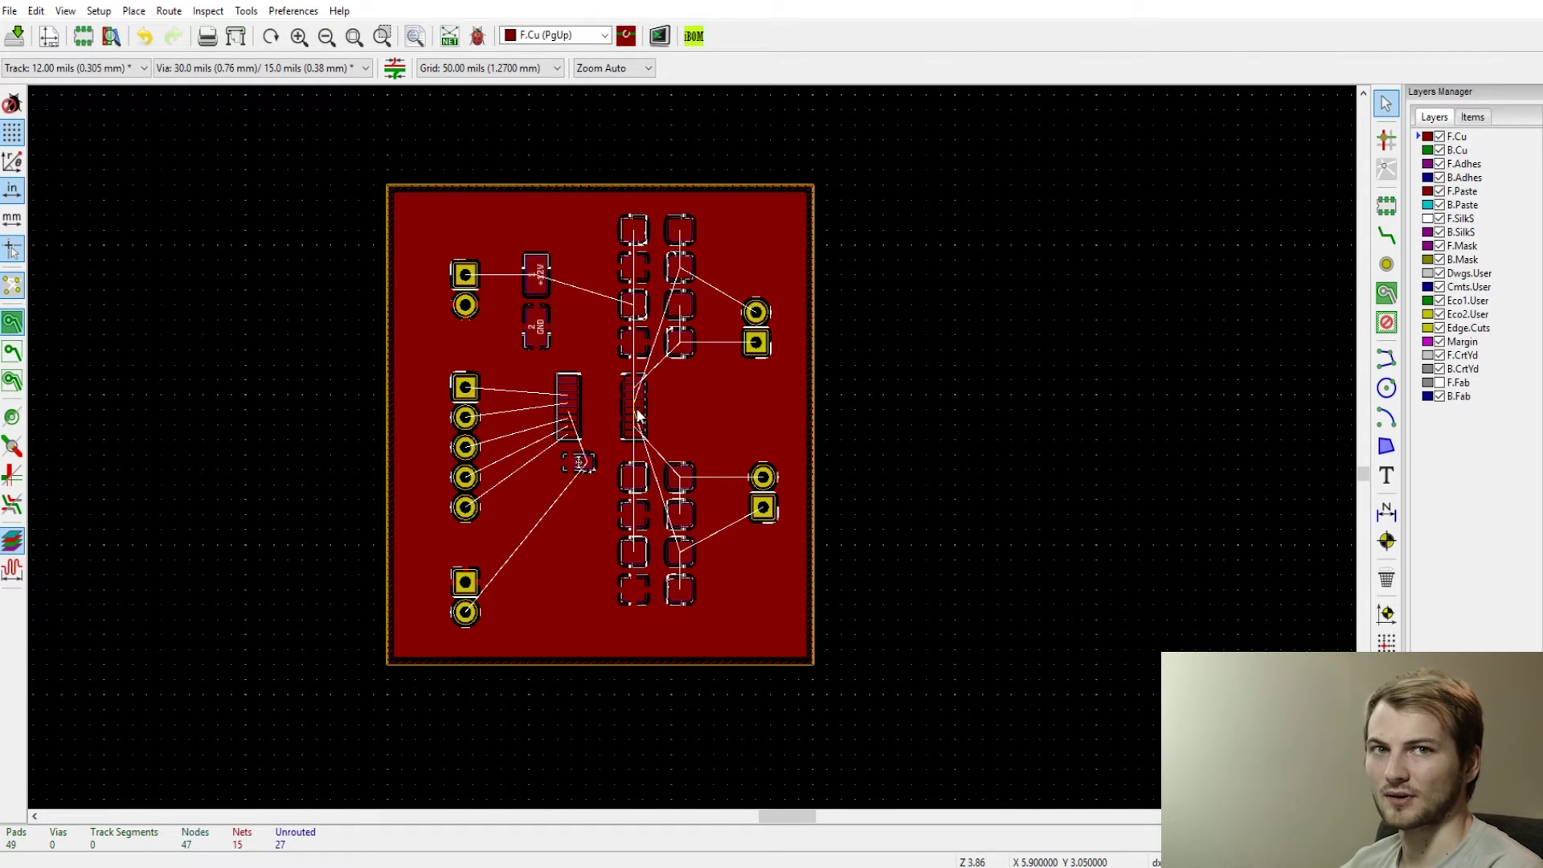
- Duplicate the GND zone from F.Cu onto B.Cu with the same outline, and view each copper layer in turn
left_click(810, 257)
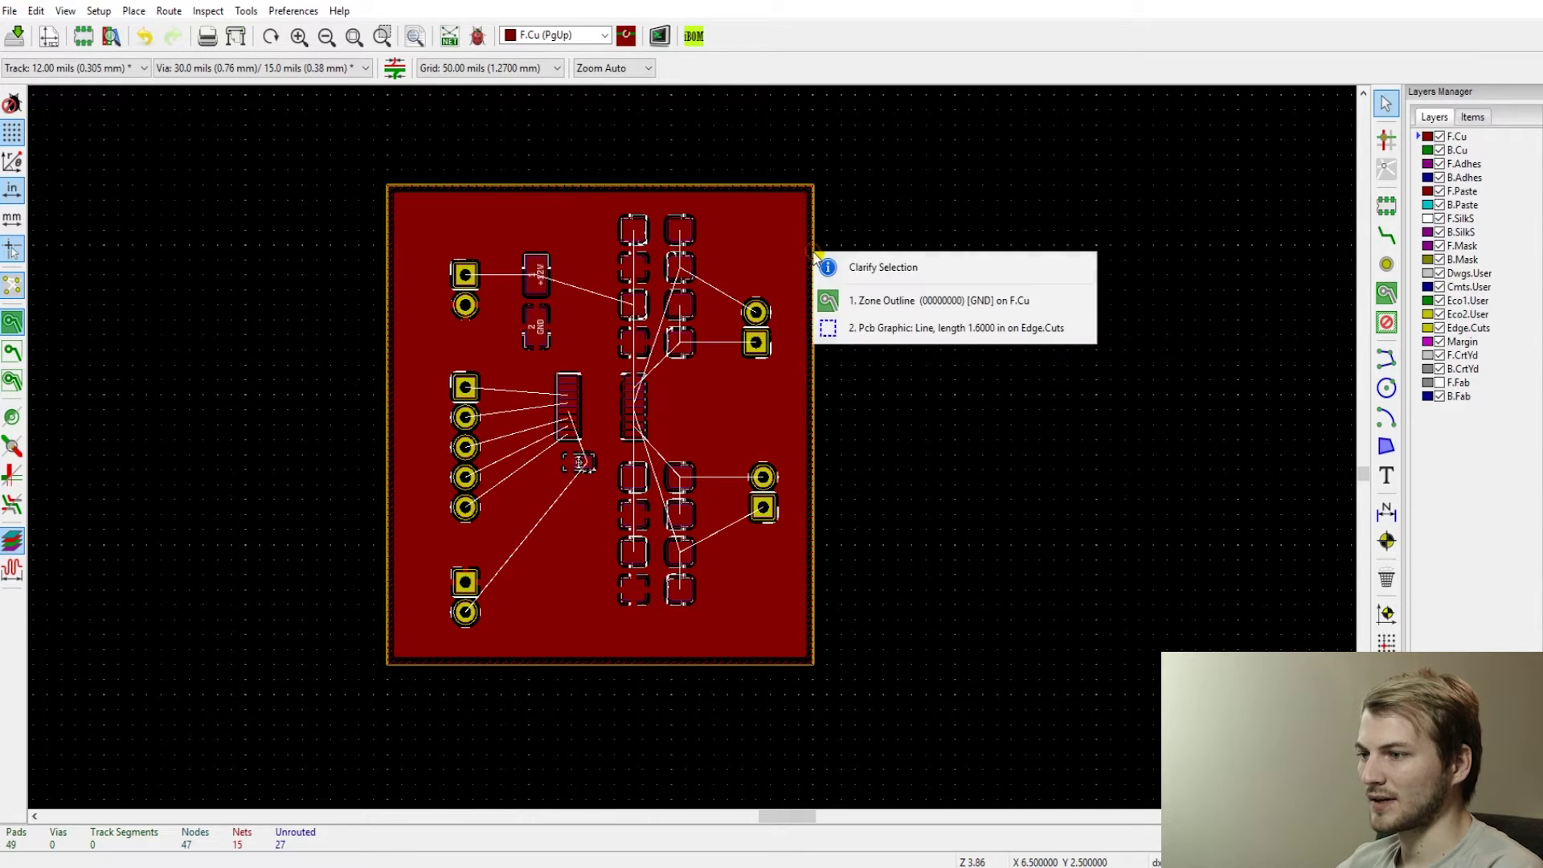
left_click(845, 304)
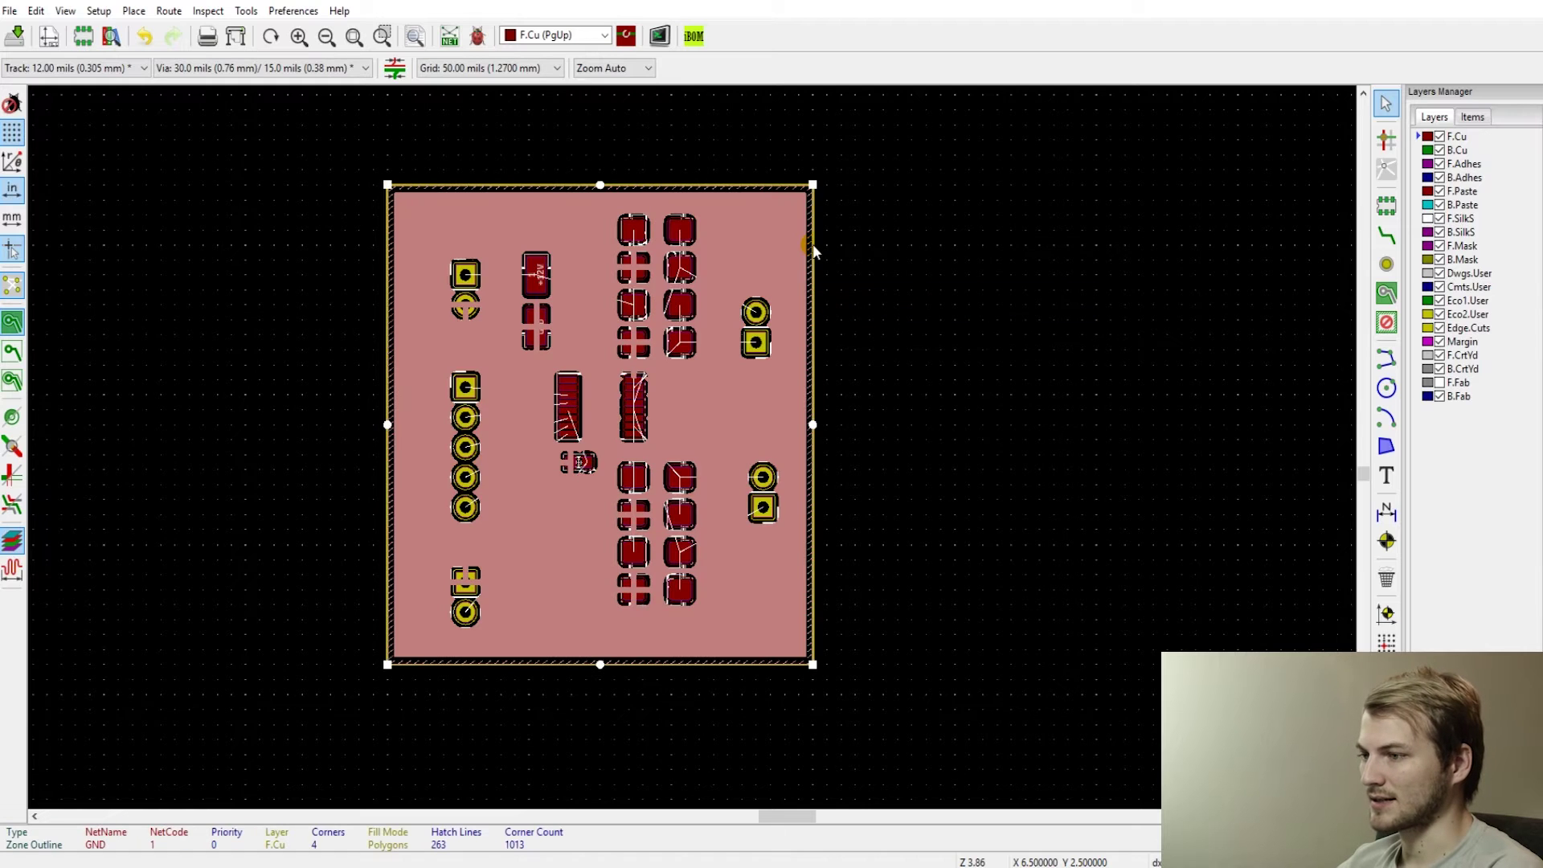
mouse_move(814, 257)
left_mouse_down()
mouse_move(1036, 398)
mouse_move(816, 246)
left_mouse_up()
double_click(817, 245)
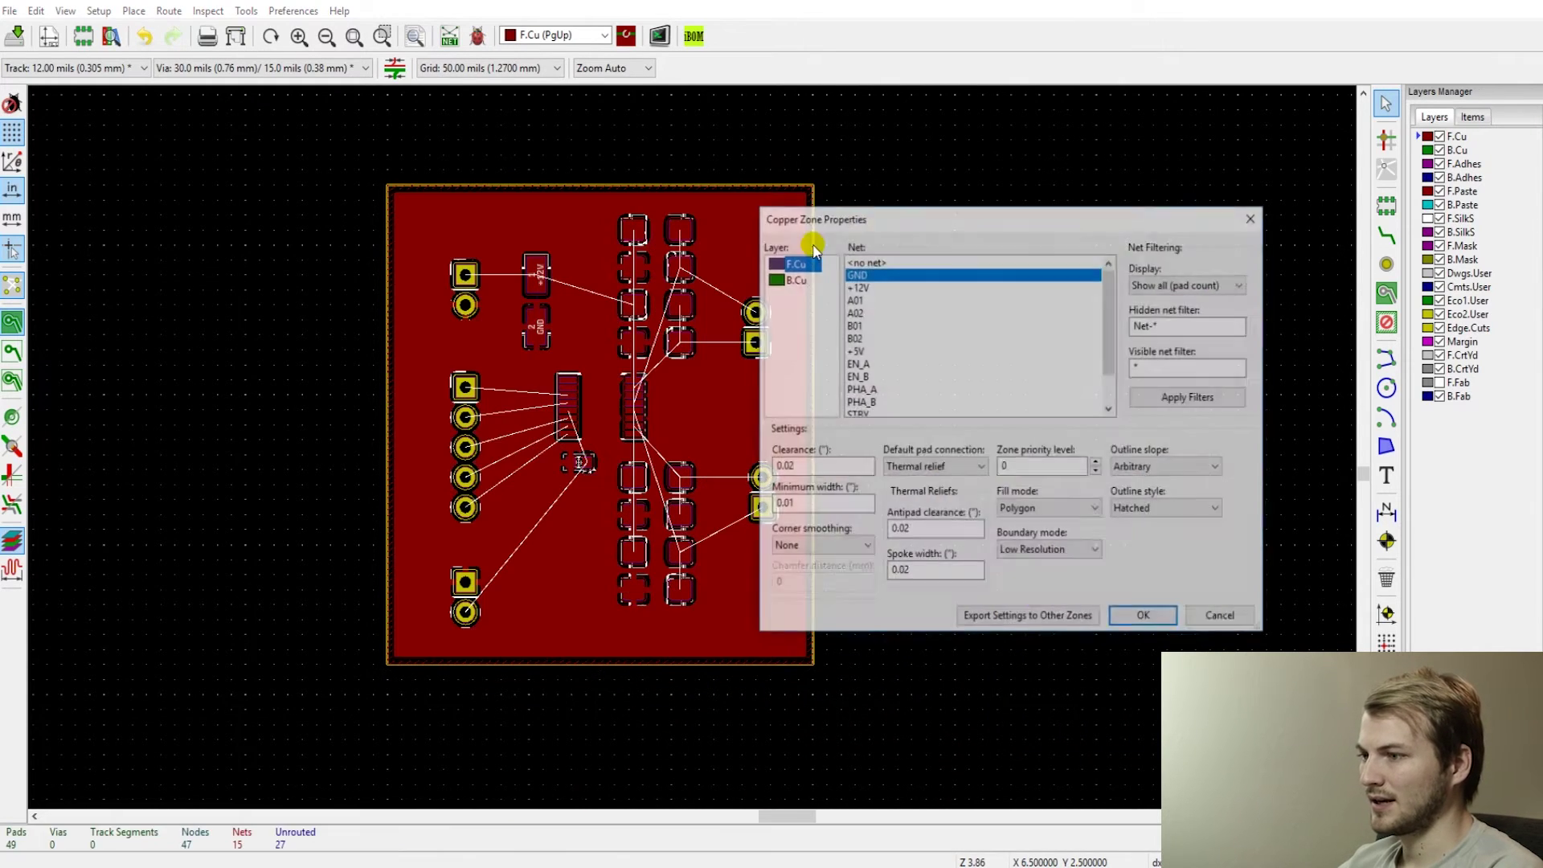
left_click(796, 279)
left_click(1142, 617)
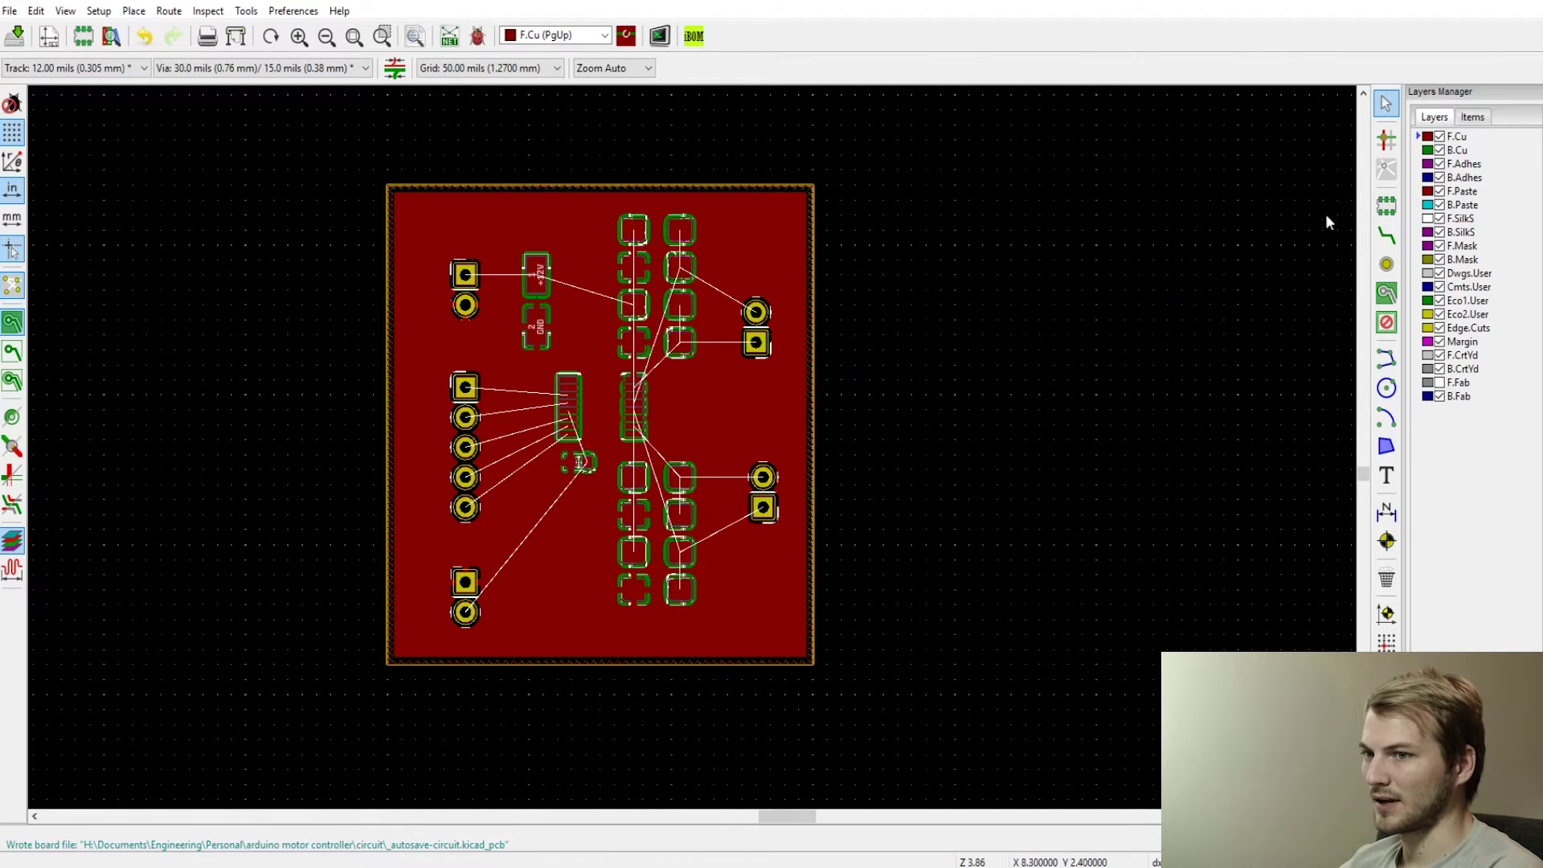
left_click(1419, 152)
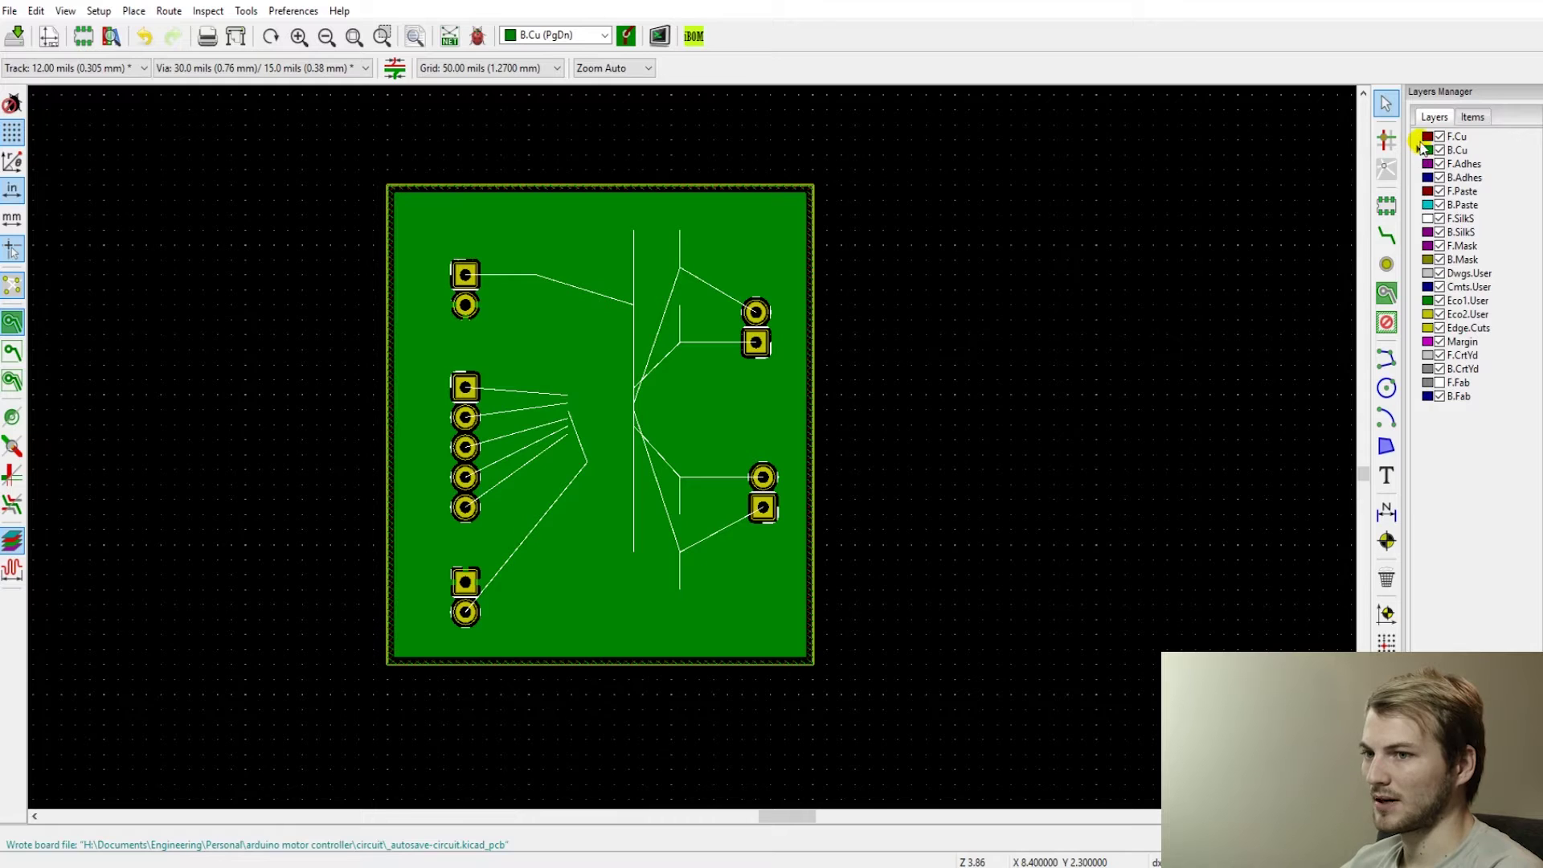
left_click(1421, 138)
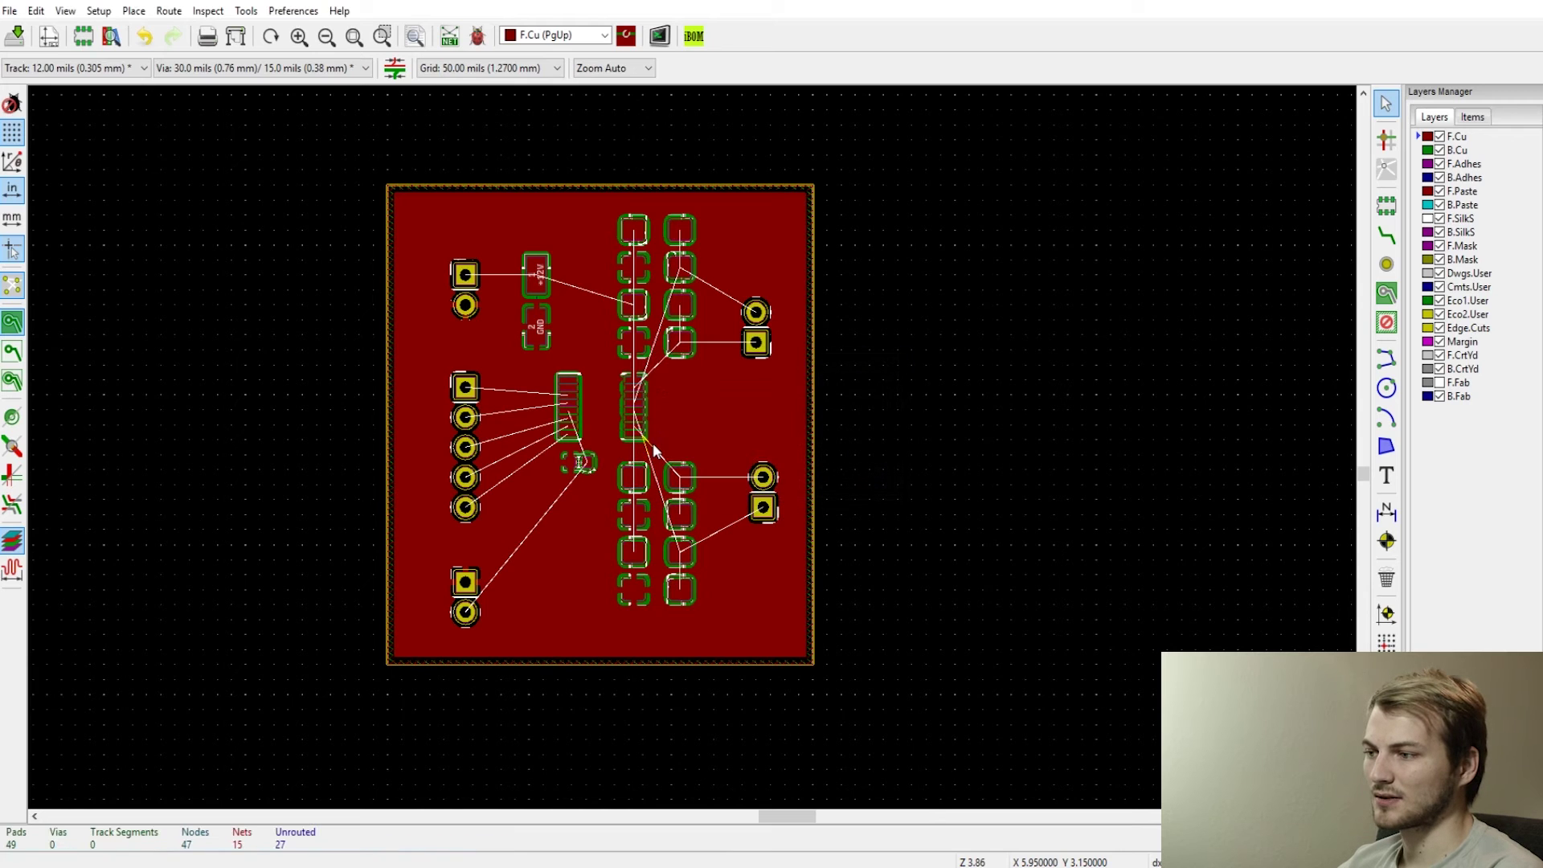
- Clear the fill of all copper zones to leave only their outlines, and save the board
key("ctrl+b")
key("b")
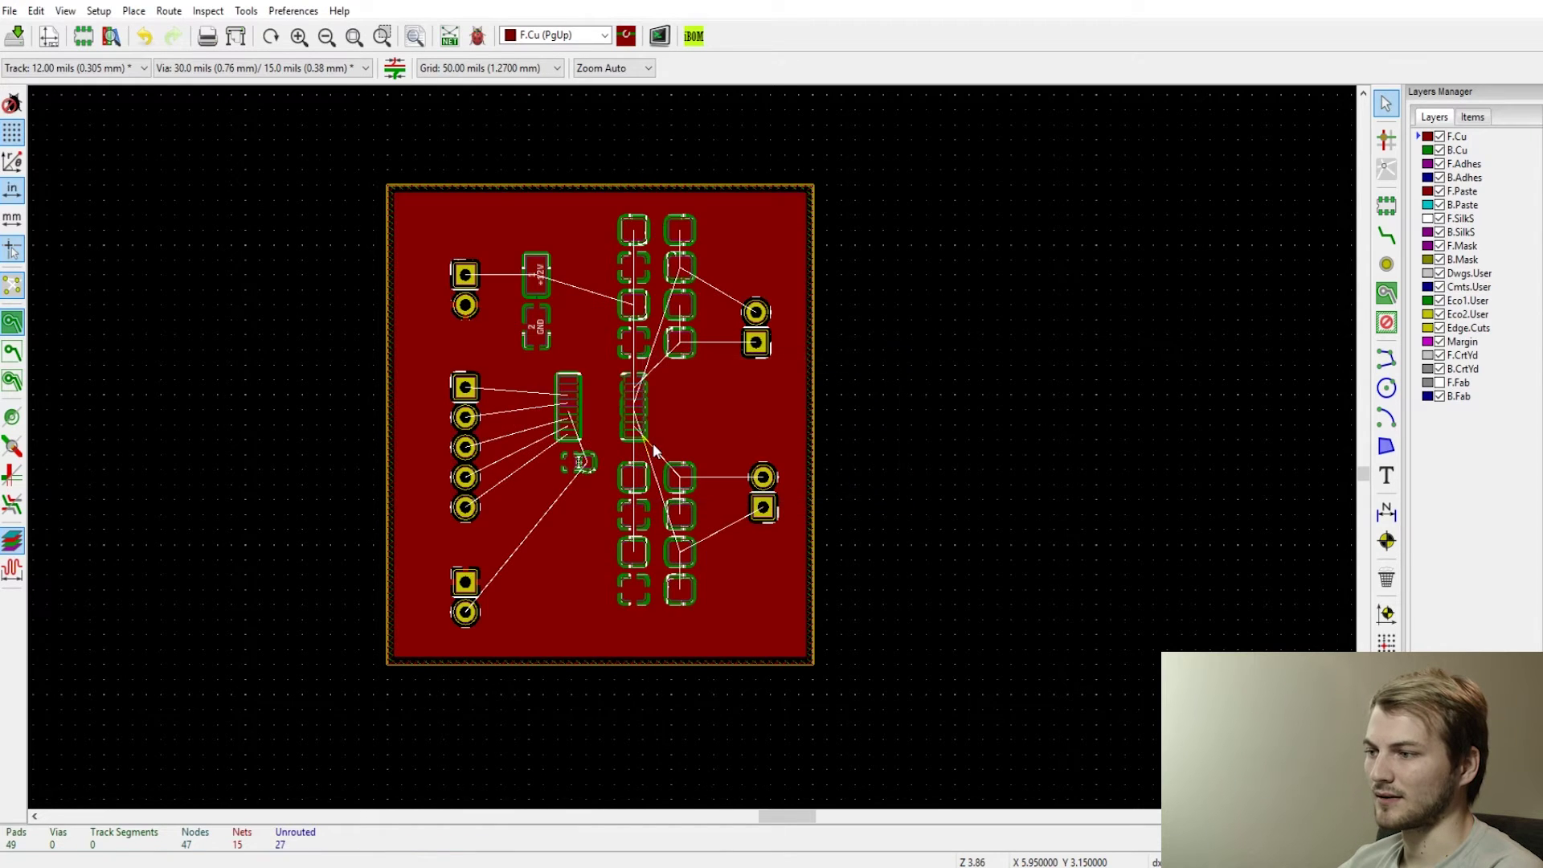
key("ctrl+b")
key("ctrl+s")
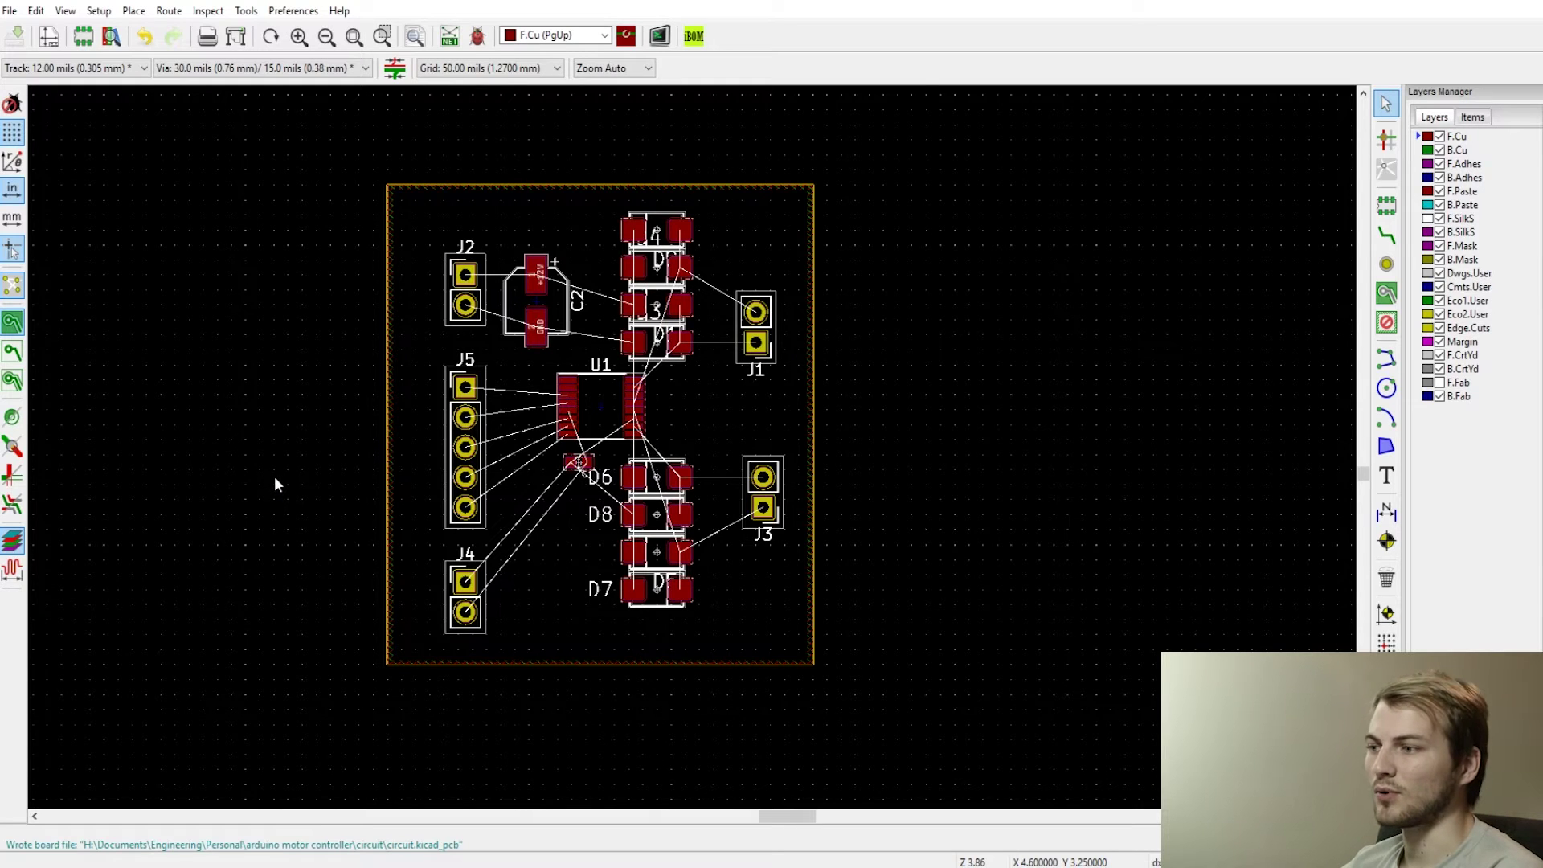
- Set the Default net class track width to 0.025 in in the design rules
scroll(692, 446, "up", 2)
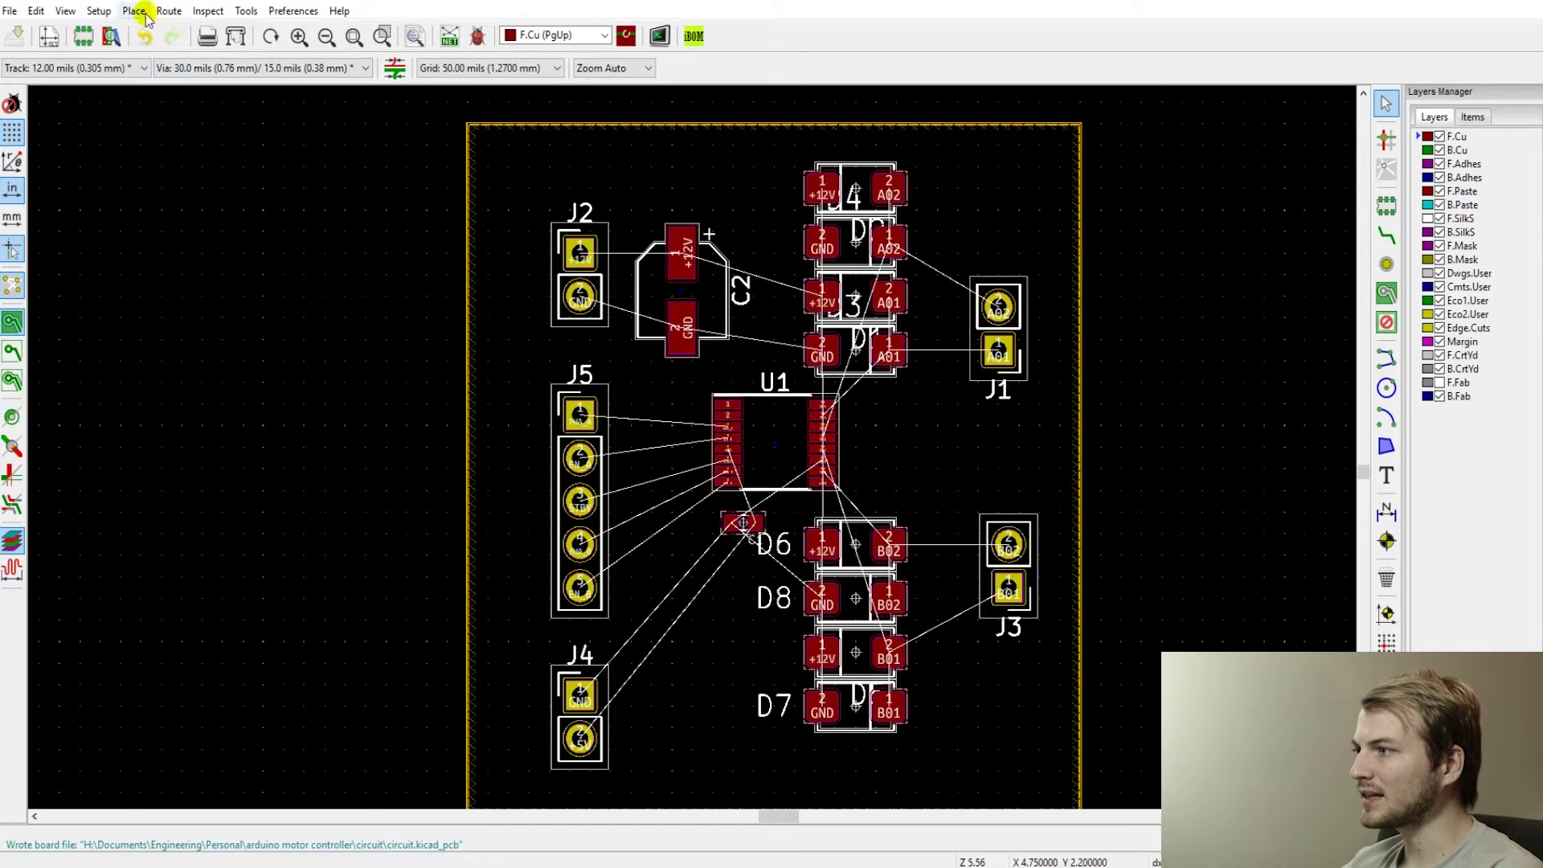
left_click(100, 11)
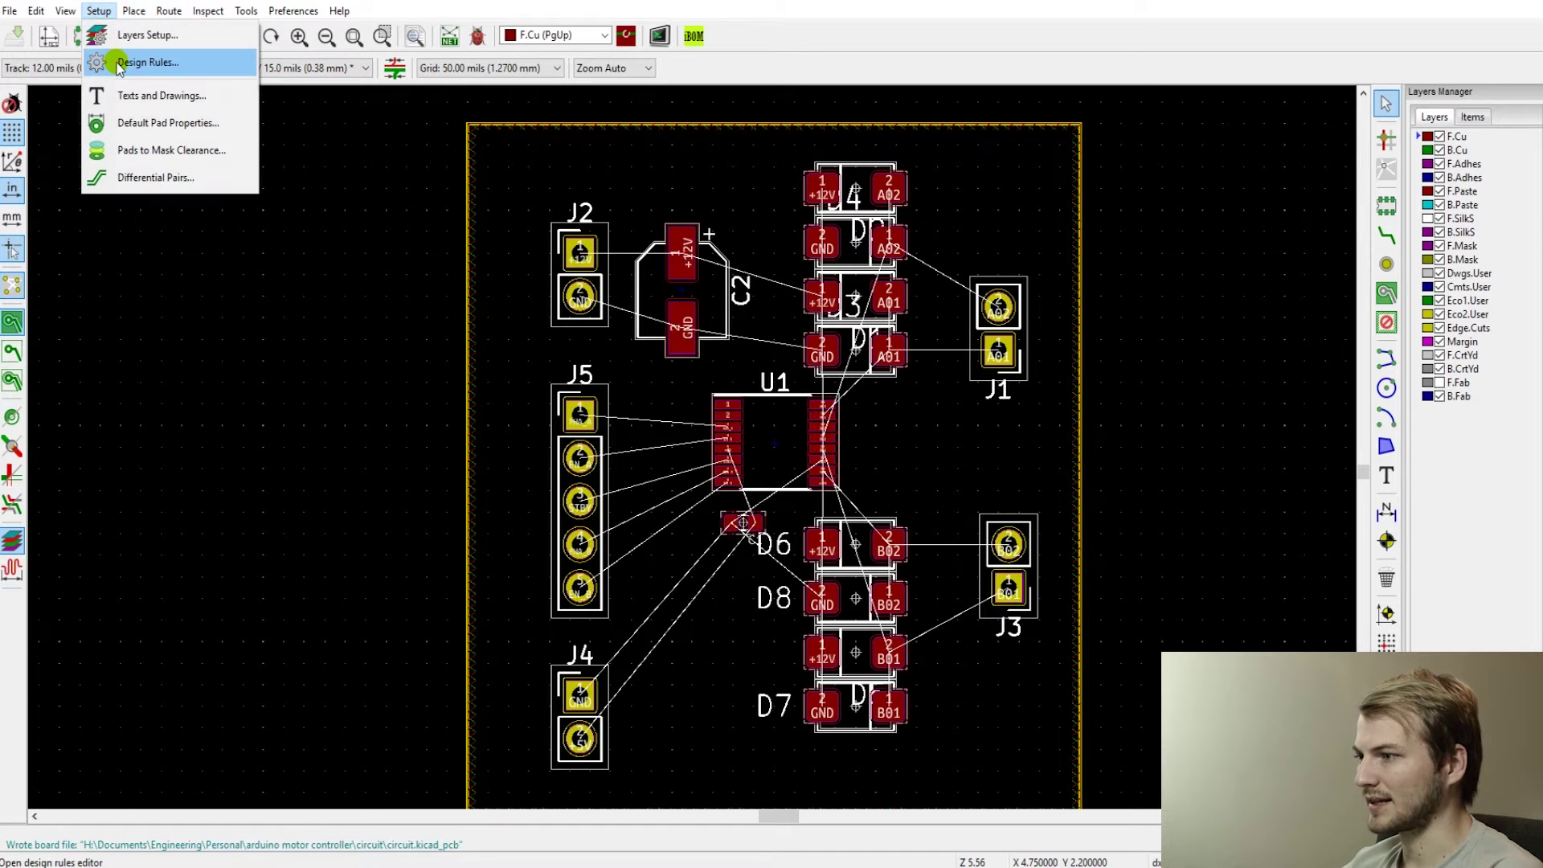
left_click(144, 63)
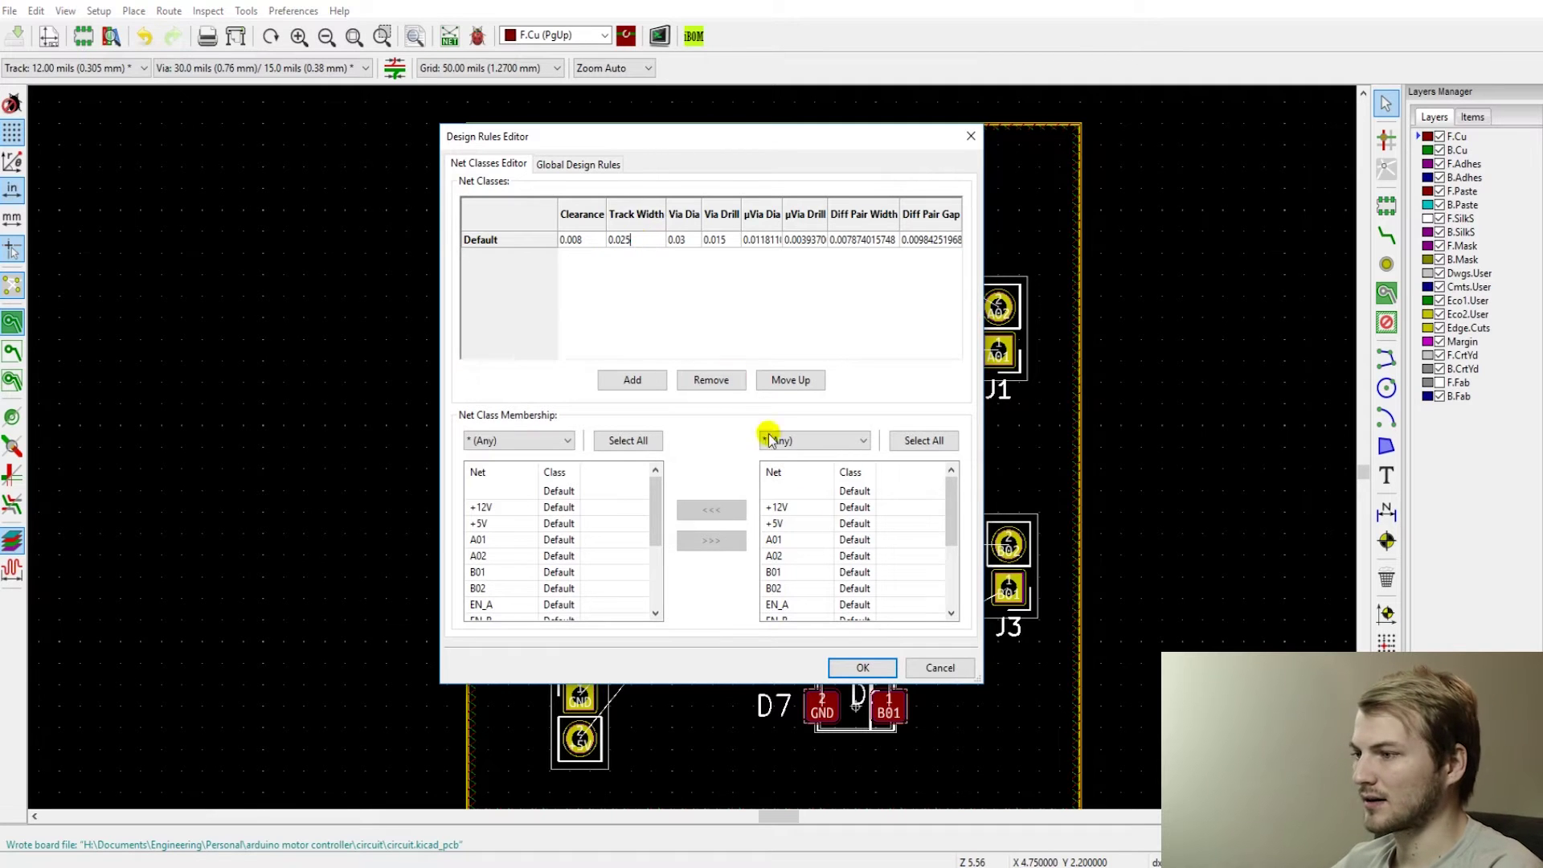
left_click(868, 670)
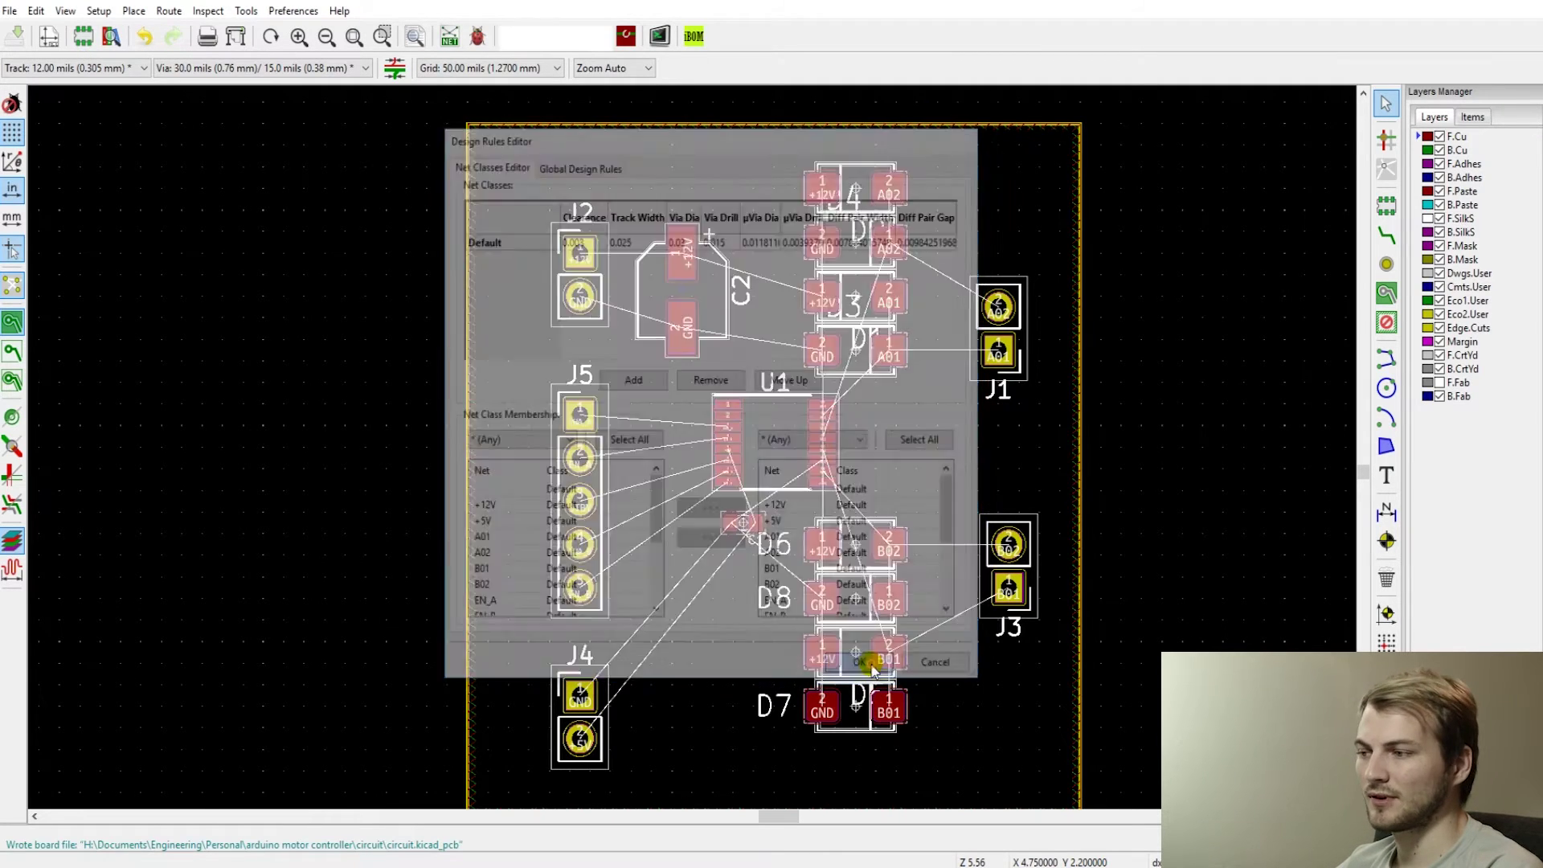
- Set the grid to 10 mils and route a +12V track on F.Cu from J2 pad 1 to C2 pad 1
key("x")
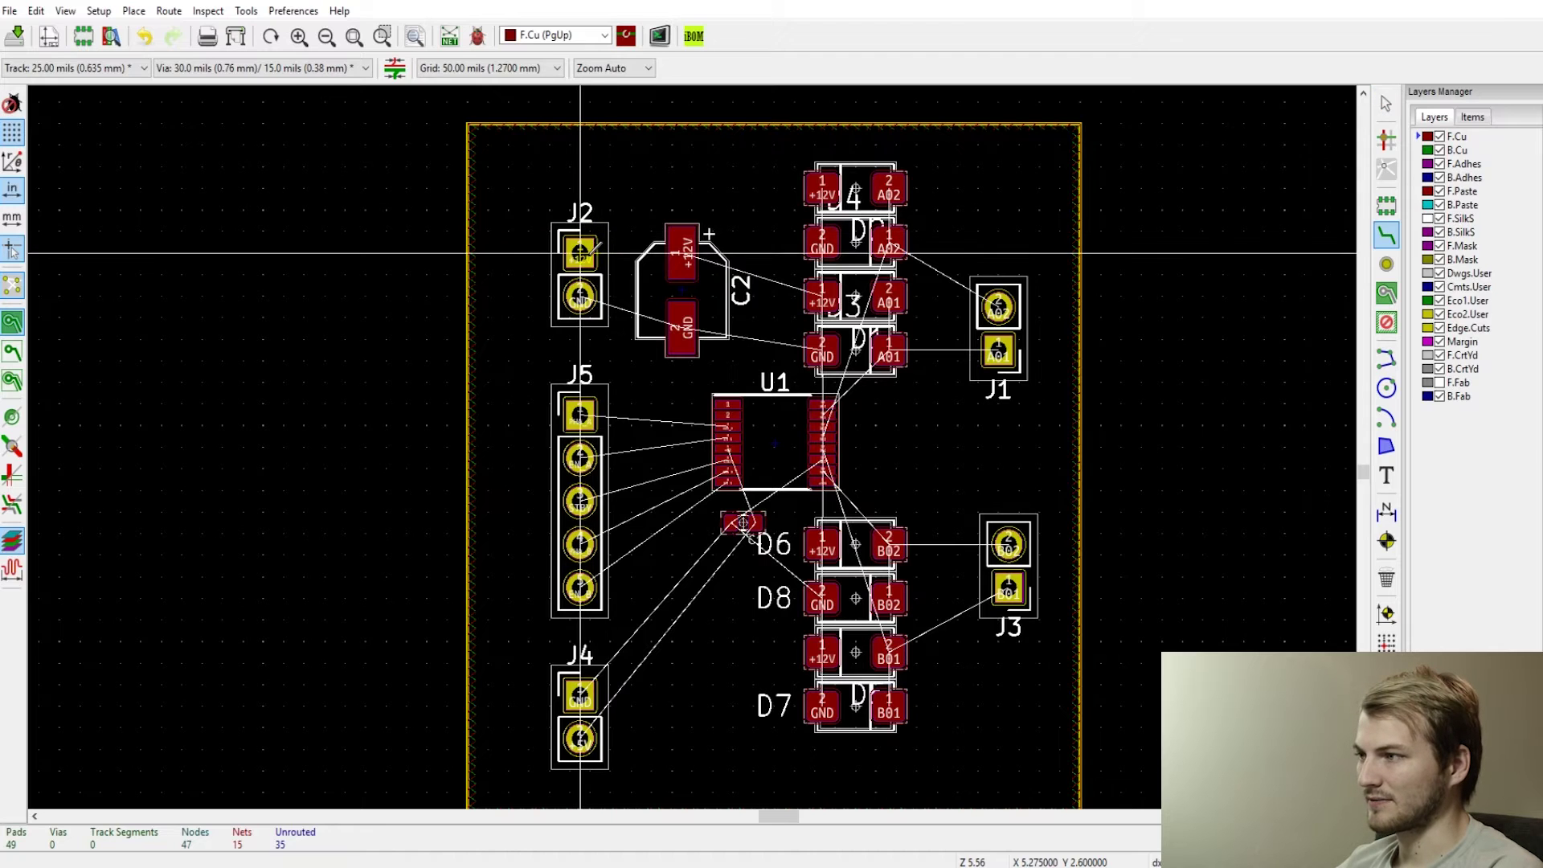
left_click(510, 68)
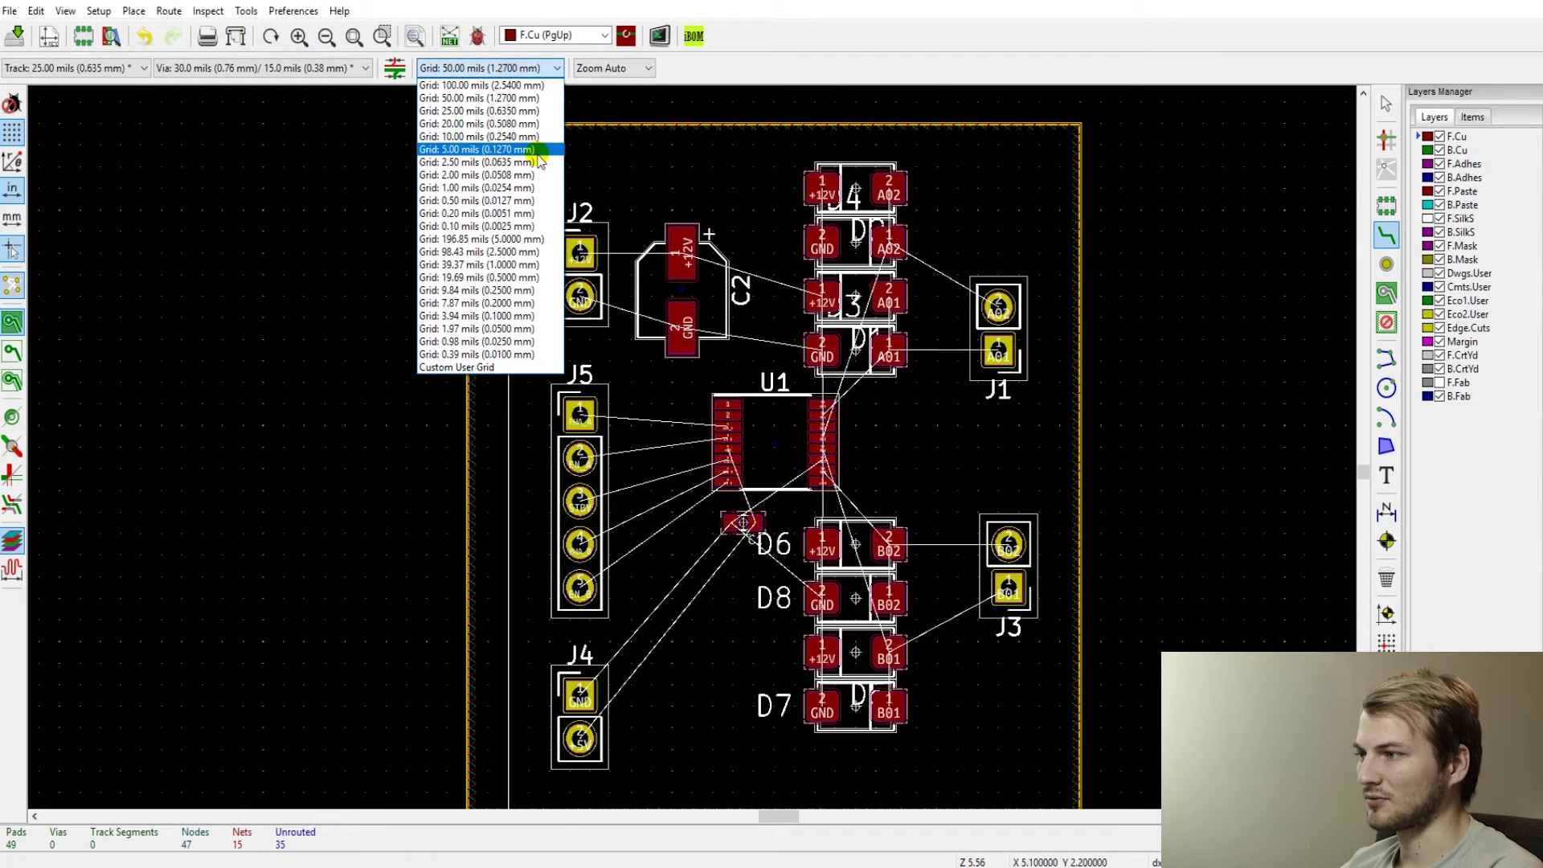
left_click(530, 136)
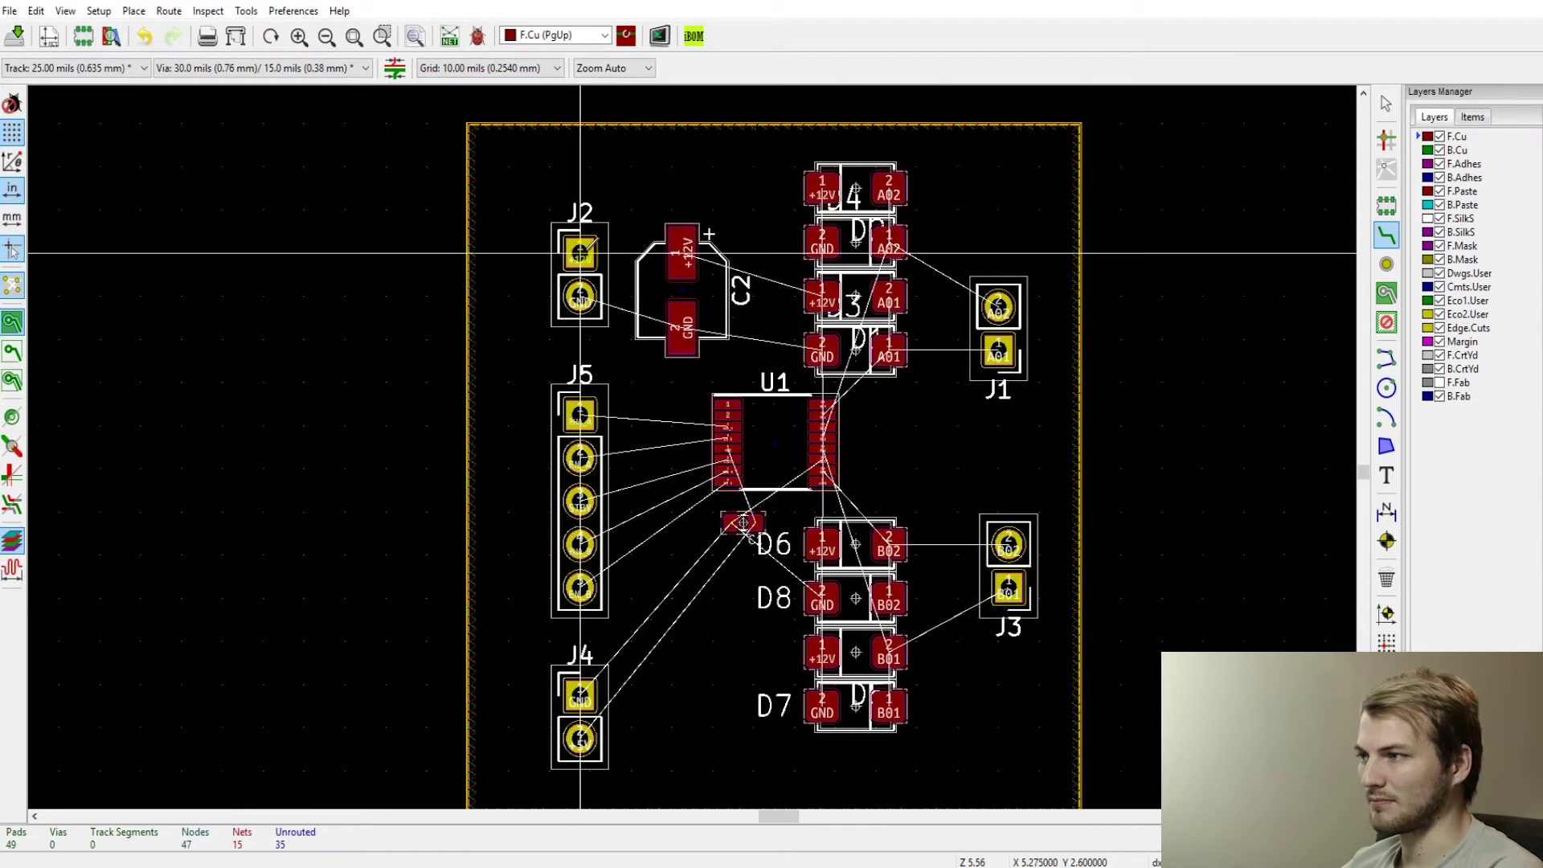
left_click(581, 253)
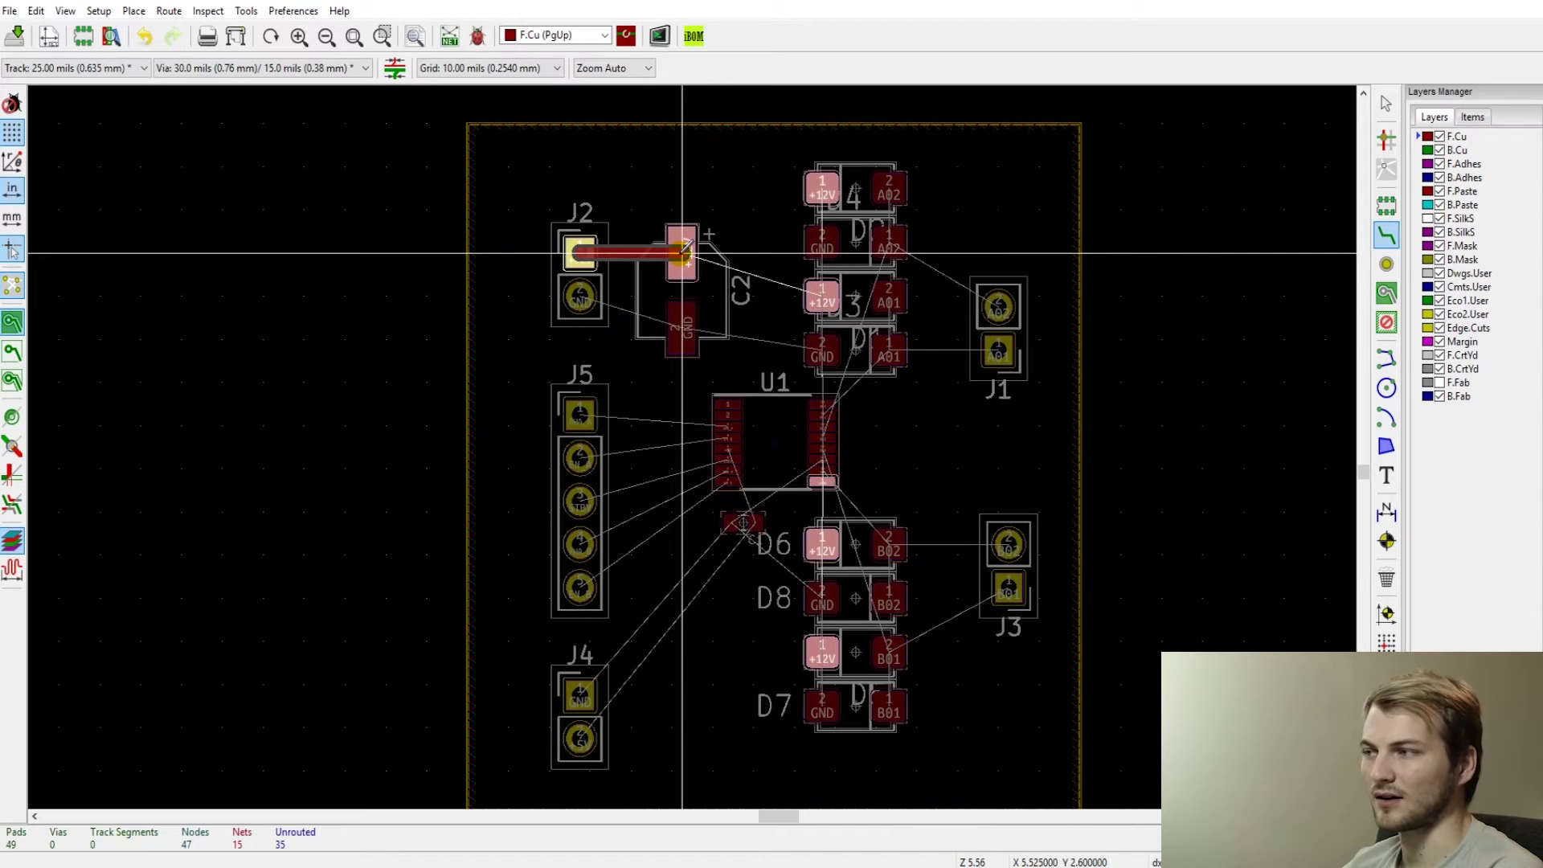
left_click(682, 253)
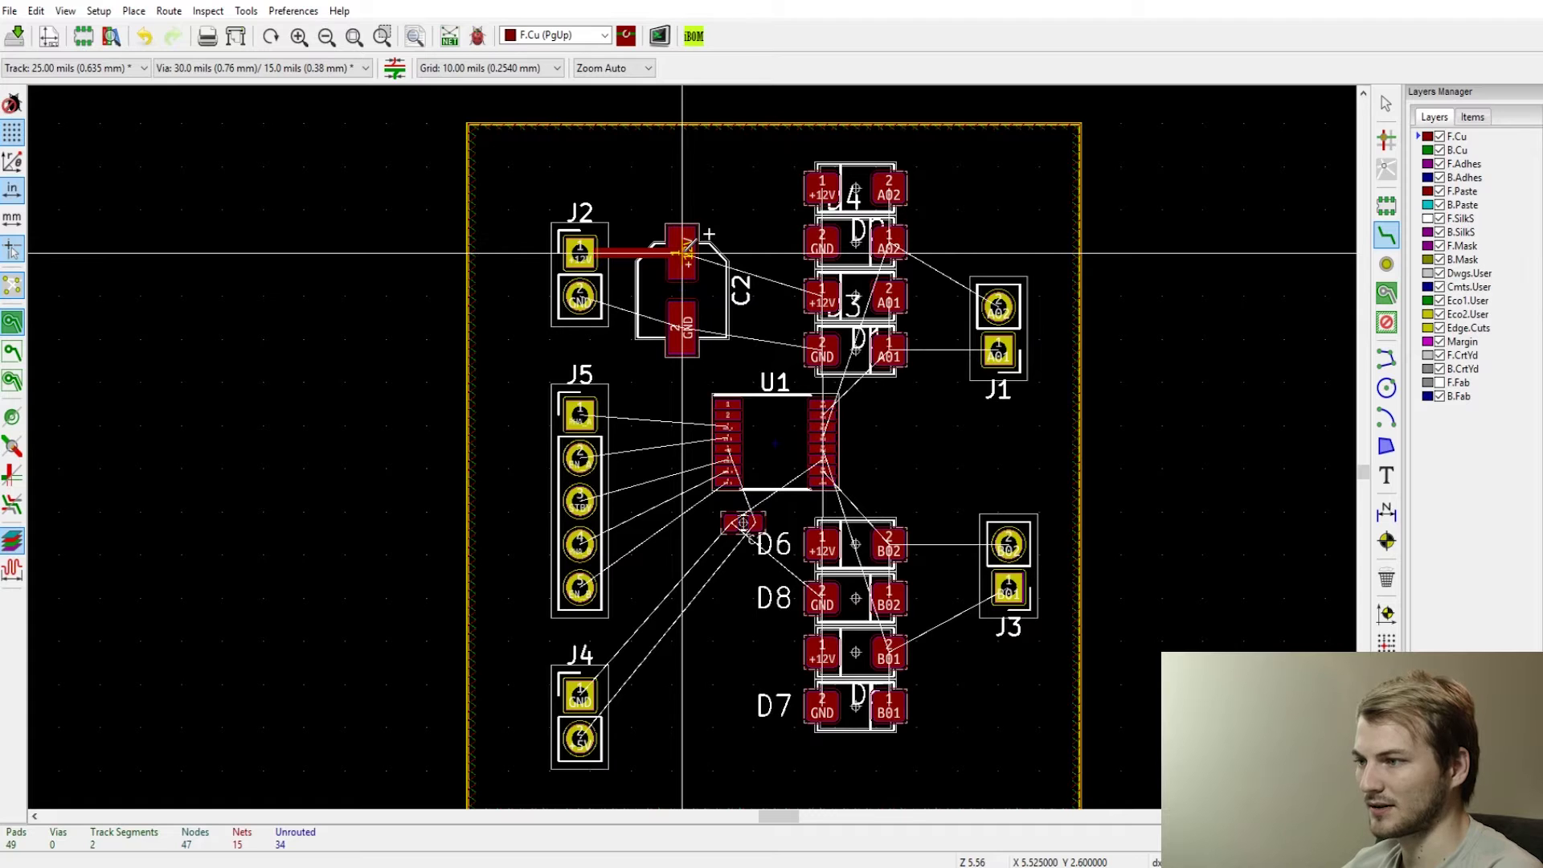
- Route the +12V track from C2 pad 1 diagonally up to pad 1 of diode D4 on F.Cu
left_click(682, 253)
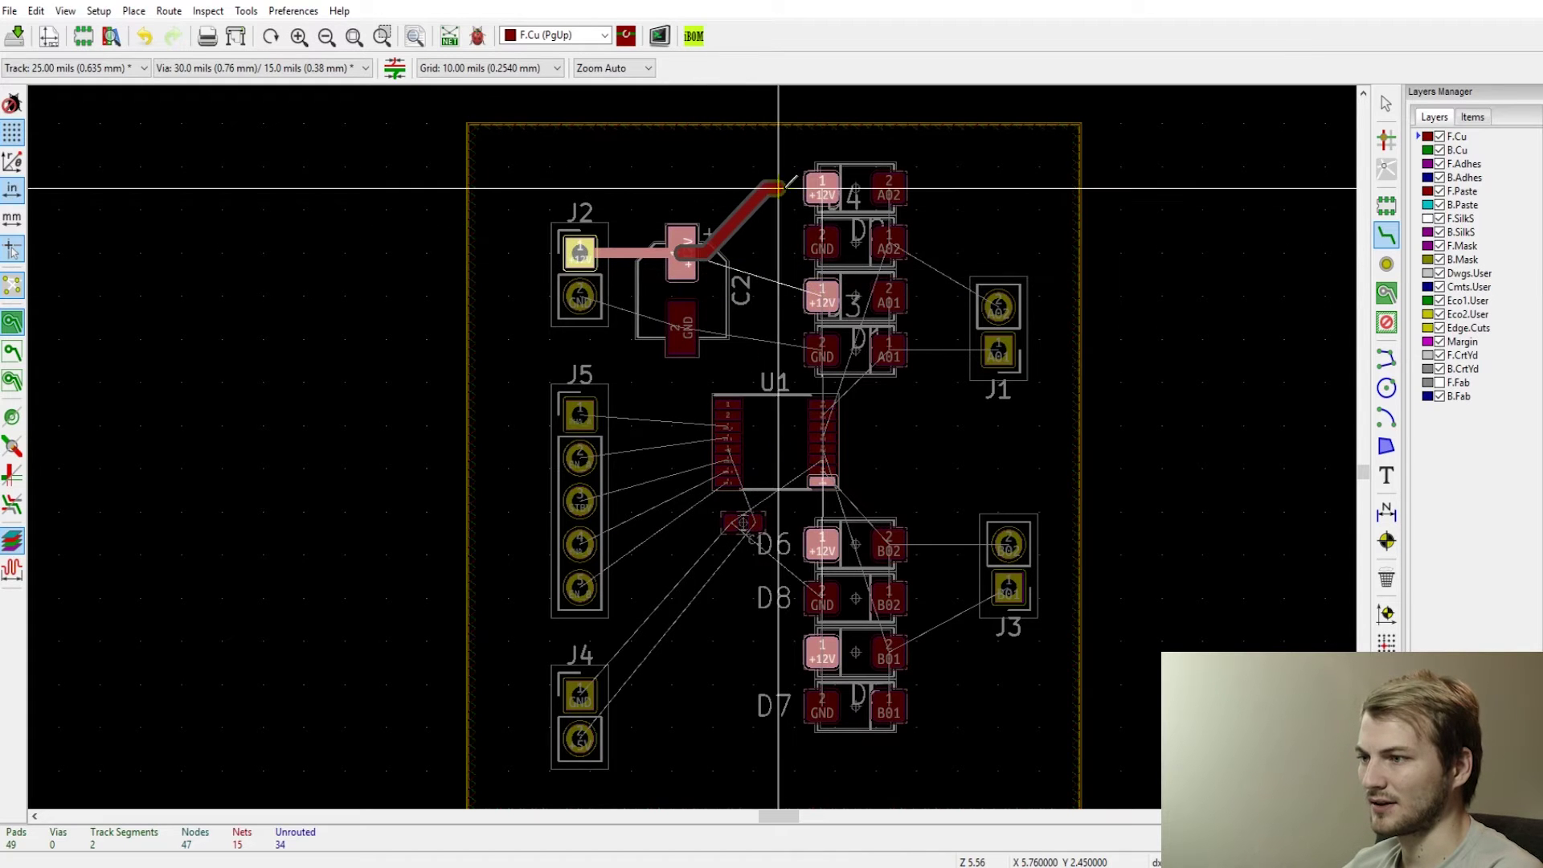
double_click(761, 205)
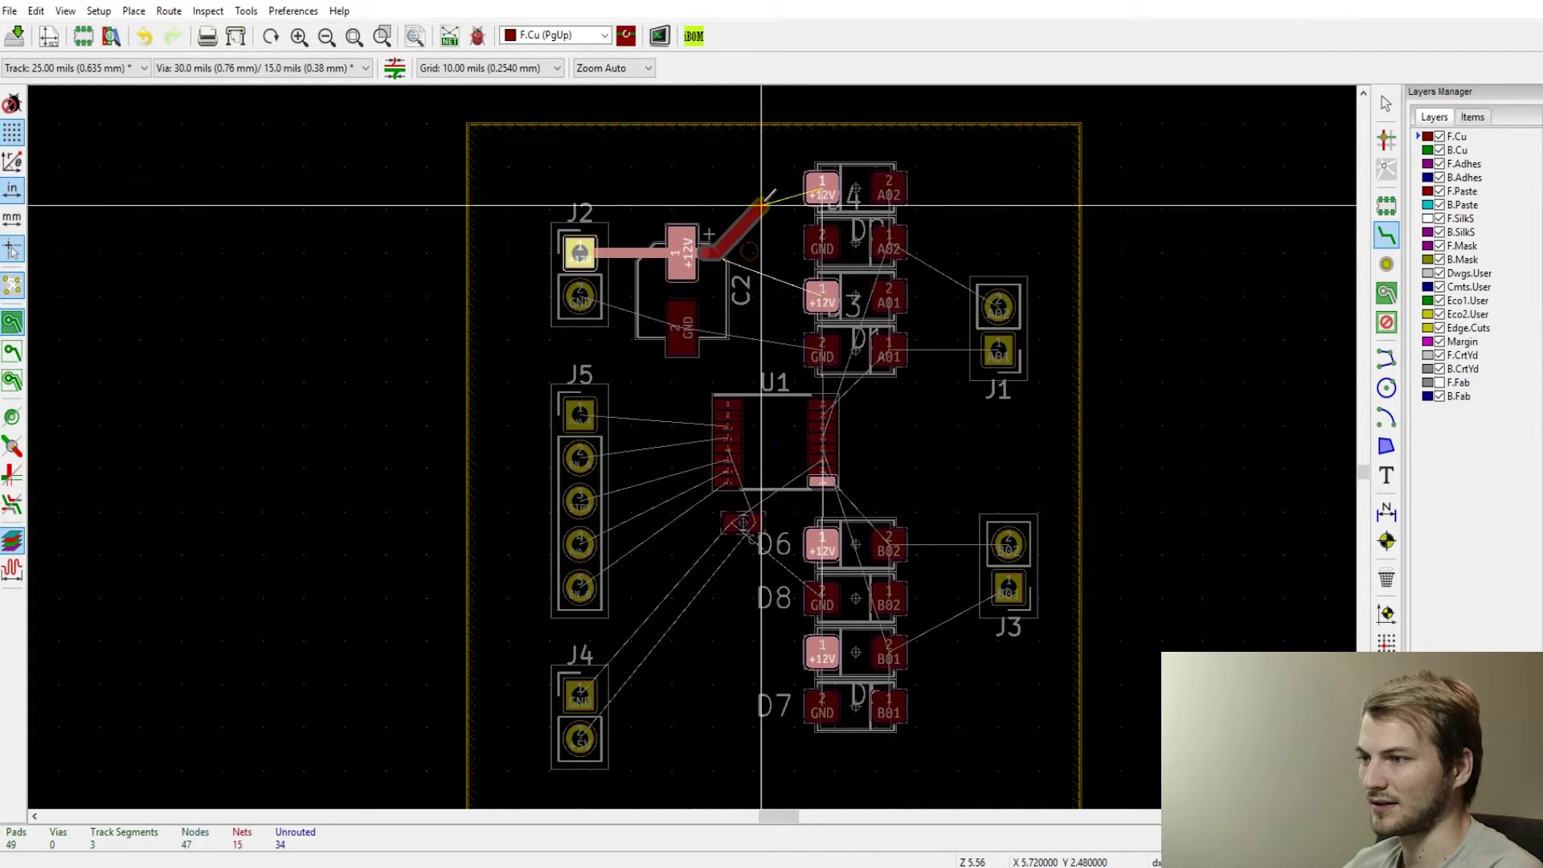
left_click(774, 193)
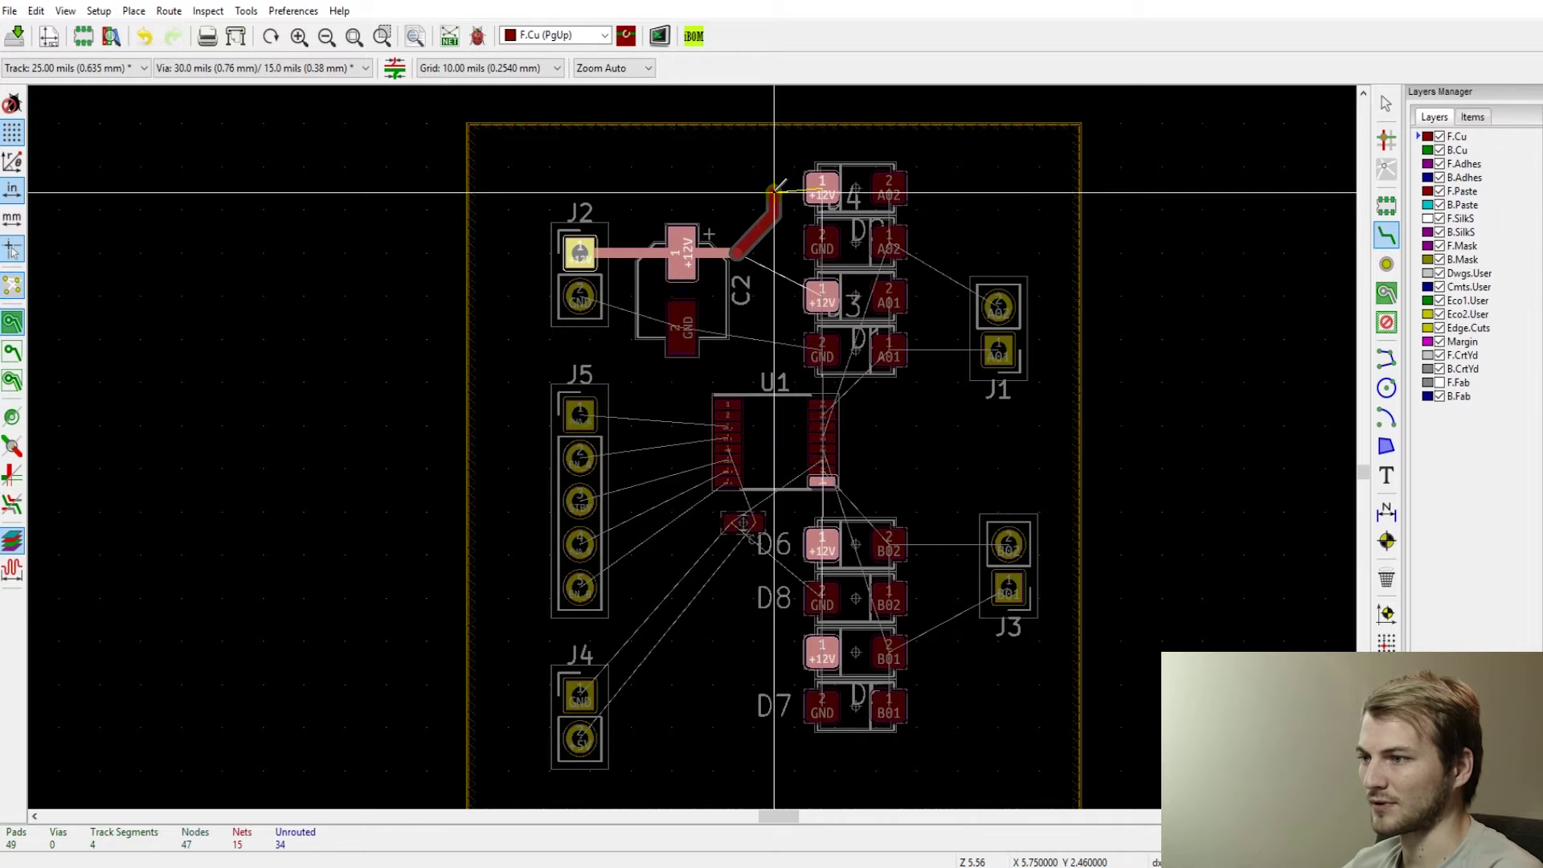
left_click(774, 193)
left_click(821, 189)
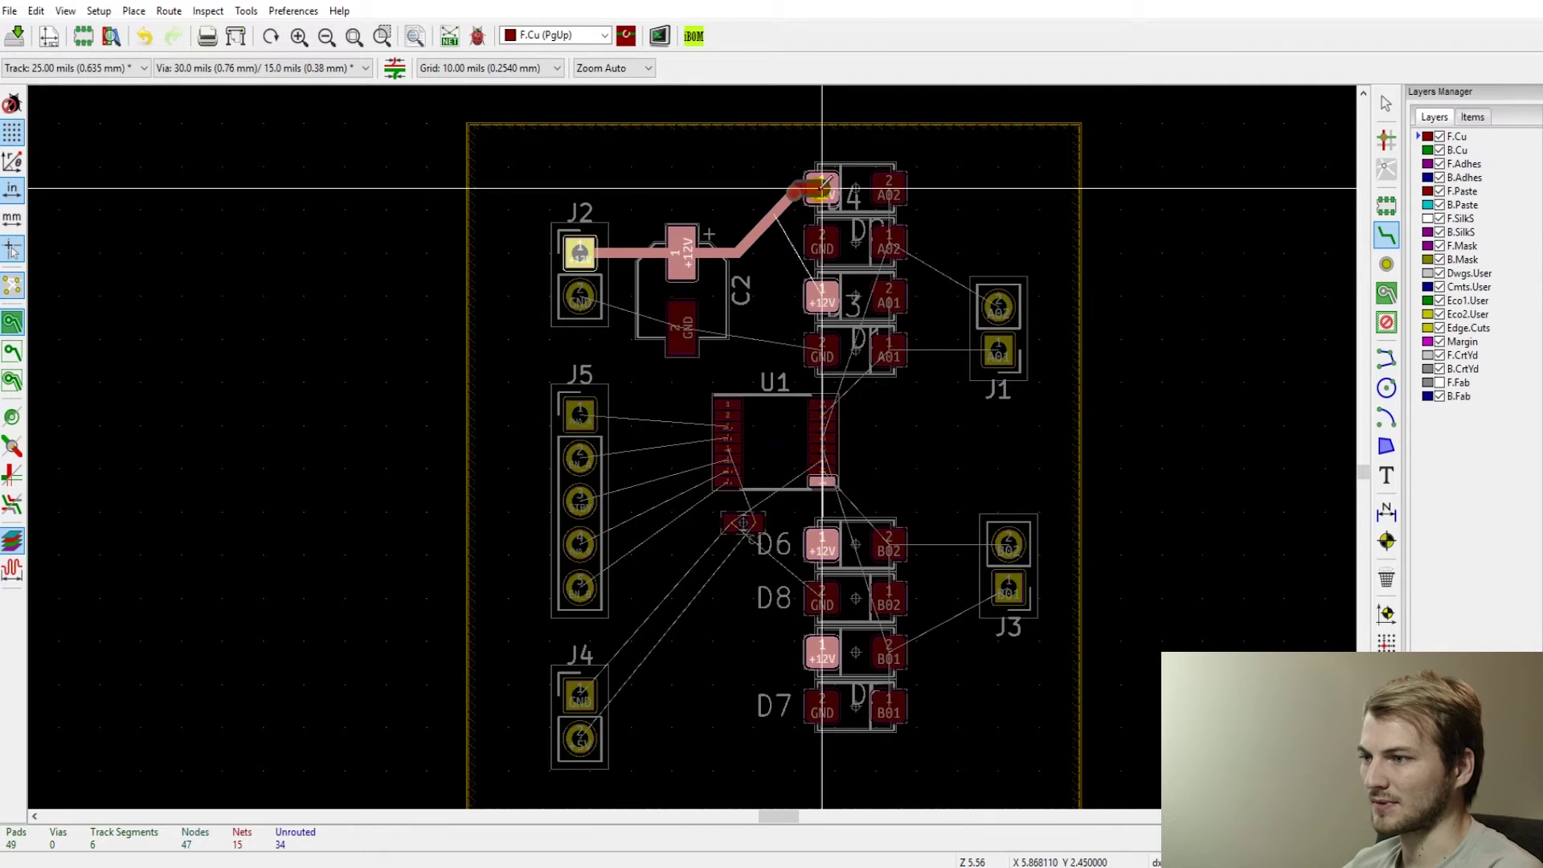
- Route a +12V branch from pad 1 of diode D3 to the bend in the track between C2 and D4
left_click(820, 291)
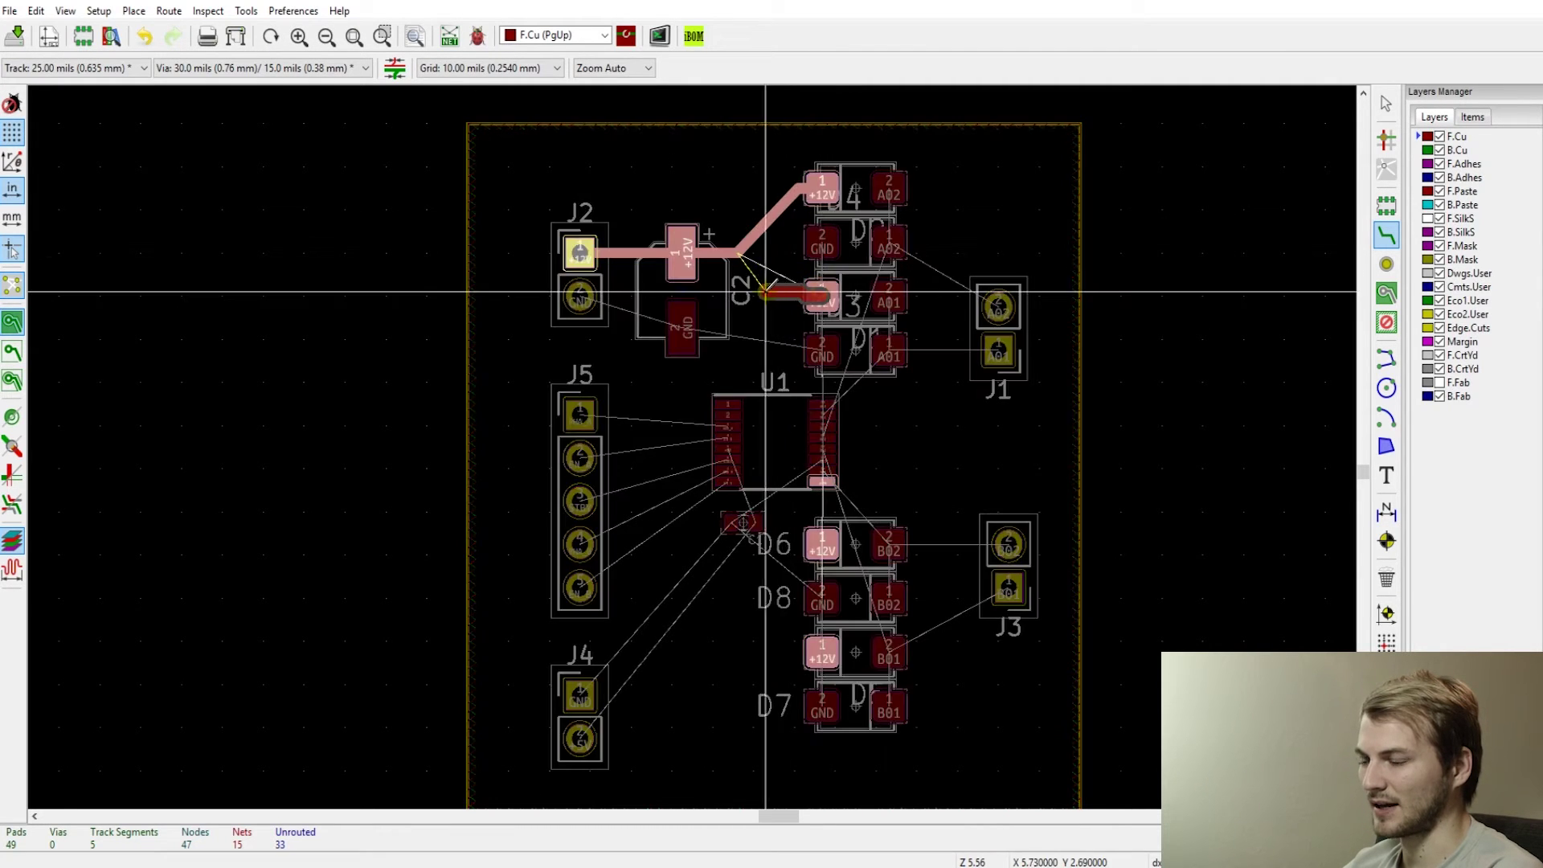
scroll(766, 291, "up", 3)
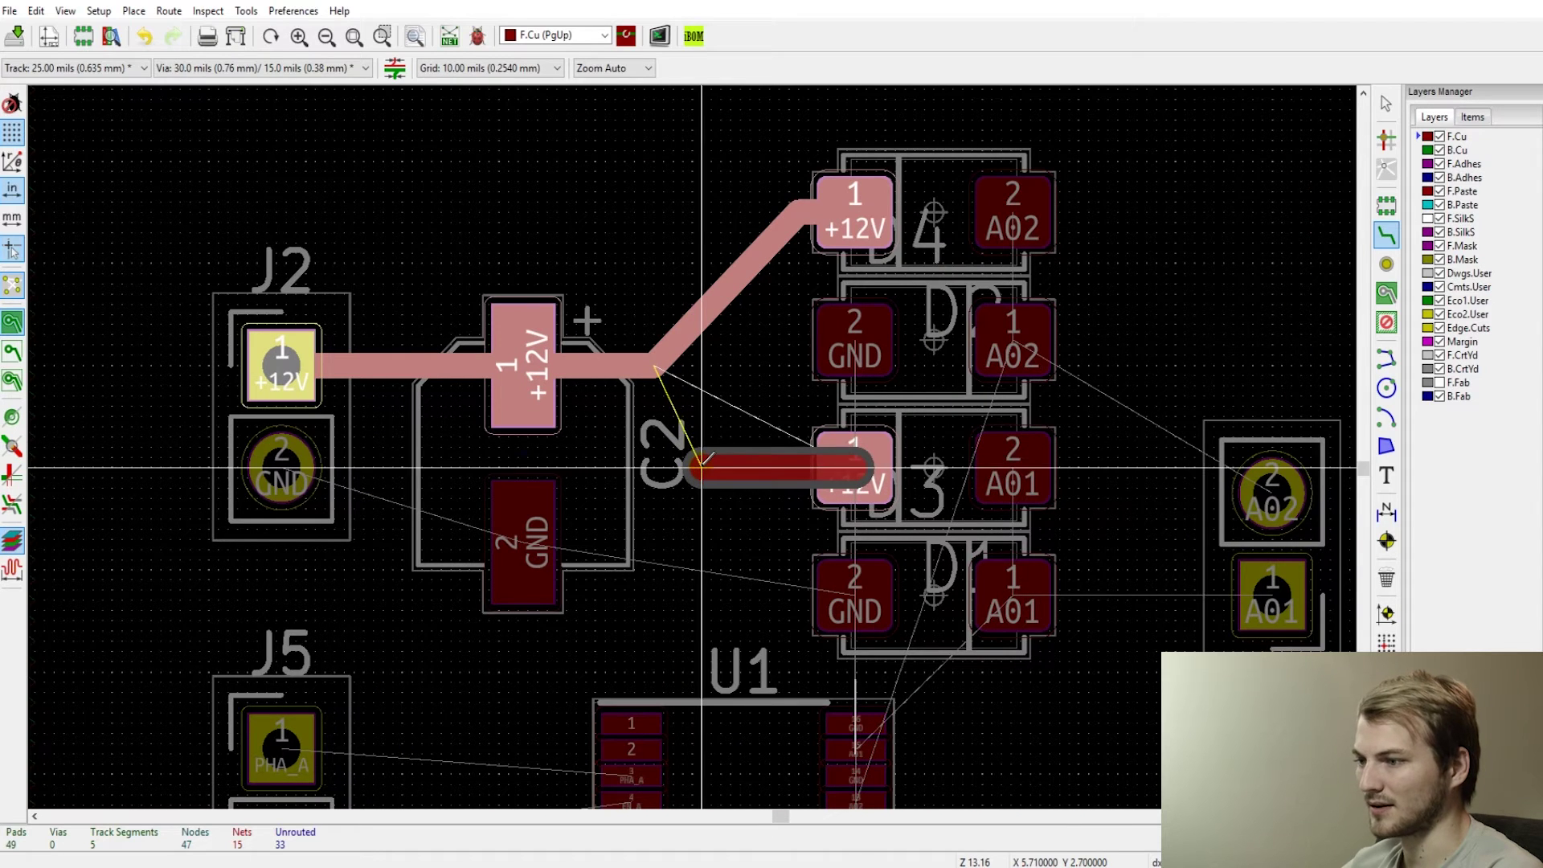
left_click(655, 366)
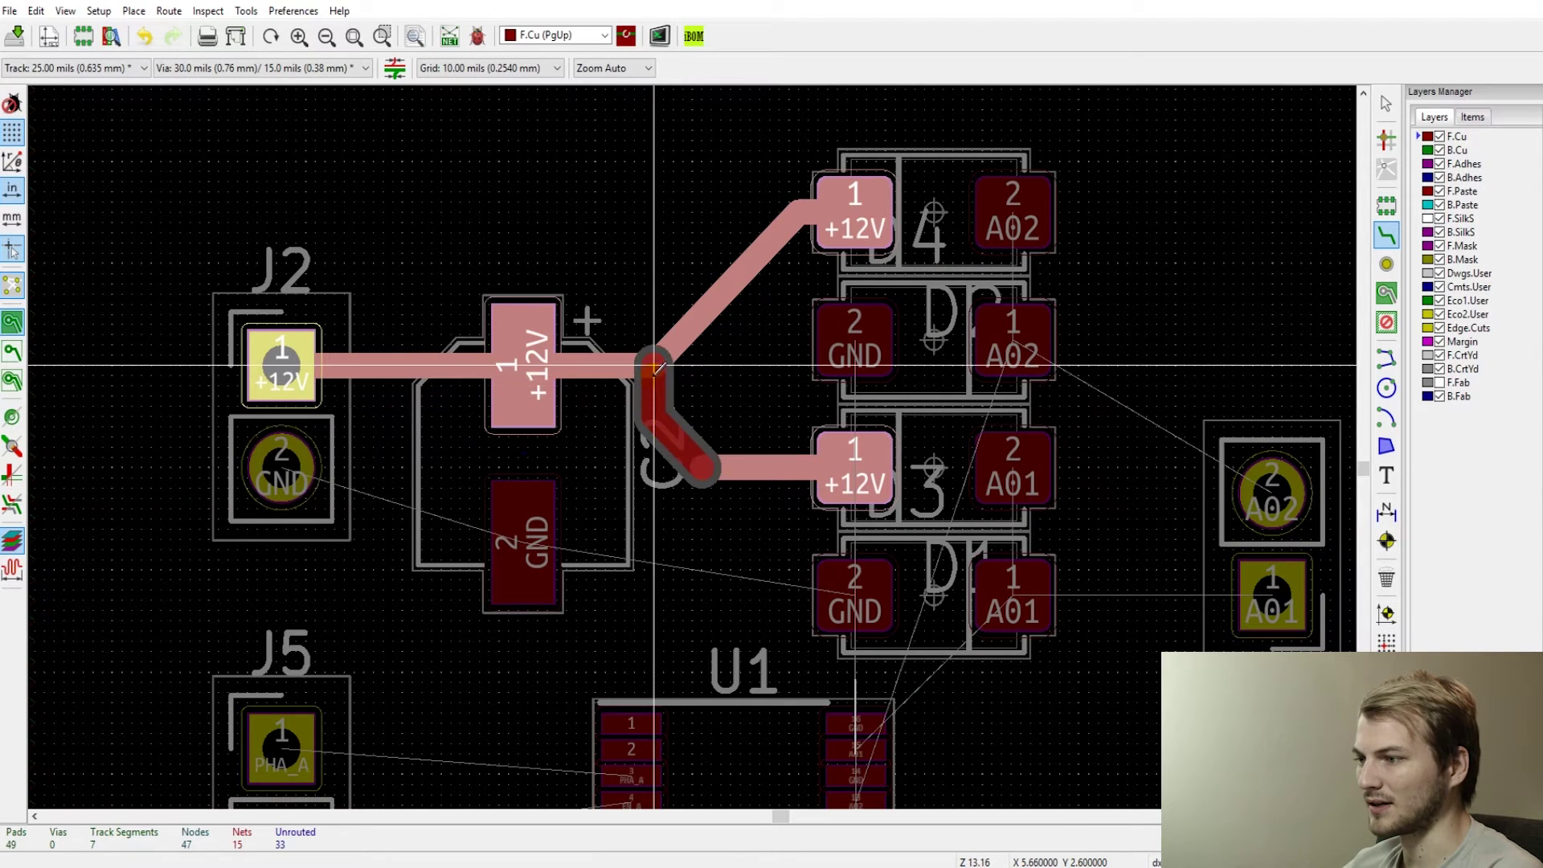
- Fill all copper zones to check the pour around the +12V tracks, and clear the fills again
key("b")
scroll(655, 366, "down", 2)
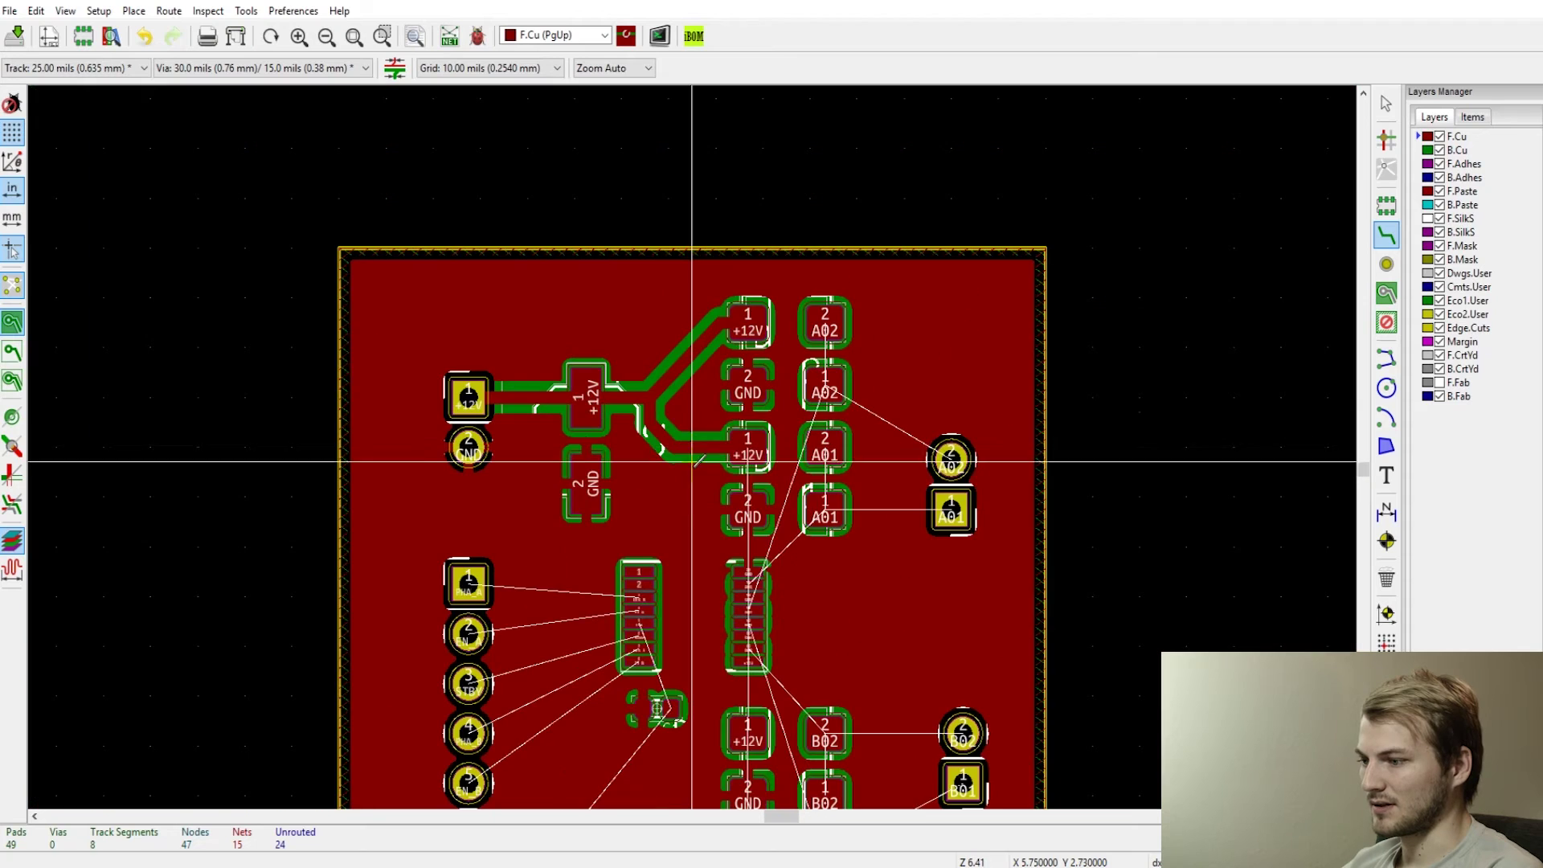
key("ctrl+b")
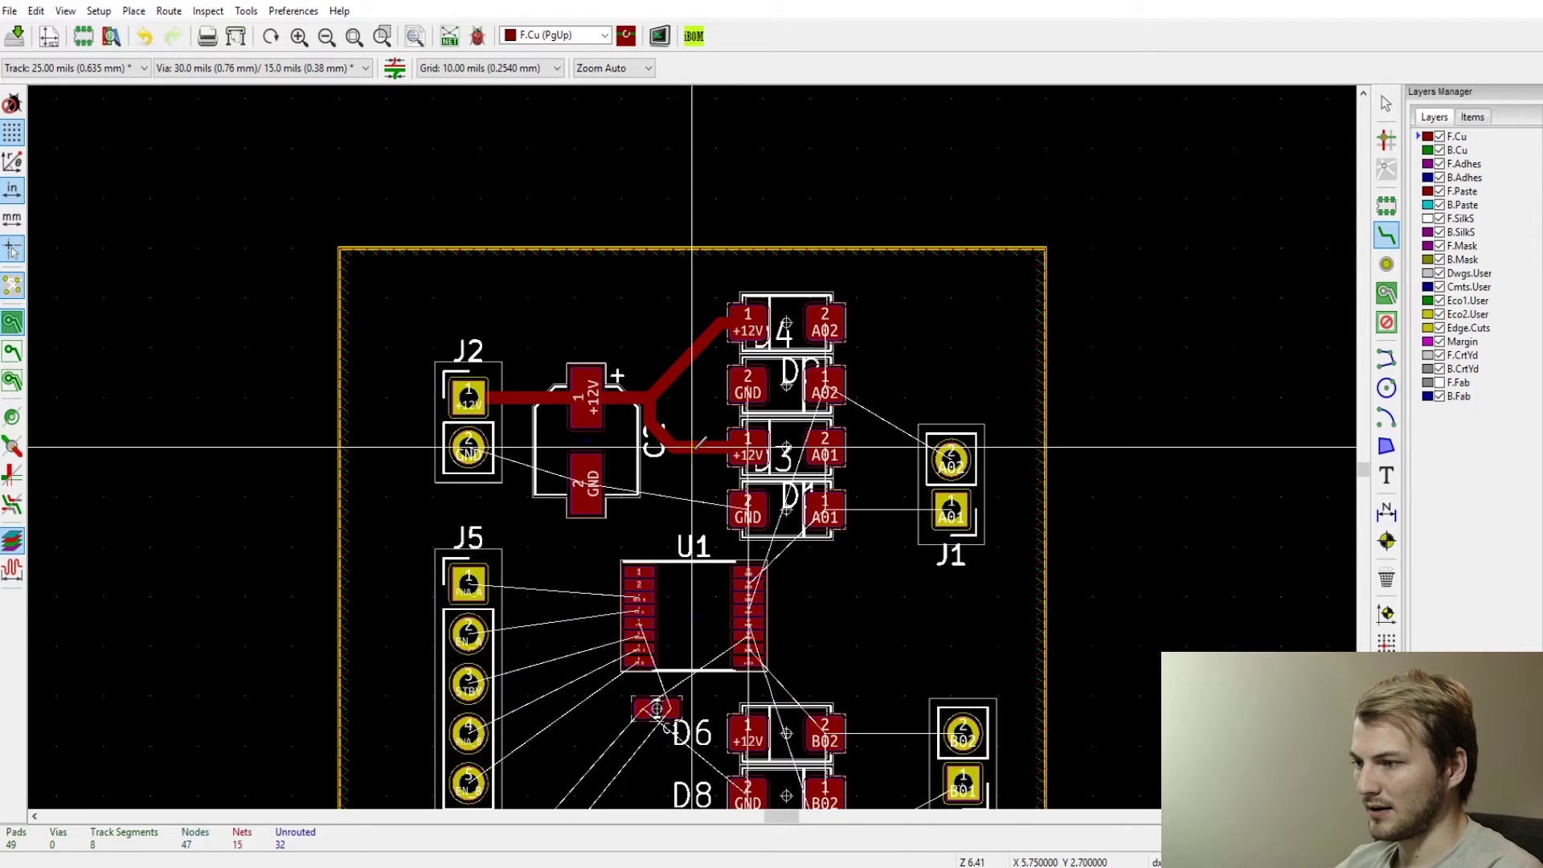
- Route a 25 mil +12V track on F.Cu from pad 1 of diode D6 straight up to pad 9 of U1
scroll(747, 731, "up", 3)
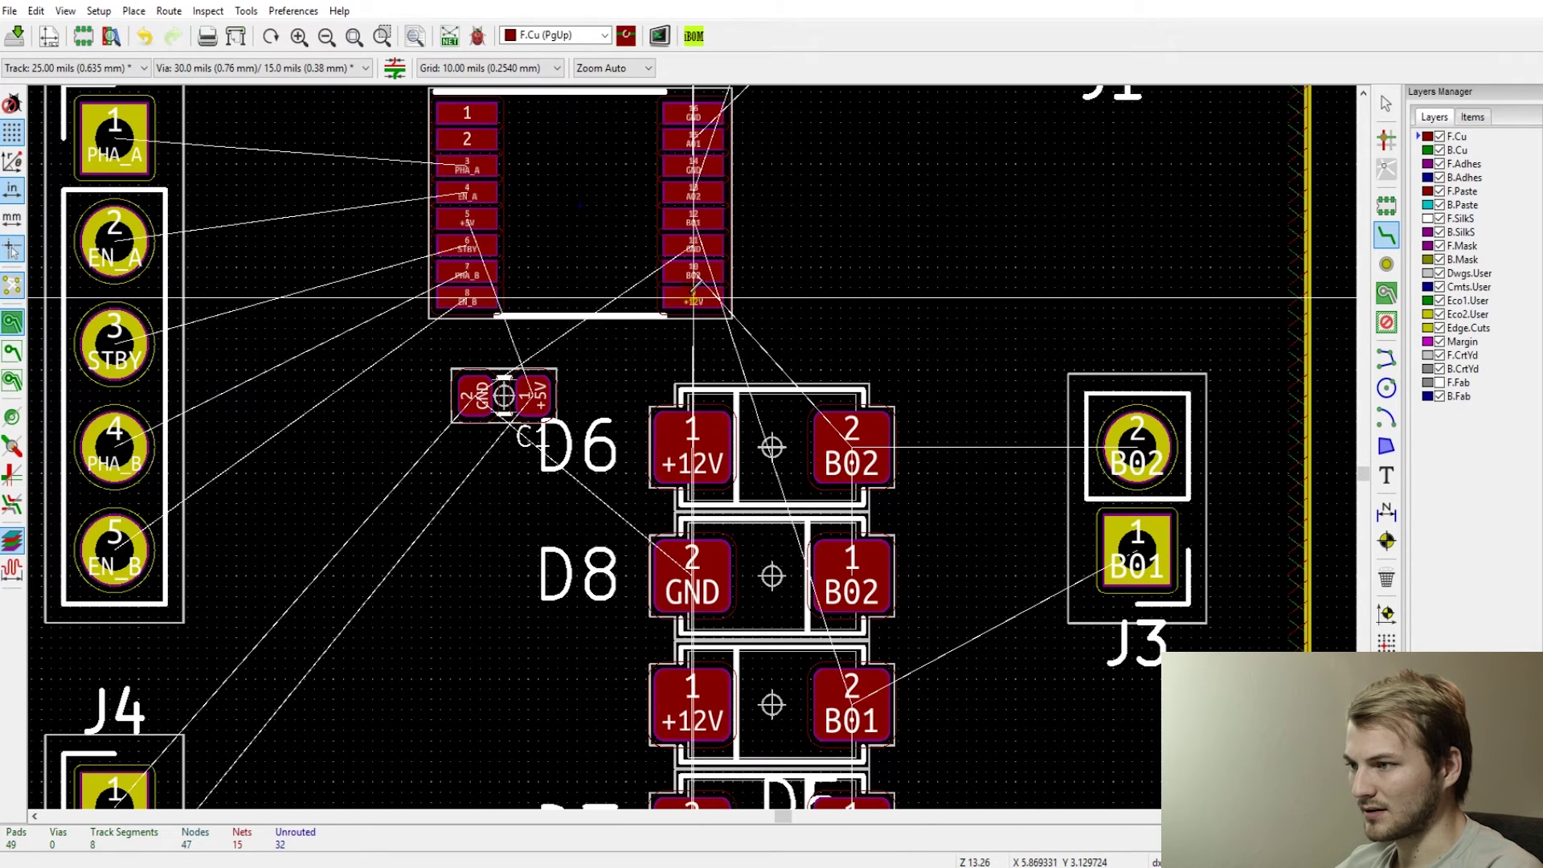
left_click(692, 446)
left_click(692, 294)
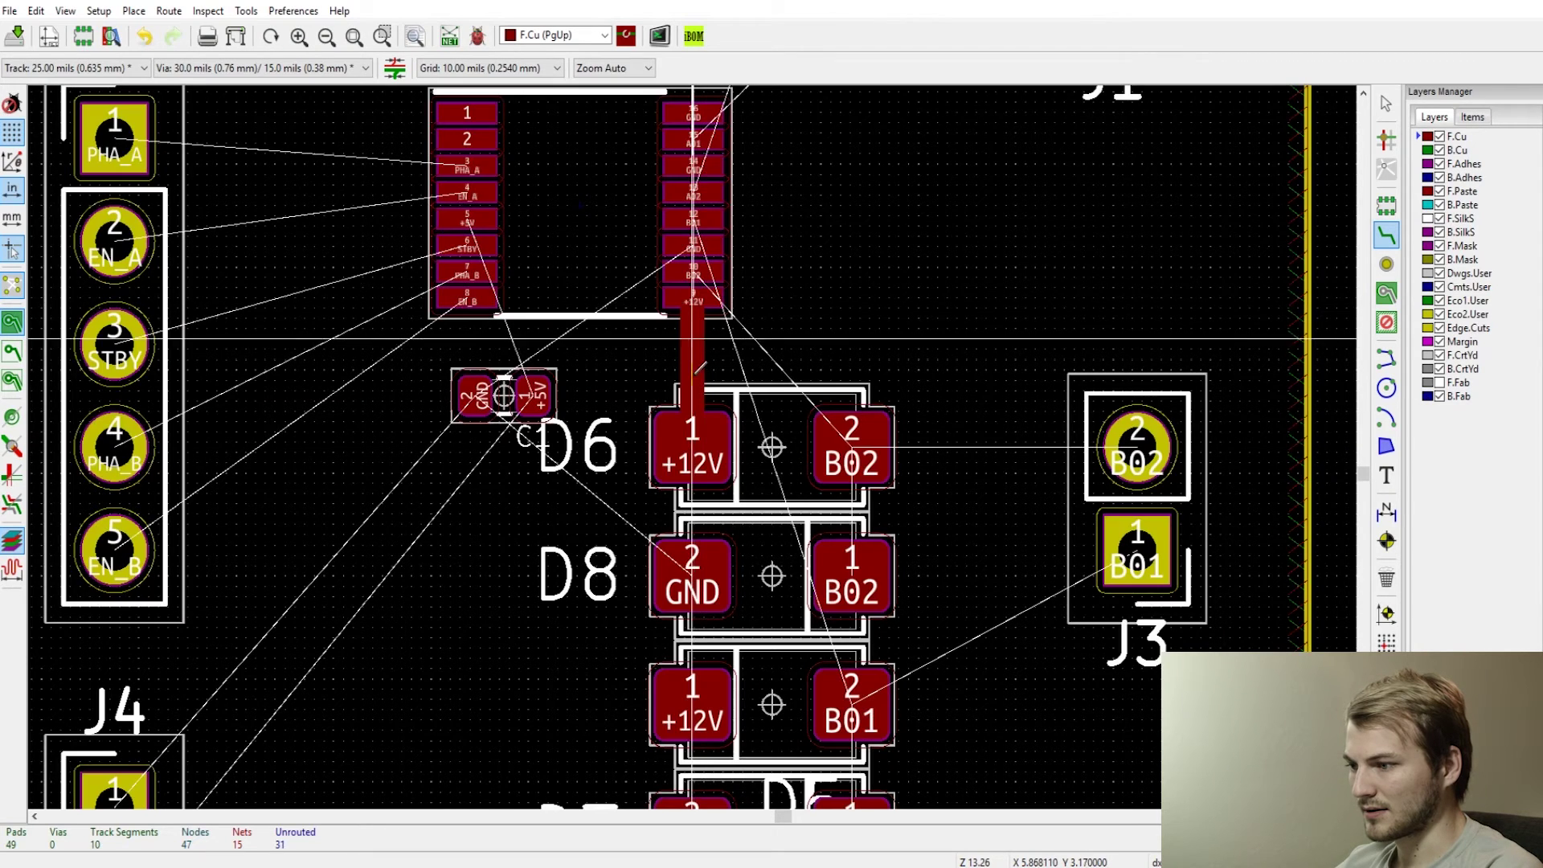
- Route a +12V track on F.Cu from pad 1 of the diode between D8 and D7 up through U1 to the track feeding D3
scroll(692, 294, "down", 1)
left_click(693, 706)
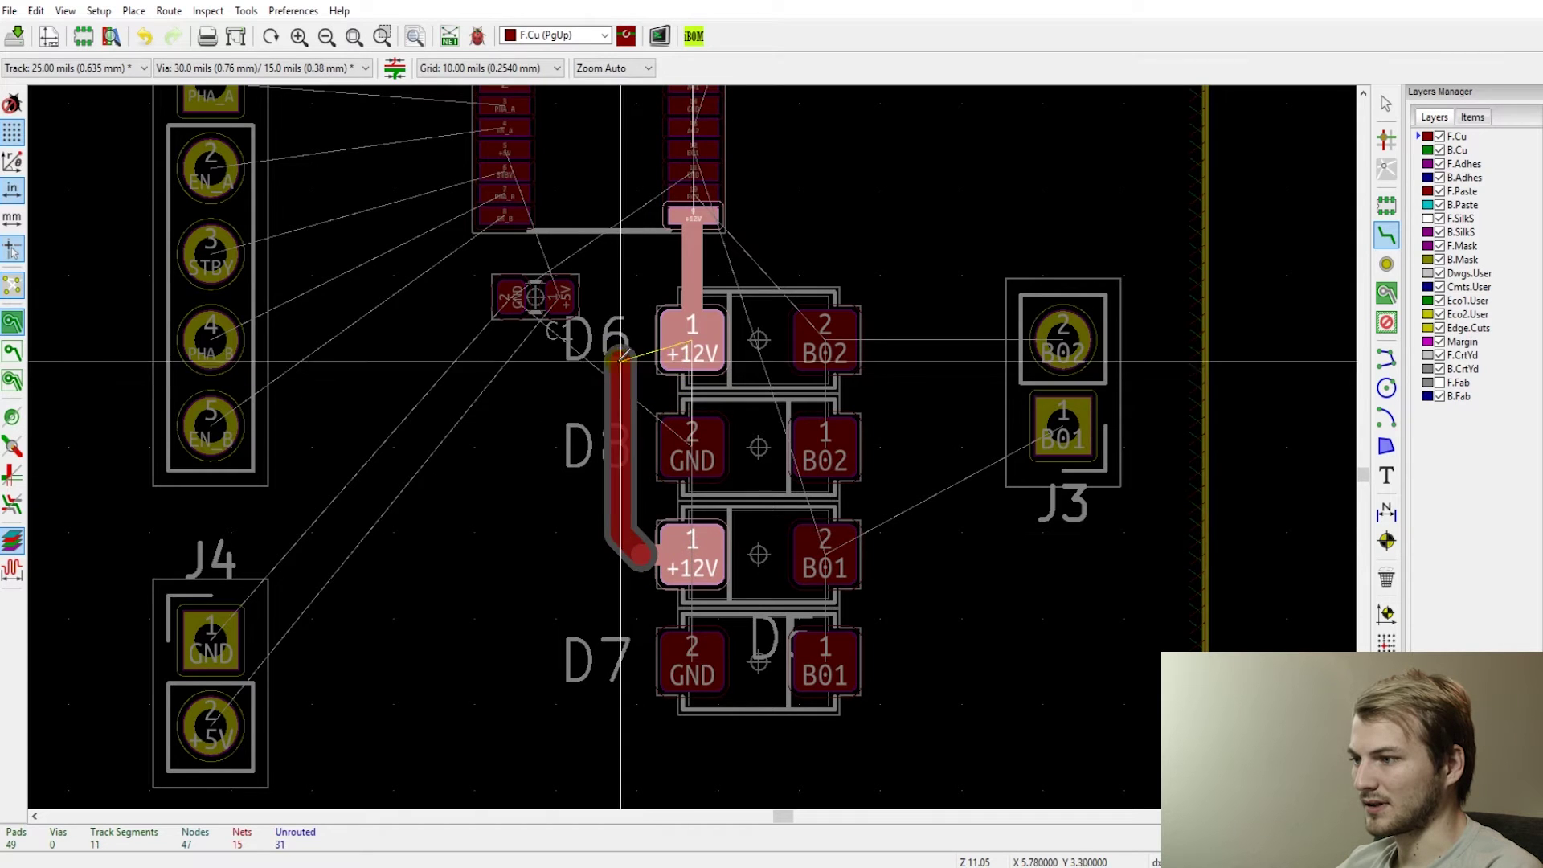
left_click(613, 327)
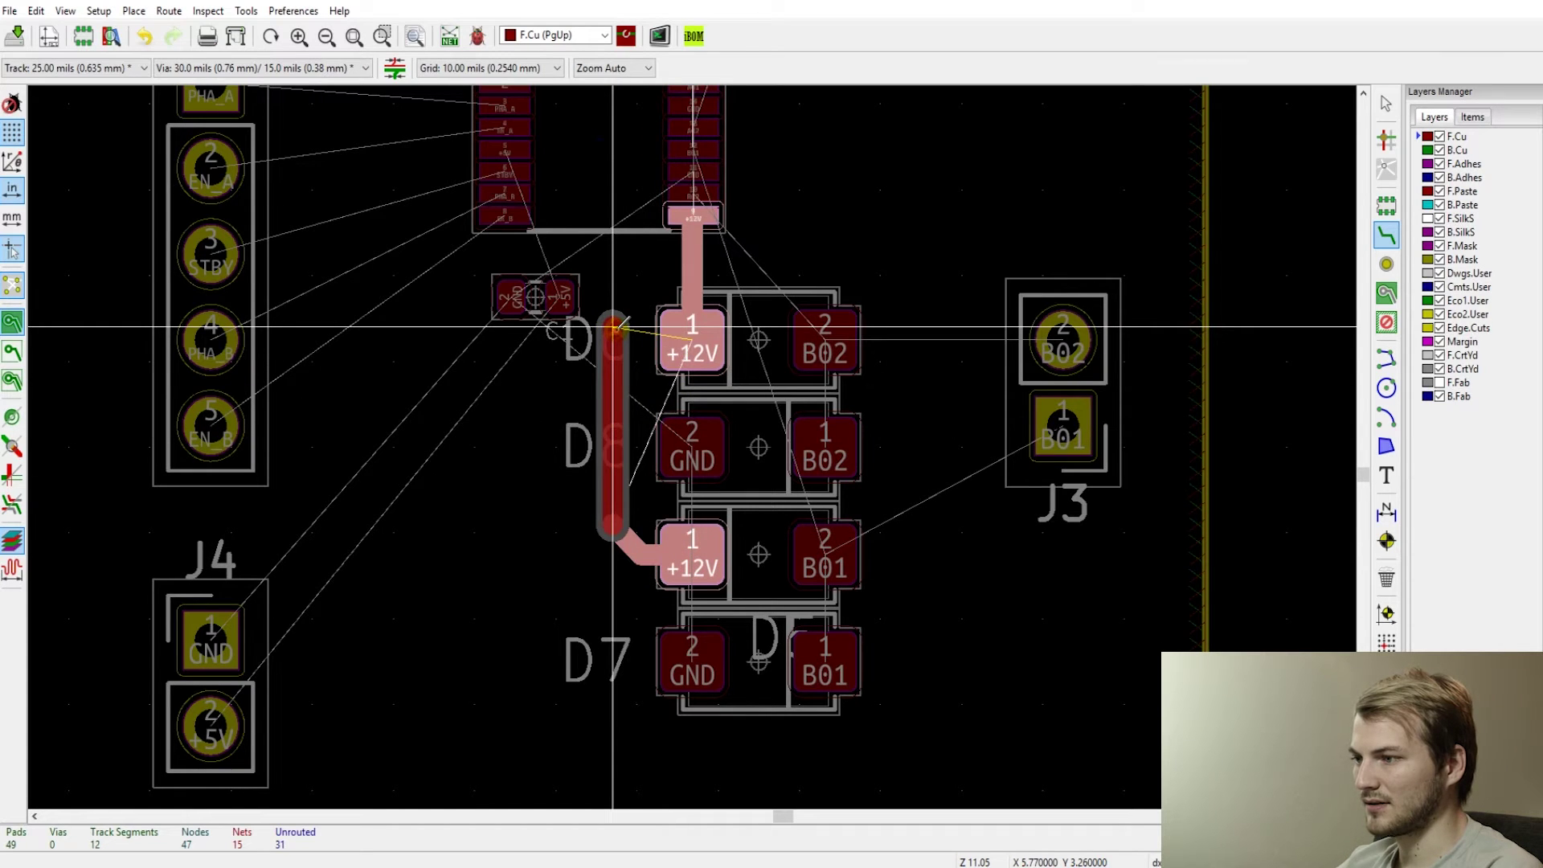
left_click(614, 328)
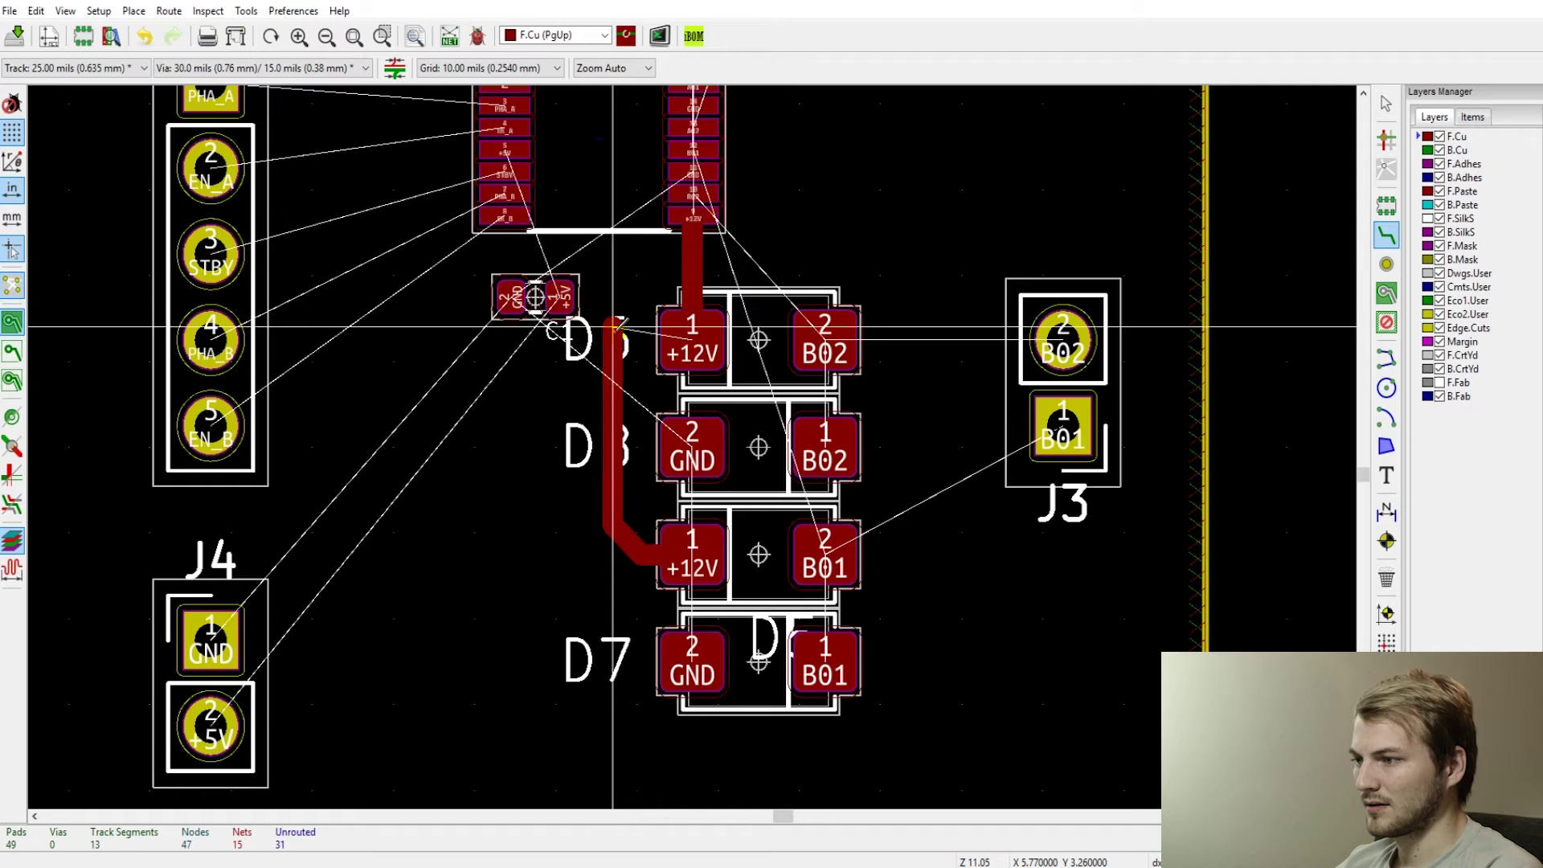
scroll(613, 191, "down", 1)
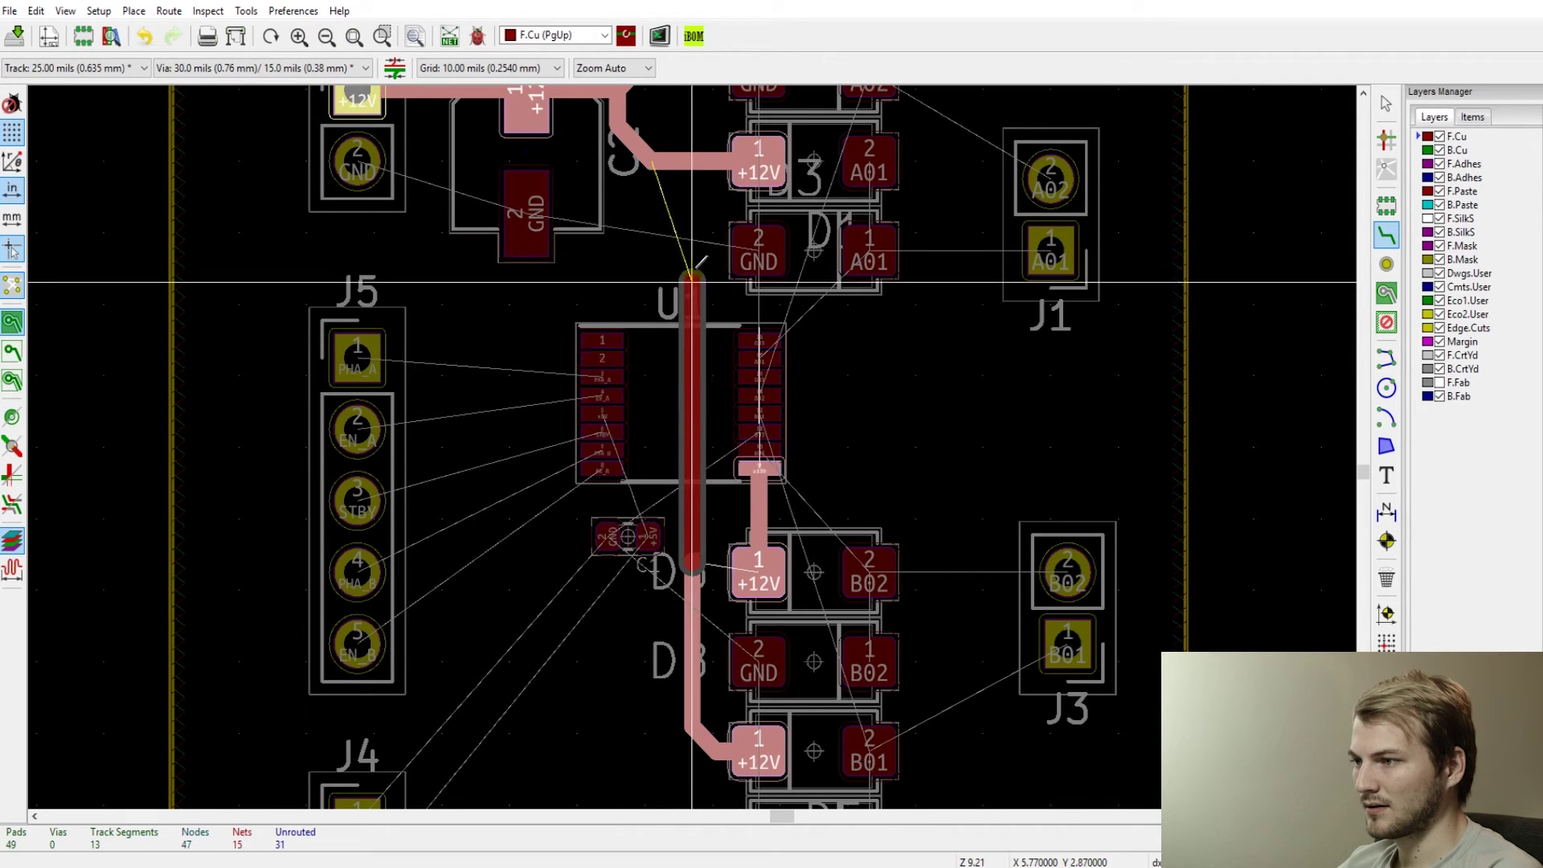
left_click(696, 158)
- Connect pad 1 of diode D6 to the vertical +12V track with a short horizontal track
left_click(758, 571)
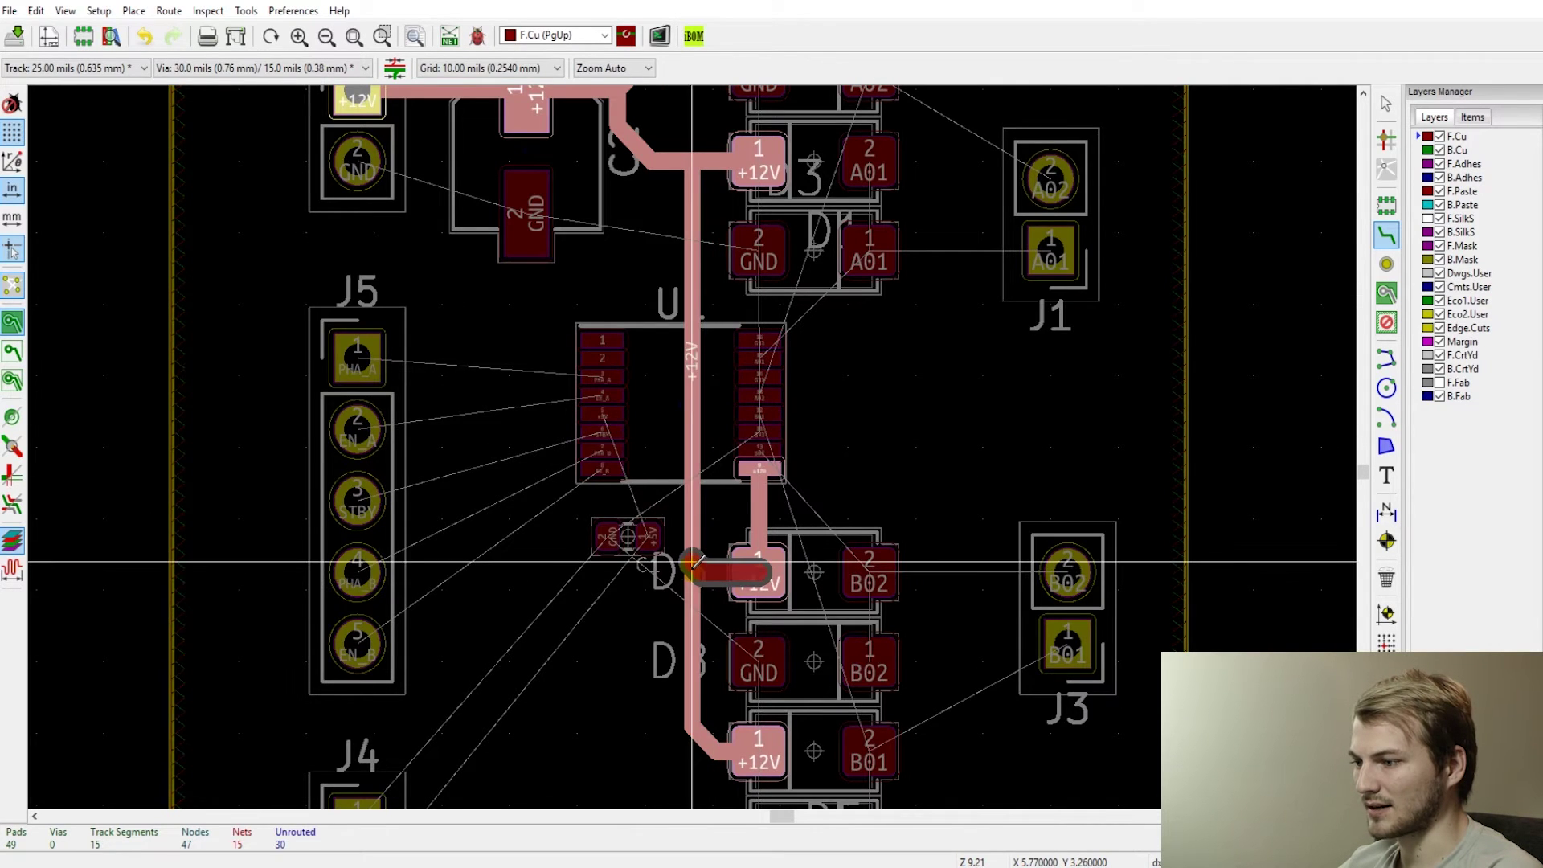
left_click(692, 571)
key("Escape")
scroll(561, 699, "down", 2)
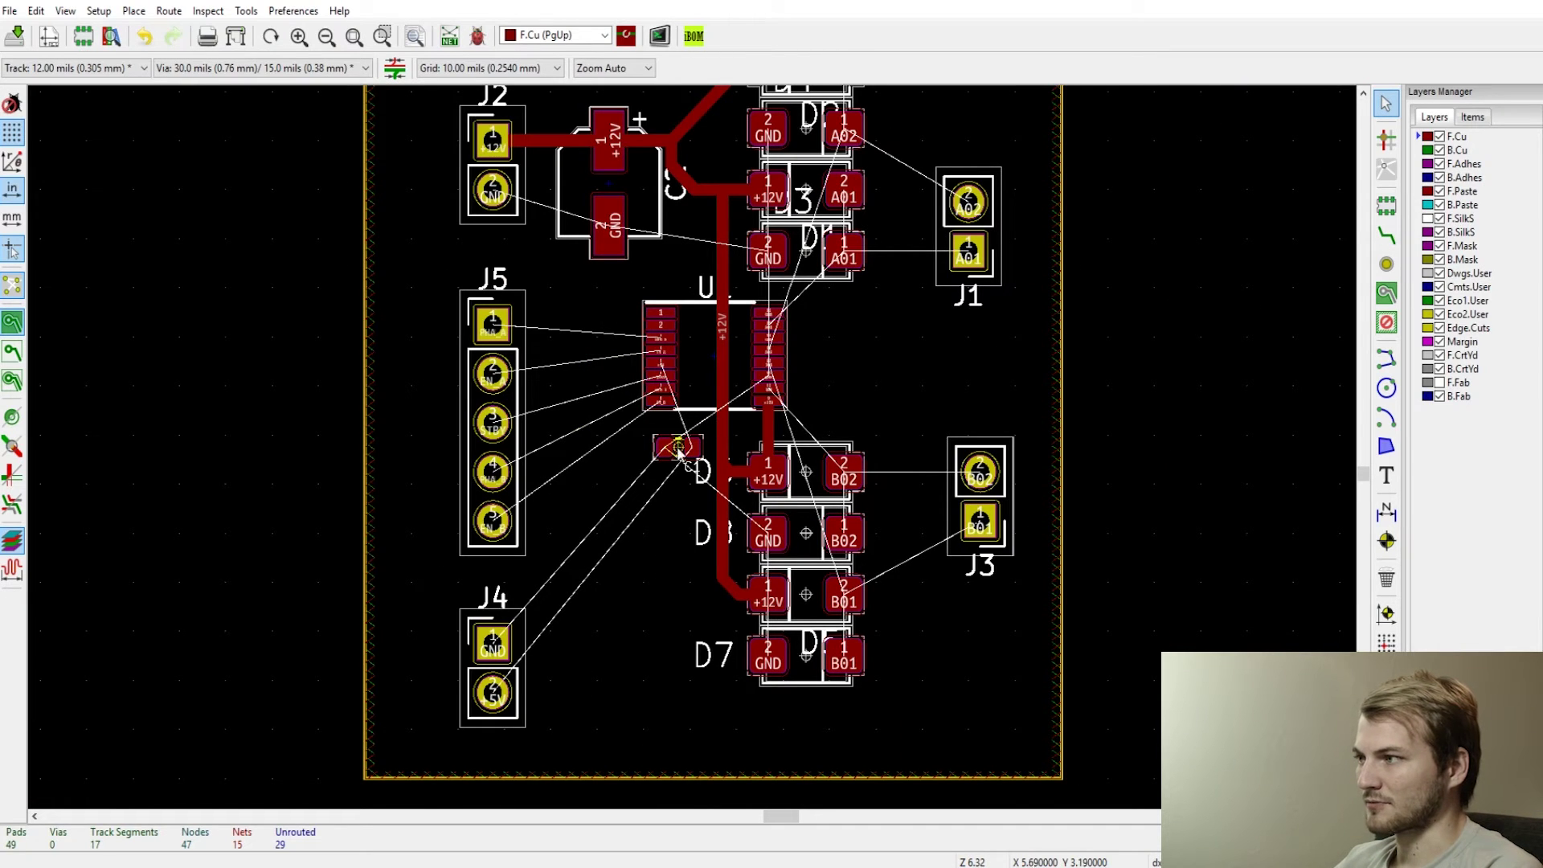
- Review the Default net class's track width in the design rules
left_click(99, 11)
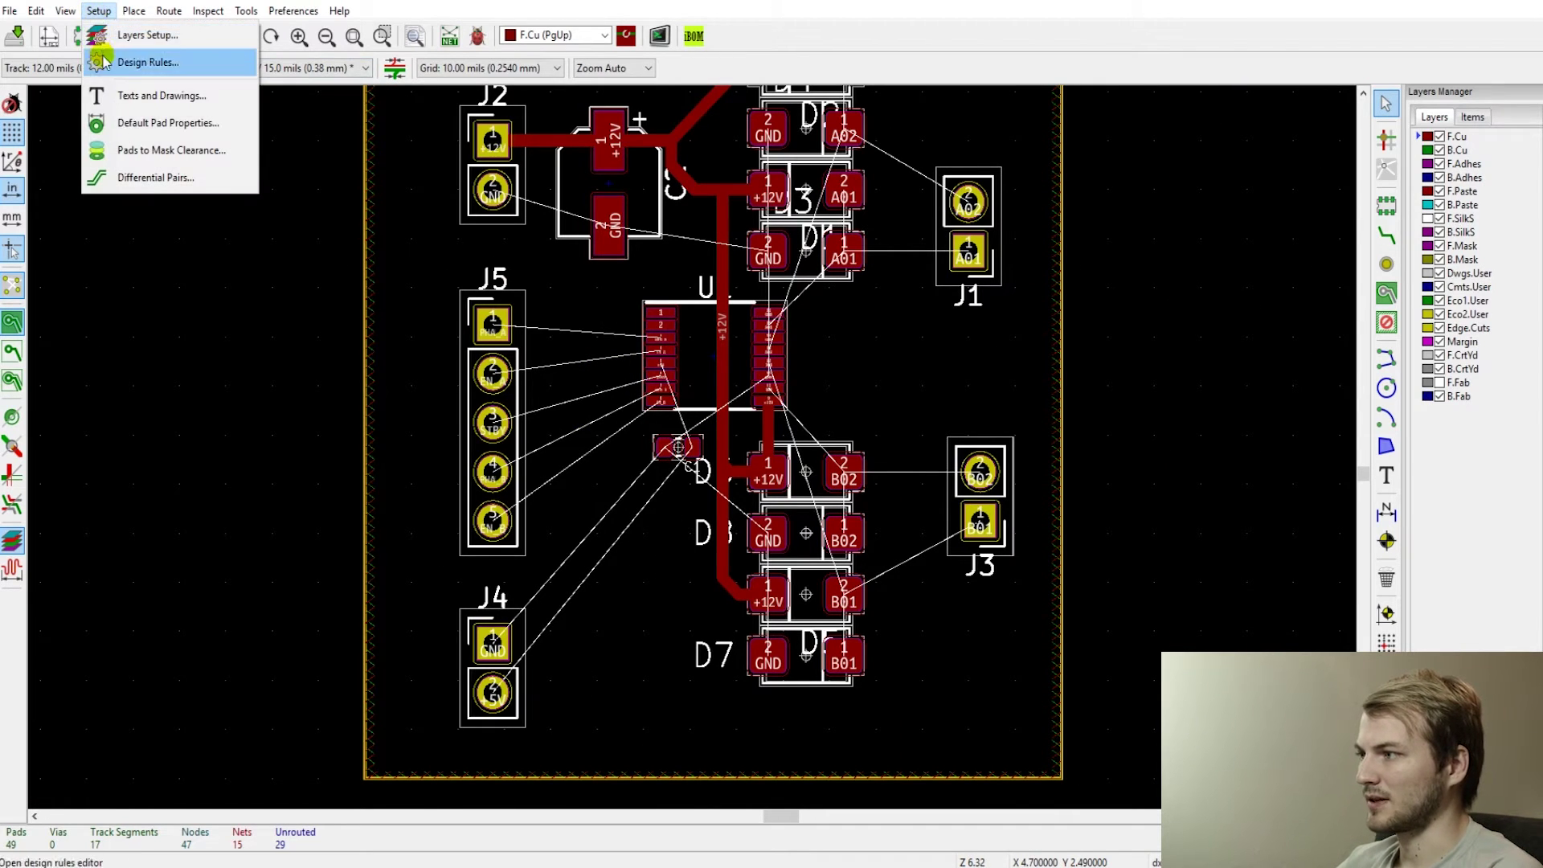
left_click(140, 59)
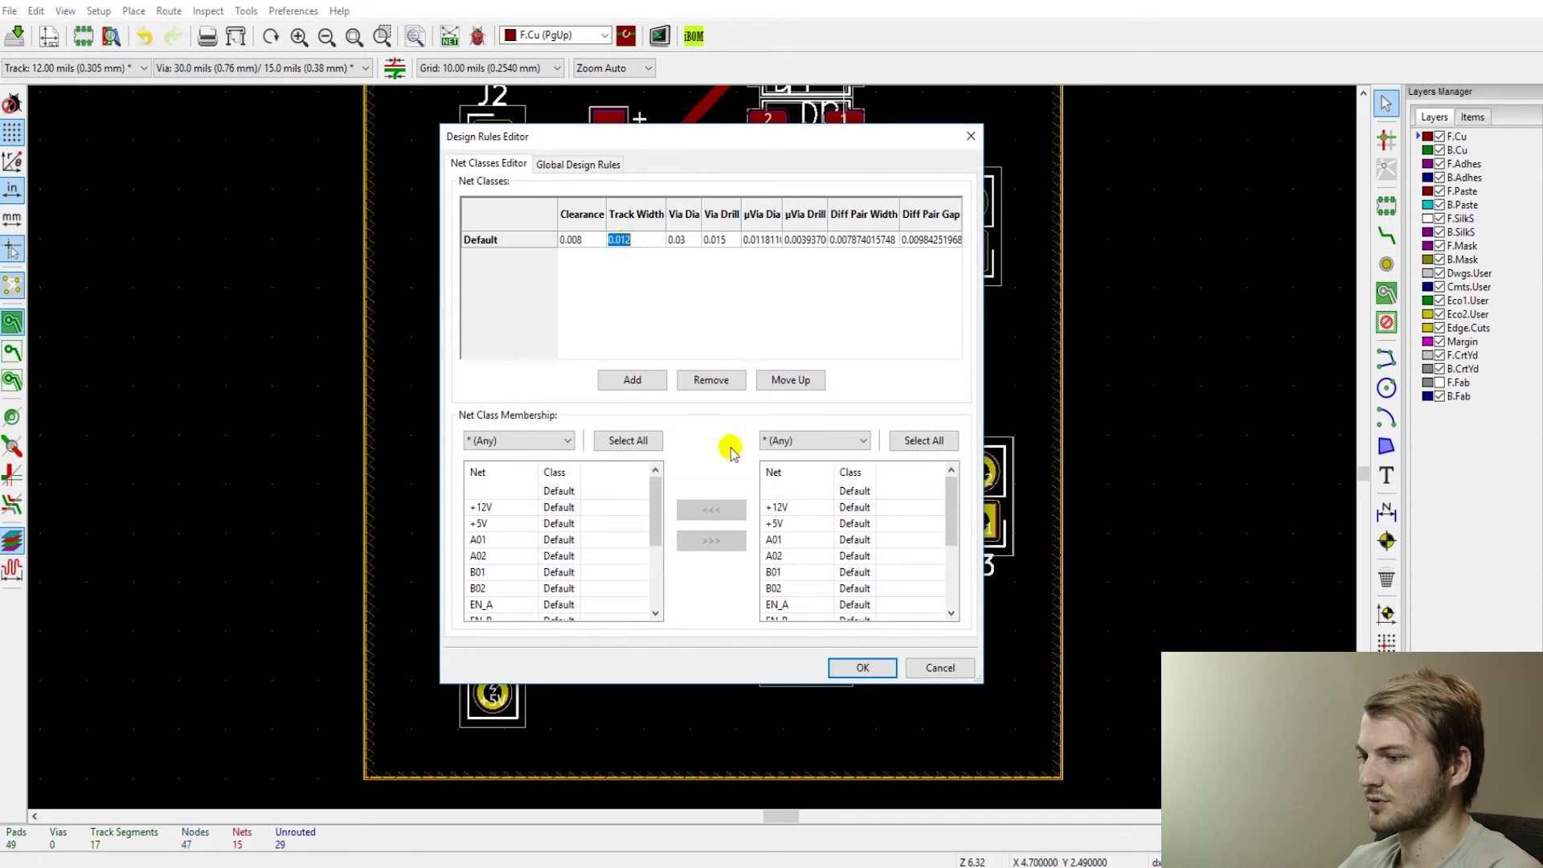
left_click(862, 668)
- Try routing the +5V track diagonally from C1 pad 1 to J4 pad 2, and undo it
key("x")
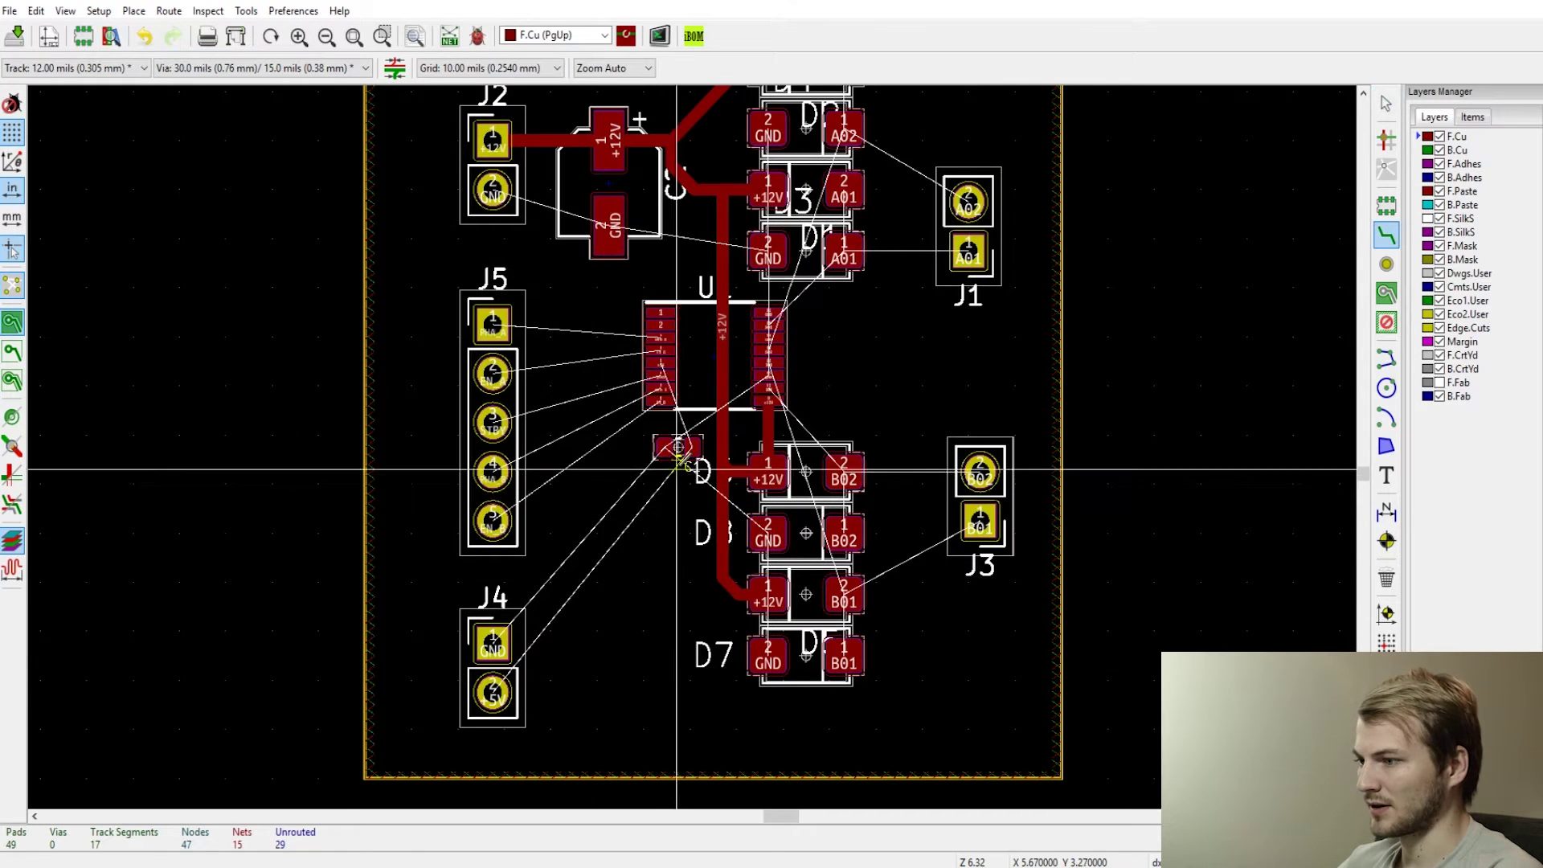
left_click(689, 447)
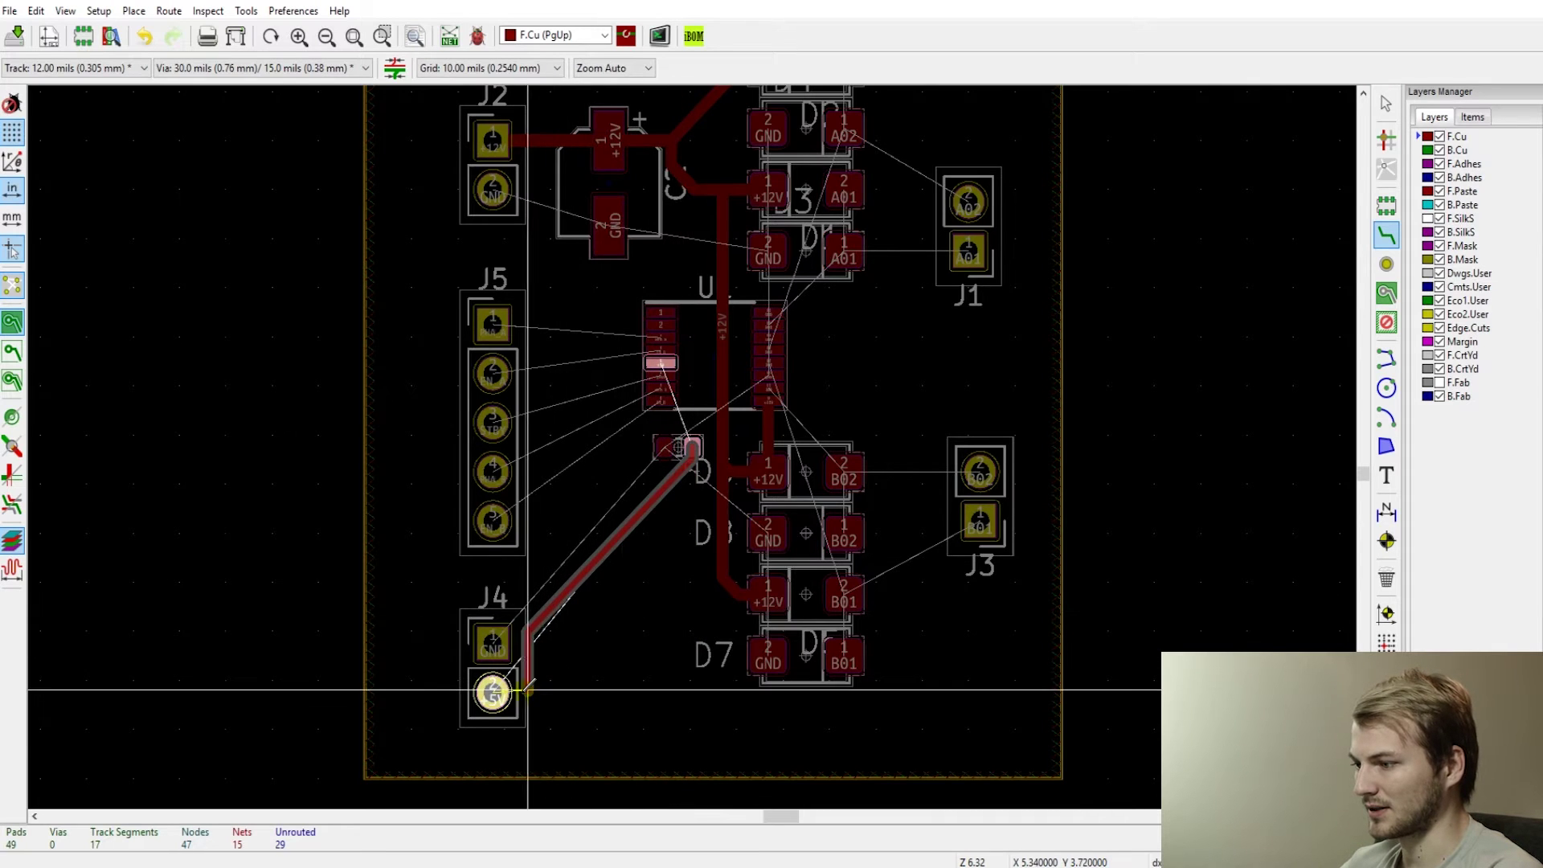
left_click(493, 691)
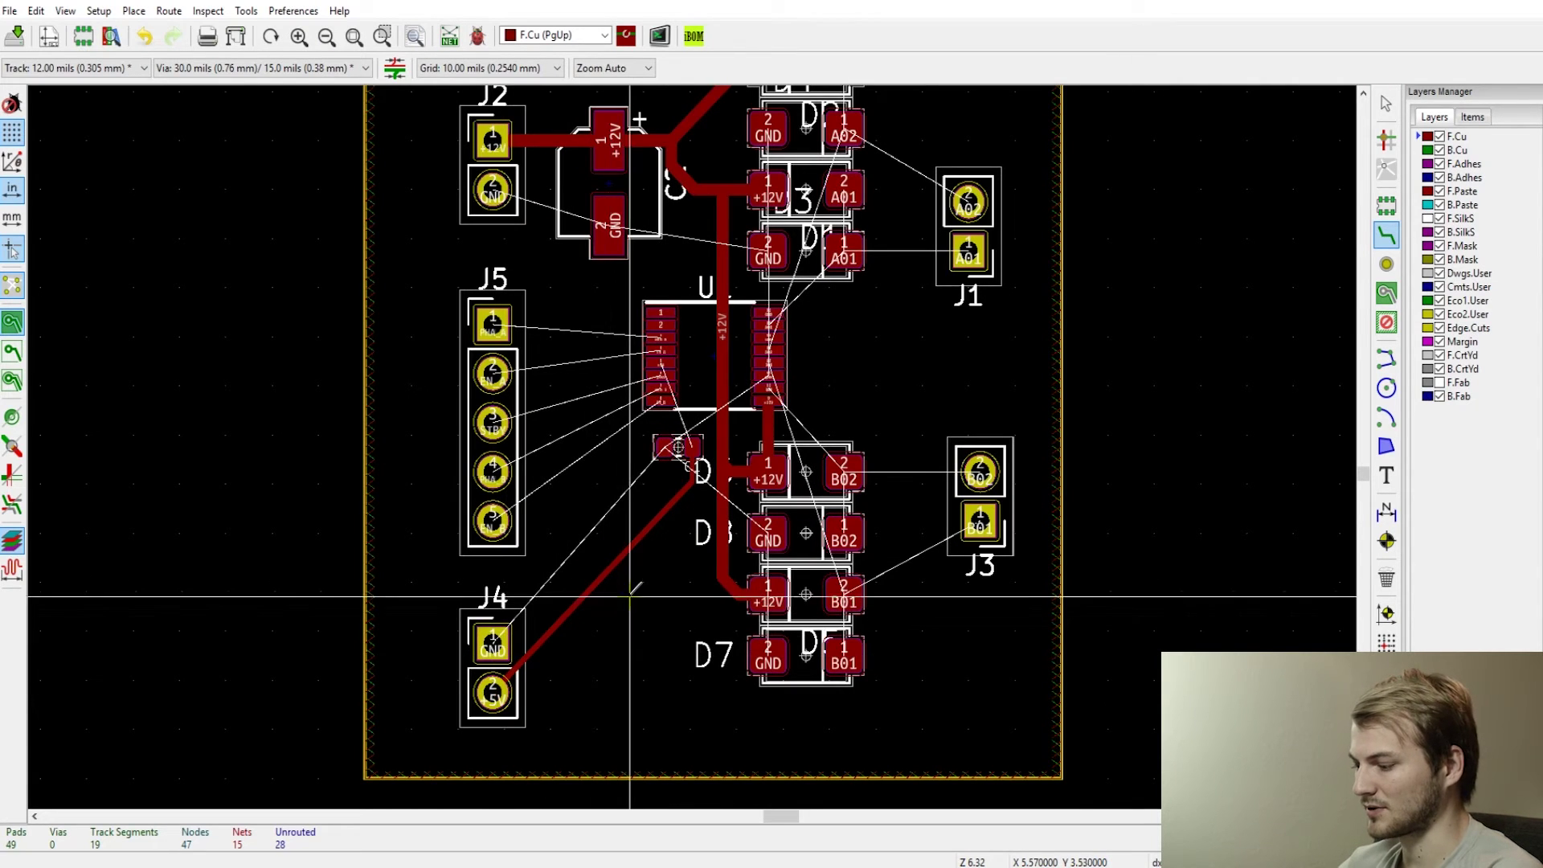
key("Escape")
key("ctrl+z")
- Route a 12 mil +5V track on F.Cu from J4 pad 2 horizontally, diagonally and then straight up to C1 pad 1
key("x")
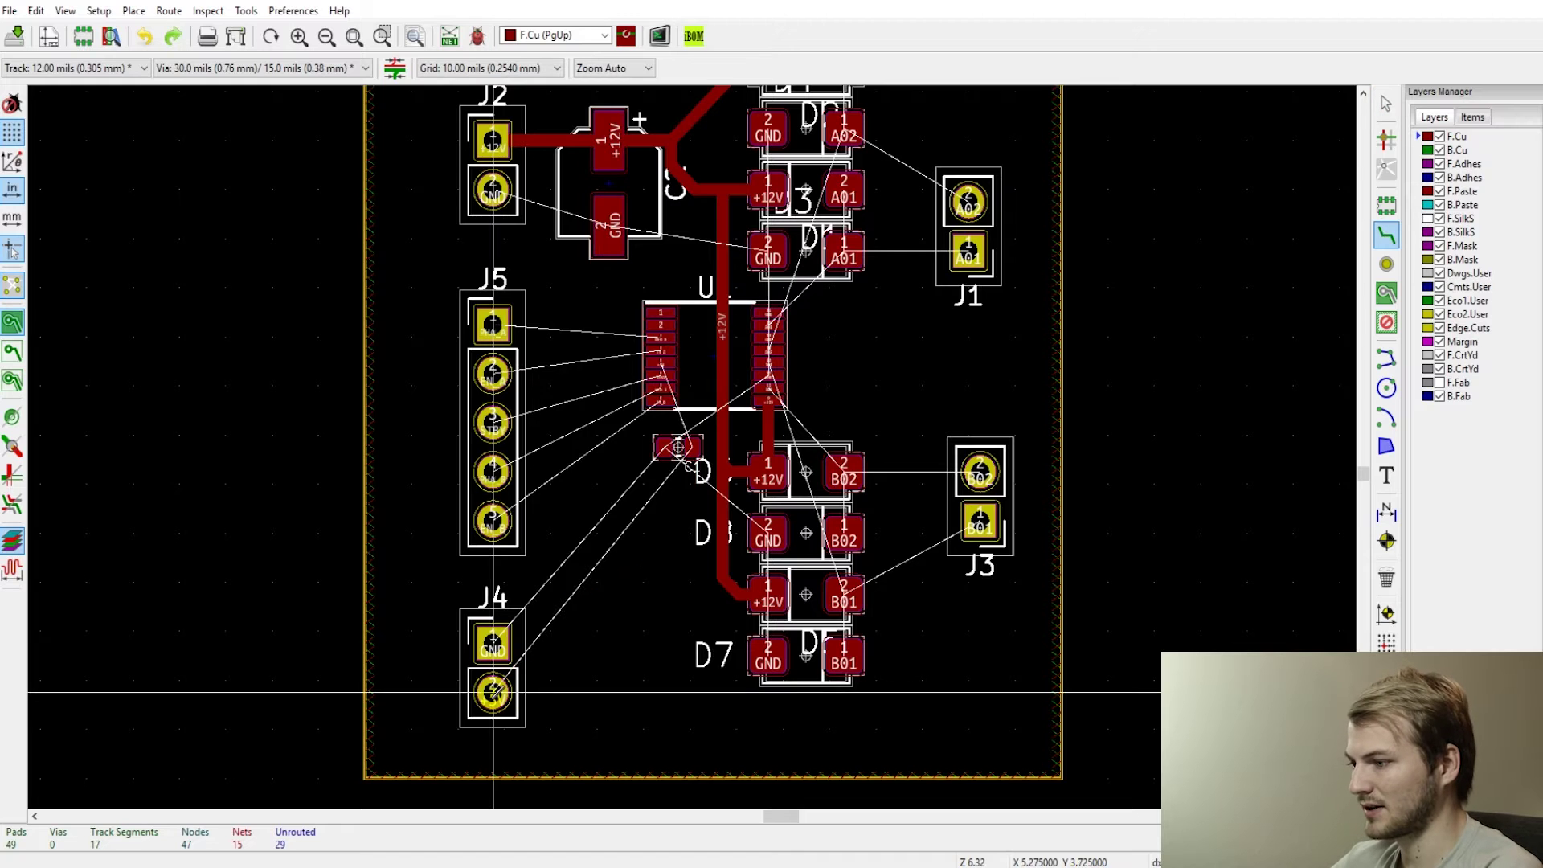
left_click(492, 692)
left_click(625, 654)
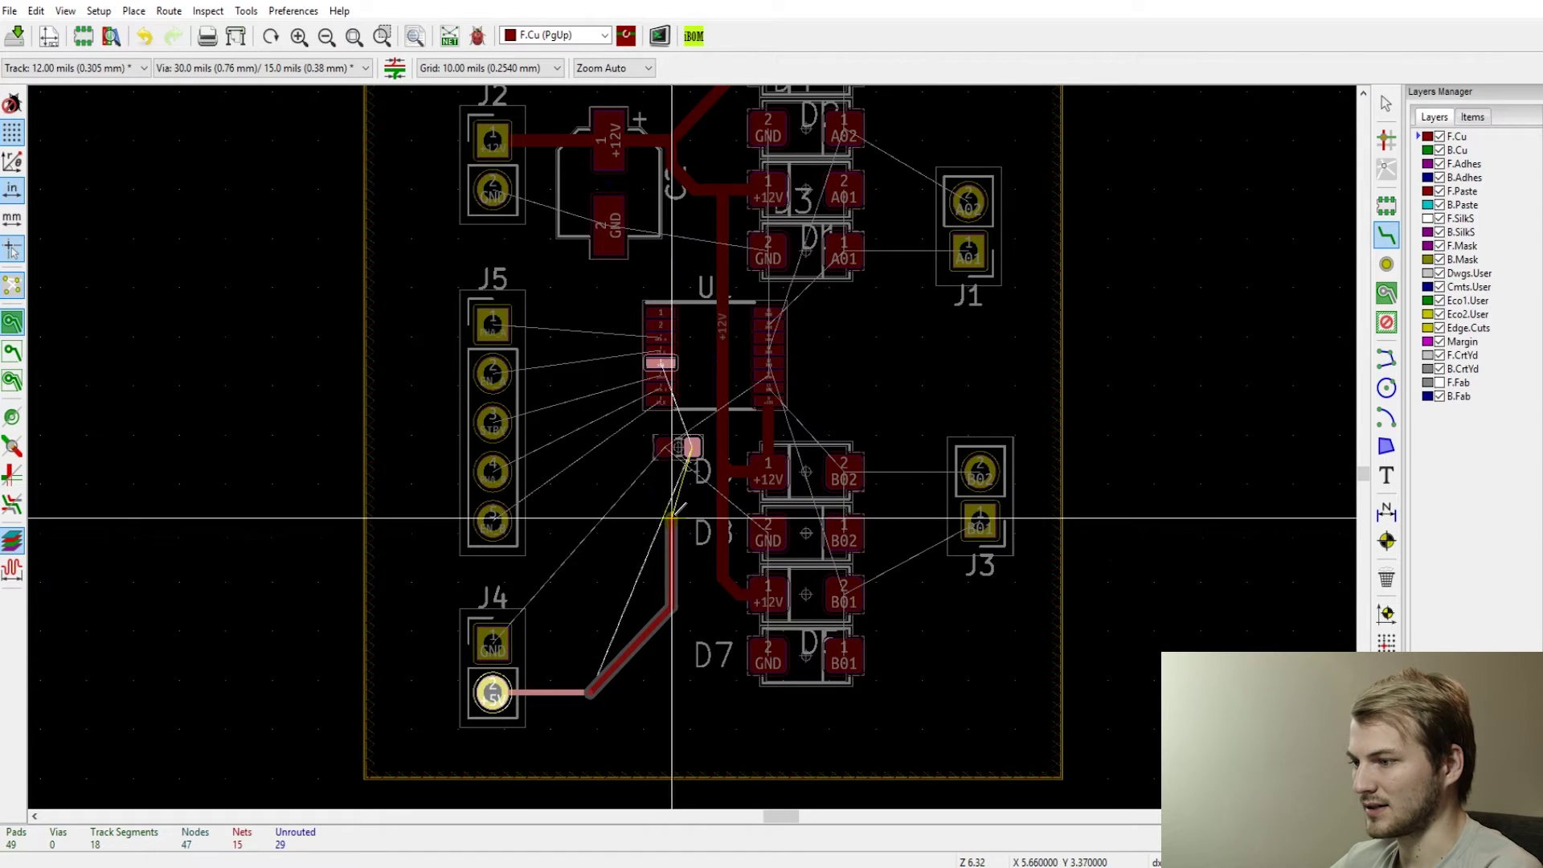
scroll(686, 504, "up", 5)
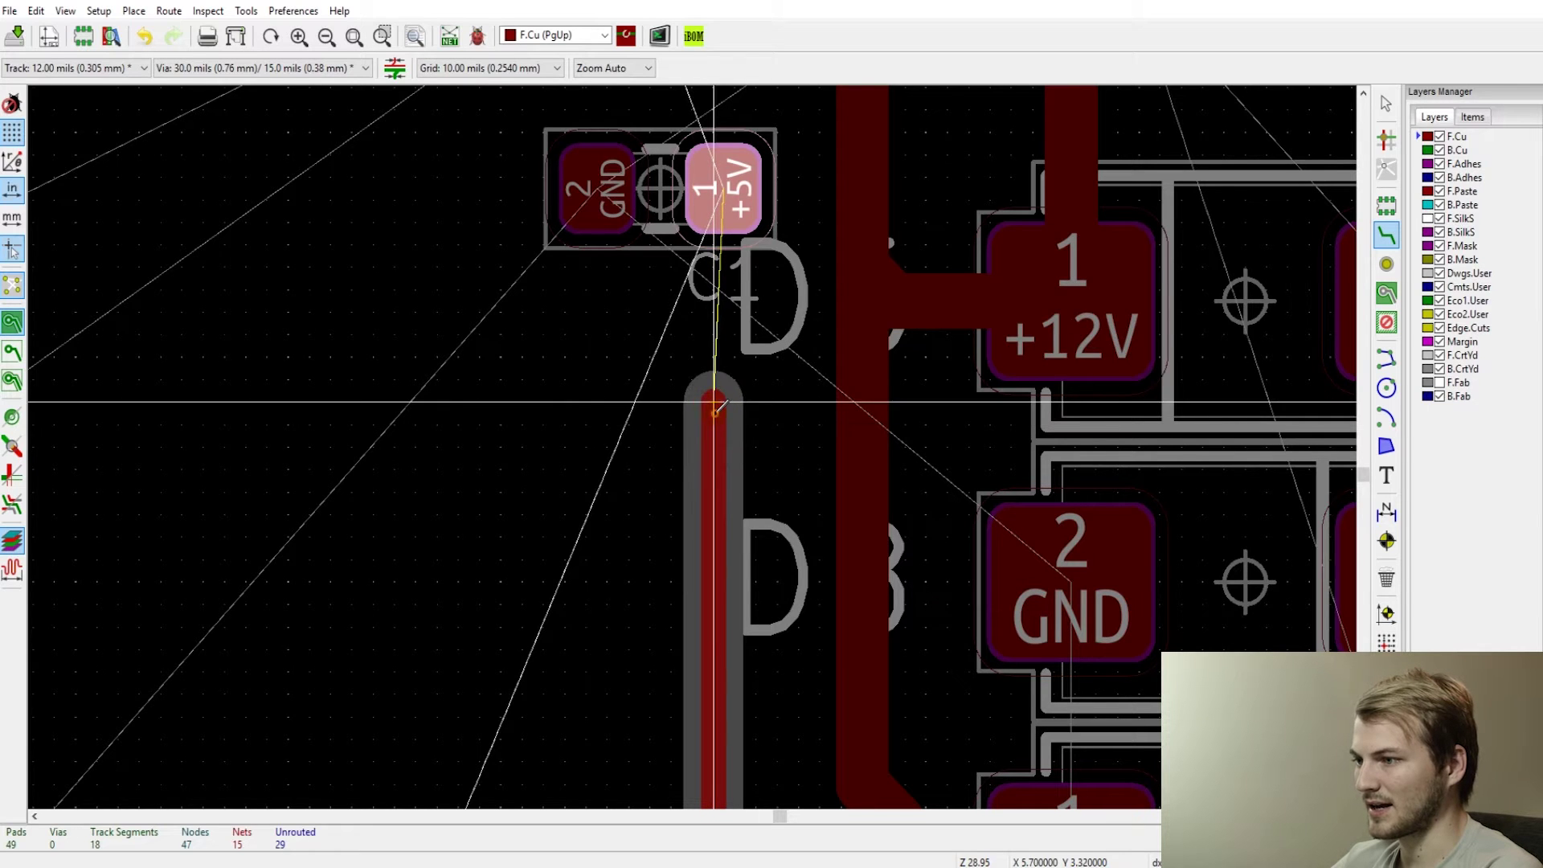
left_click(734, 244)
- Route the +5V track on F.Cu from U1 pad 5 down to C1 pad 1
scroll(733, 244, "down", 3)
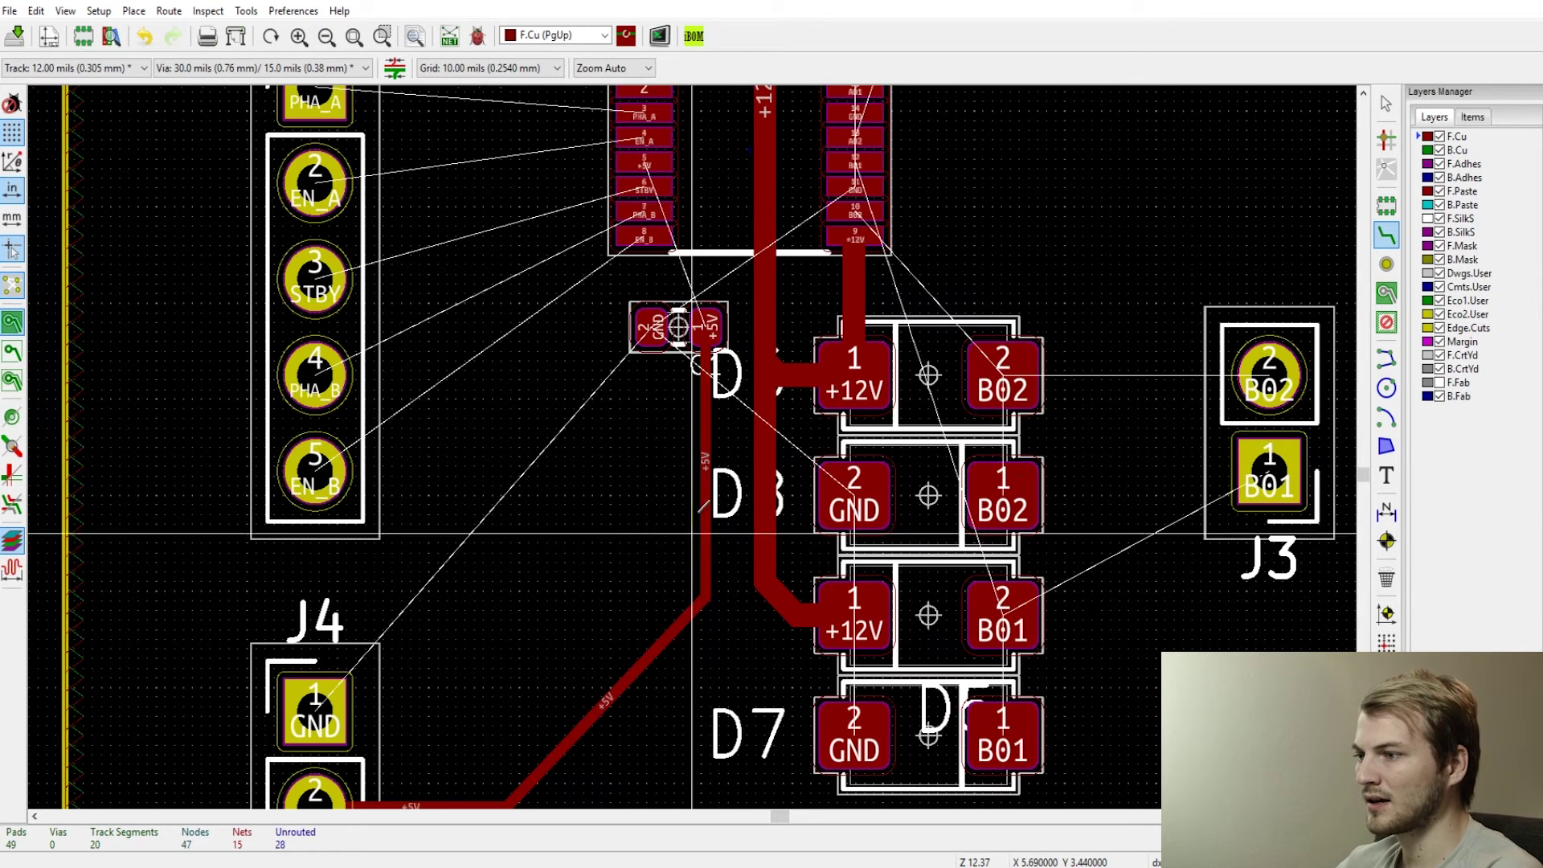
left_click(706, 327)
left_click(705, 327)
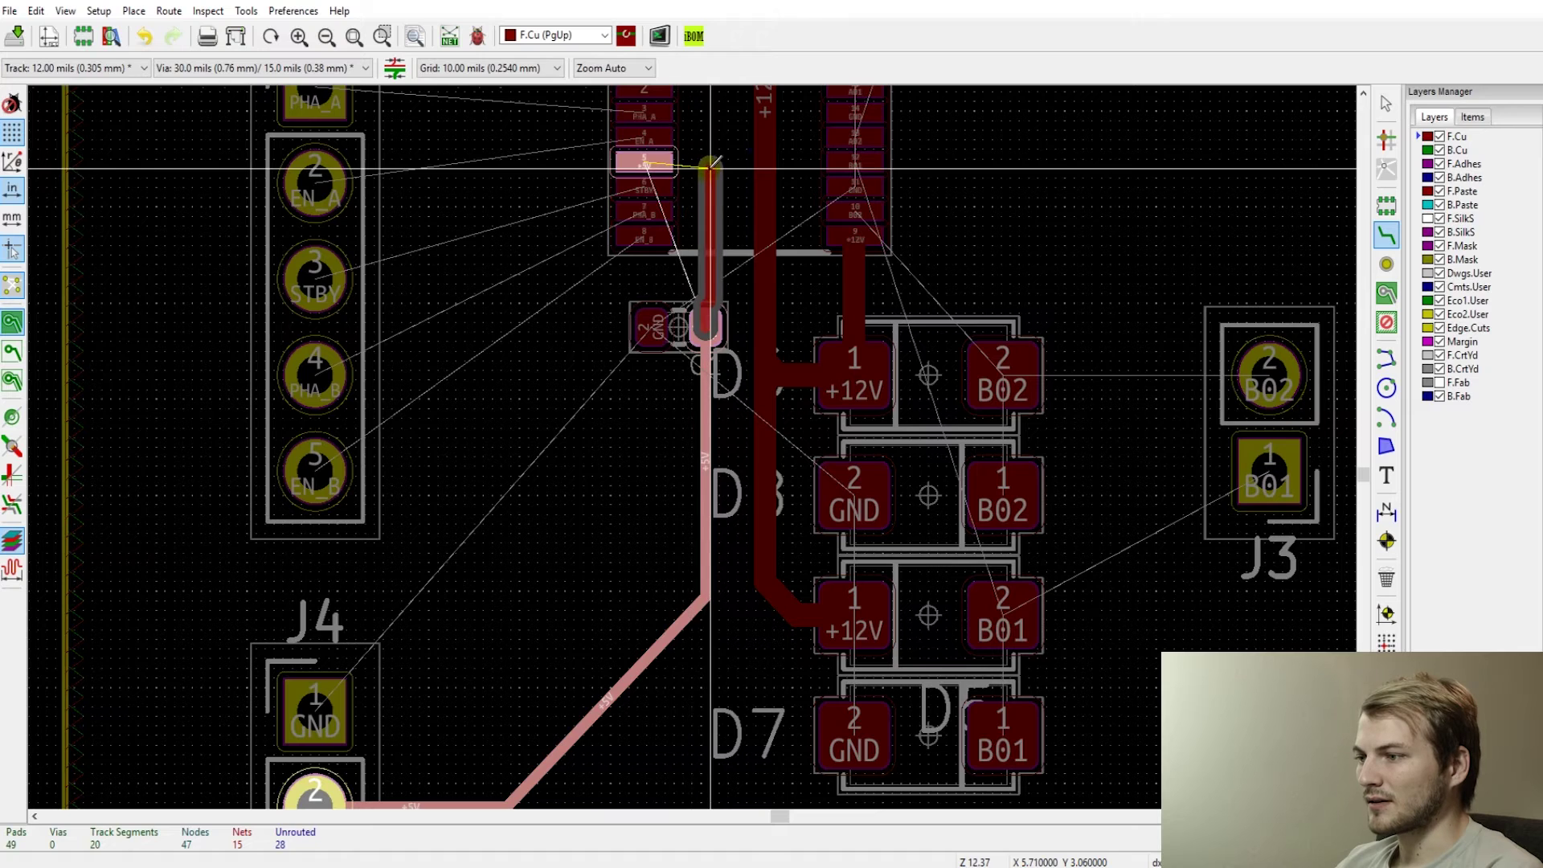
scroll(702, 178, "down", 4)
scroll(661, 439, "up", 1)
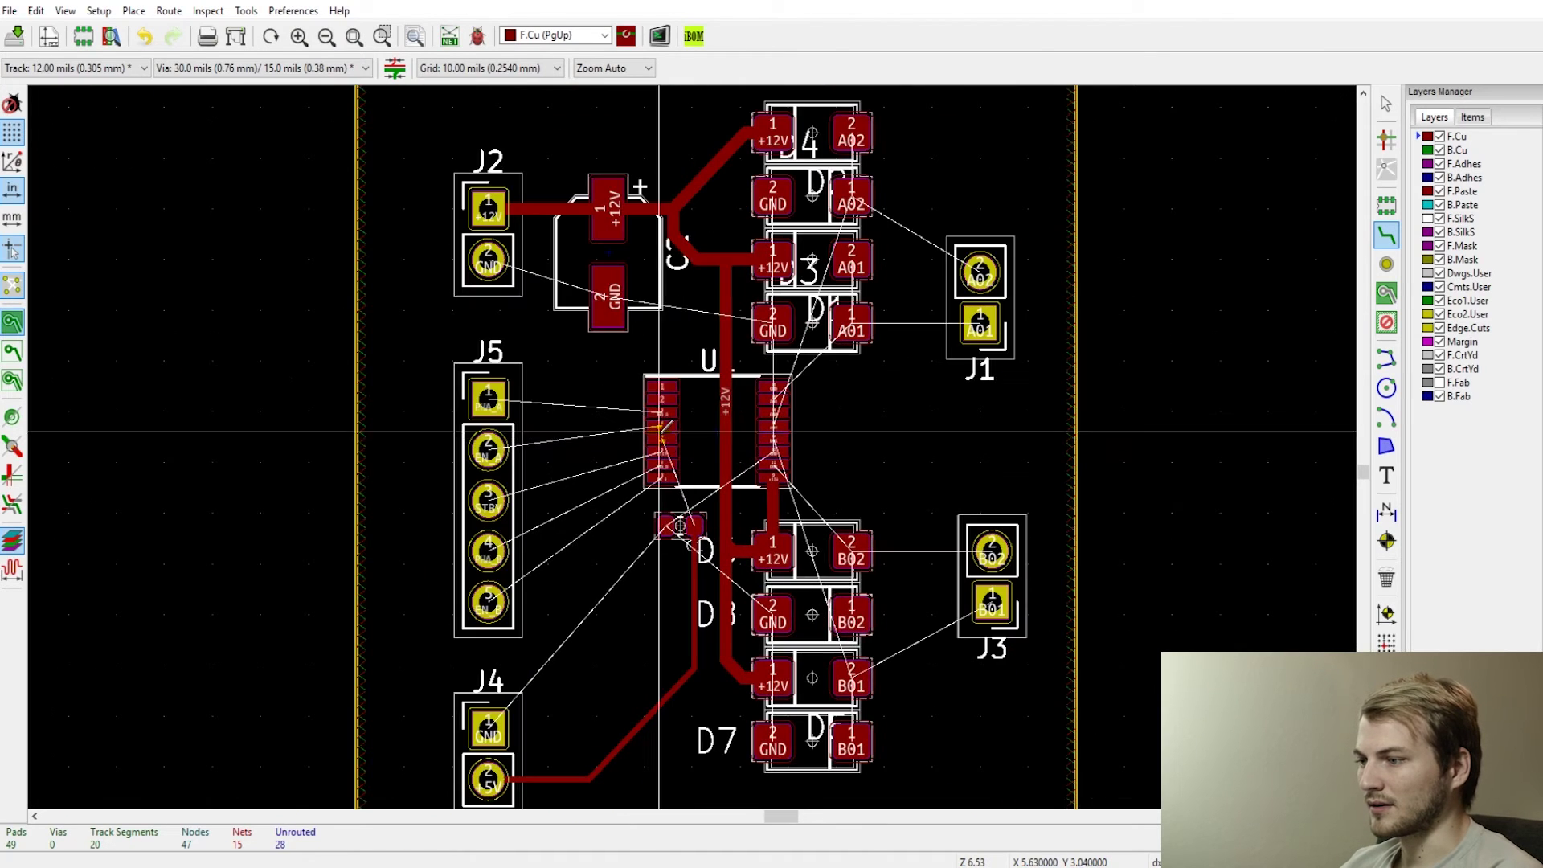
scroll(661, 439, "up", 3)
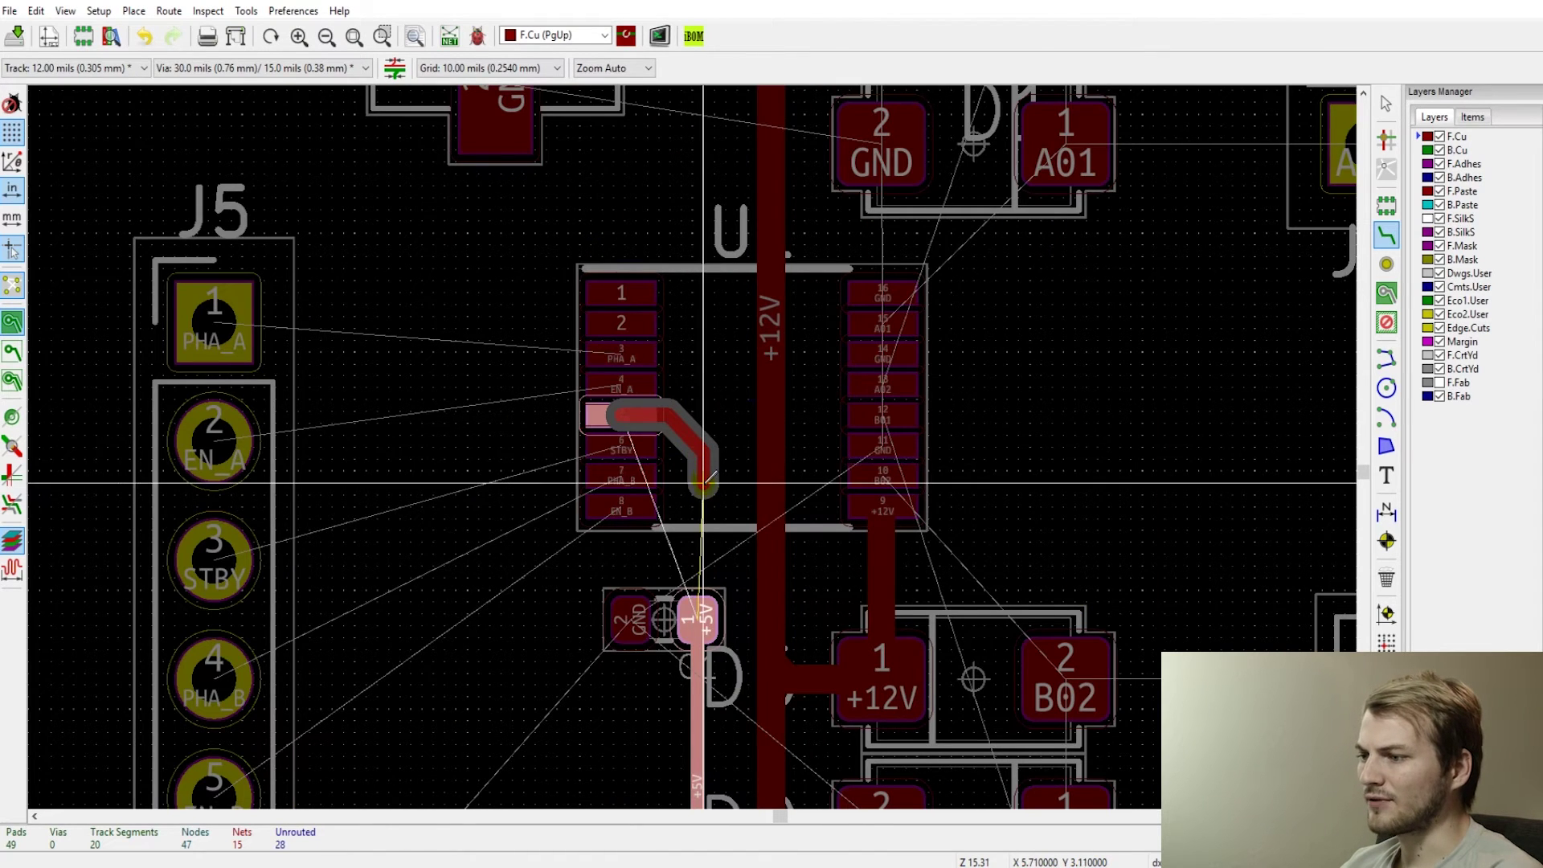
left_click(698, 617)
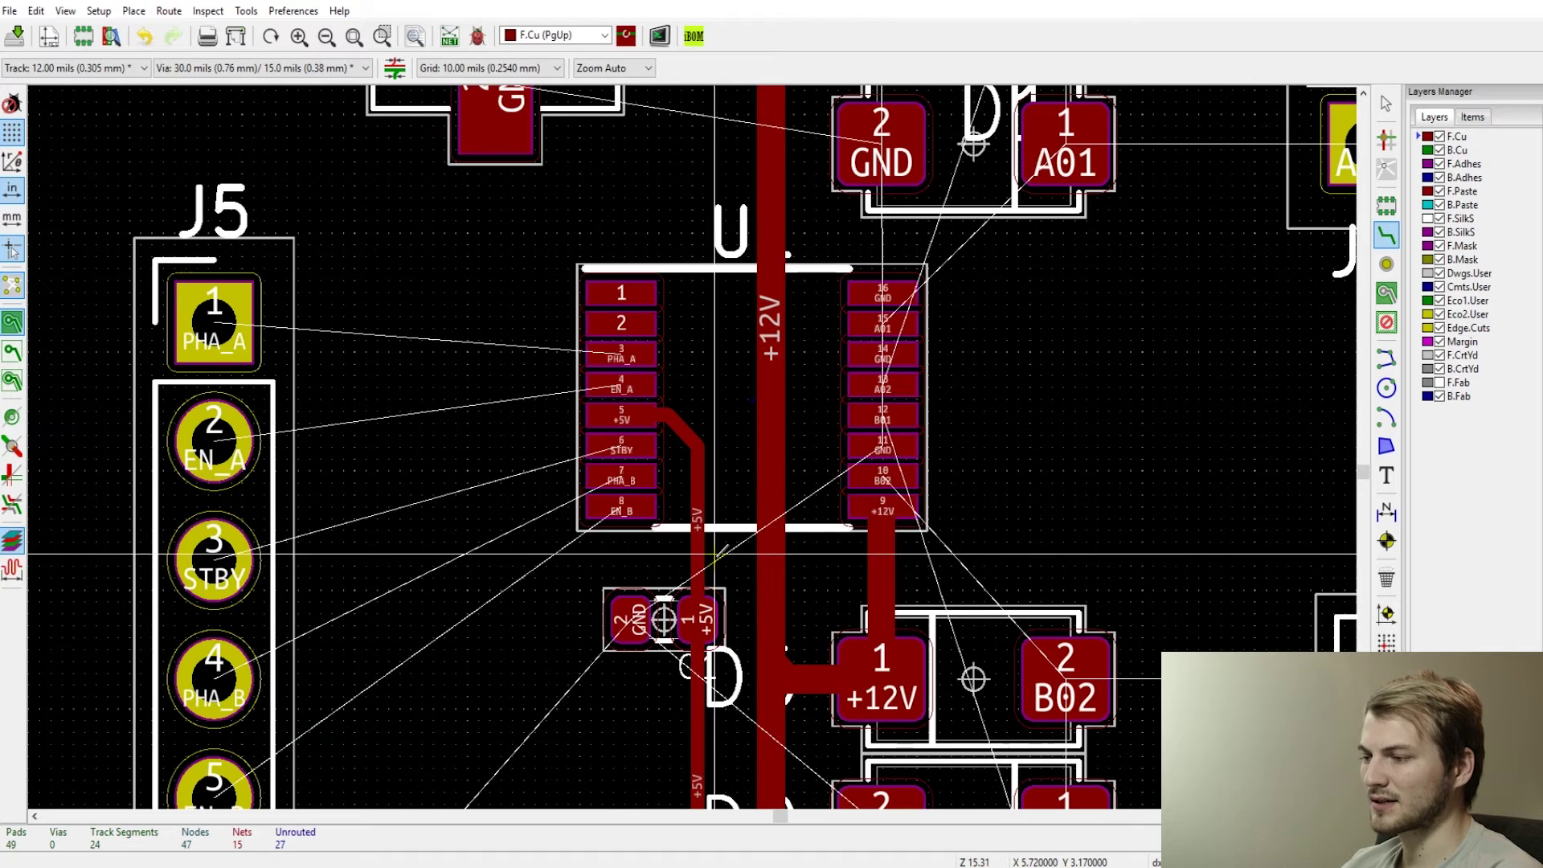
- Fill all copper zones to check the pour around U1 and the +5V track, and clear the fills again
key("b")
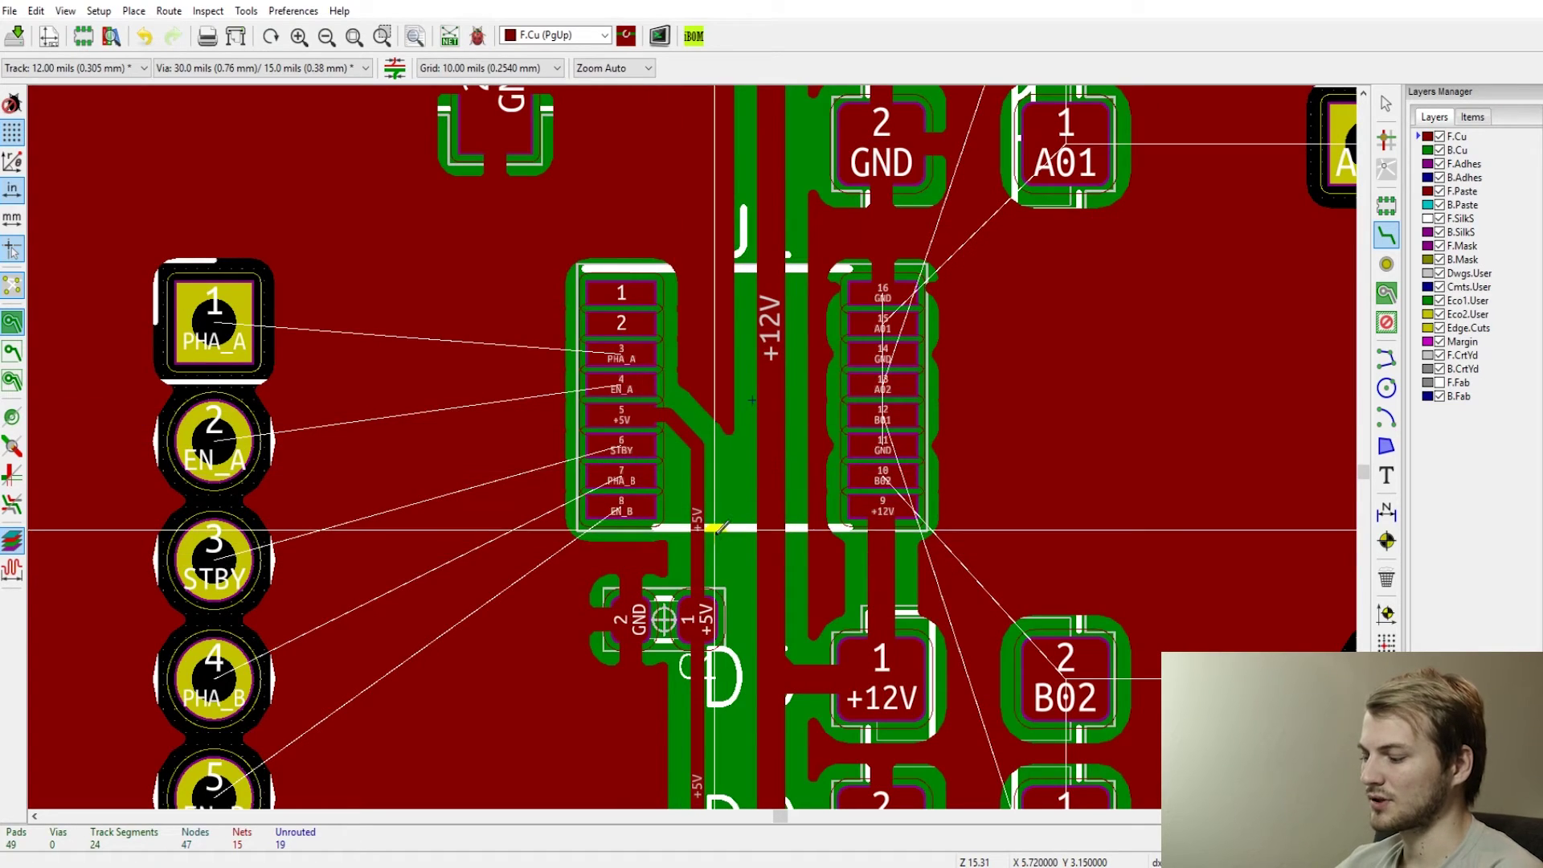
key("ctrl+b")
scroll(733, 464, "down", 4)
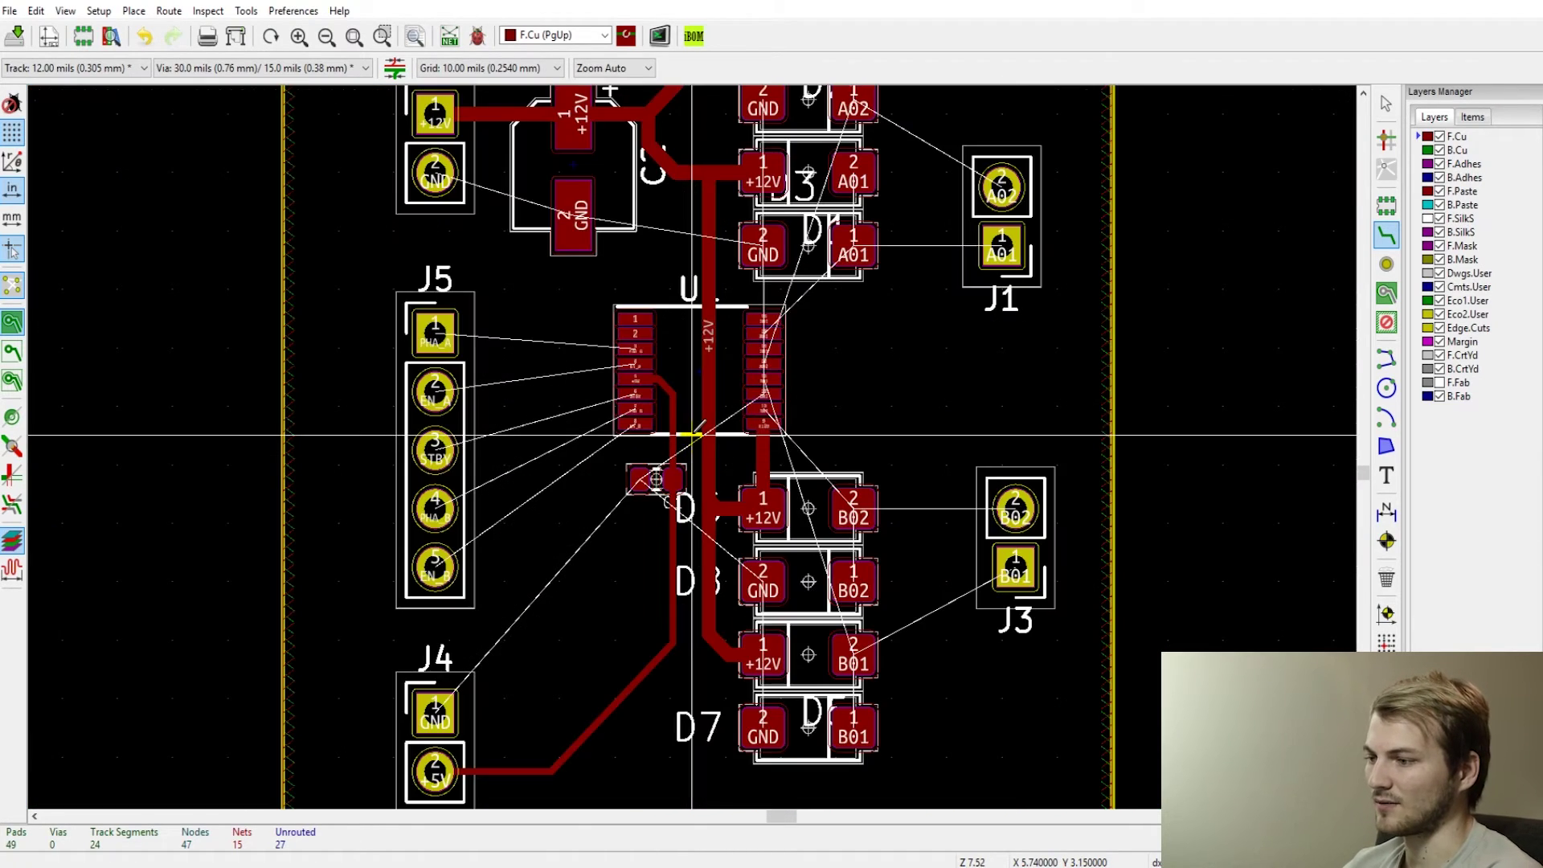
scroll(691, 435, "down", 1)
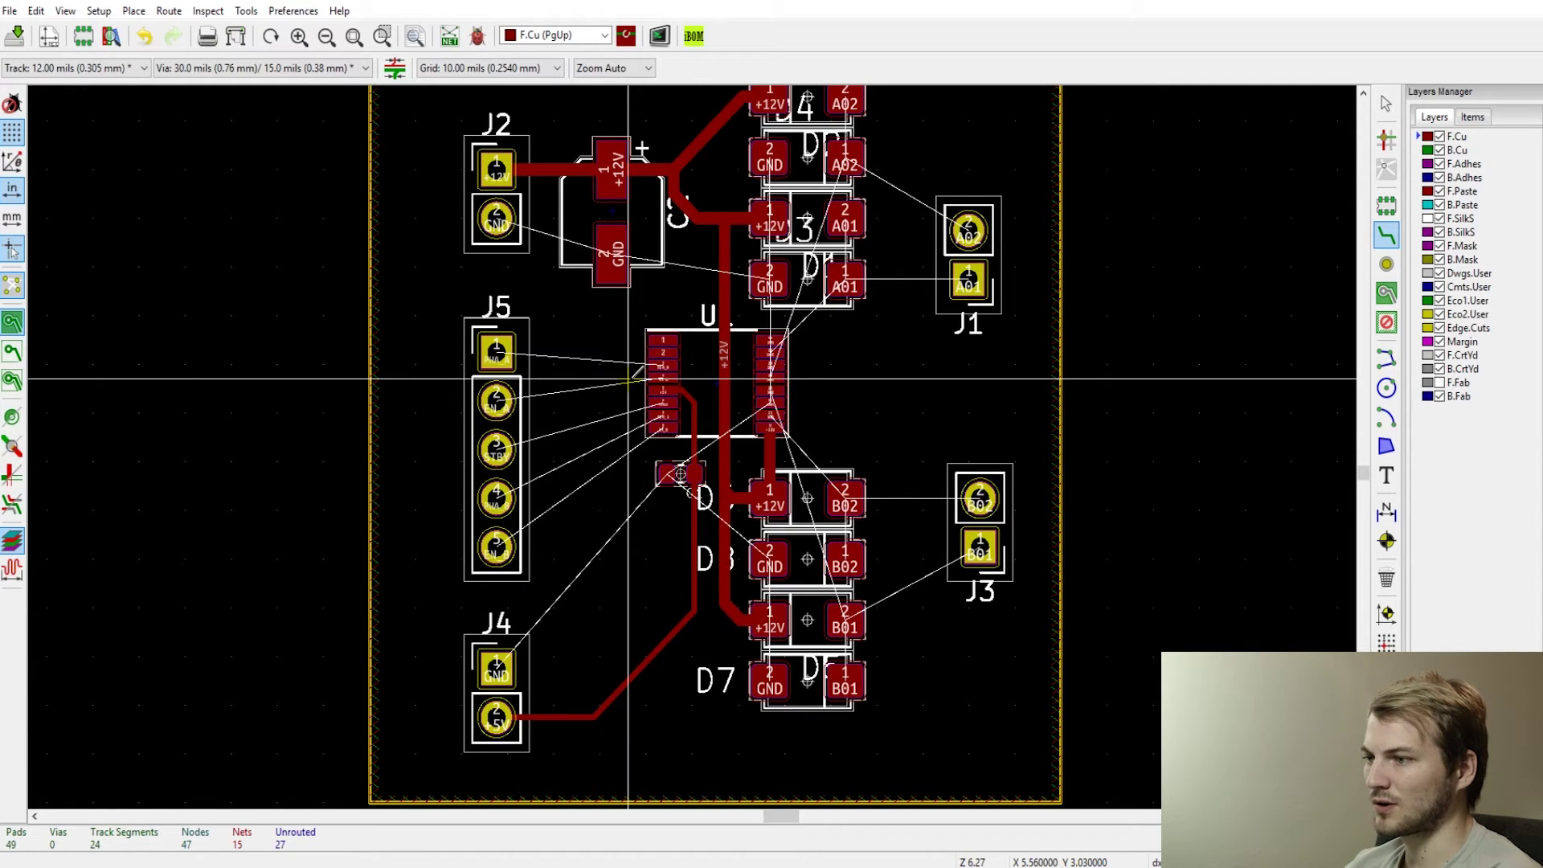
- Route the PHA_A track on F.Cu from J5 pad 1 to U1 pad 3
scroll(628, 378, "up", 4)
left_click(410, 391)
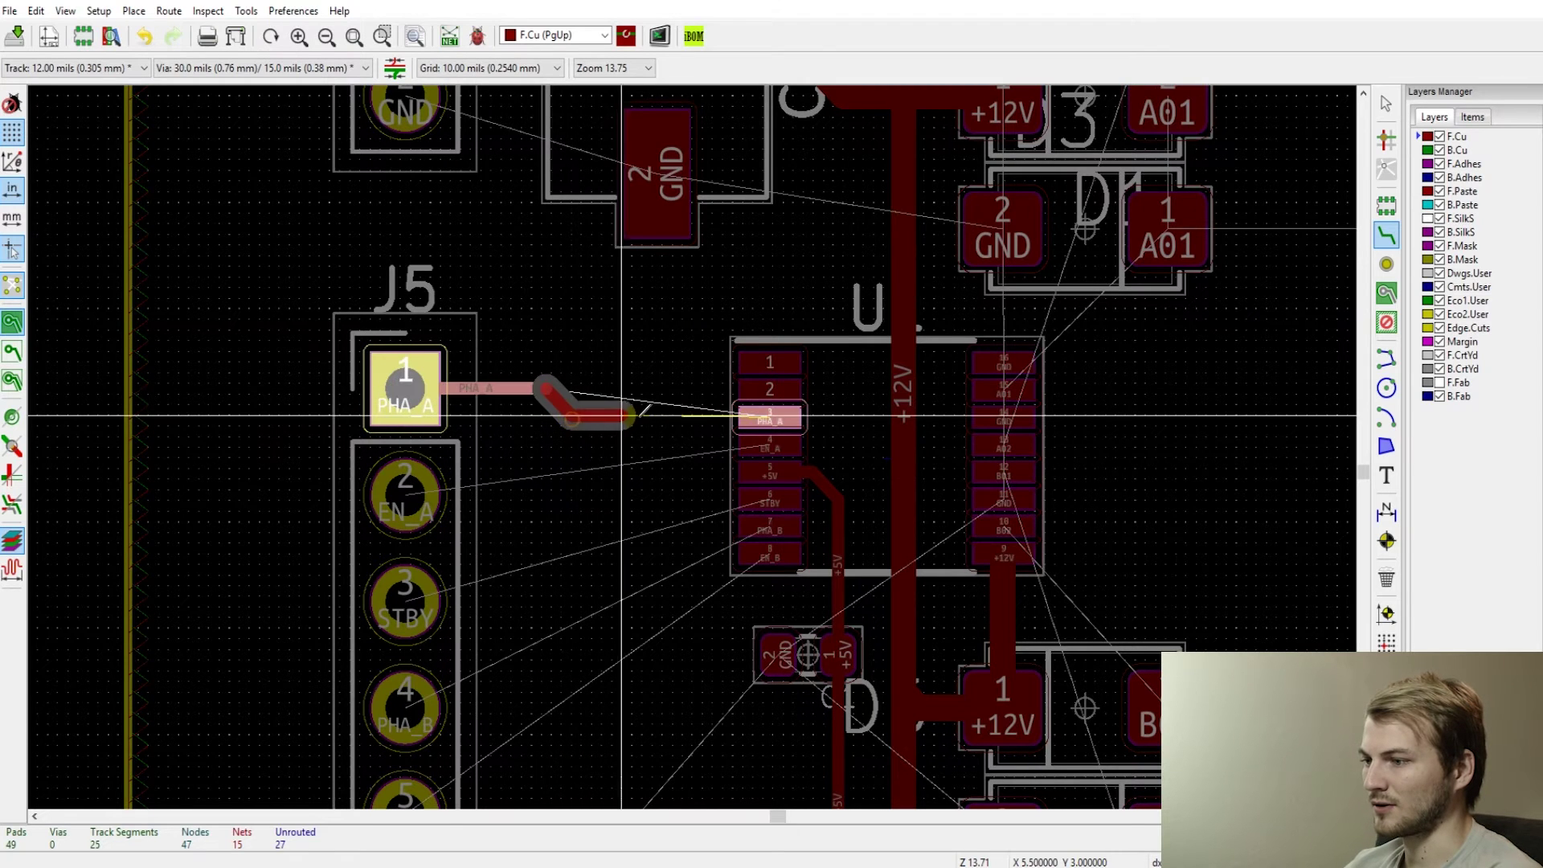
left_click(769, 418)
- Route the EN_A track from U1 pad 4 to J5 pad 2 and the STBY track from J5 pad 3 to U1 pad 6
left_click(769, 443)
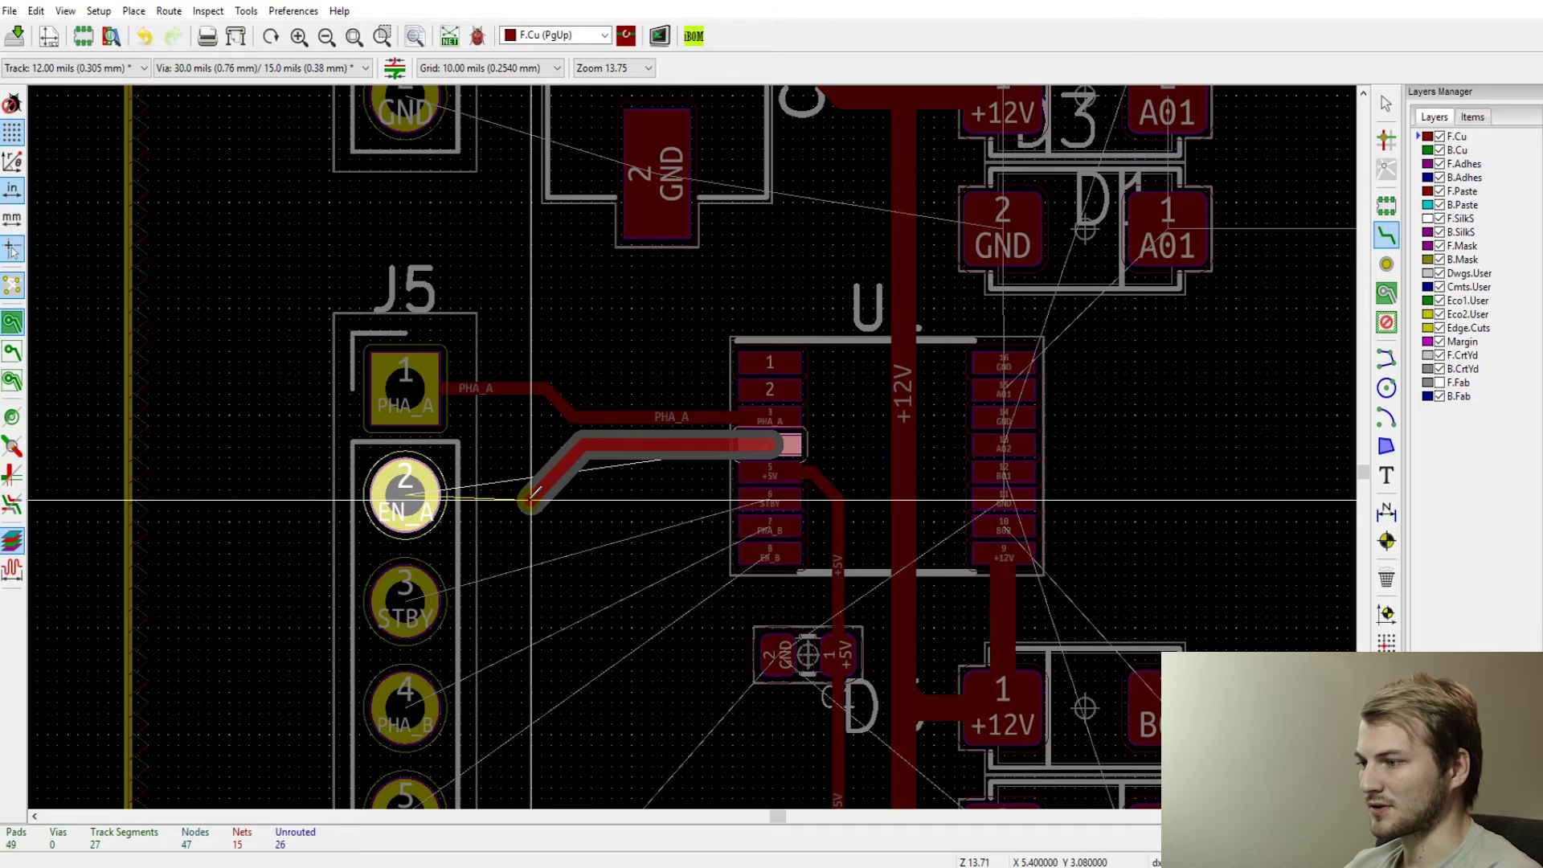
left_click(405, 494)
left_click(405, 601)
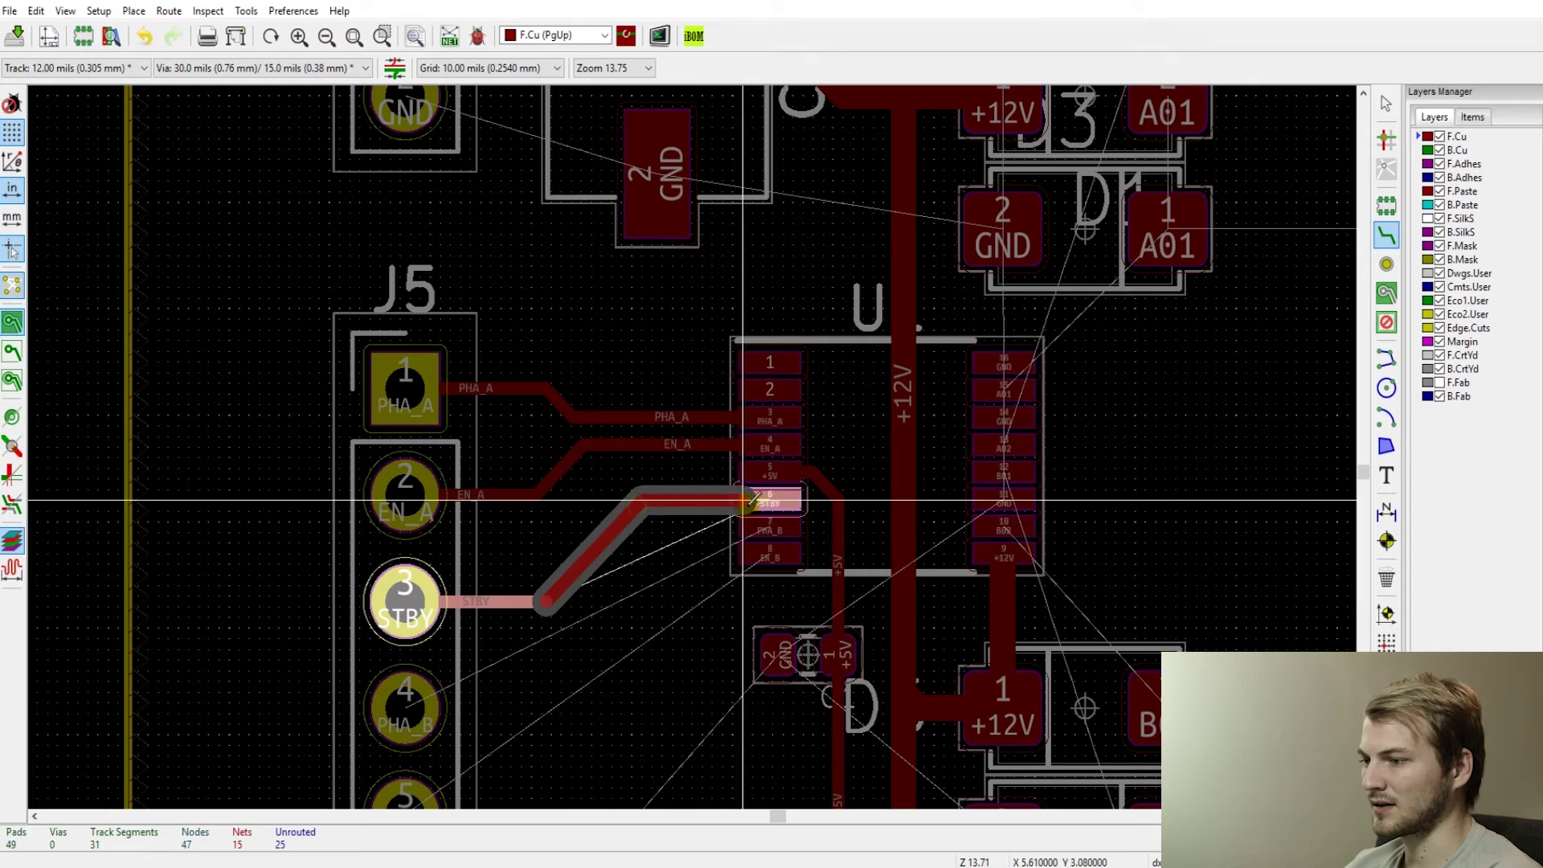
left_click(770, 502)
left_click(782, 528)
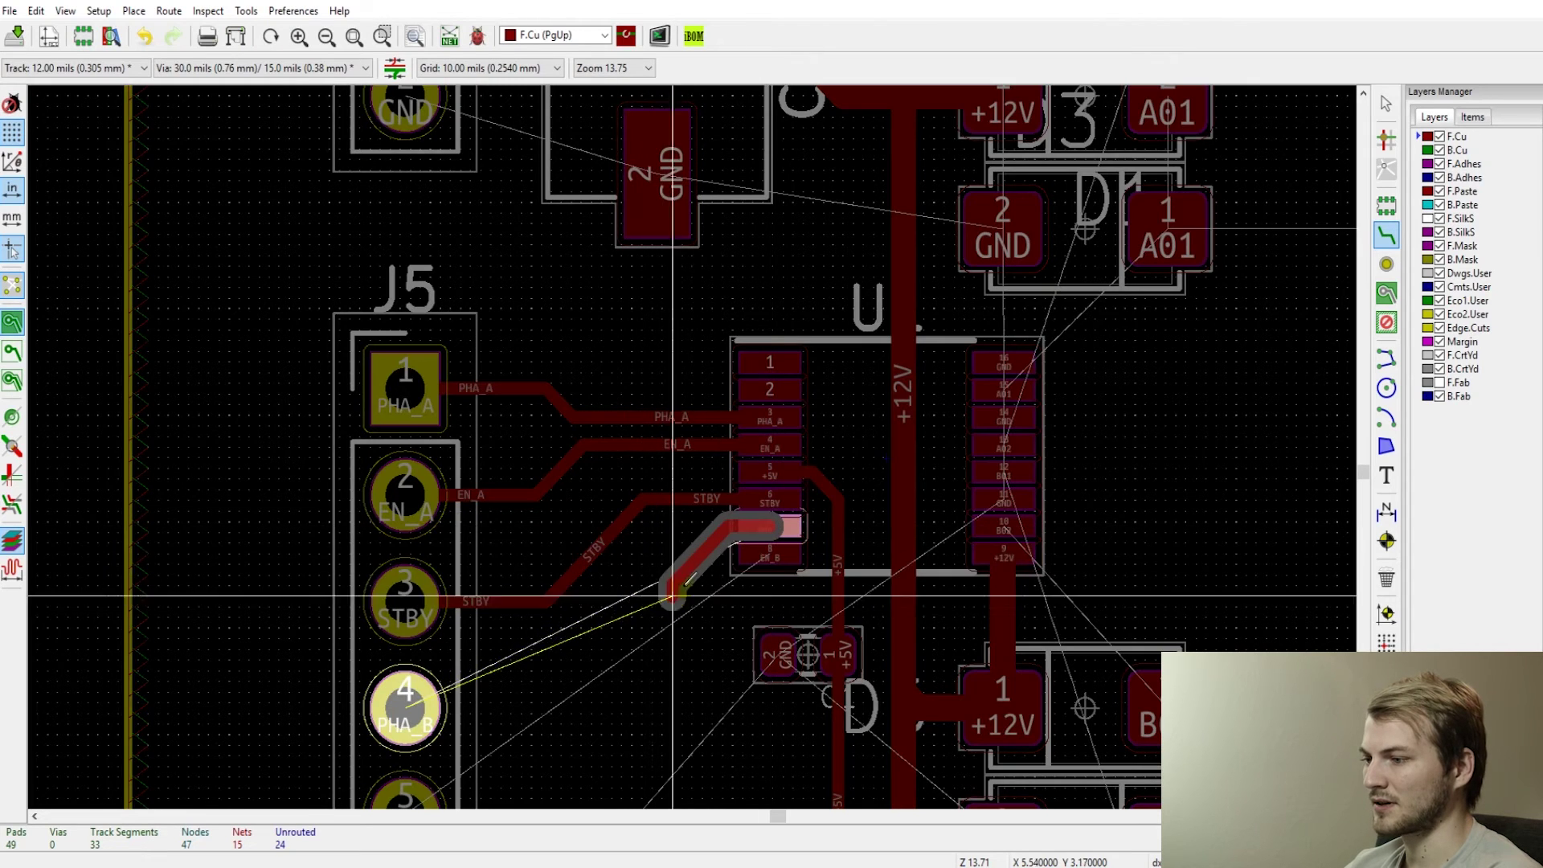
scroll(654, 533, "down", 1)
key("Escape")
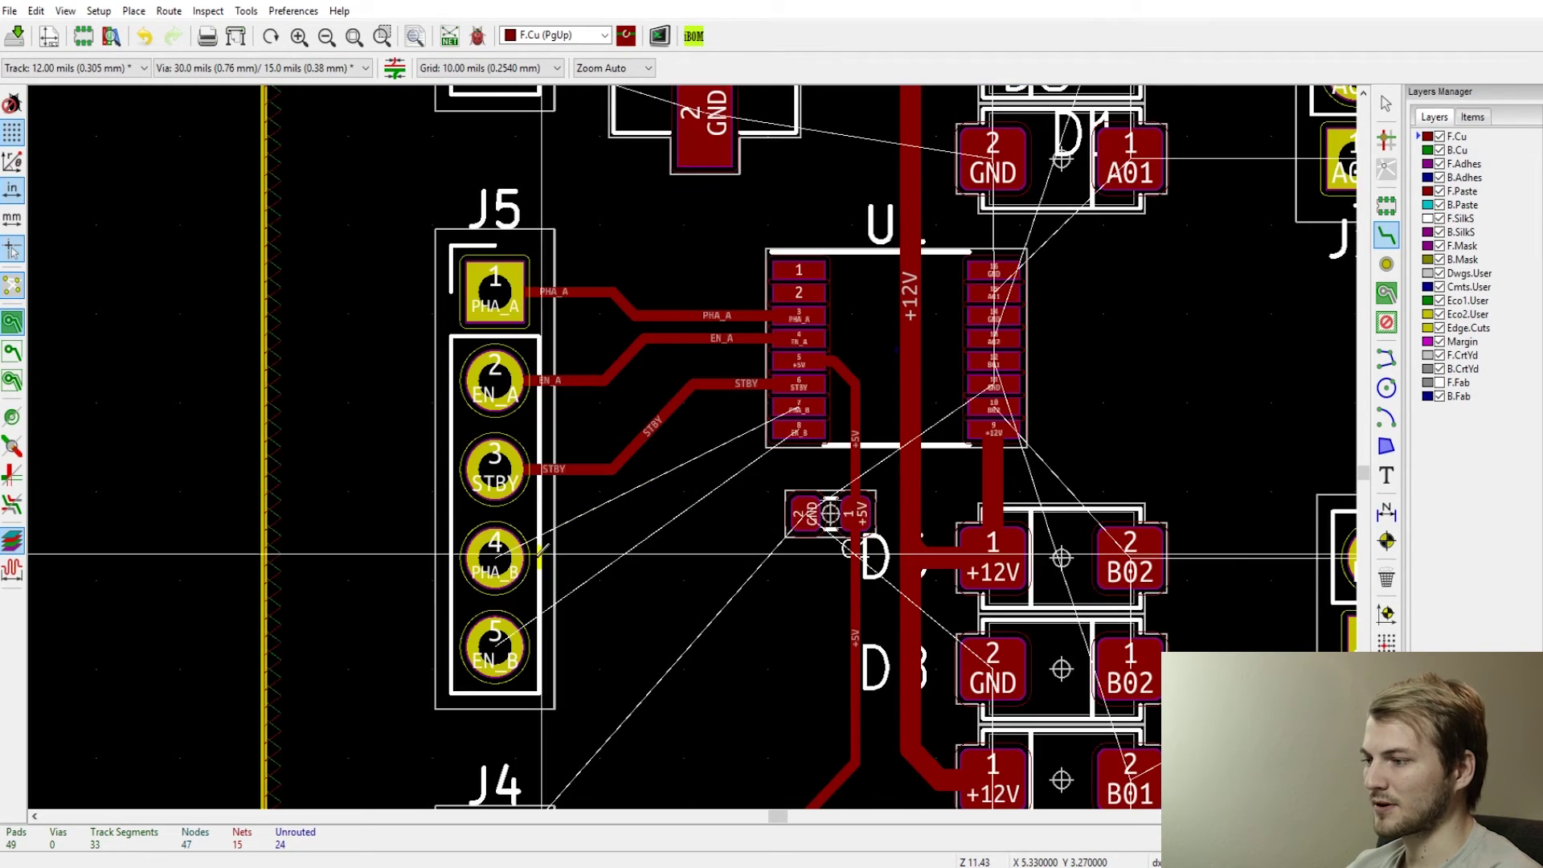
- Route the PHA_B track from J5 pad 4 to U1 pad 7 and the EN_B track from J5 pad 5 to U1 pad 8
left_click(495, 557)
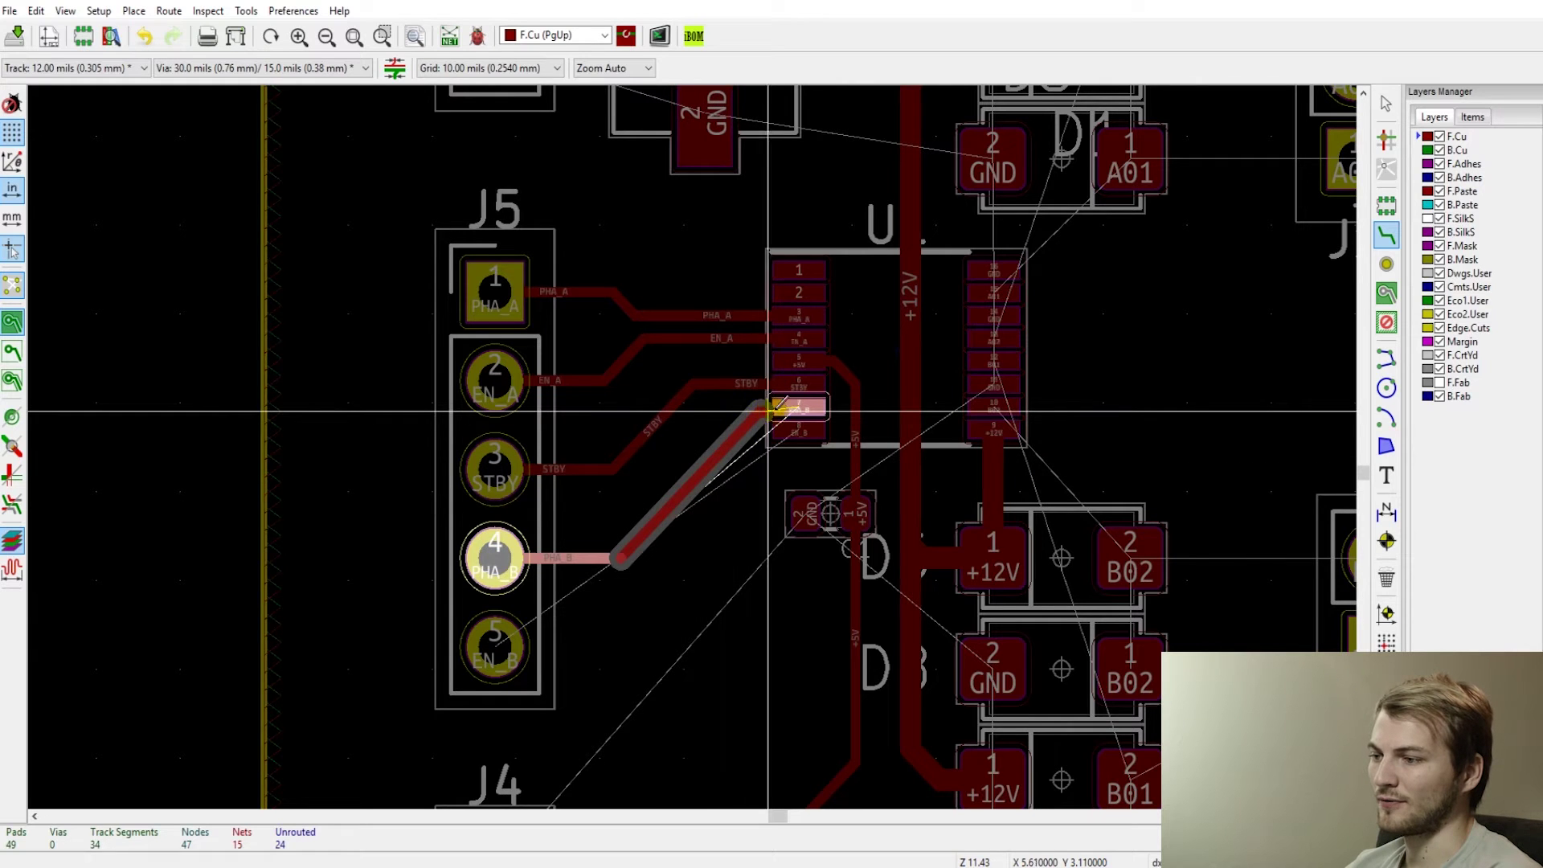
left_click(798, 407)
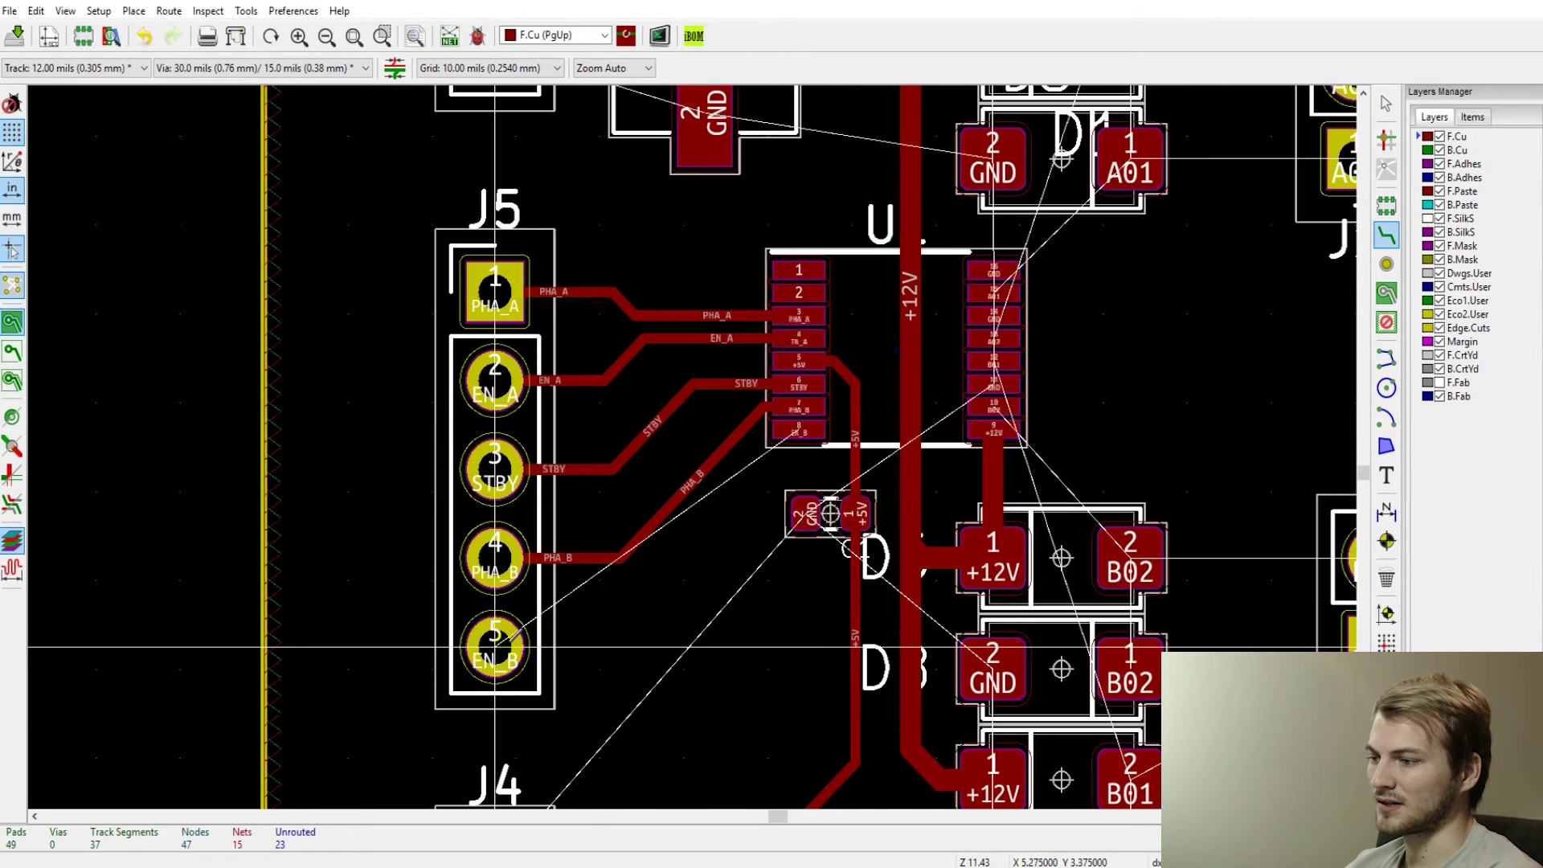
left_click(494, 647)
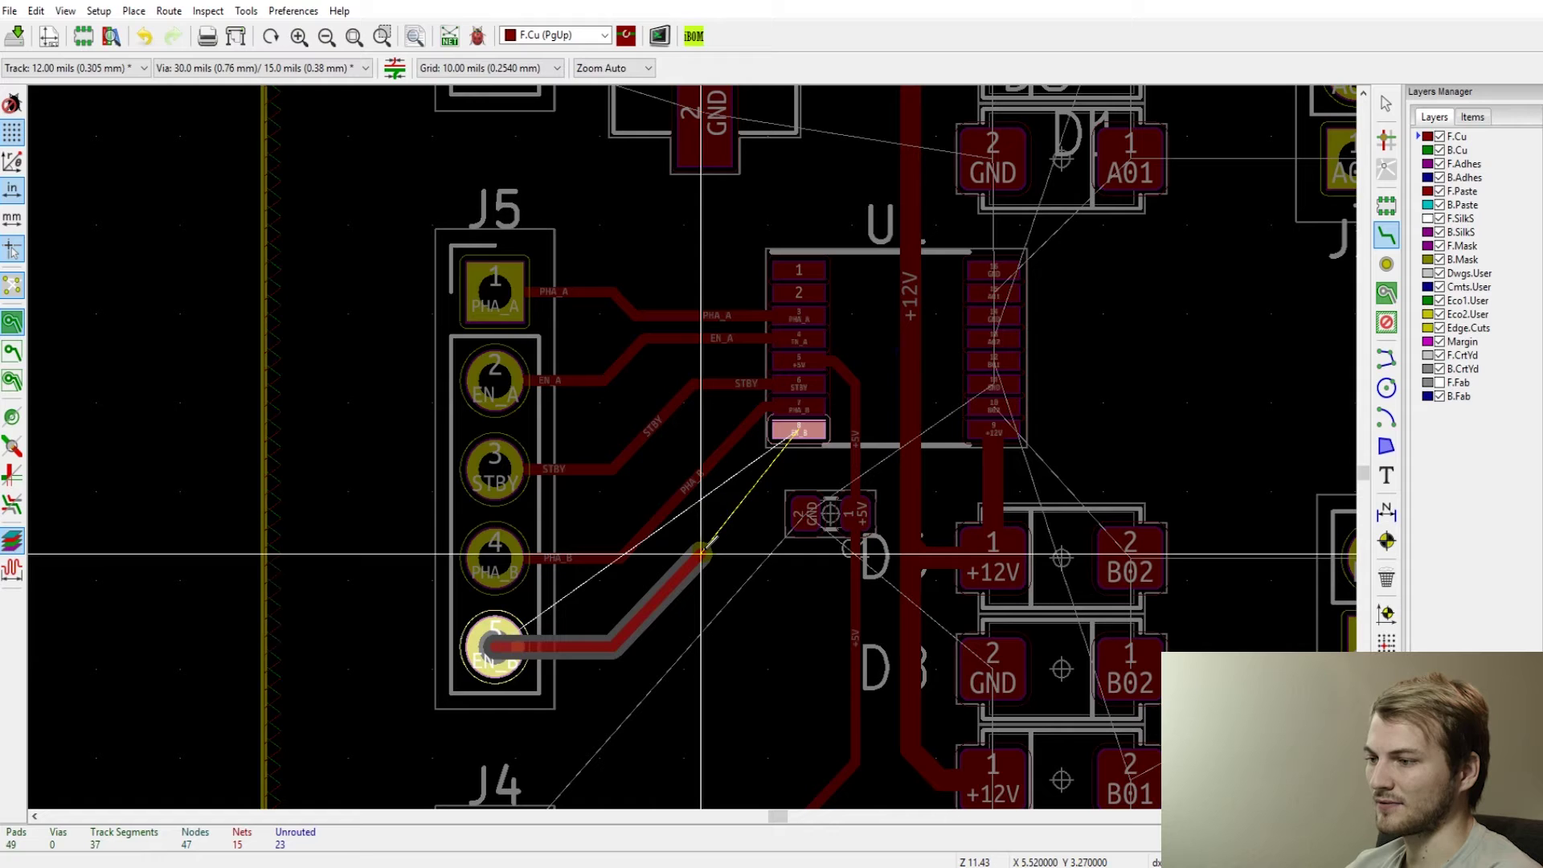
left_click(701, 544)
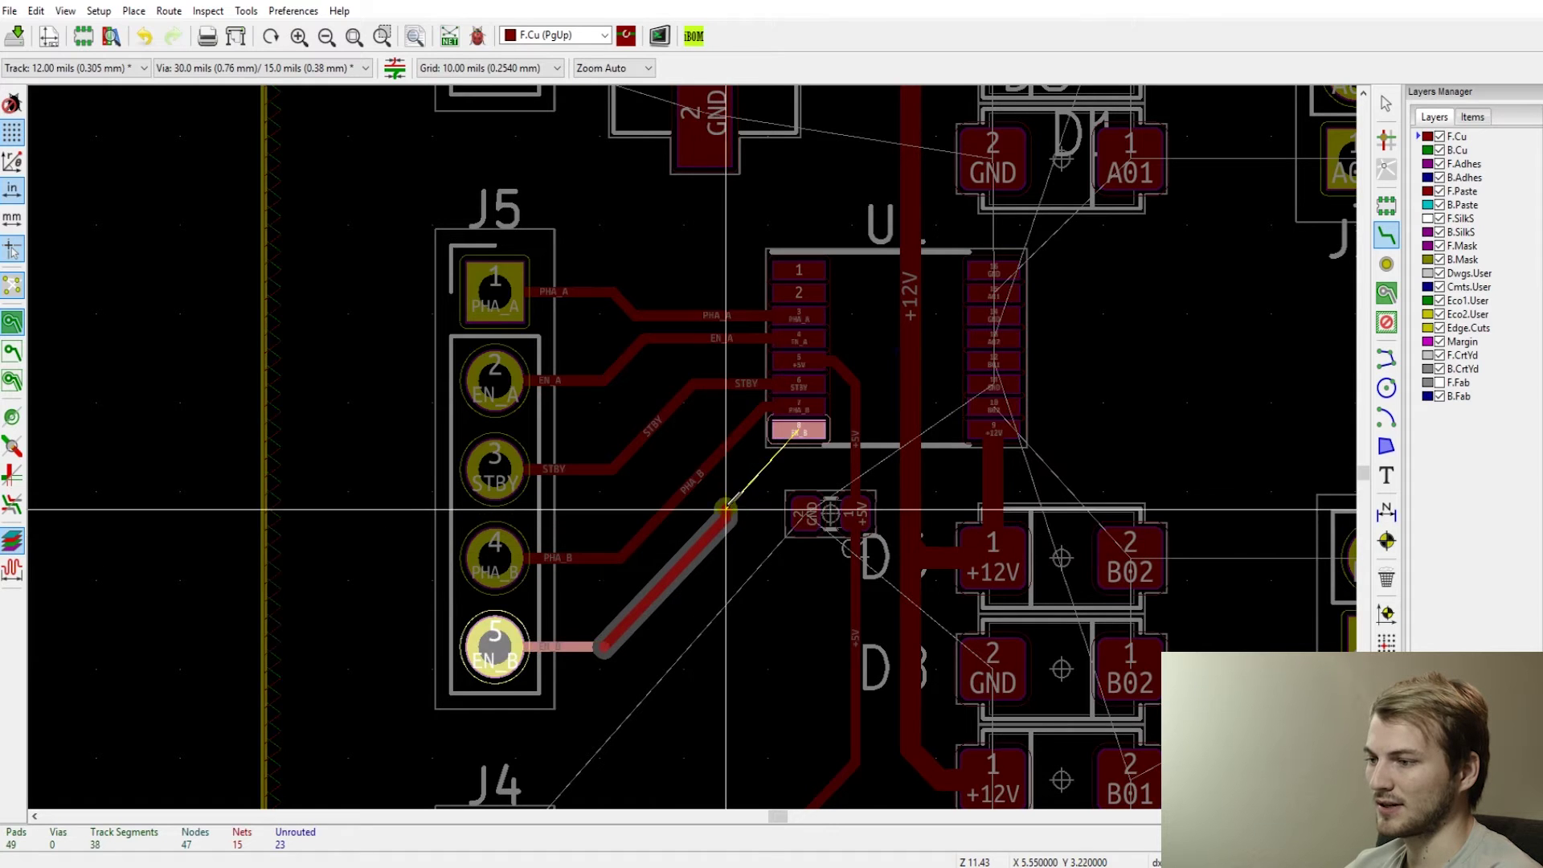
left_click(798, 429)
key("Escape")
- Delete the short vertical and the horizontal segment of the EN_B track next to J5 pad 5
scroll(604, 671, "up", 5)
left_click(601, 500)
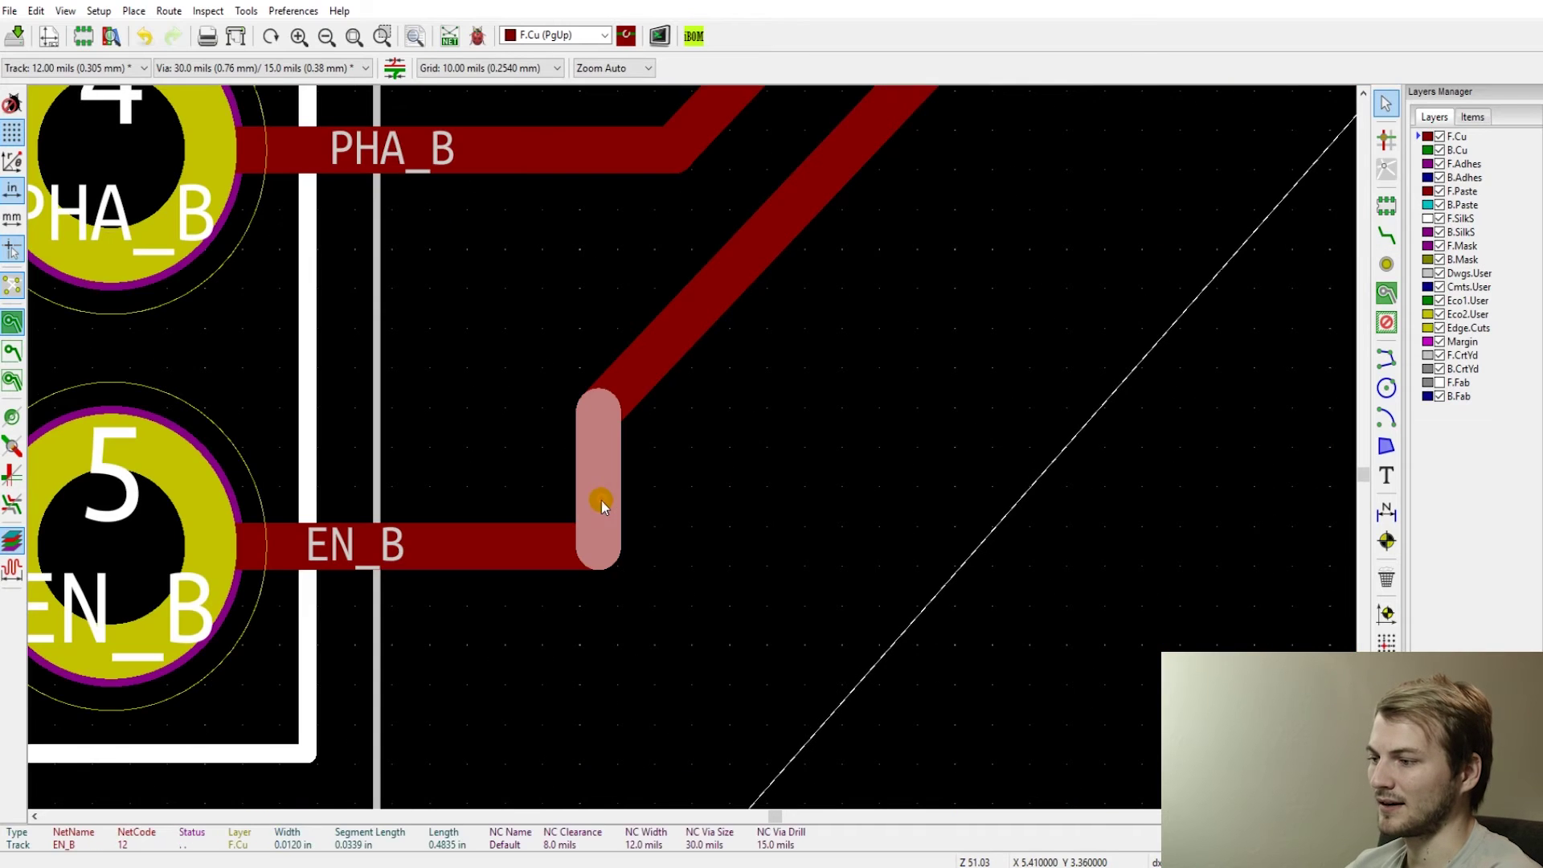
key("Delete")
left_click(546, 537)
key("Delete")
- Reroute the EN_B track from J5 pad 5 to the open end of the remaining diagonal segment on F.Cu
key("x")
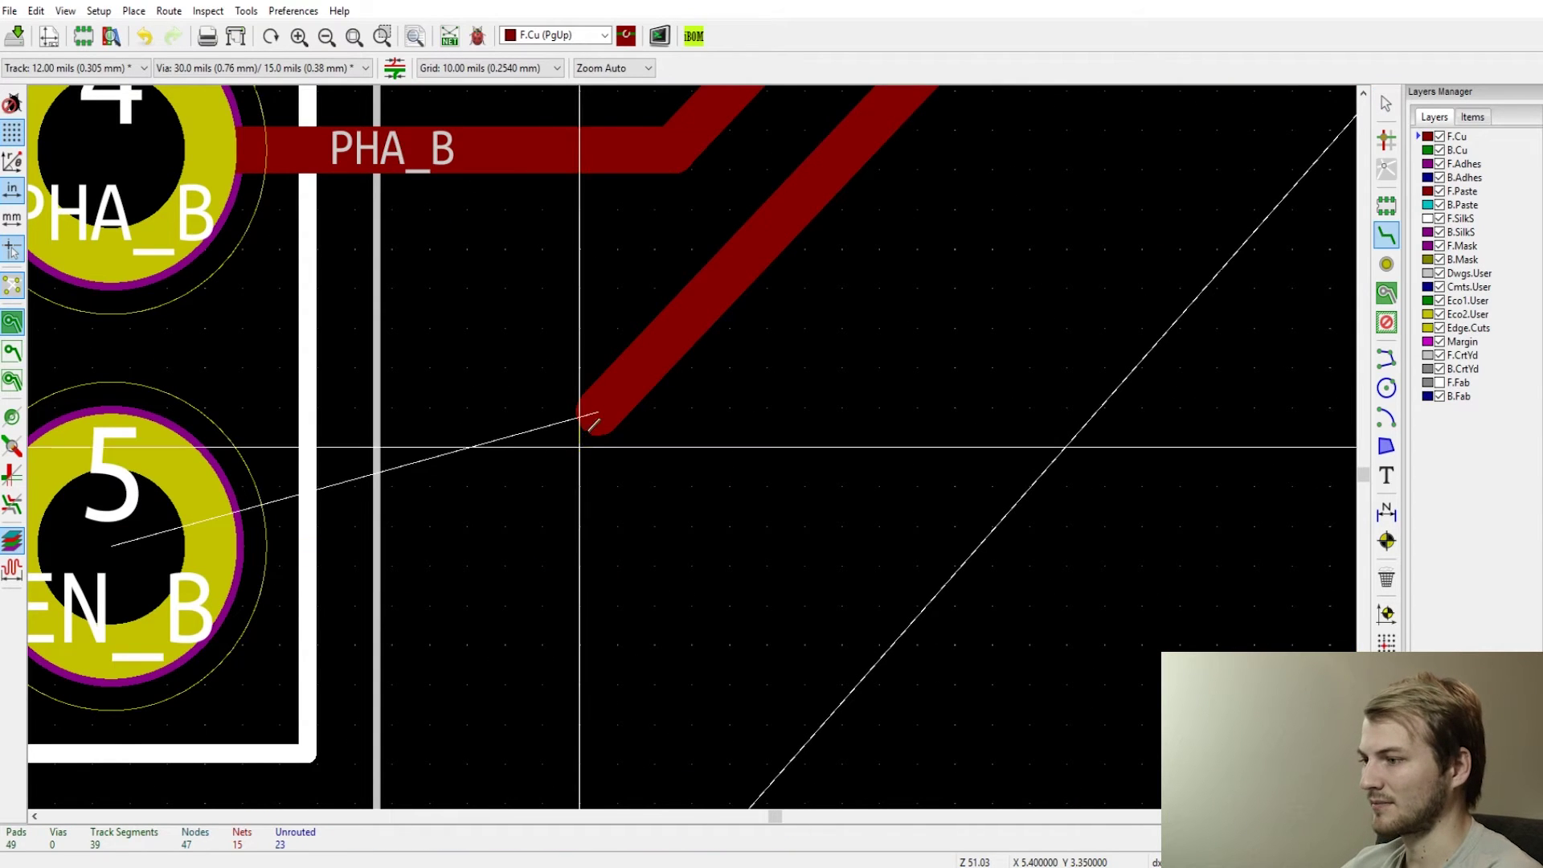
left_click(596, 414)
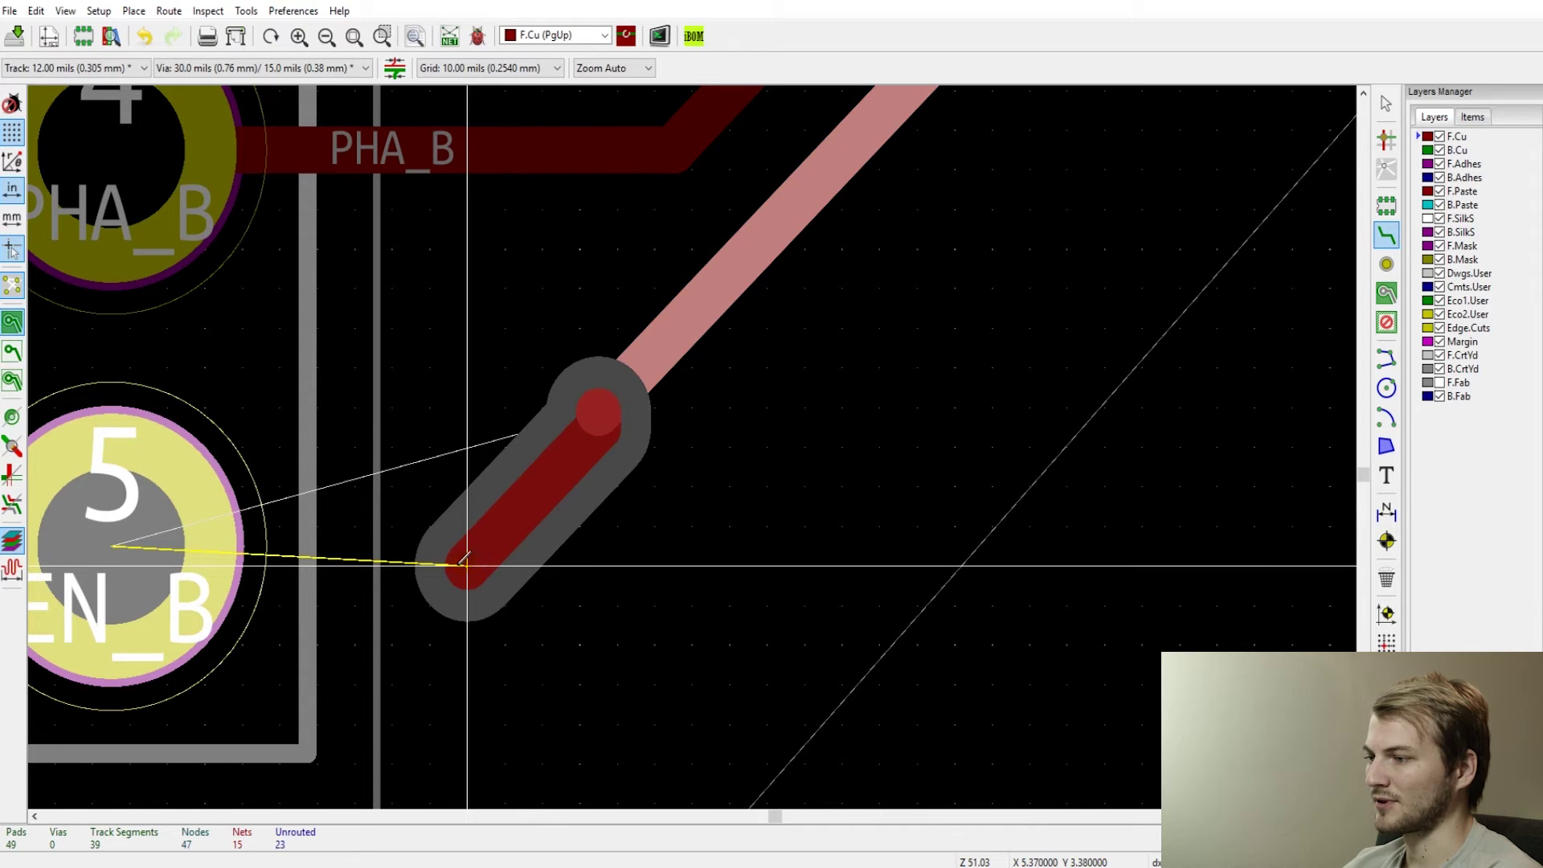
key("Escape")
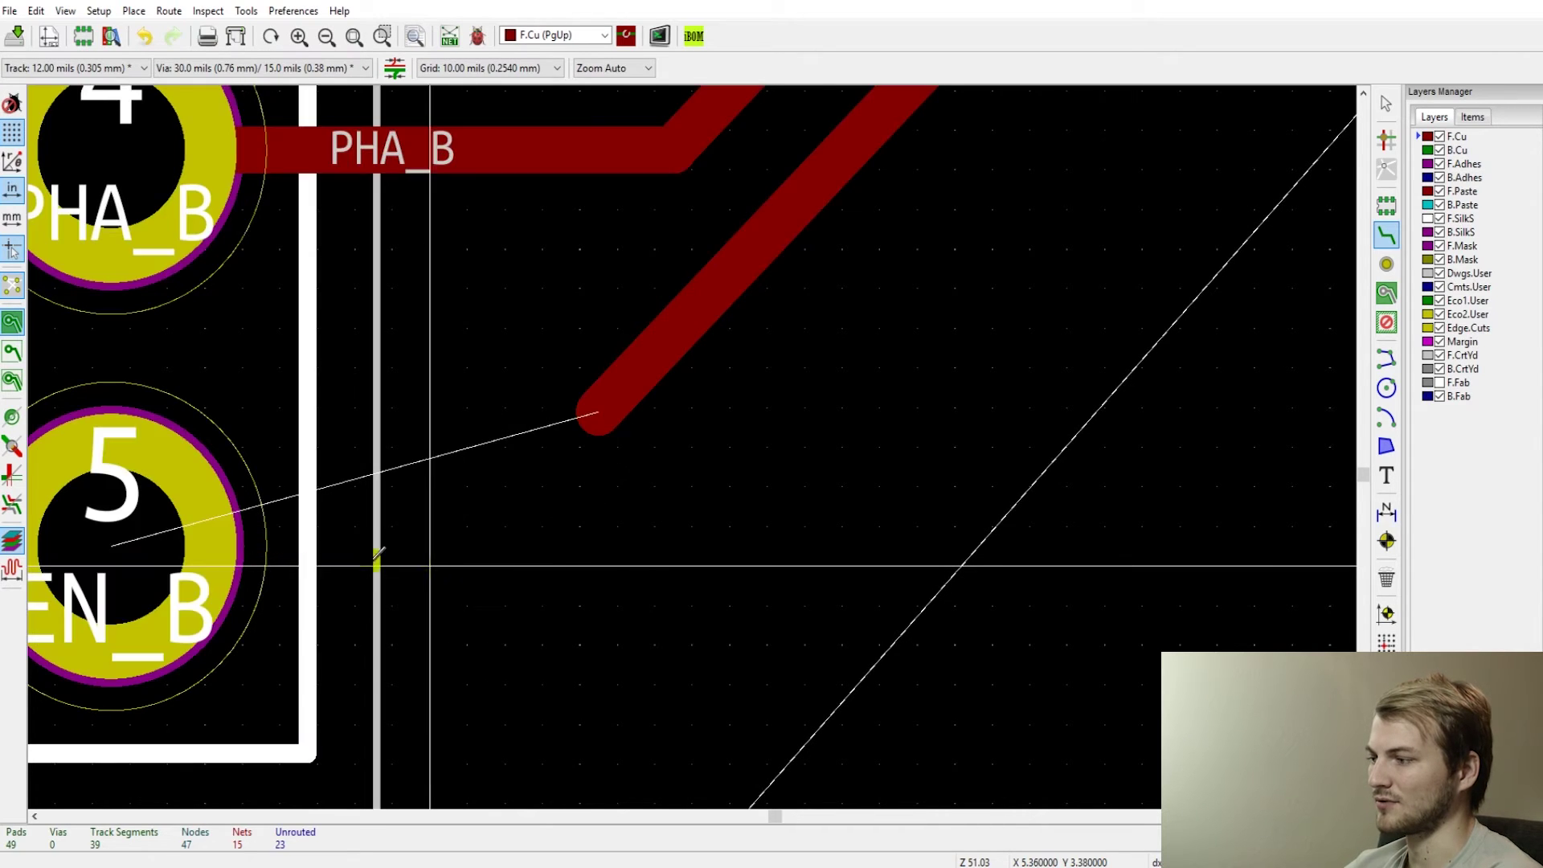
left_click(189, 541)
left_click(601, 409)
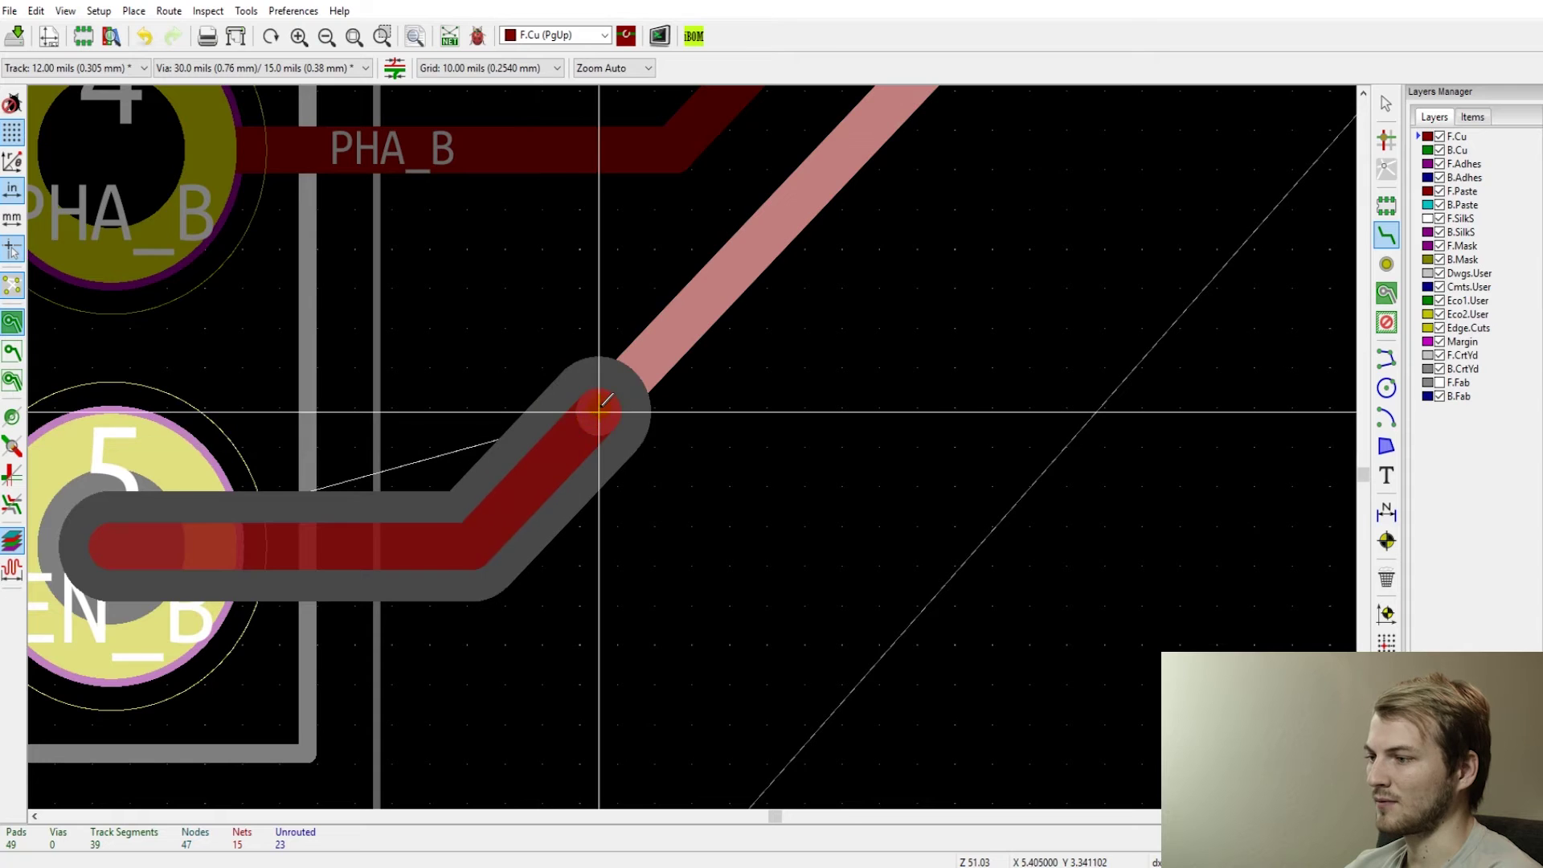
- Examine the board layout and the unrouted connections between U1, the diodes and connectors J1 and J3
scroll(603, 408, "down", 6)
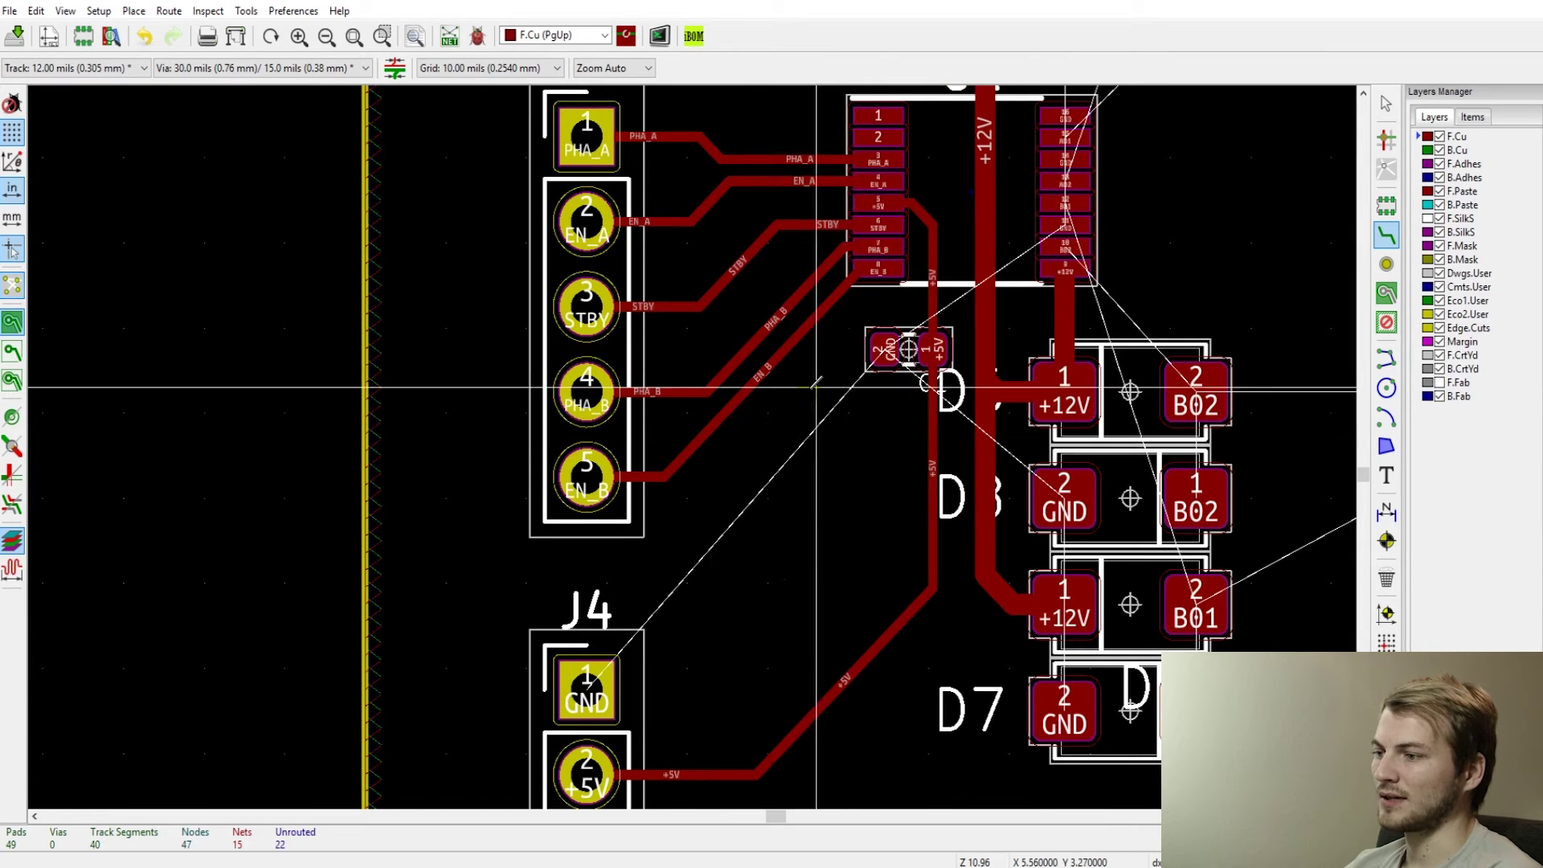
scroll(699, 474, "down", 4)
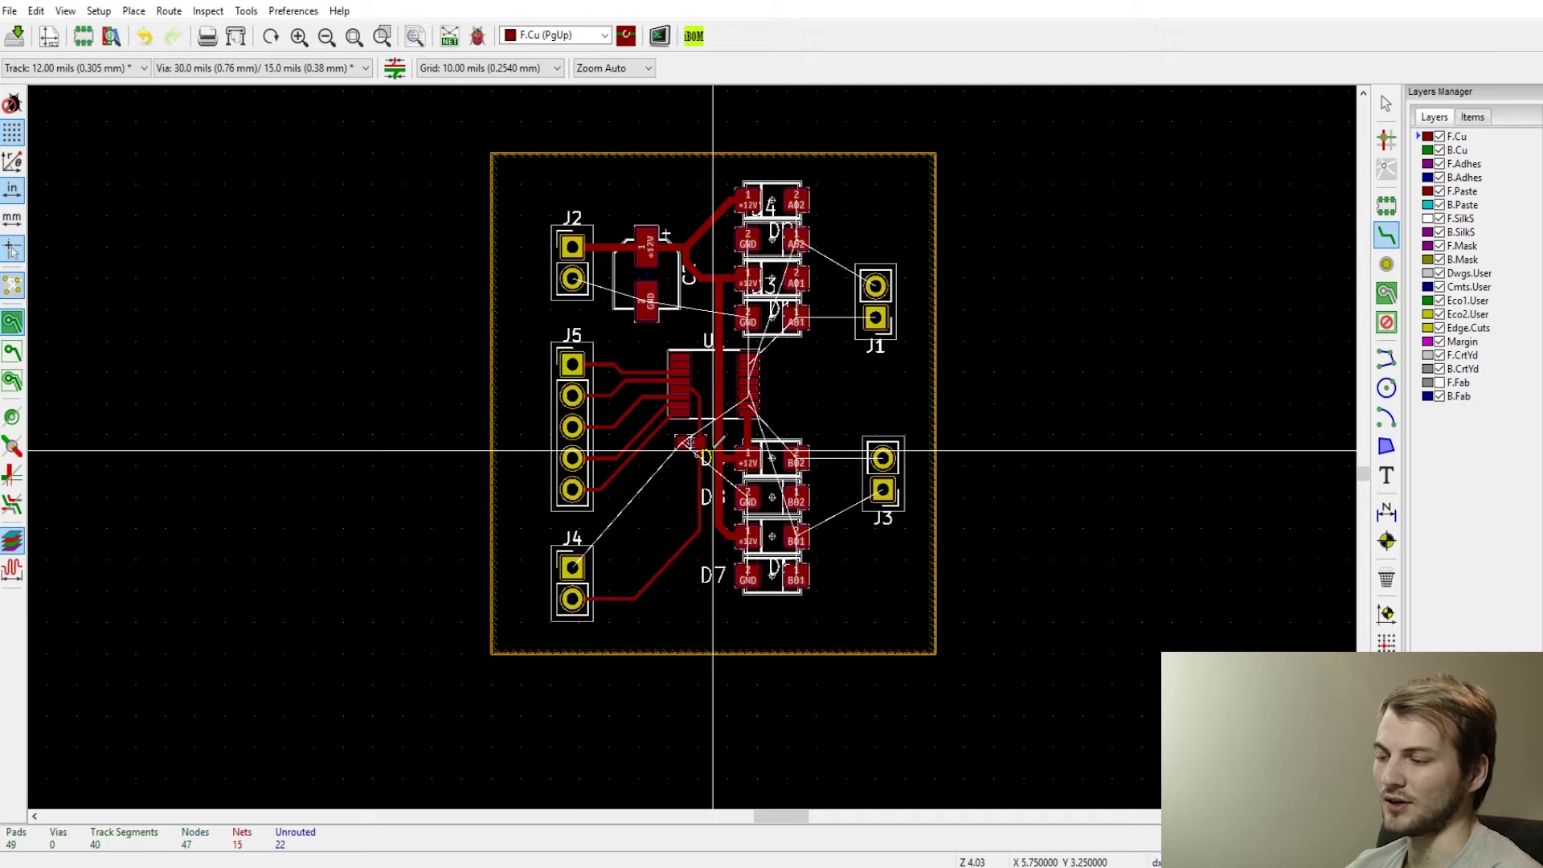
scroll(744, 455, "up", 3)
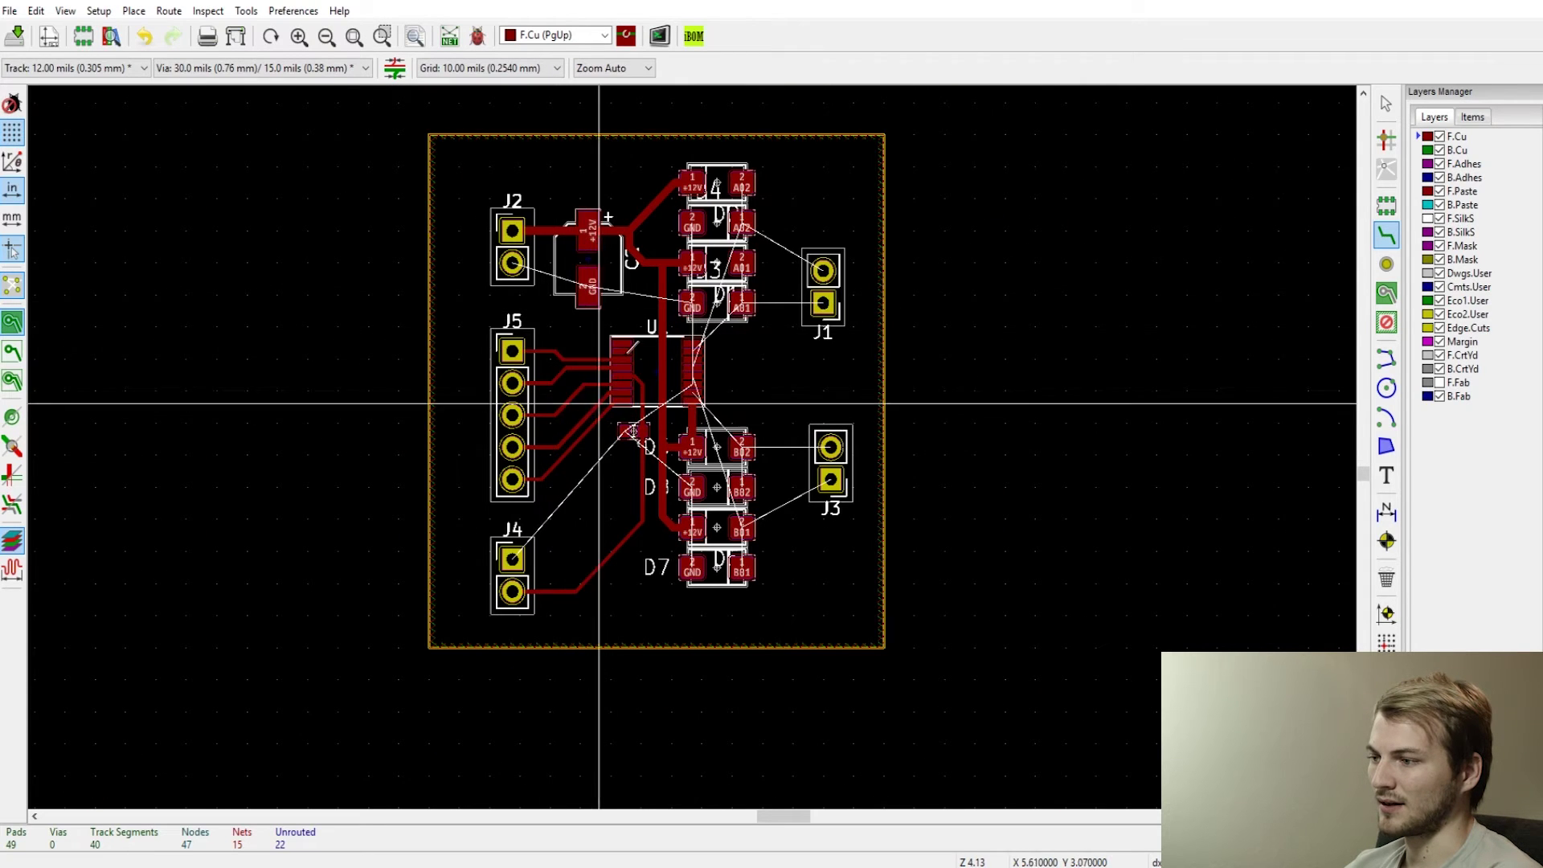
scroll(571, 418, "up", 3)
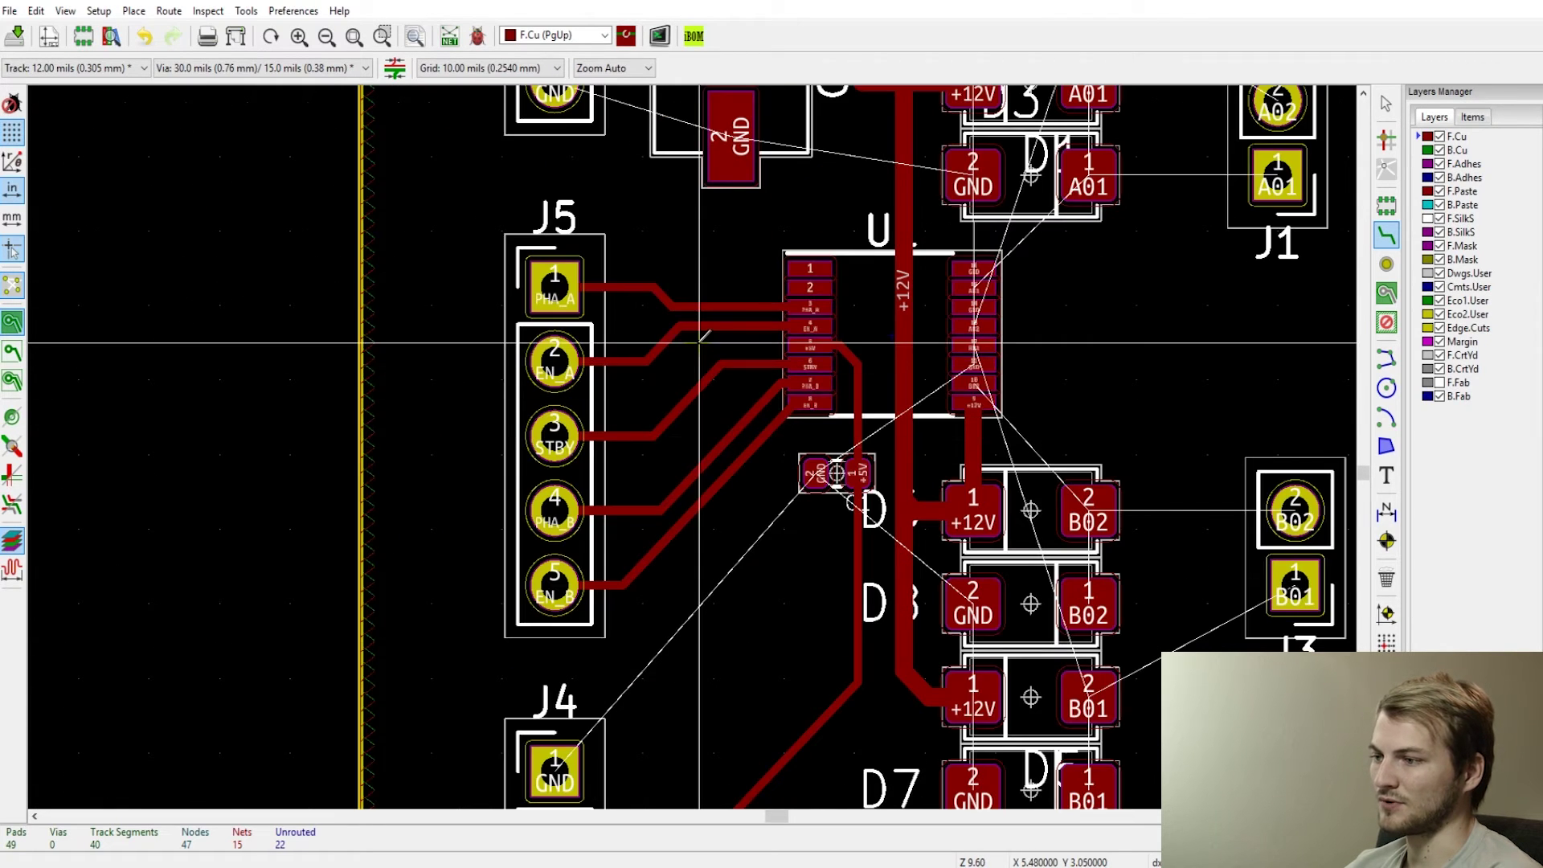
scroll(701, 337, "down", 1)
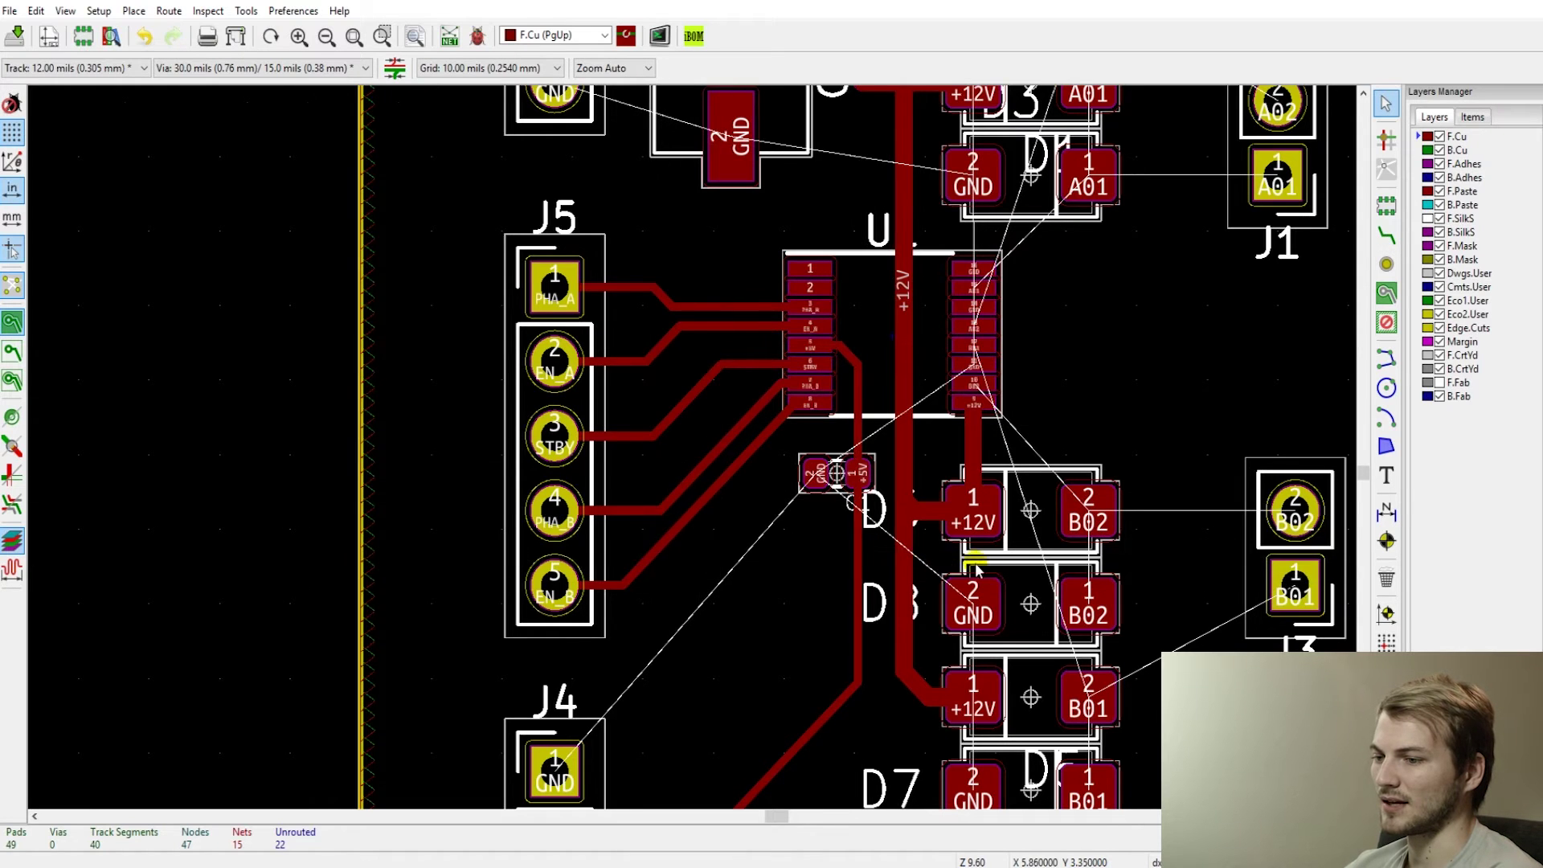
scroll(707, 438, "down", 2)
scroll(770, 418, "up", 3)
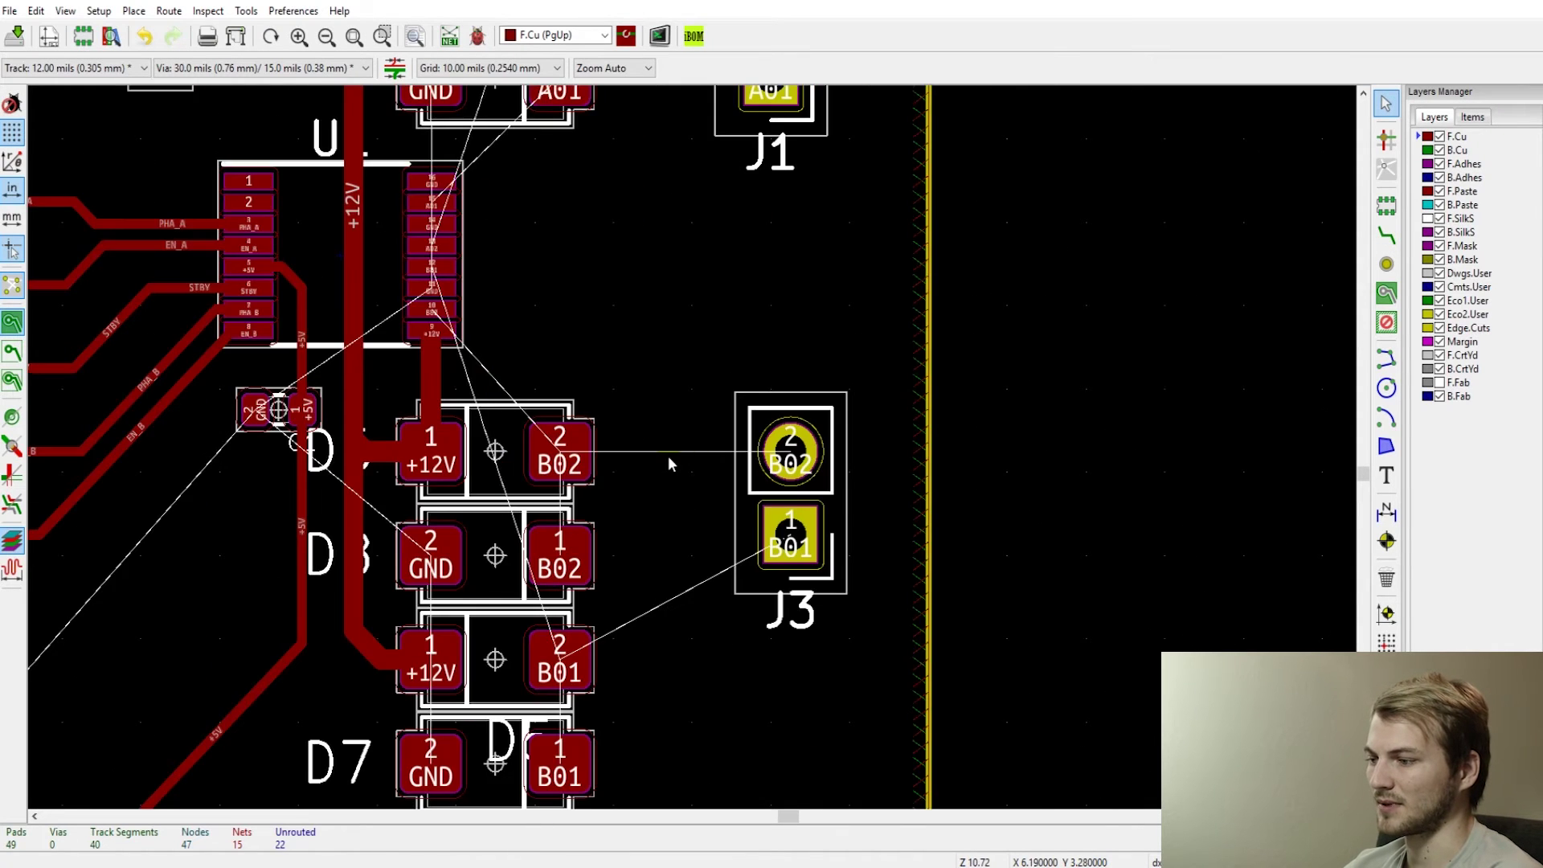
scroll(692, 446, "down", 2)
scroll(692, 446, "down", 1)
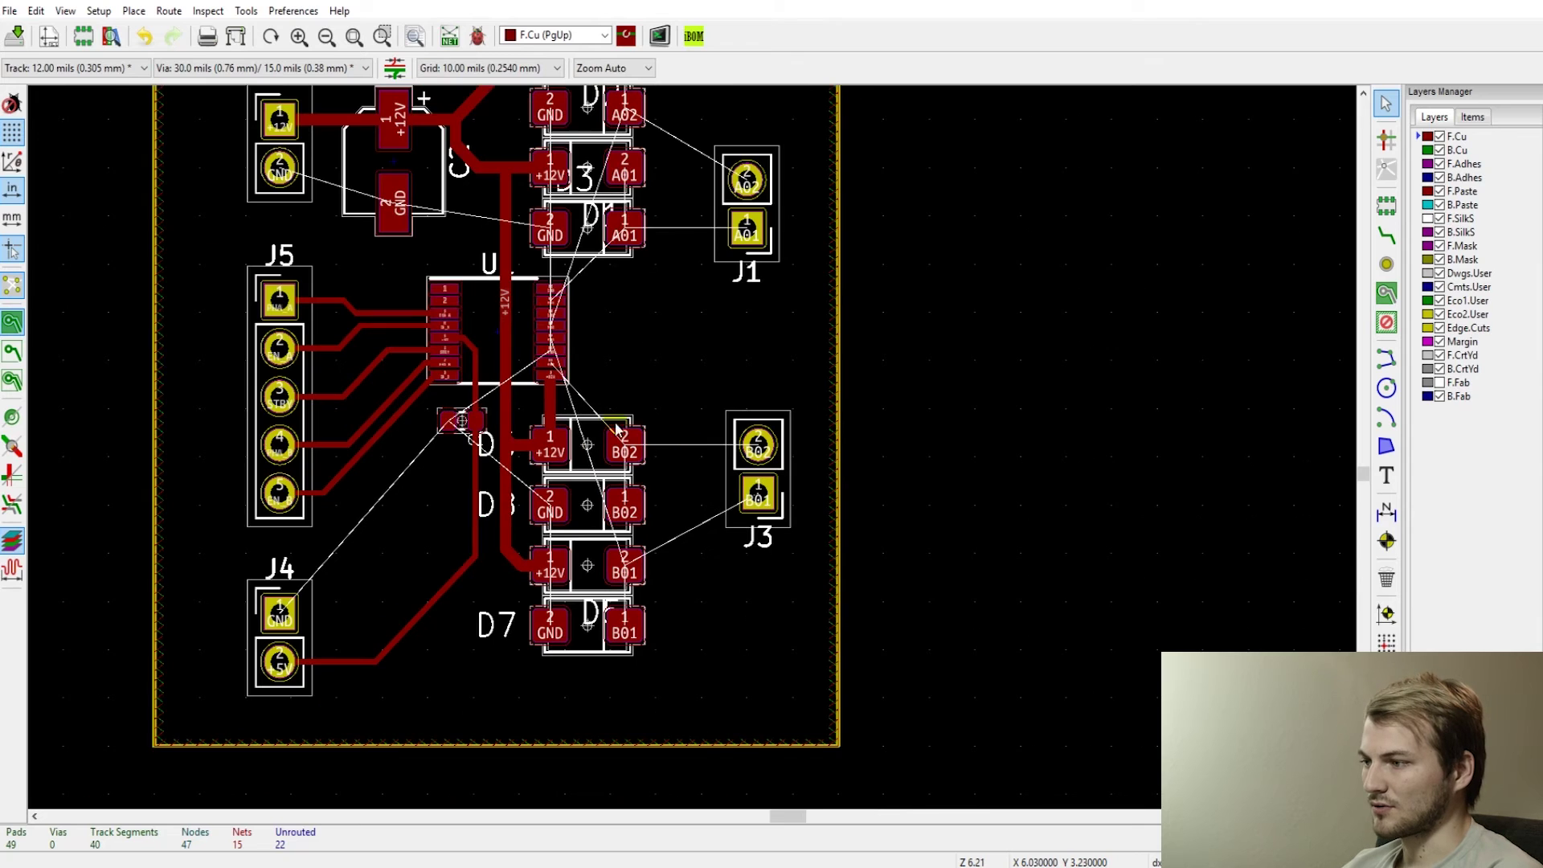
scroll(454, 397, "down", 1)
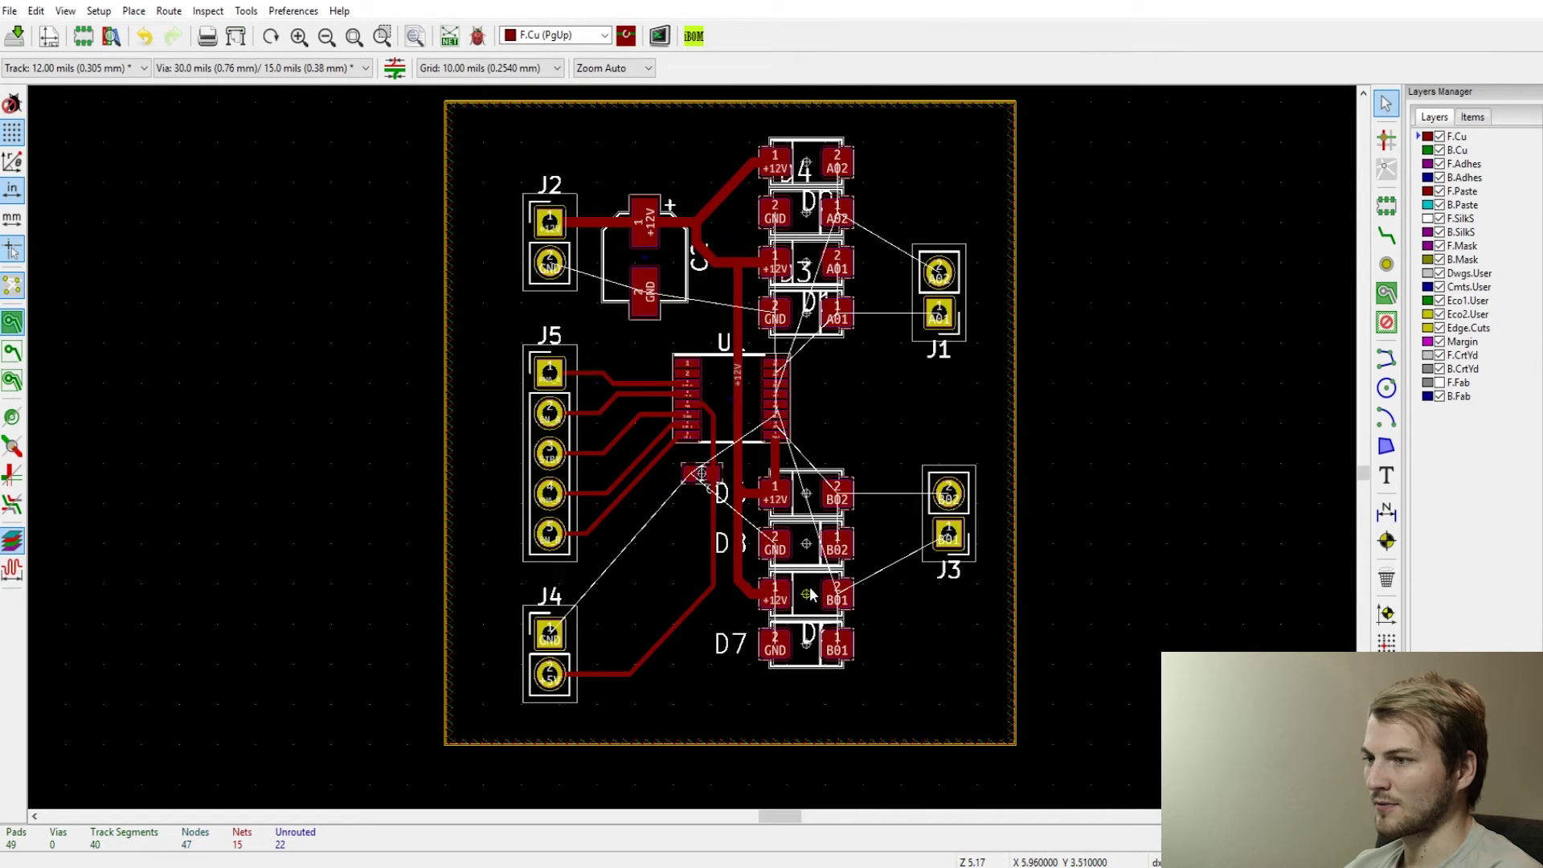
scroll(928, 321, "up", 5)
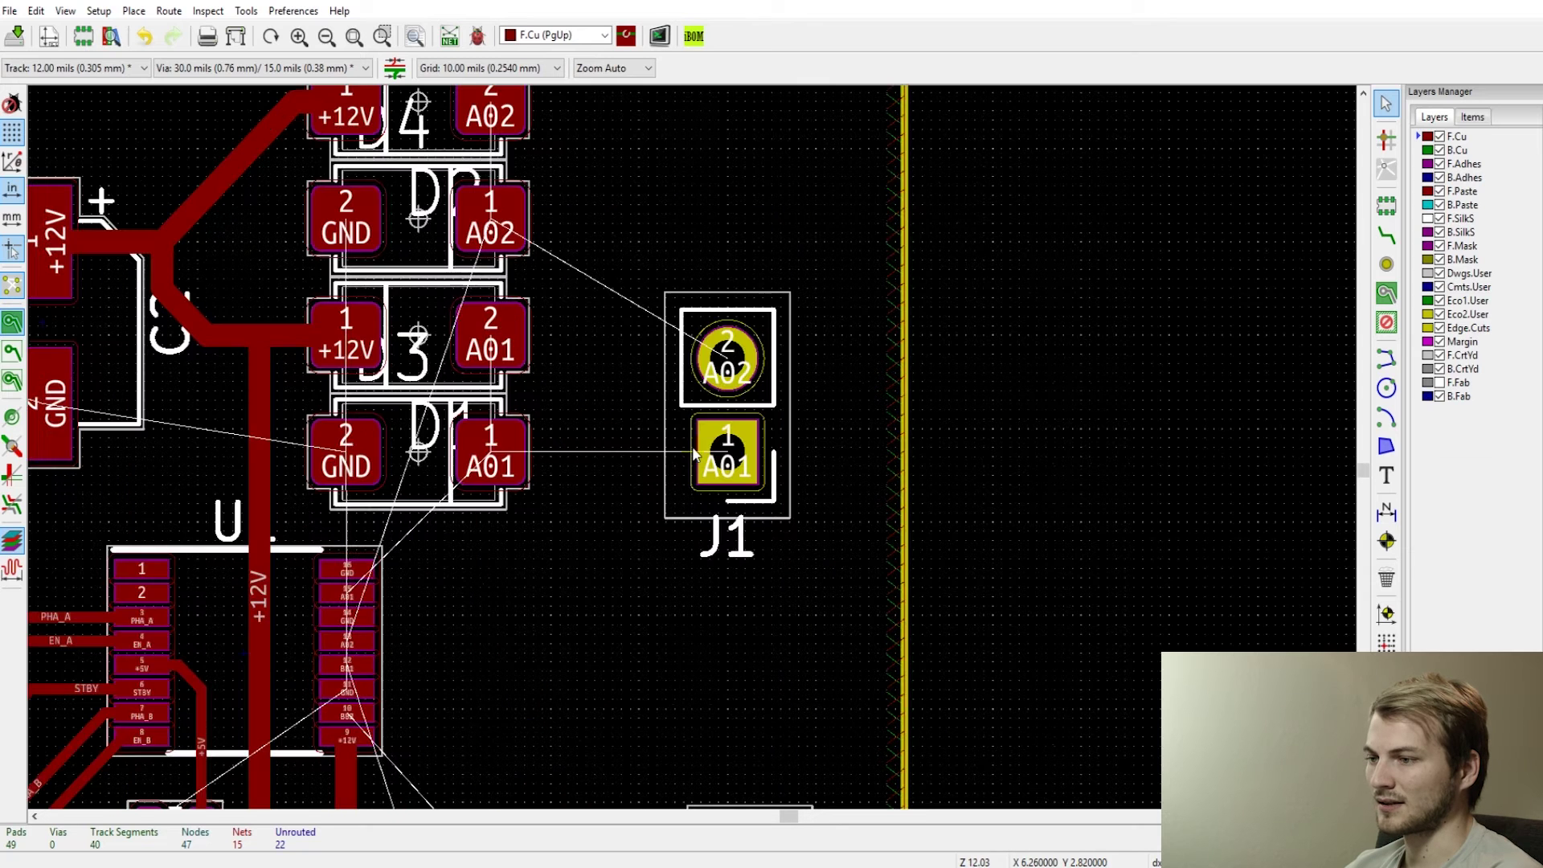
scroll(696, 454, "down", 1)
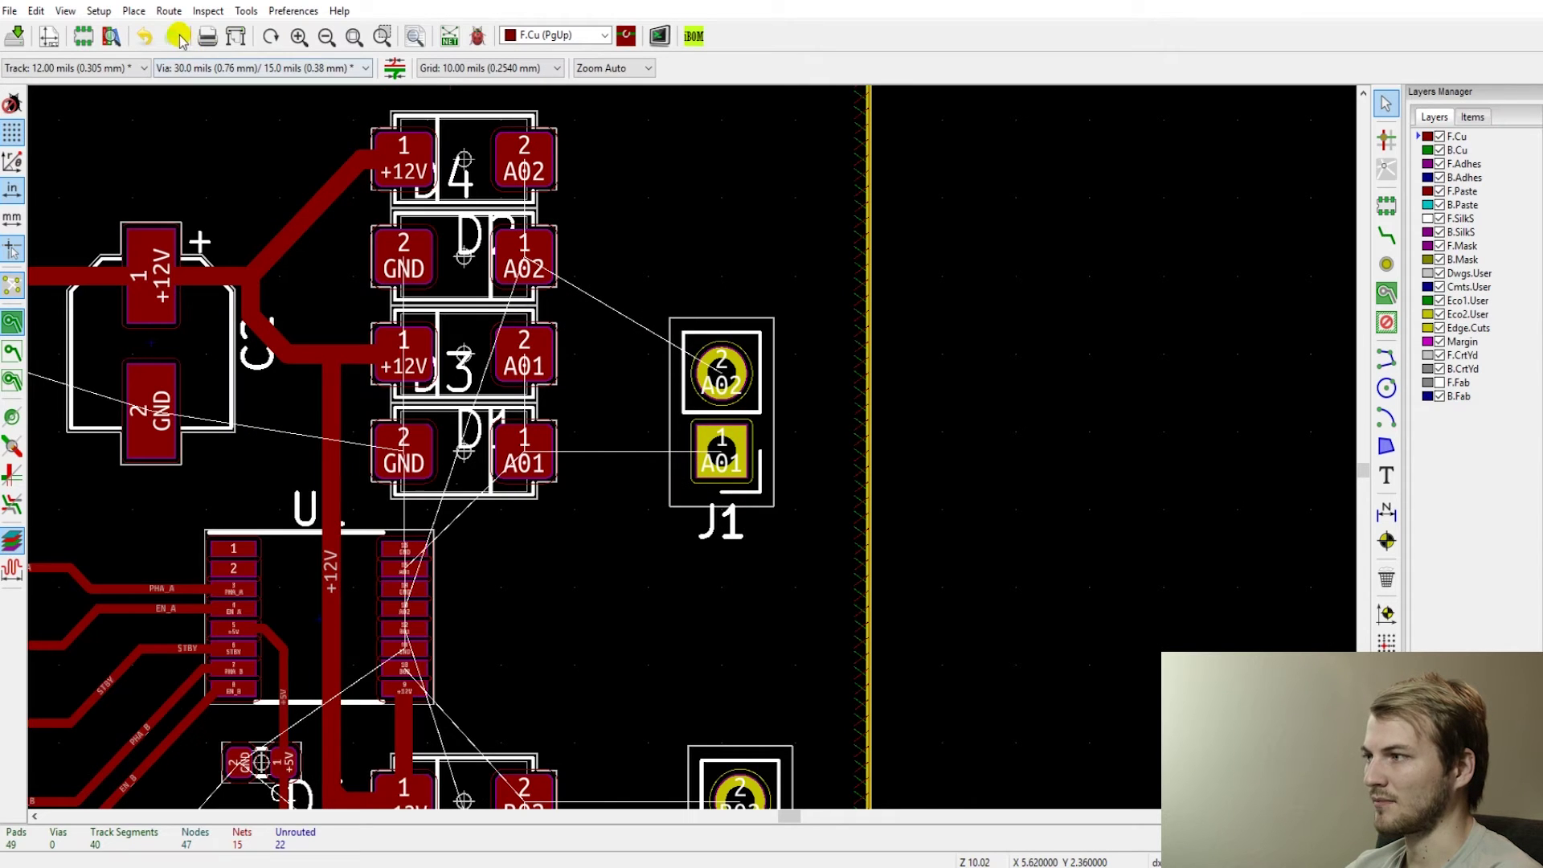
- Set the Default net class track width to 0.025 in the design rules
left_click(98, 11)
mouse_move(122, 12)
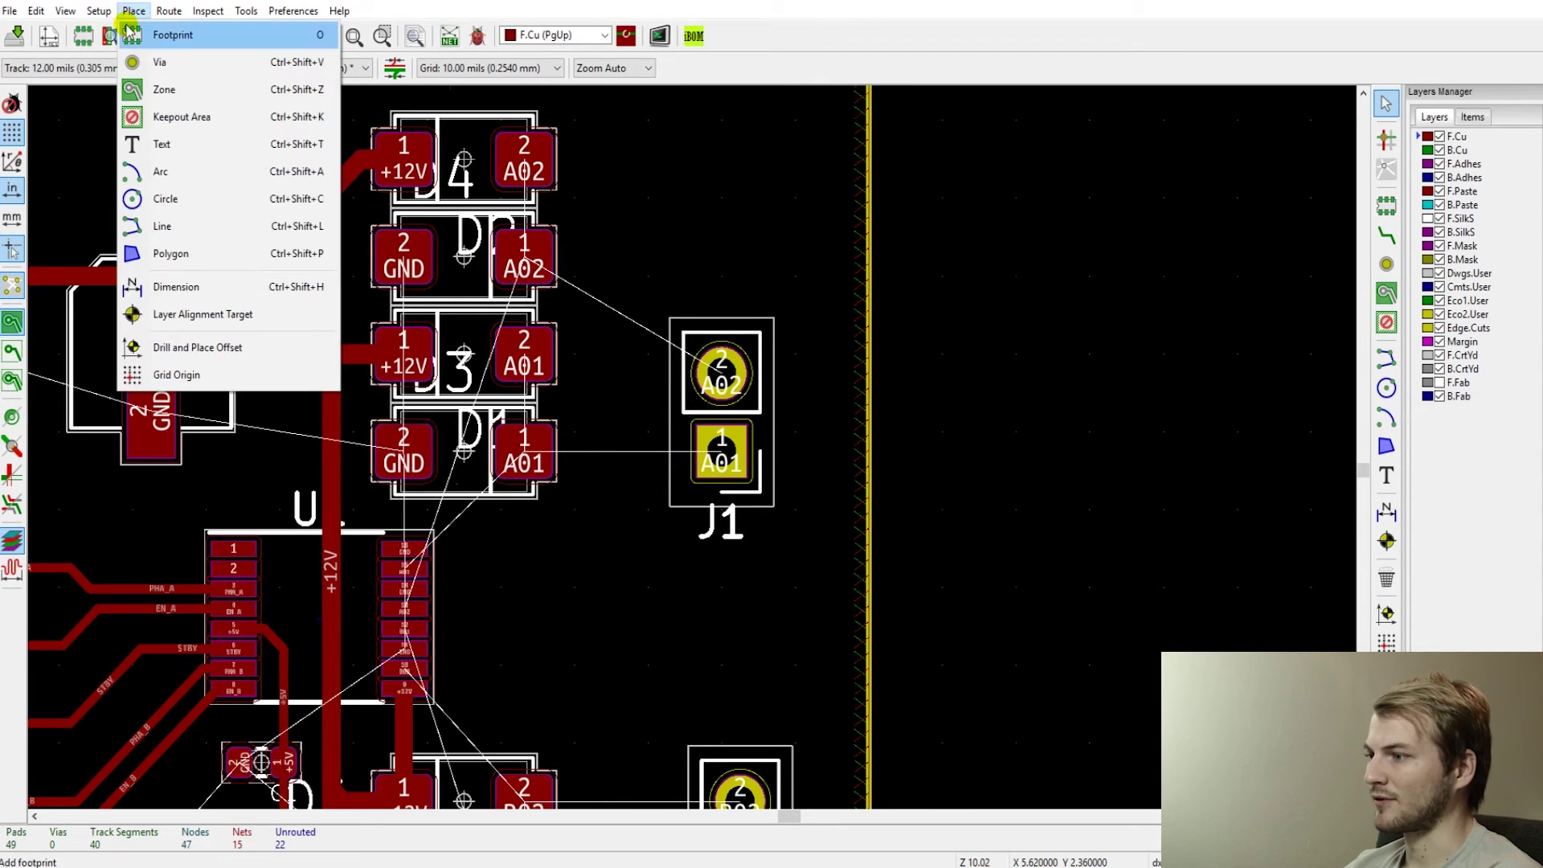
left_click(604, 263)
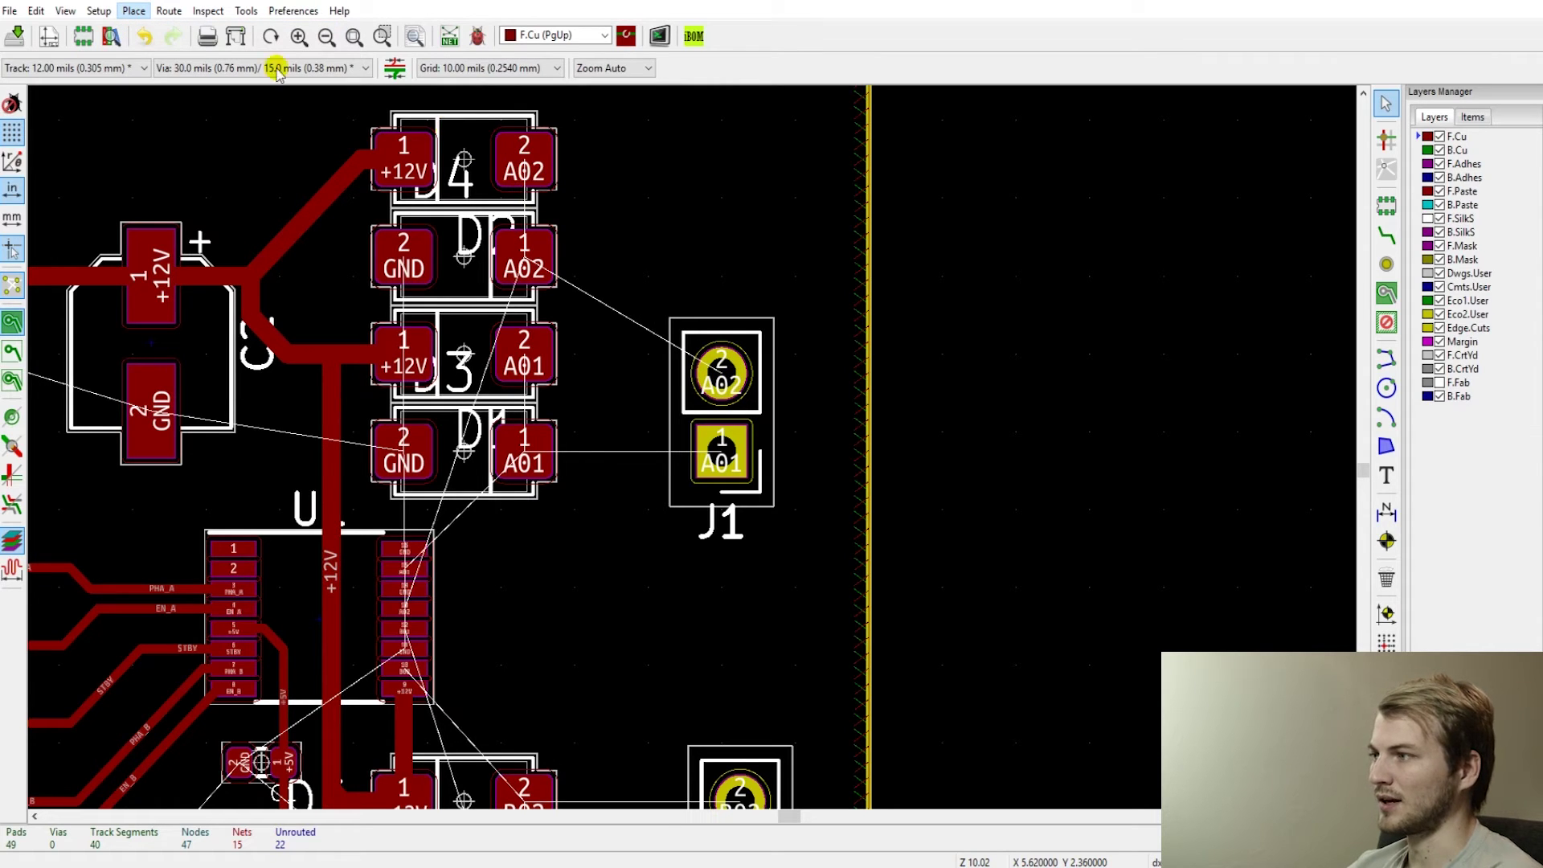
left_click(98, 10)
left_click(143, 59)
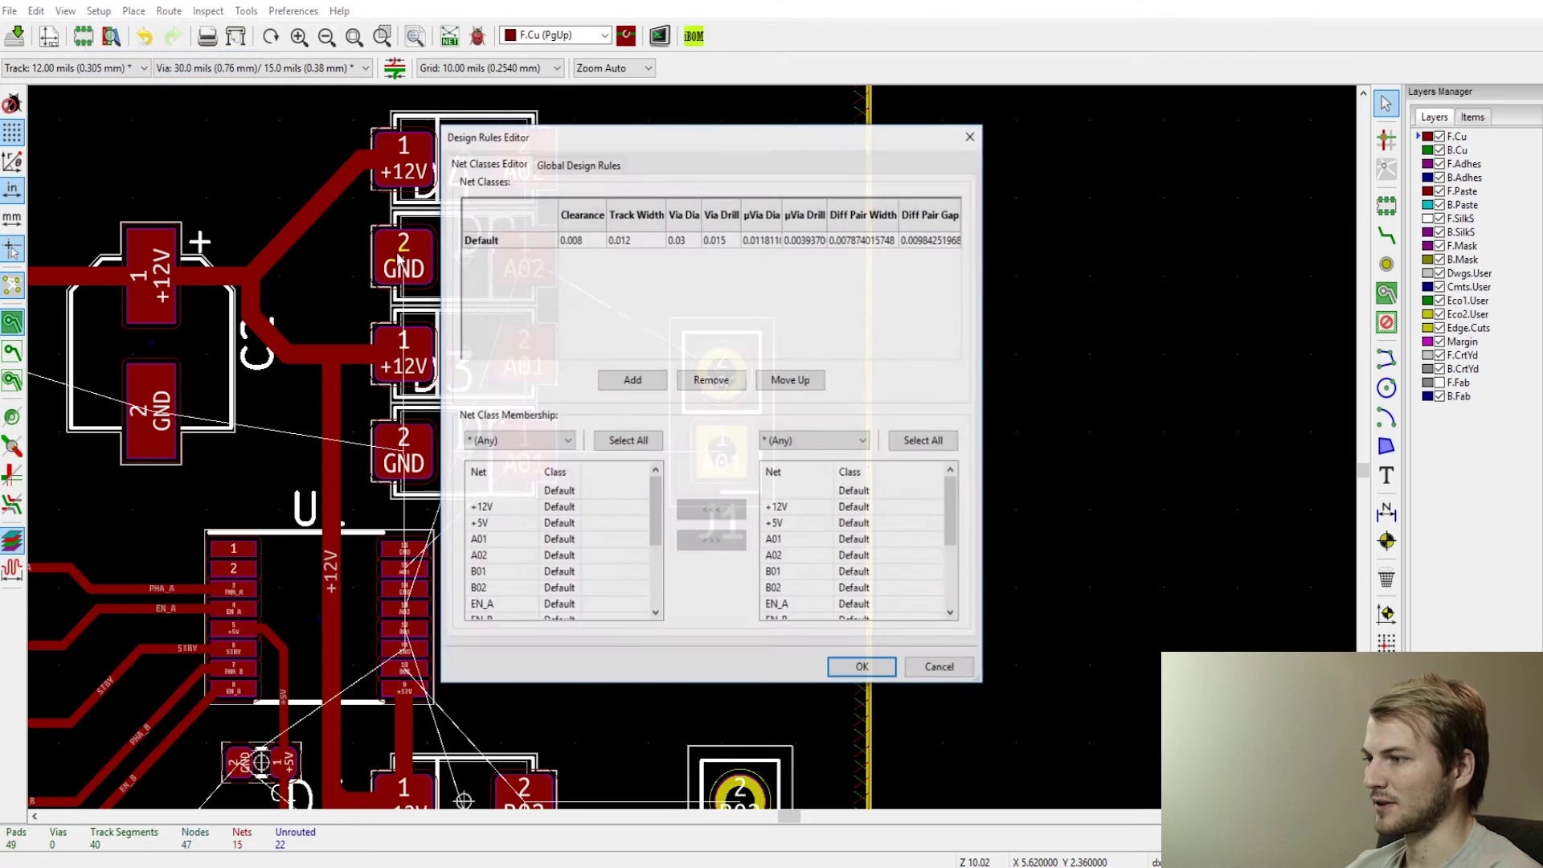
left_click(628, 239)
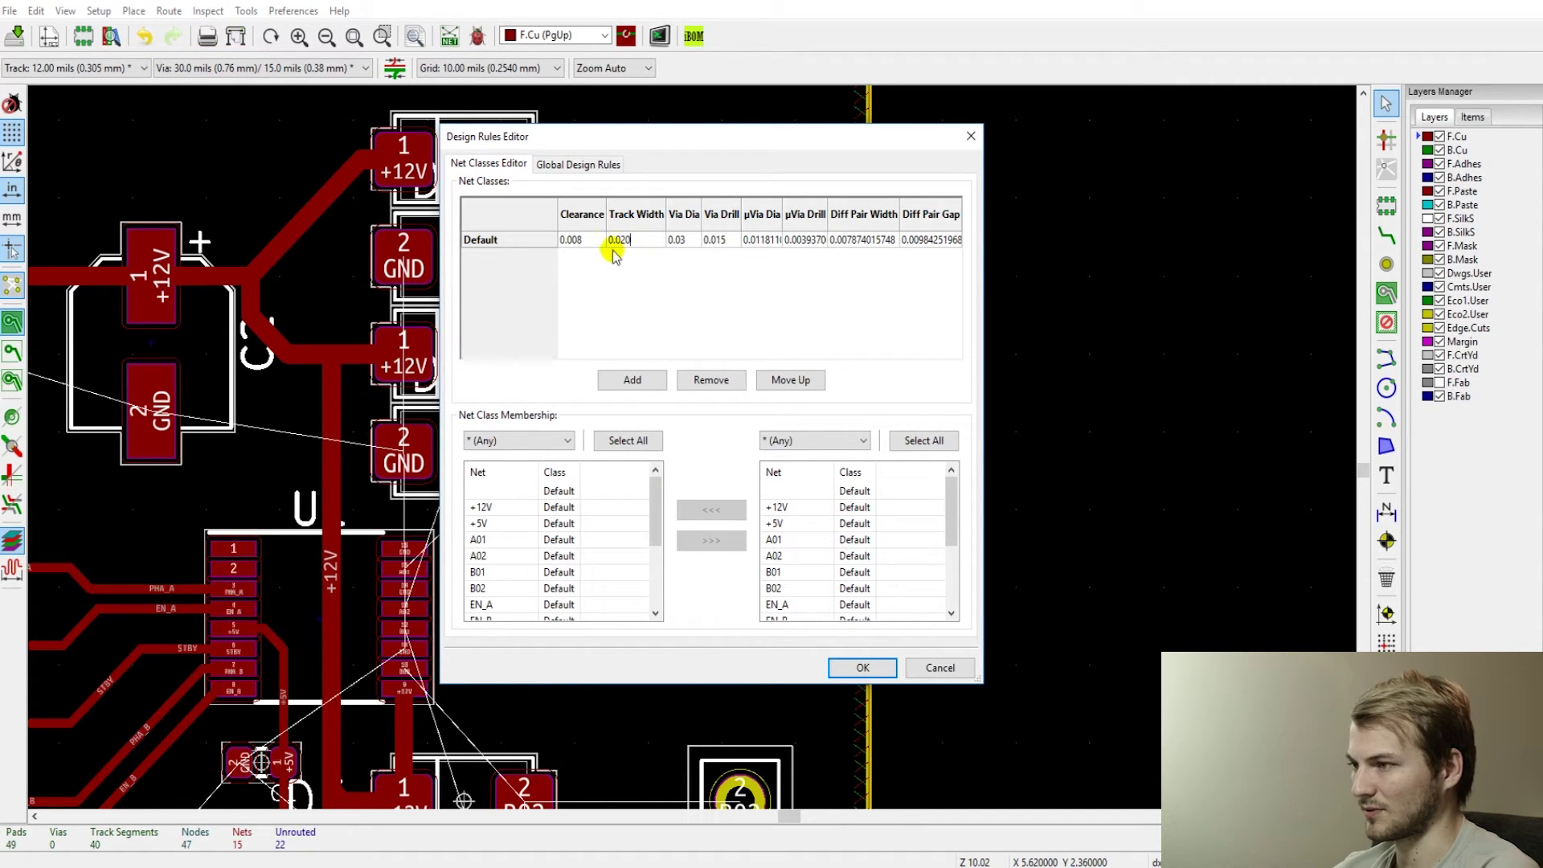
type("0.025")
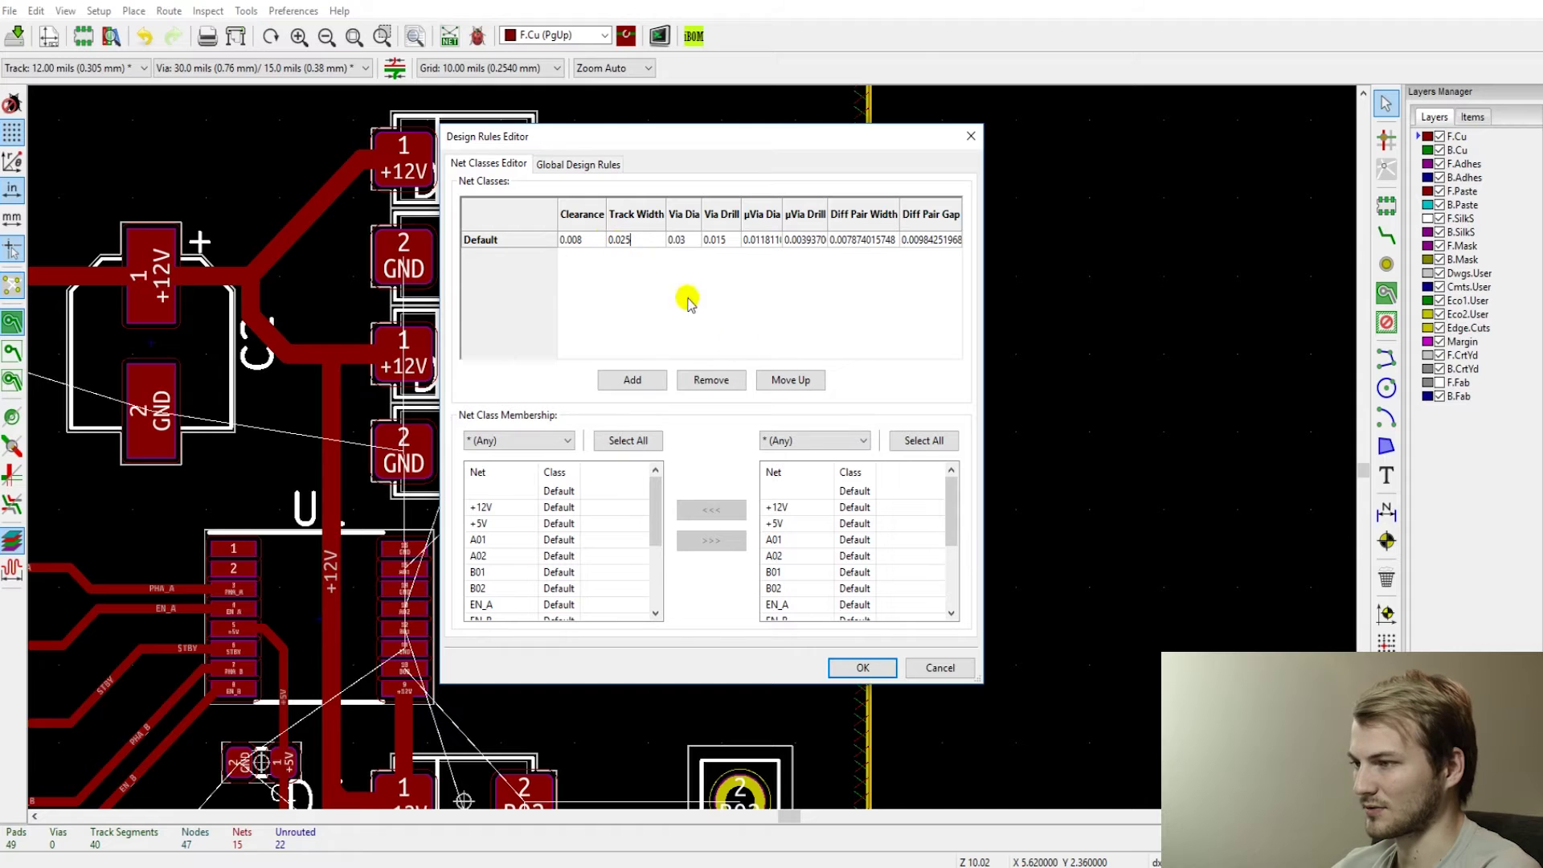
left_click(853, 667)
- Route the 25 mil A02 track between the two A02 diode pads and from the lower one to J1 pad 2
key("x")
left_click(524, 159)
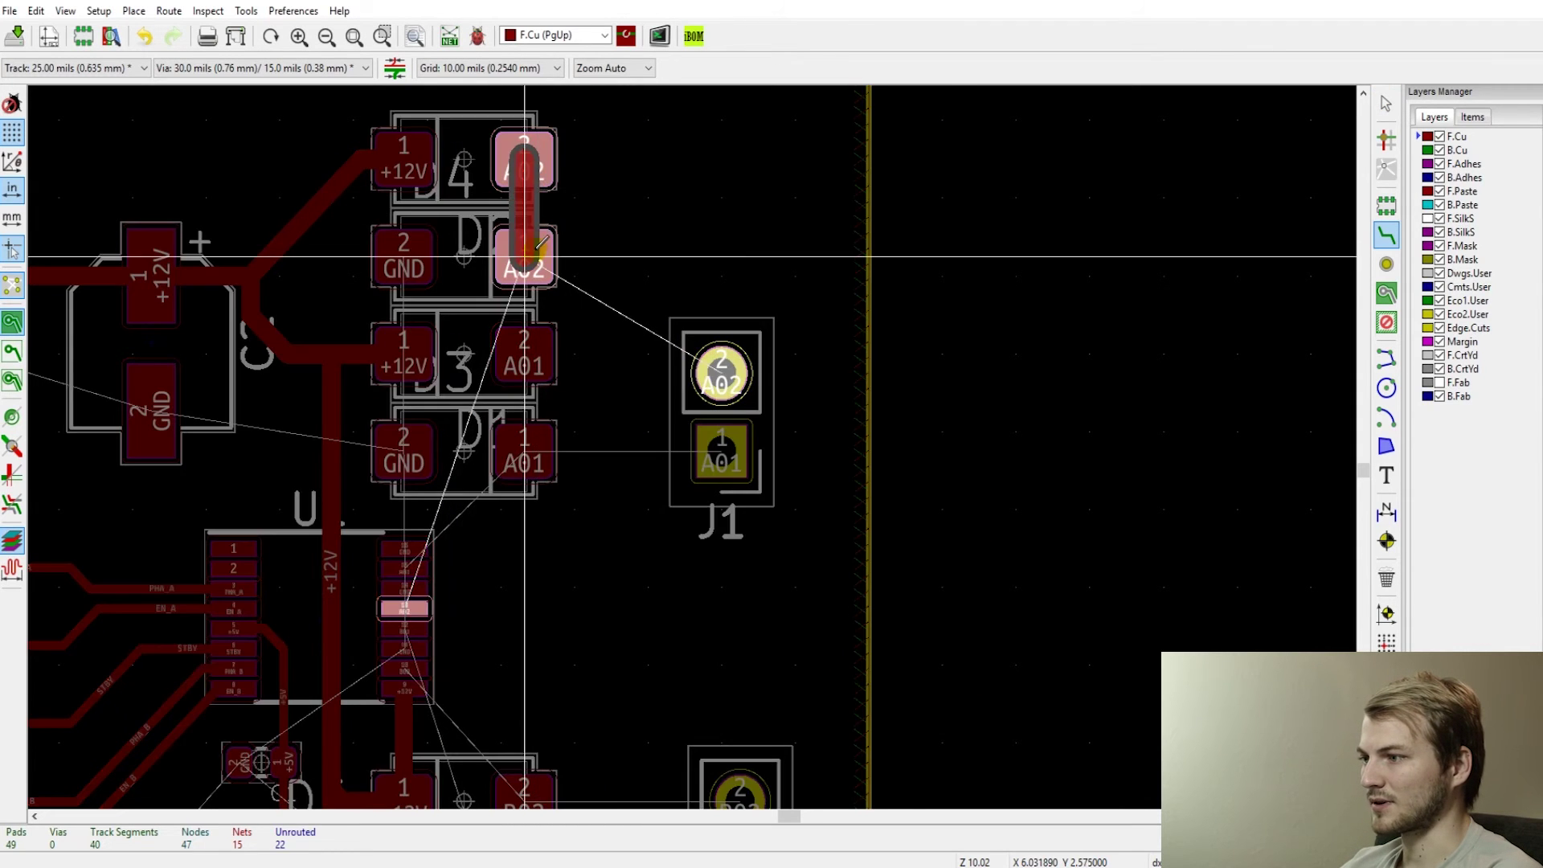
left_click(524, 258)
left_click(722, 372)
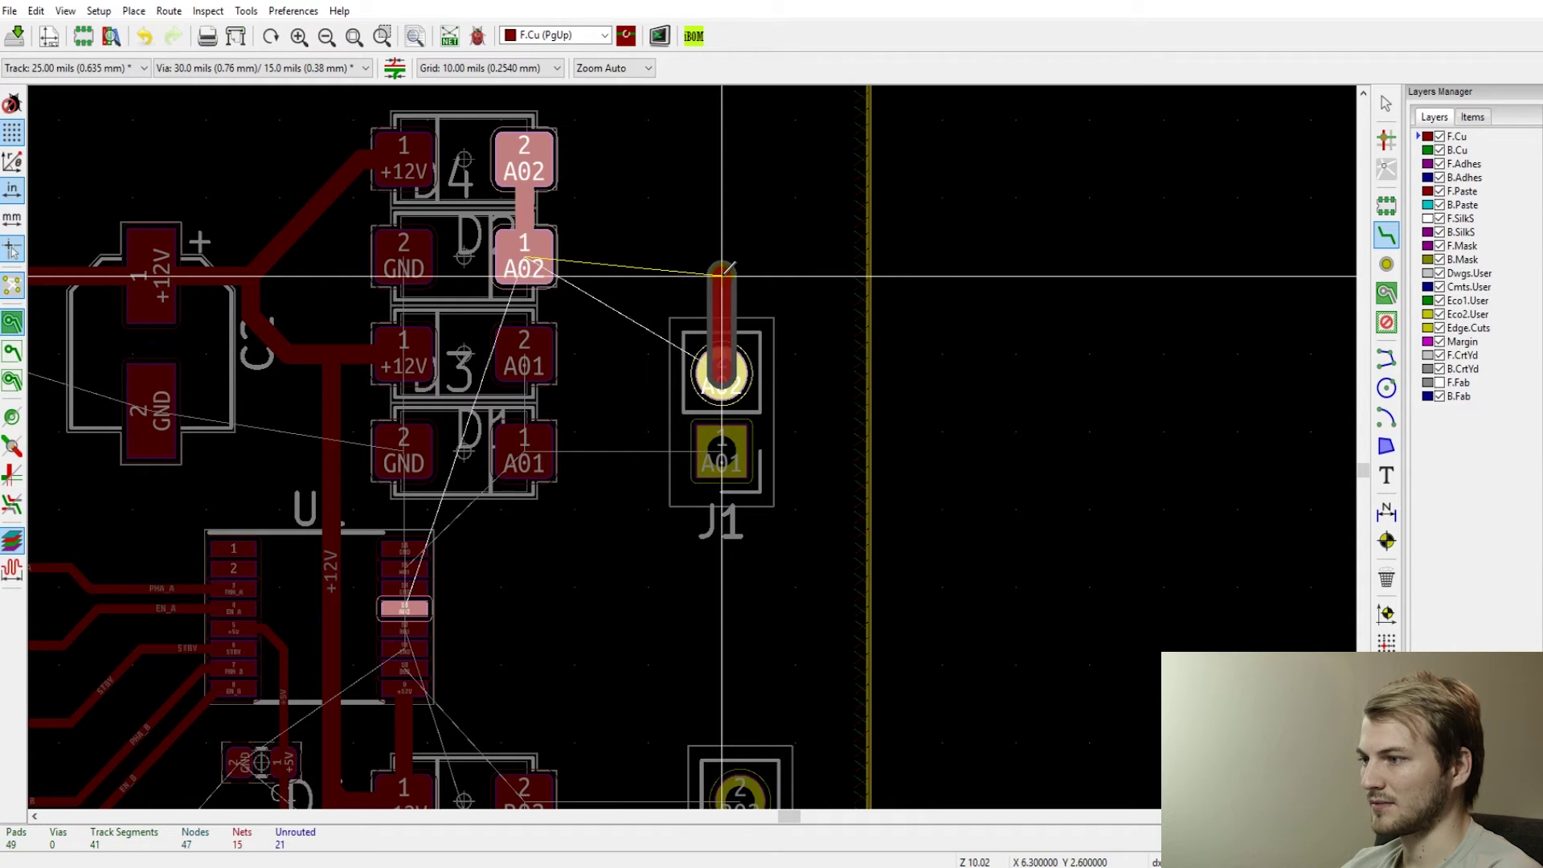
left_click(523, 257)
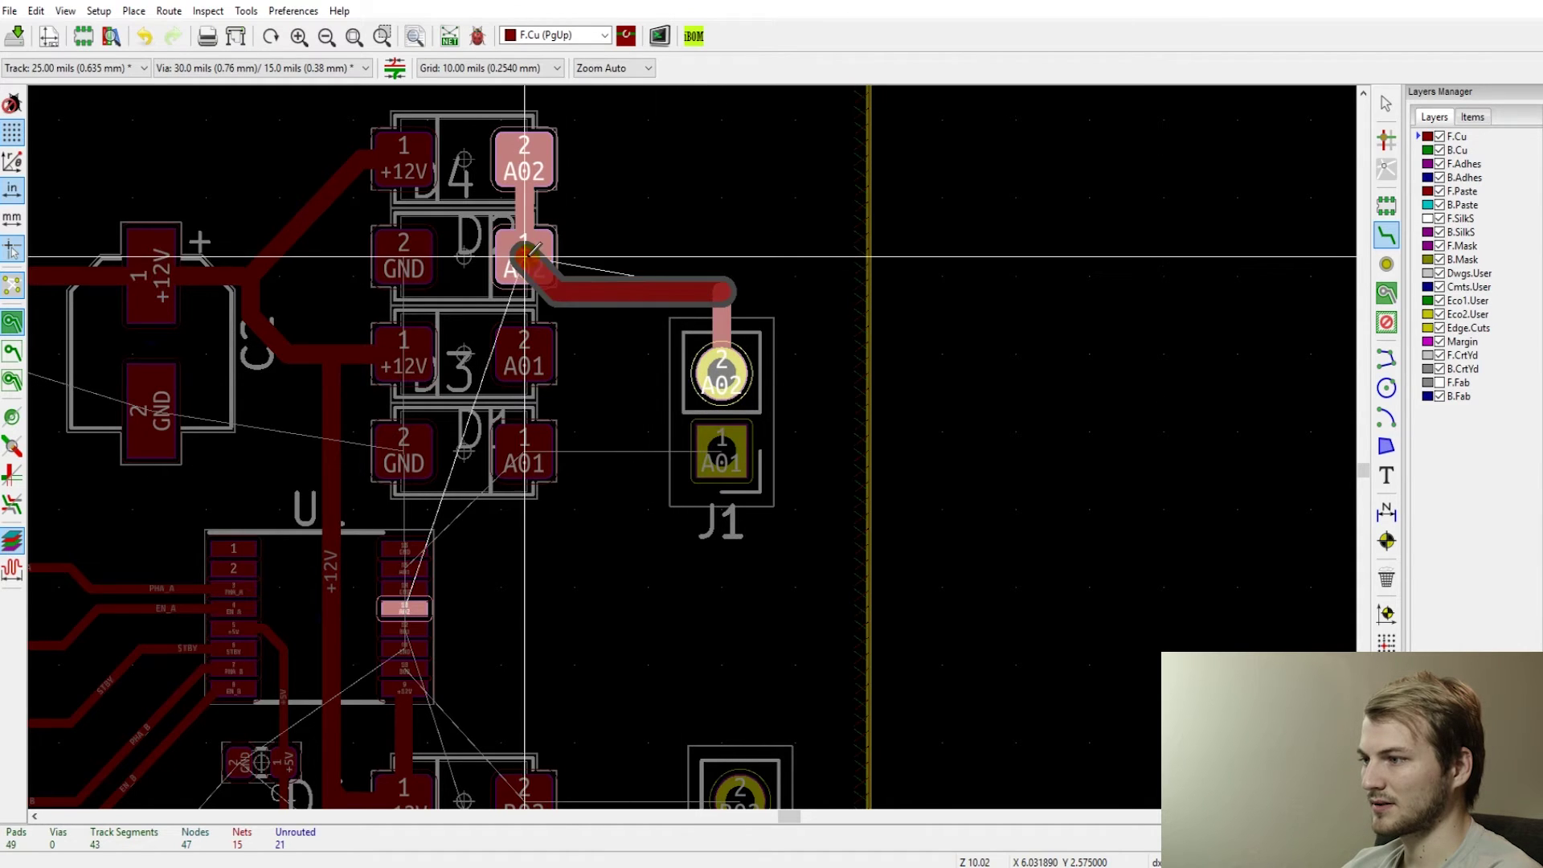
left_click_drag(635, 290, 544, 255)
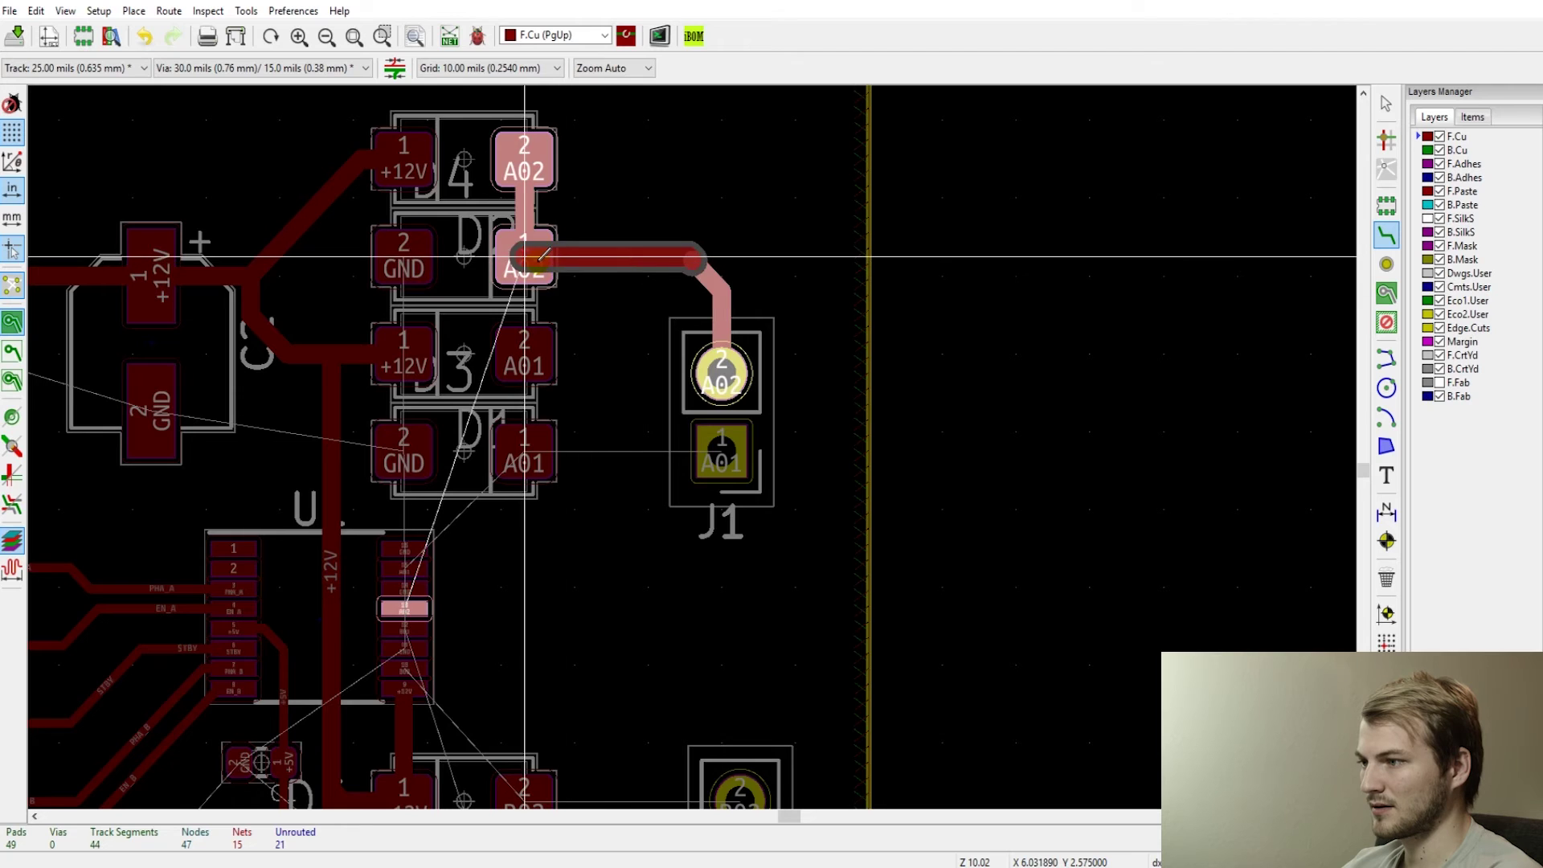
- Refill the copper zones and route the A01 track between the two A01 diode pads and on to J1 pad 1
key("b")
left_click(524, 355)
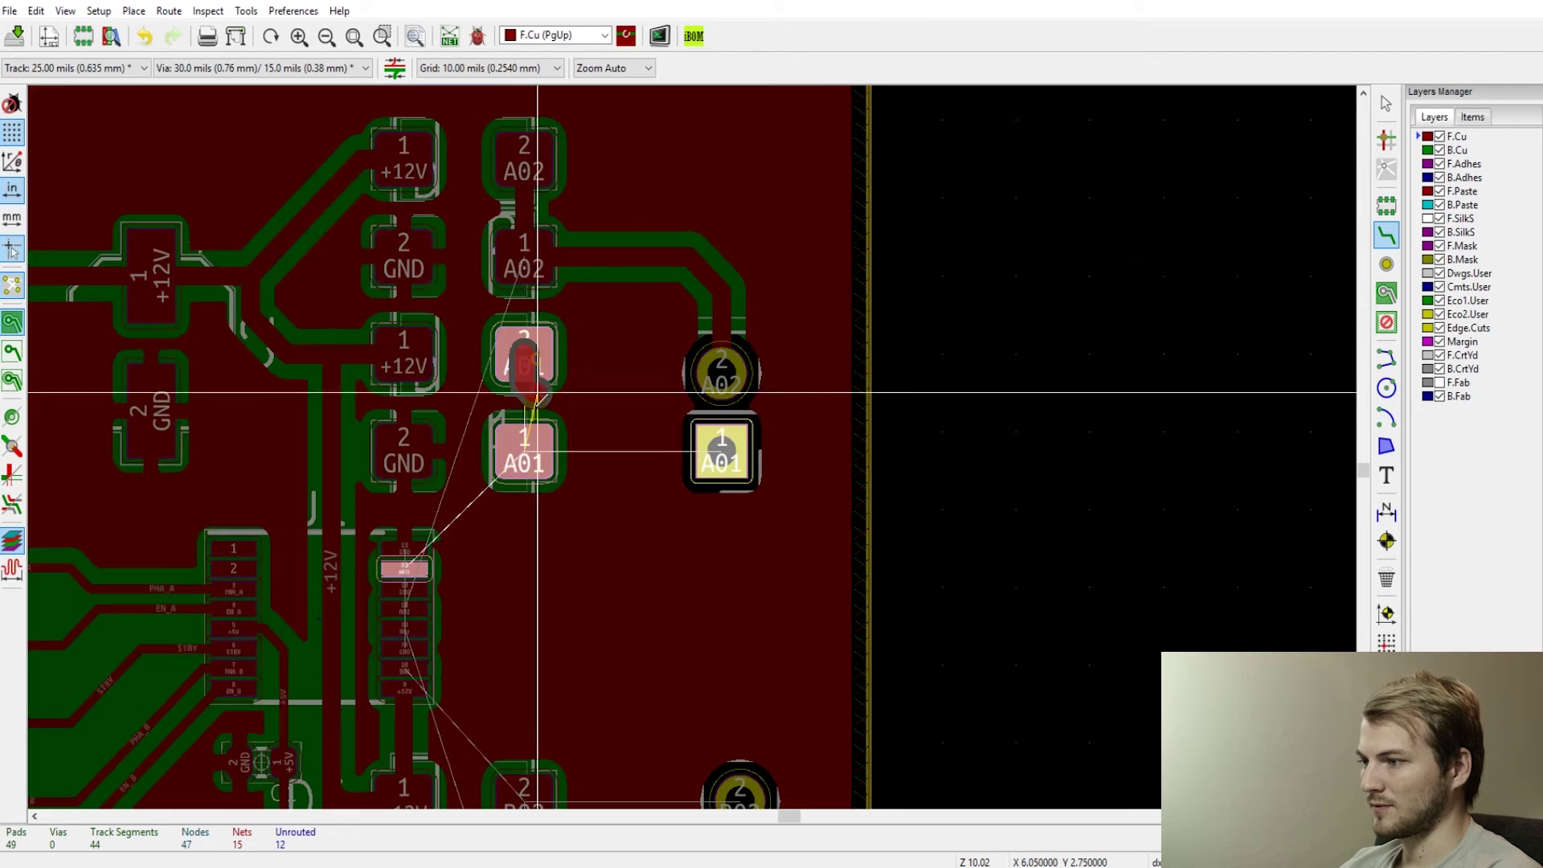
left_click(546, 433)
left_click(524, 452)
left_click(722, 462)
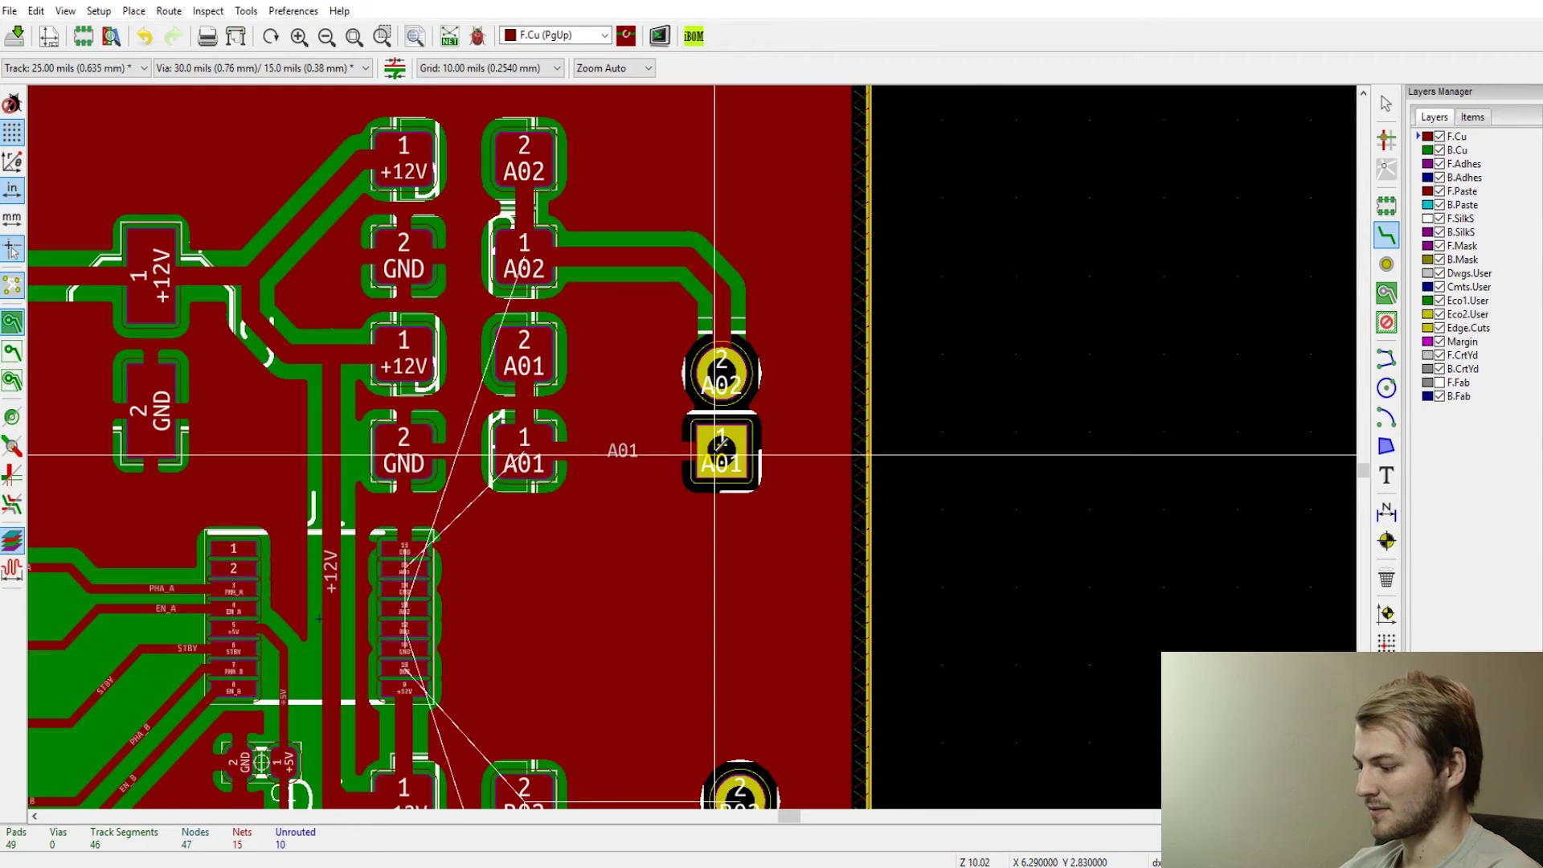
- Route the B02 track from J3 pad 2 to the upper B02 diode pad and down to the lower B02 pad
scroll(717, 549, "down", 3)
scroll(717, 549, "up", 3)
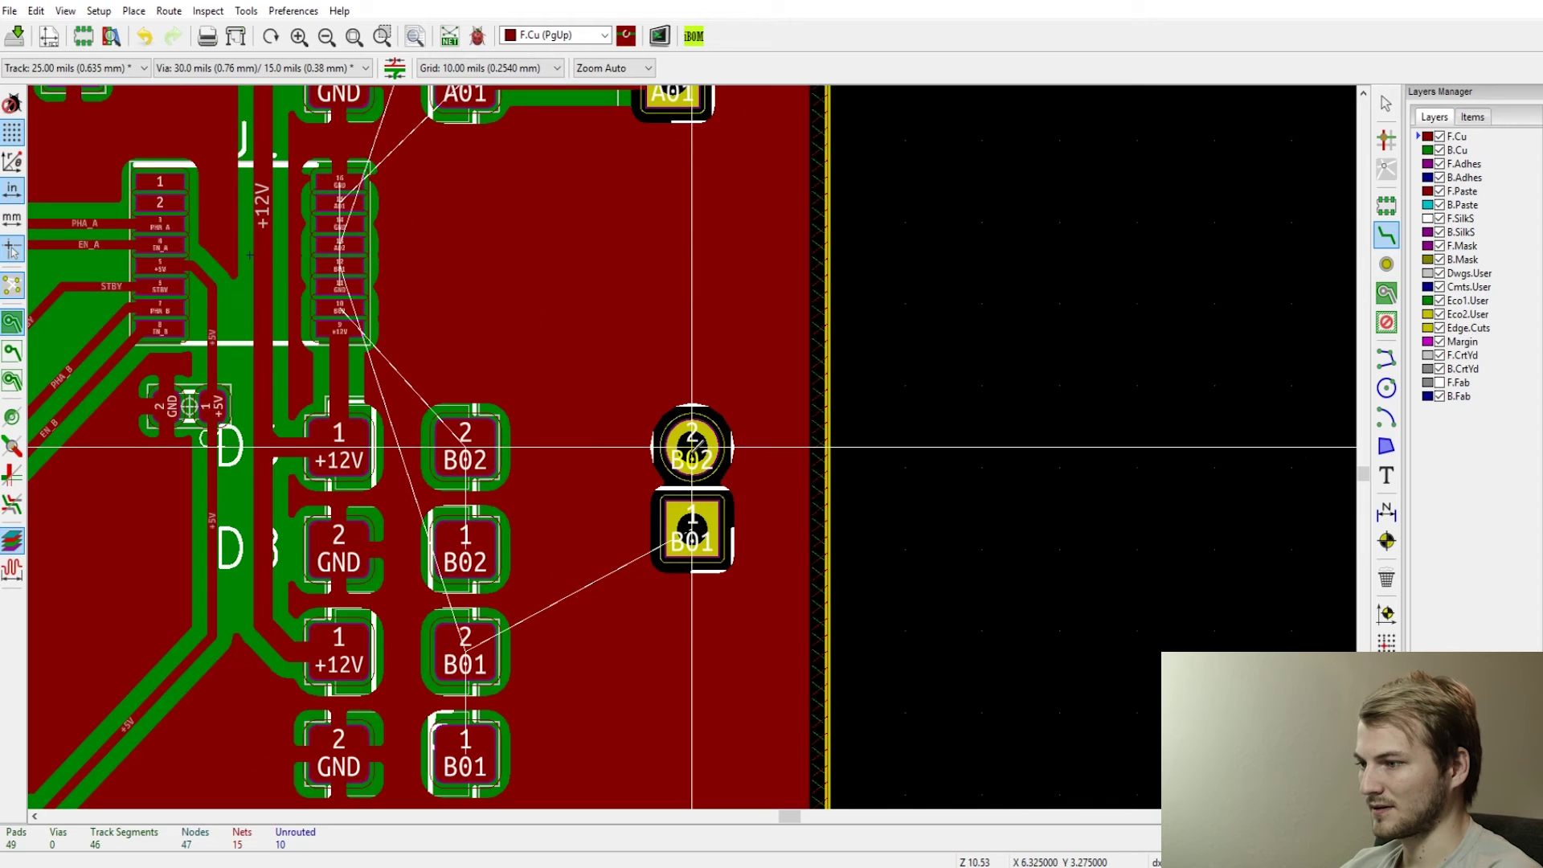
left_click(691, 447)
left_click(465, 447)
left_click(465, 447)
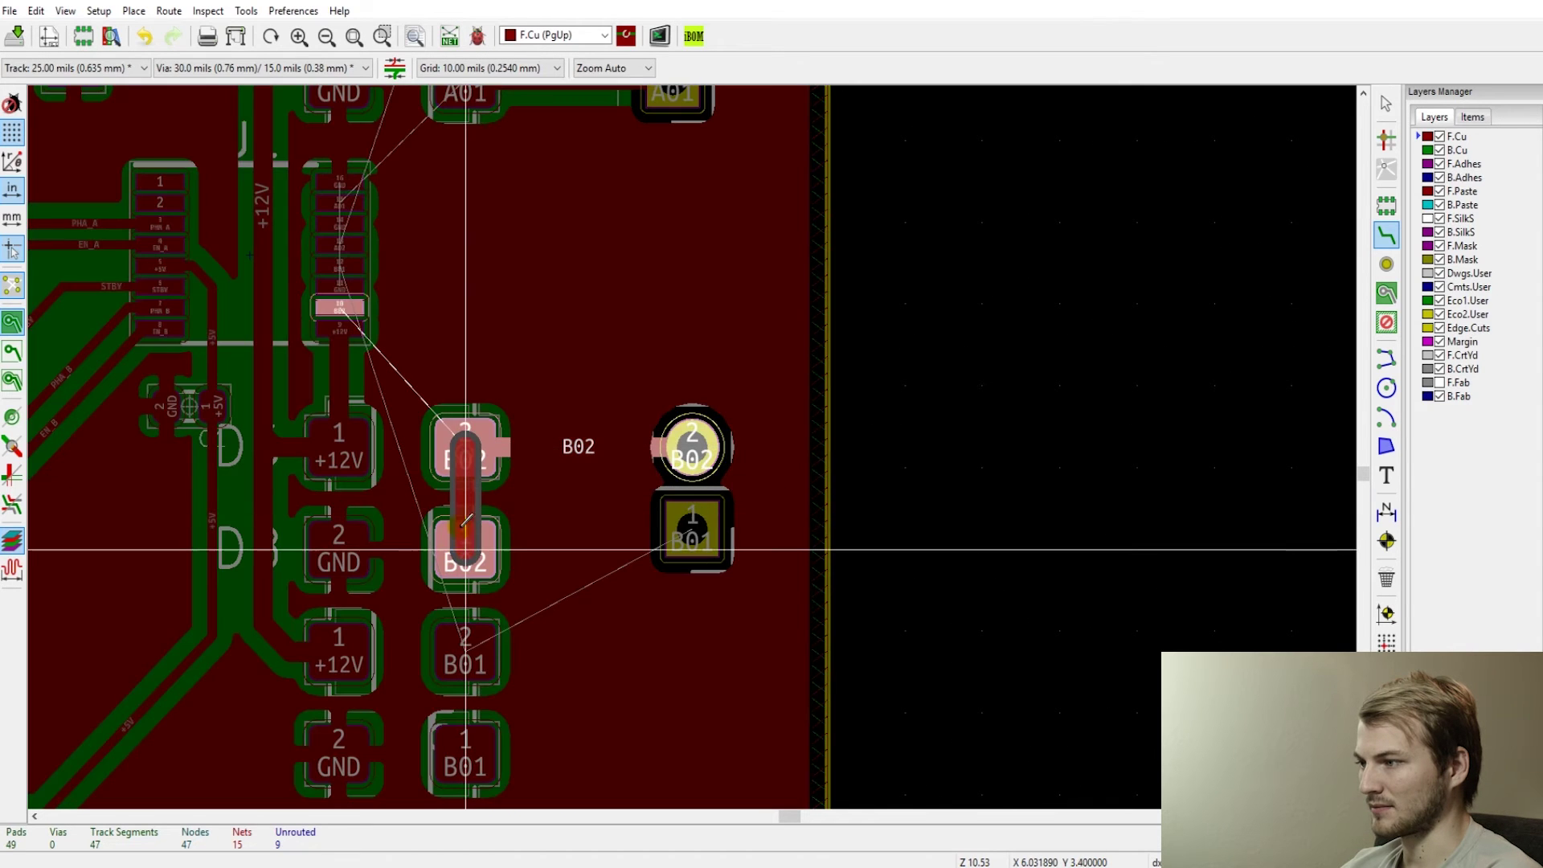
left_click(466, 550)
- Route the B01 track from the upper B01 diode pad to J3 pad 1 and link it to the lower B01 pad
left_click(465, 643)
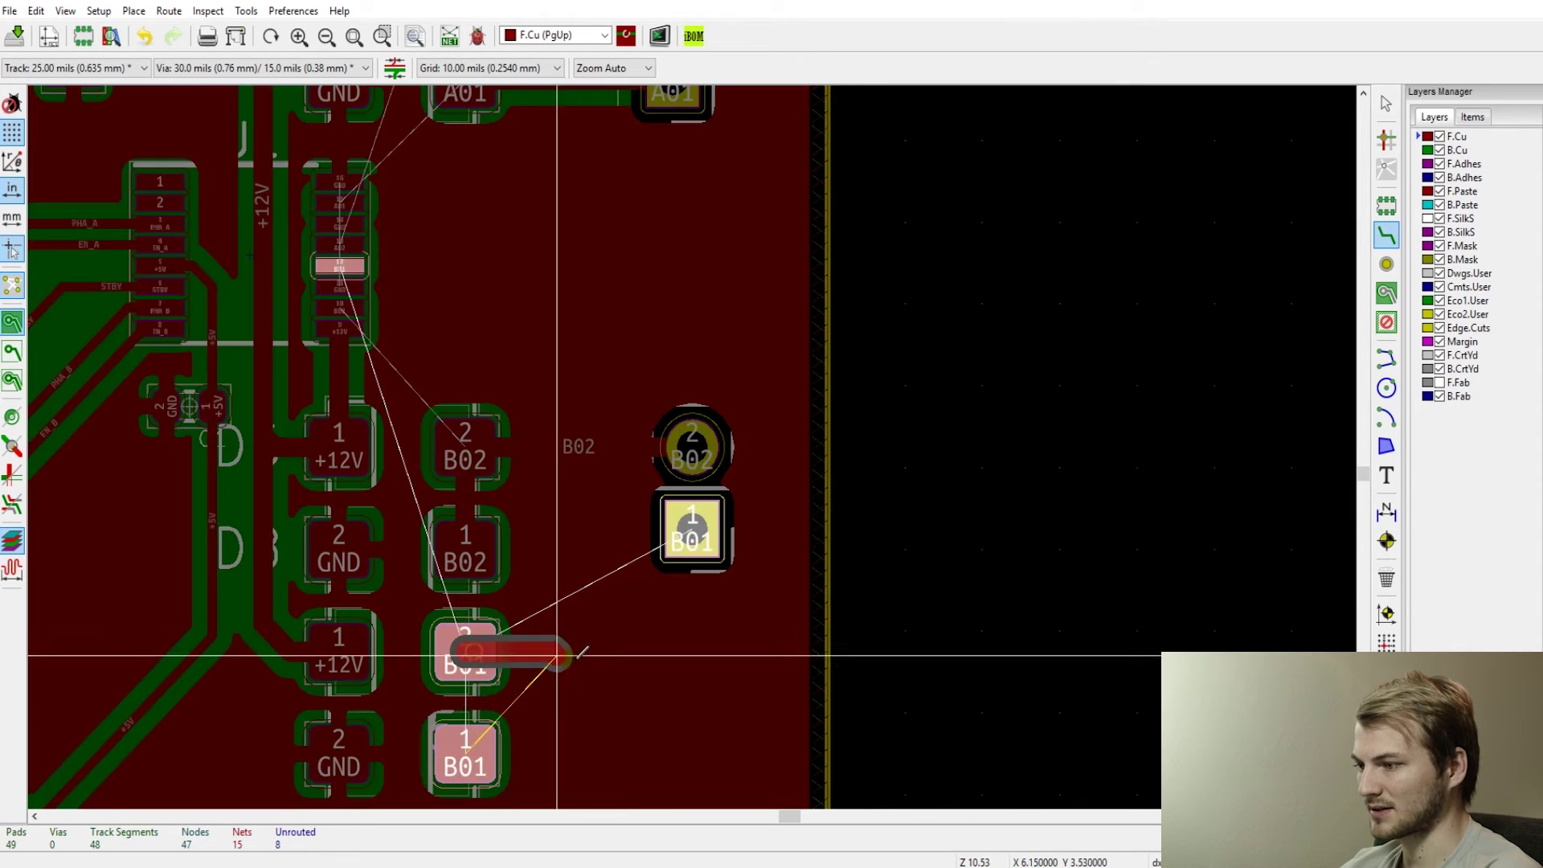
left_click(690, 532)
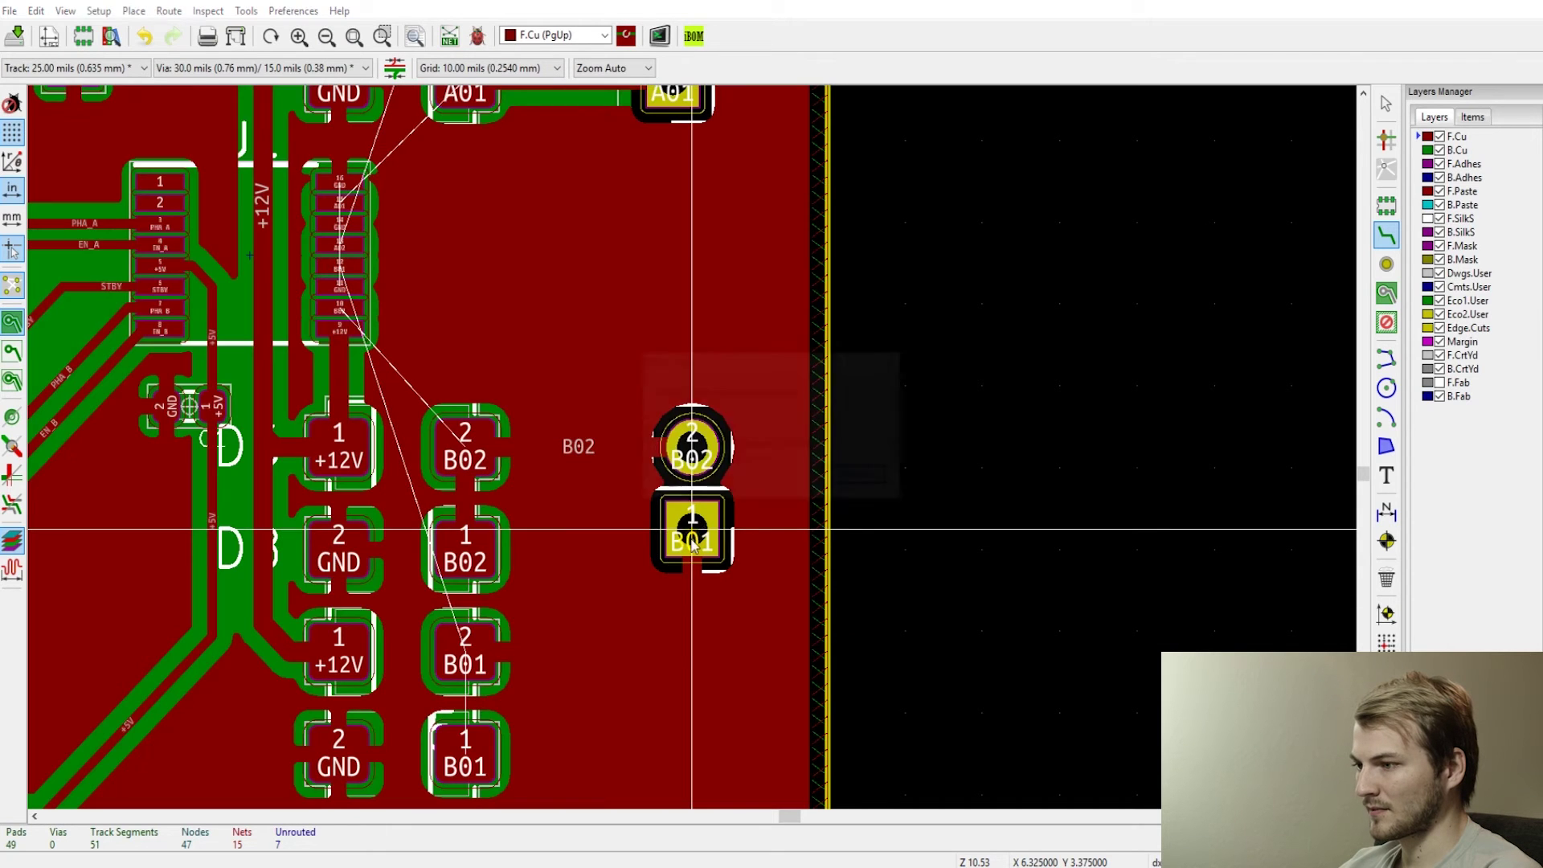
scroll(643, 482, "down", 3)
scroll(688, 421, "up", 2)
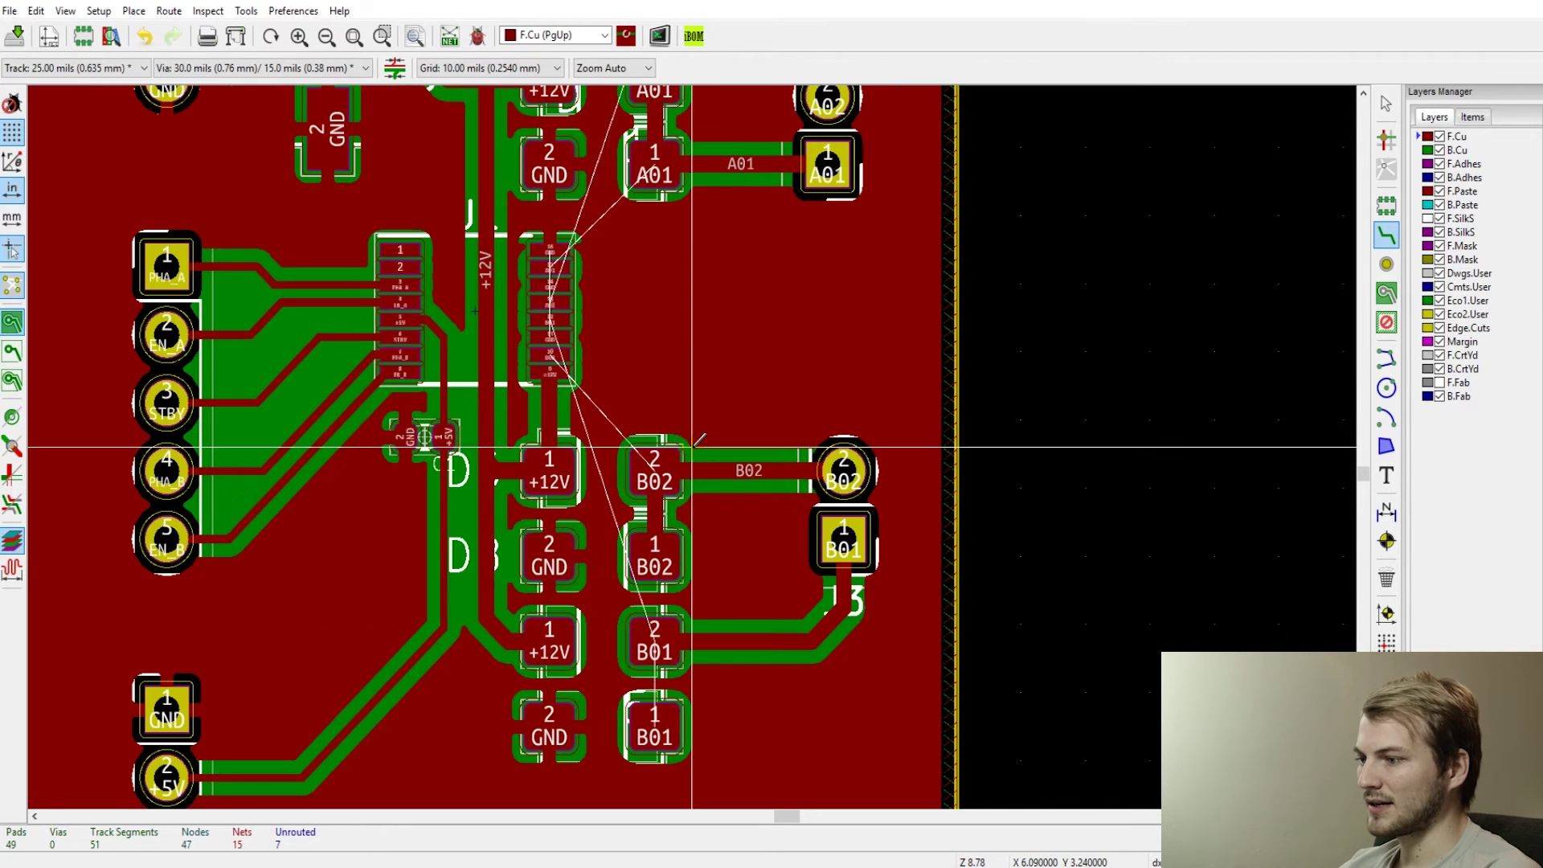
left_click(655, 646)
left_click(654, 725)
scroll(555, 418, "up", 3)
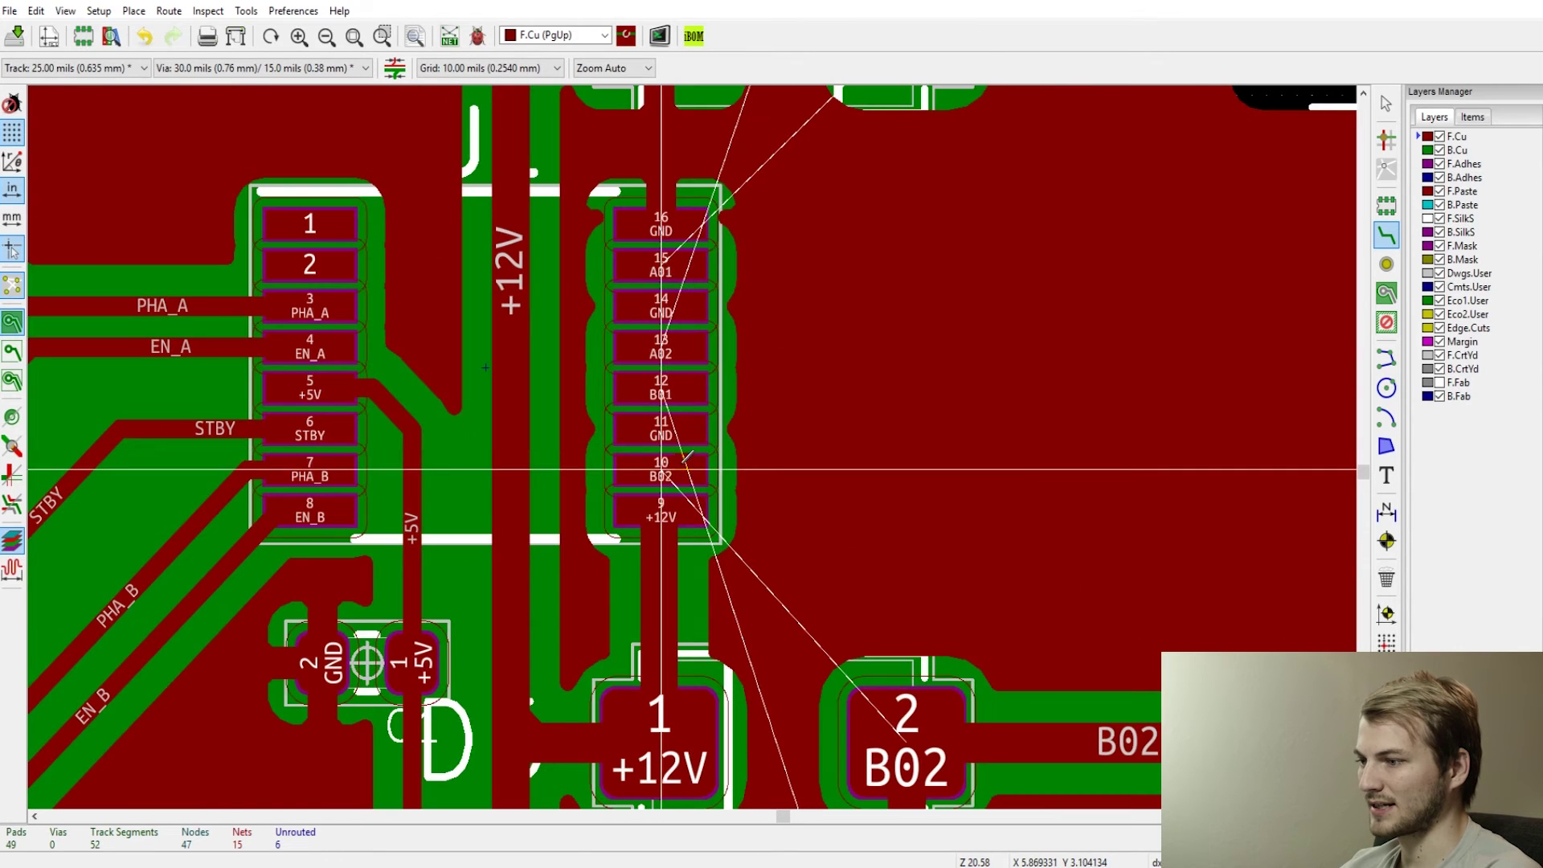
left_click(661, 468)
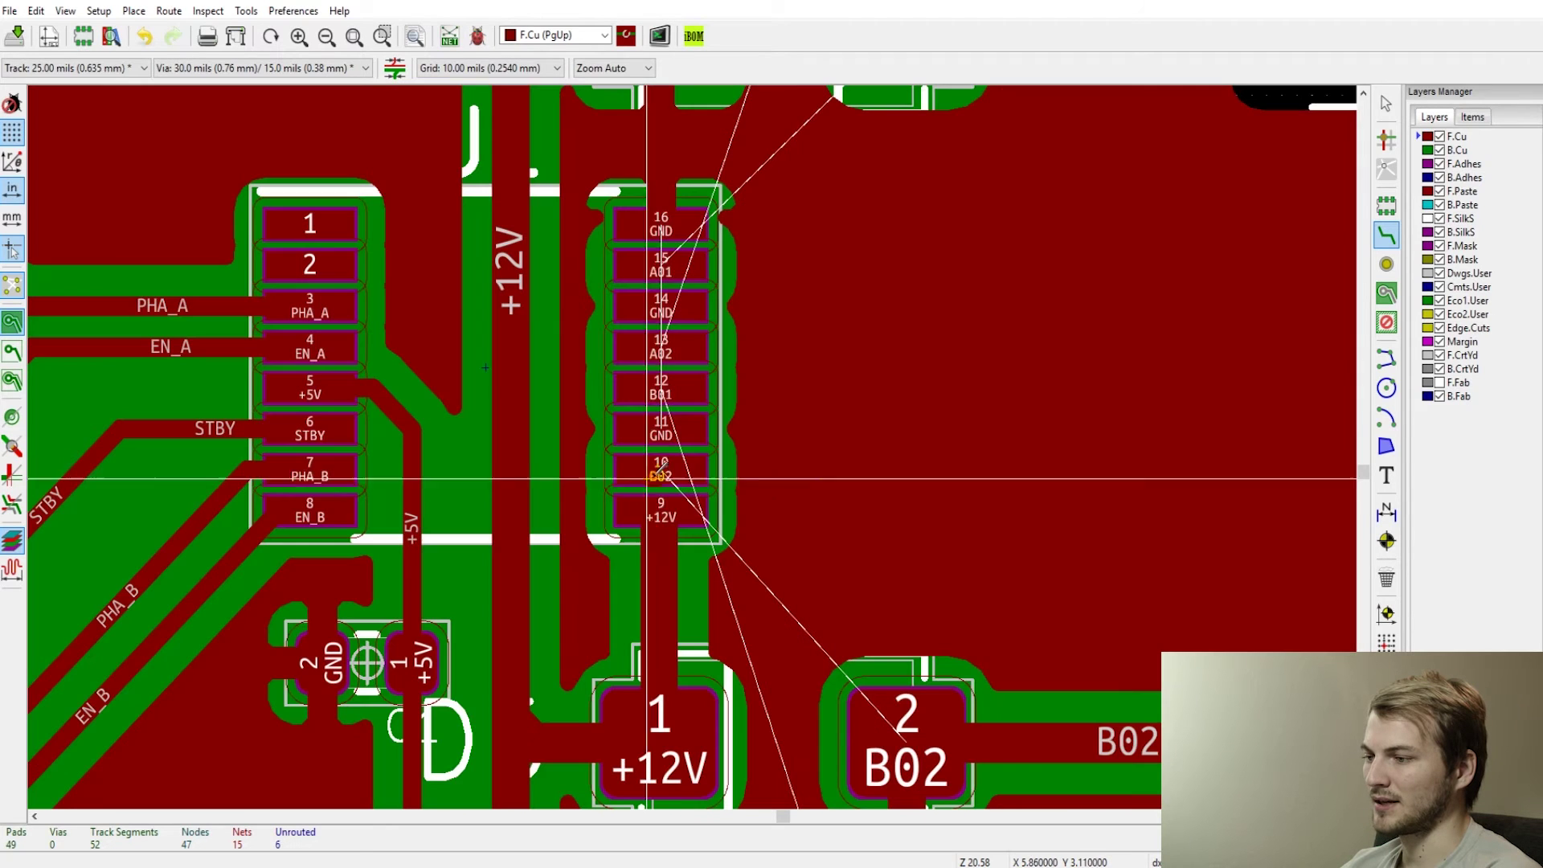
left_click(660, 471)
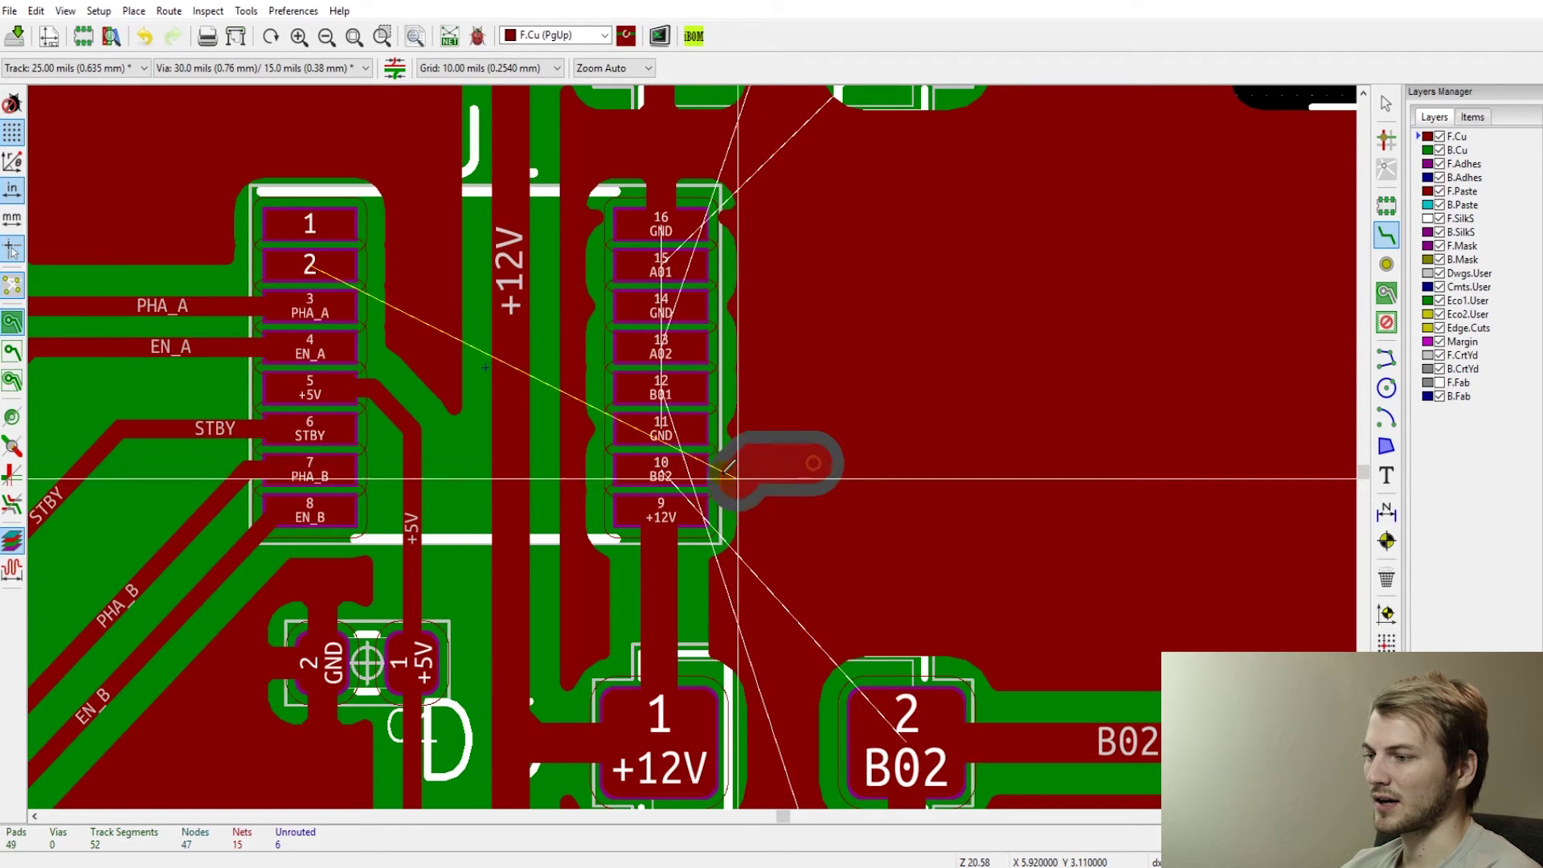
key("Escape")
key("Escape")
- Set the Default net class track width to 15 mils (0.015) in the design rules
scroll(510, 352, "up", 1)
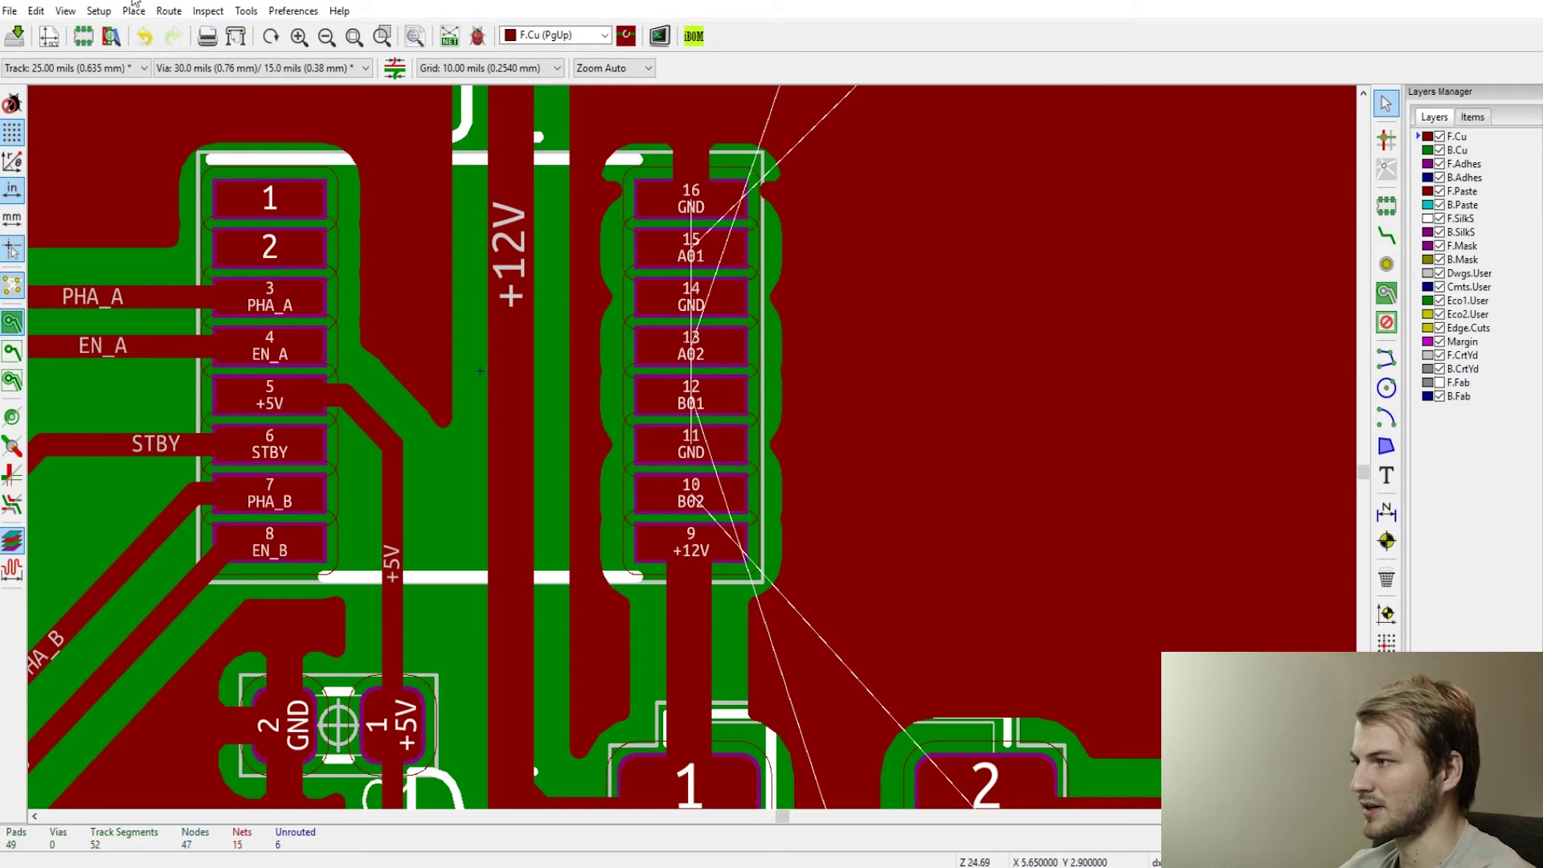
left_click(98, 10)
left_click(121, 30)
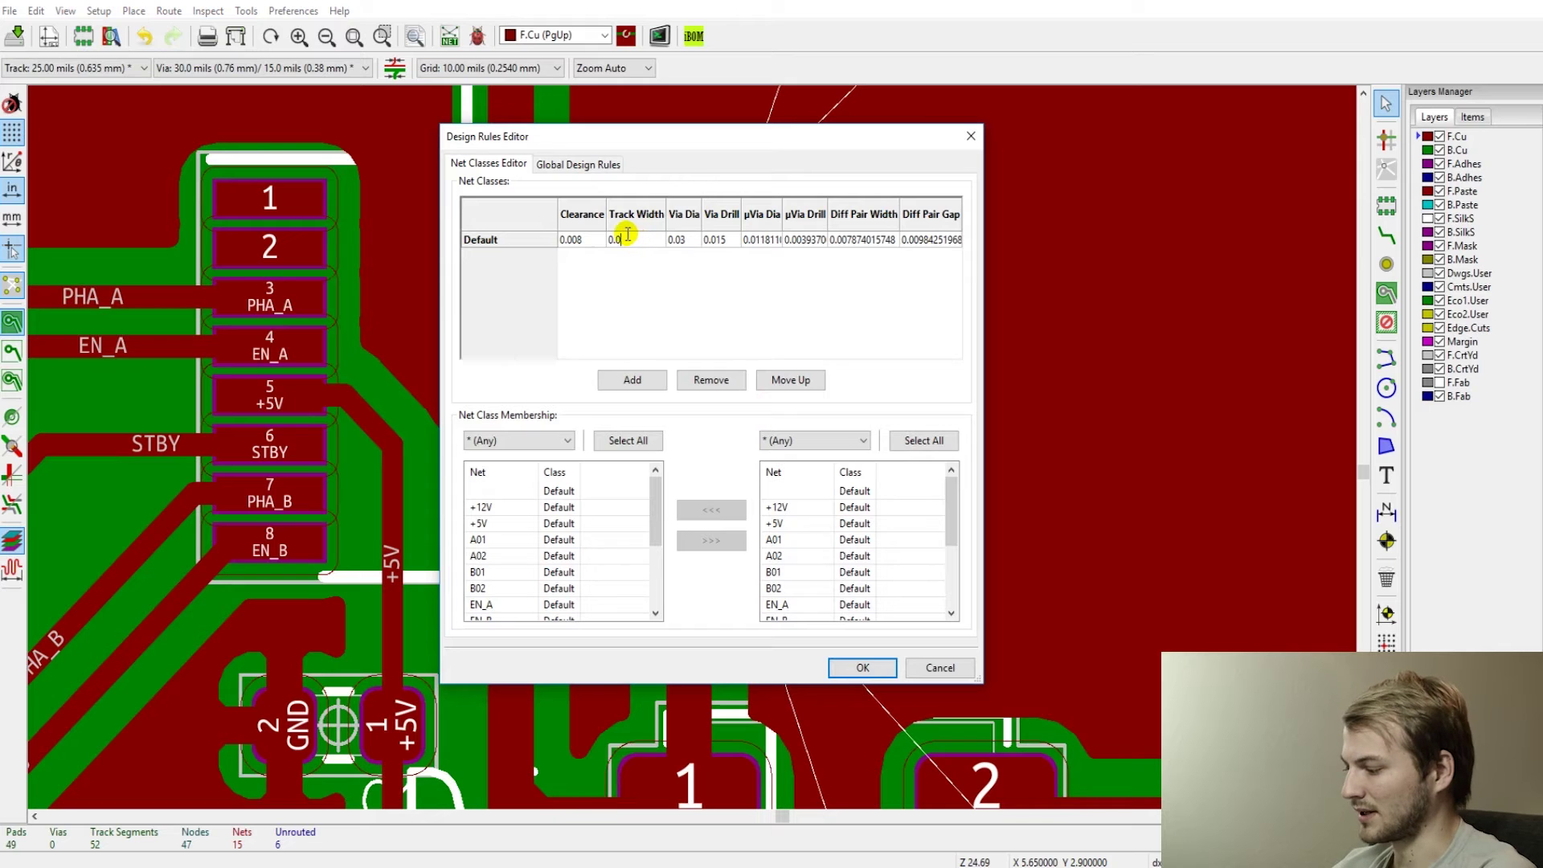
left_click(860, 668)
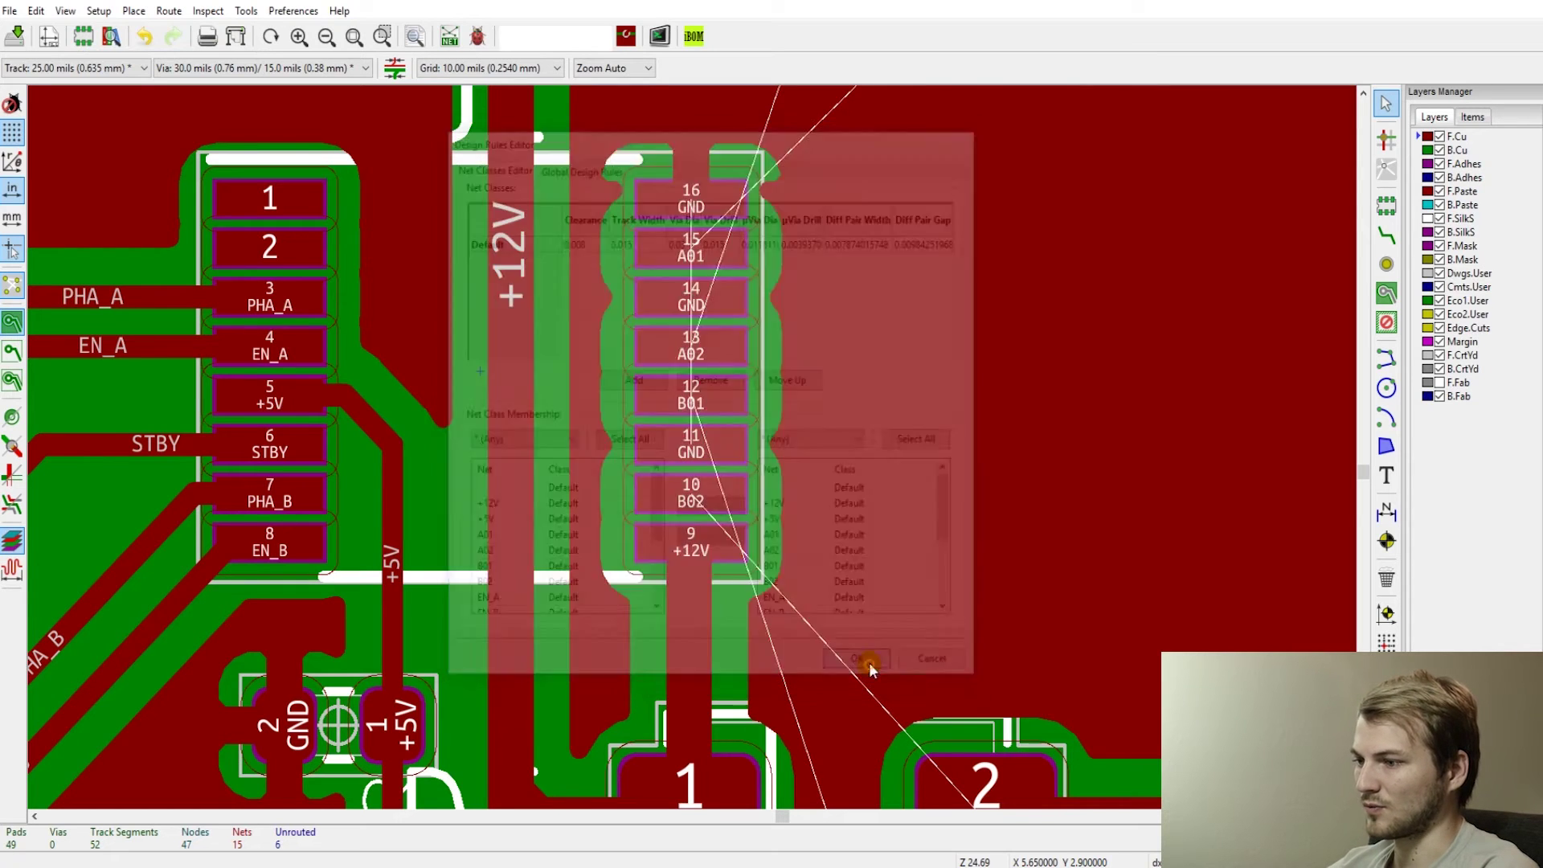
- Route a short 15 mil B02 stub out of driver IC pad 10, angled down toward the diodes, and unfill the copper zones
key("x")
left_click(714, 487)
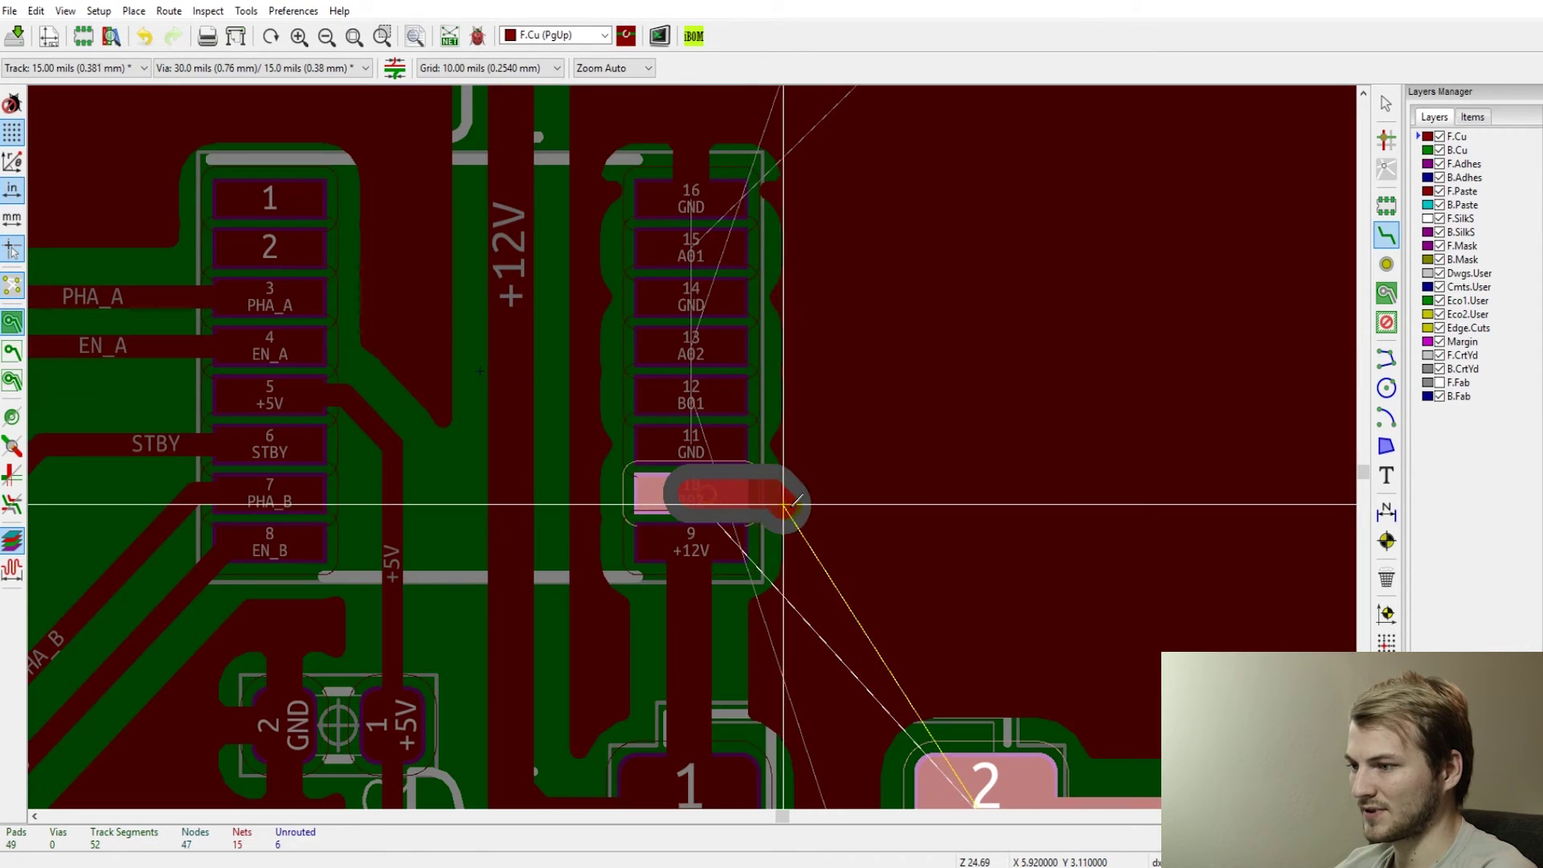
left_click(866, 549)
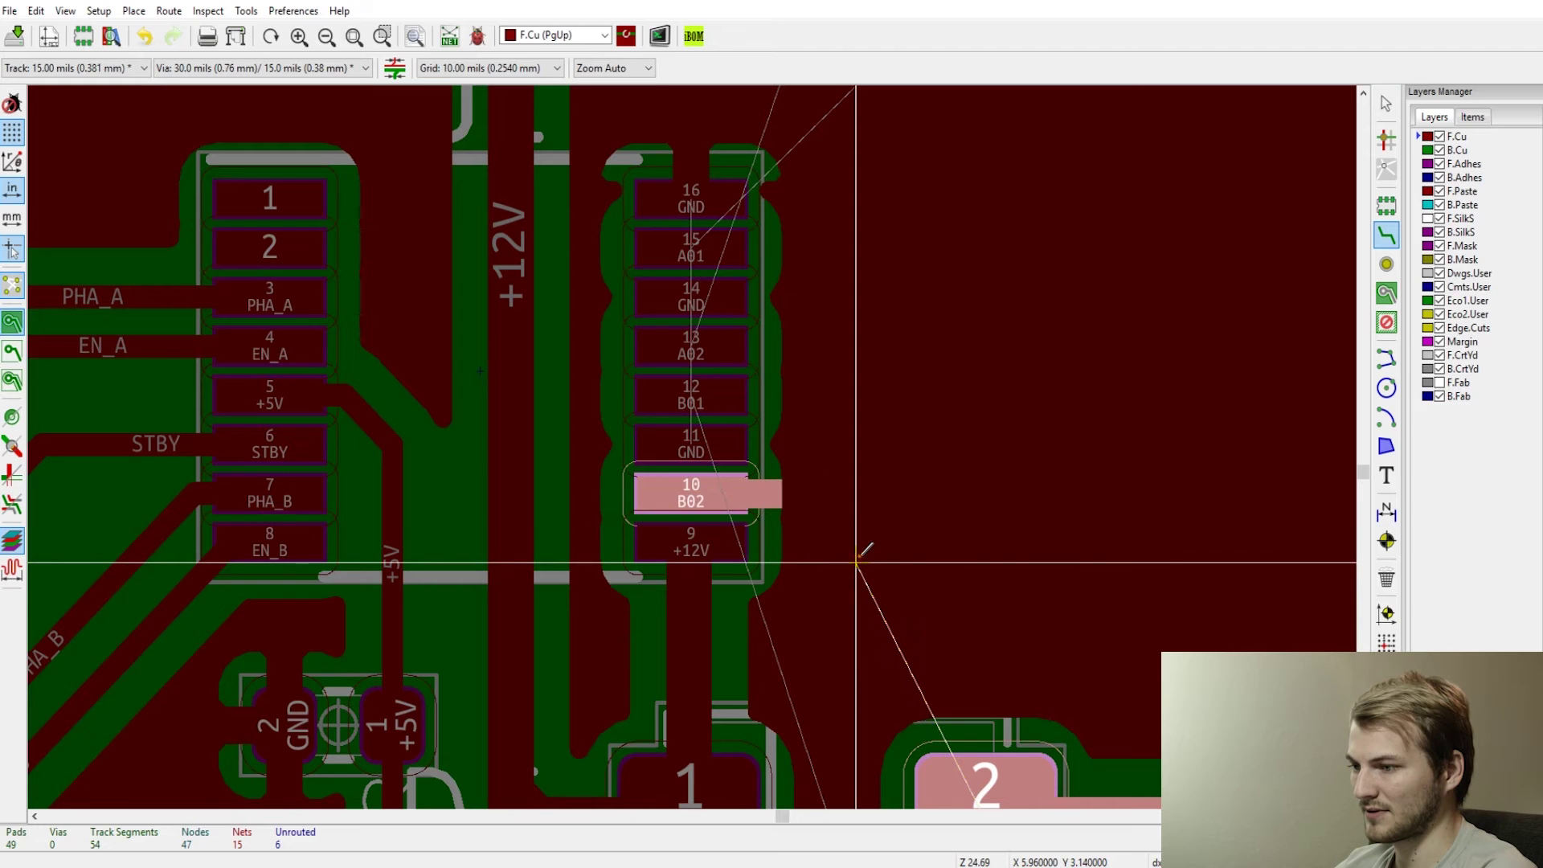
key("Escape")
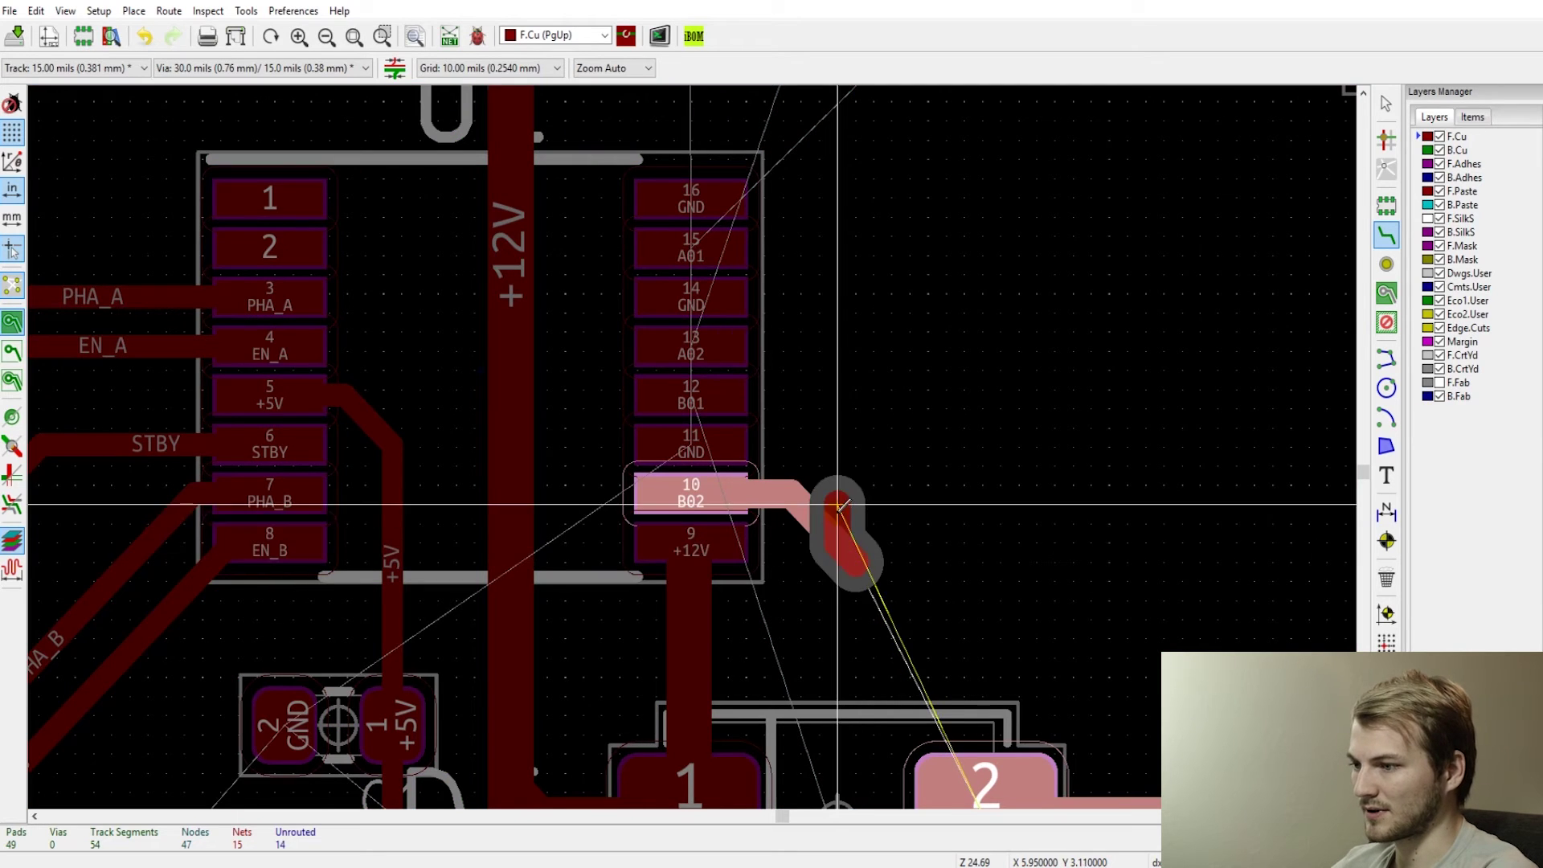
- Route a short 15 mil B01 stub out of driver IC pad 12, stepping down and ending horizontally beside the IC
left_click(693, 395)
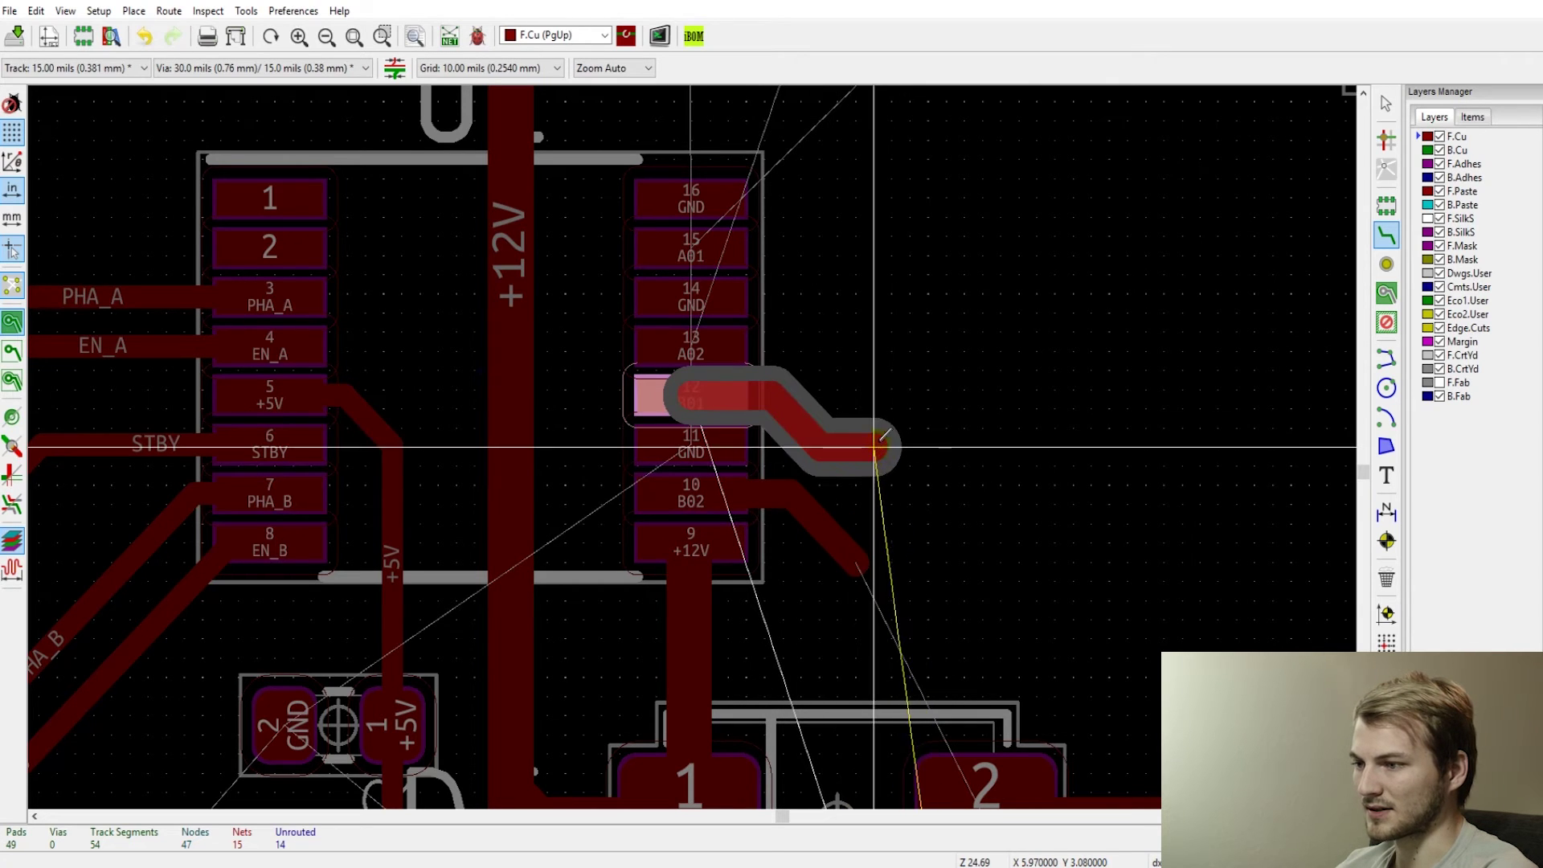
left_click(818, 460)
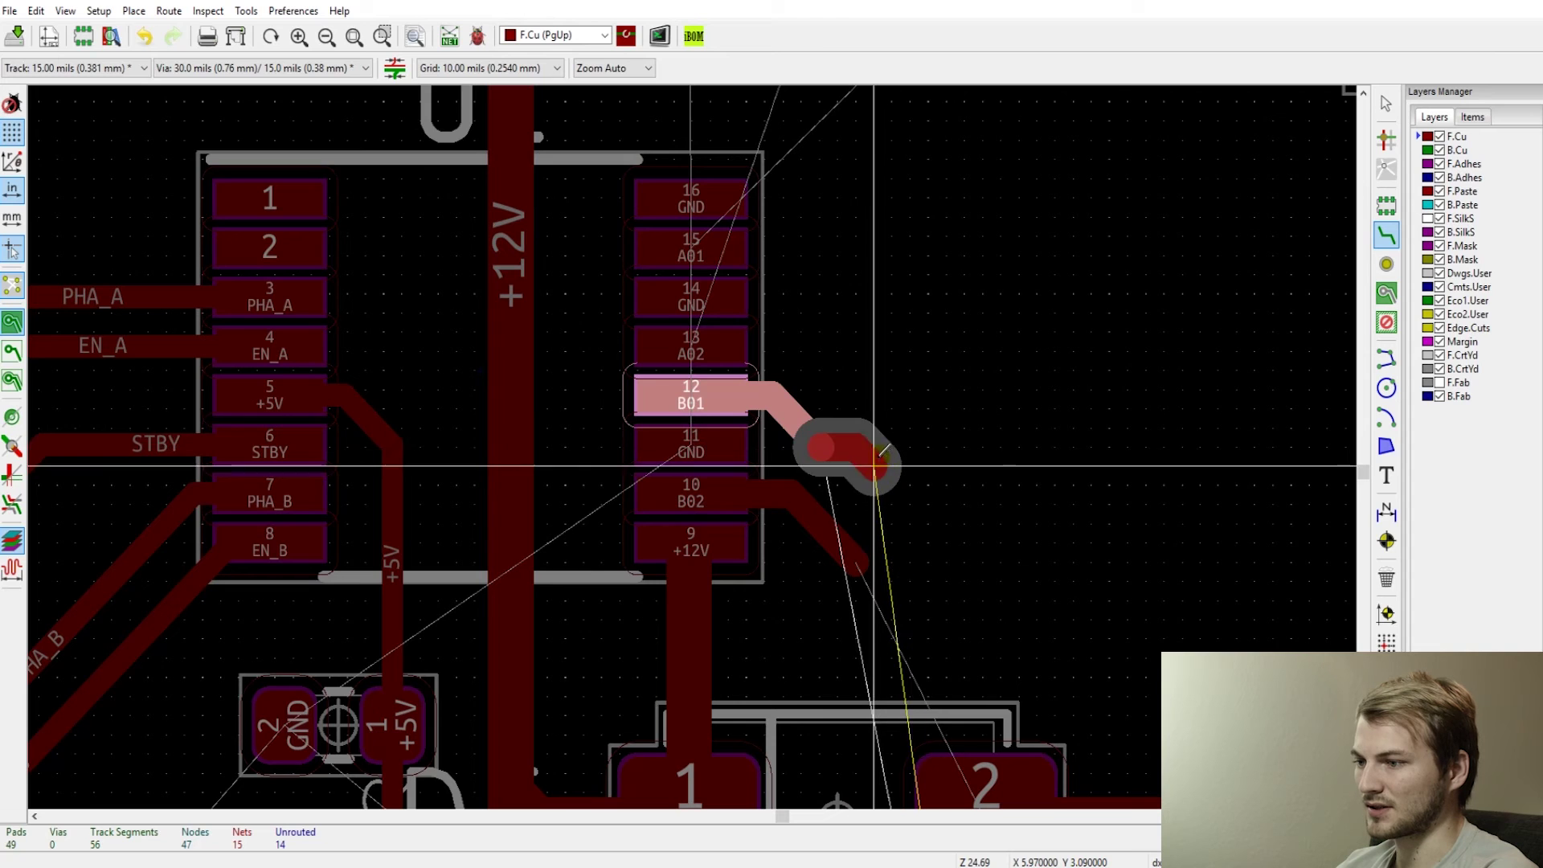
left_click(873, 438)
key("Escape")
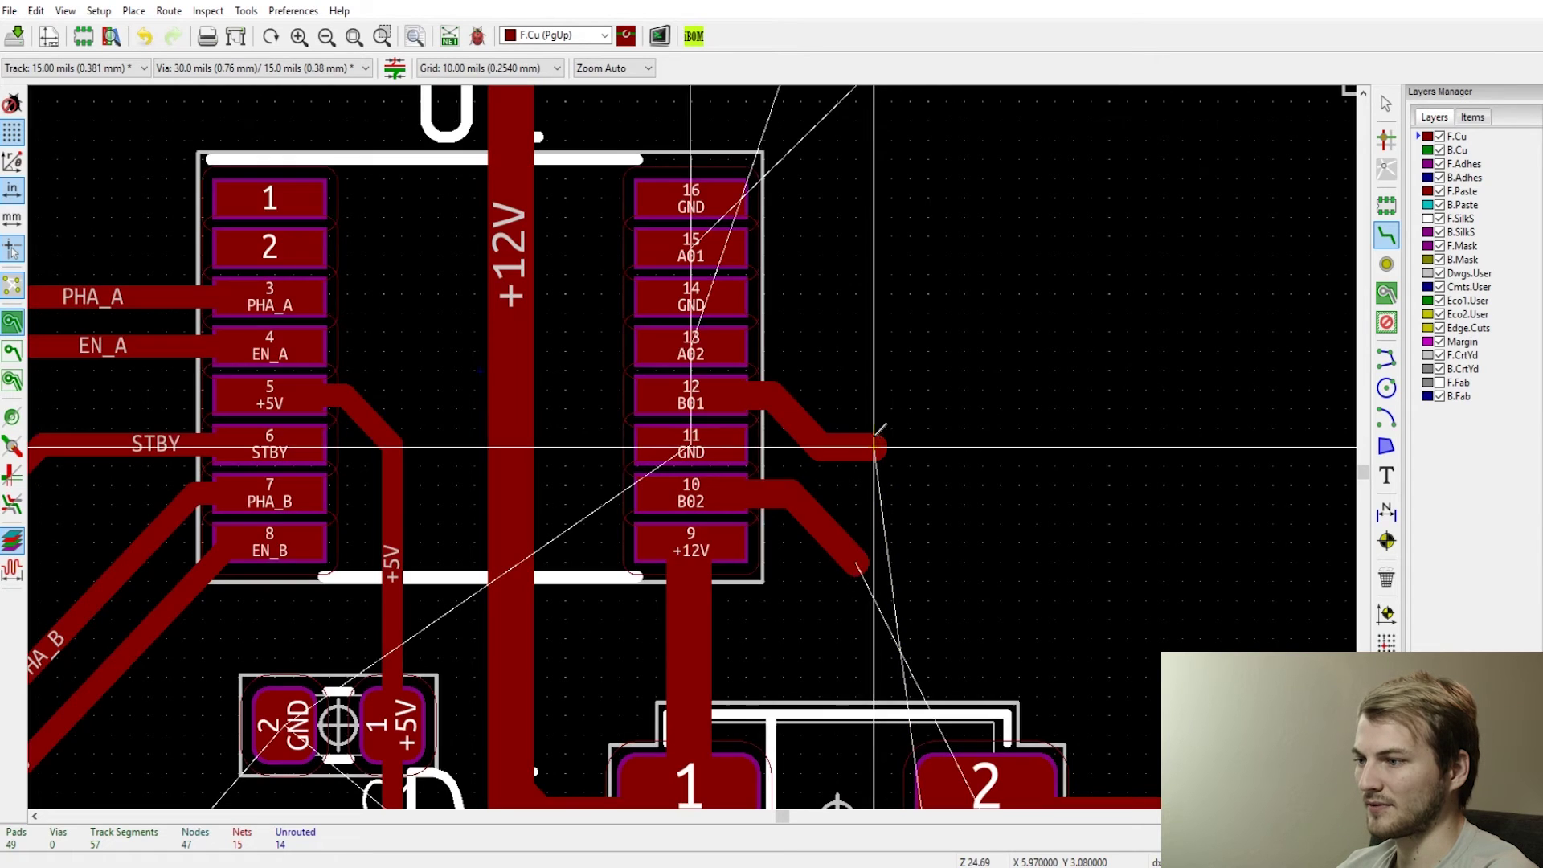
- Route short 15 mil stubs out of driver IC pad 13 (A02) and pad 15 (A01), ending beside the IC
left_click(711, 346)
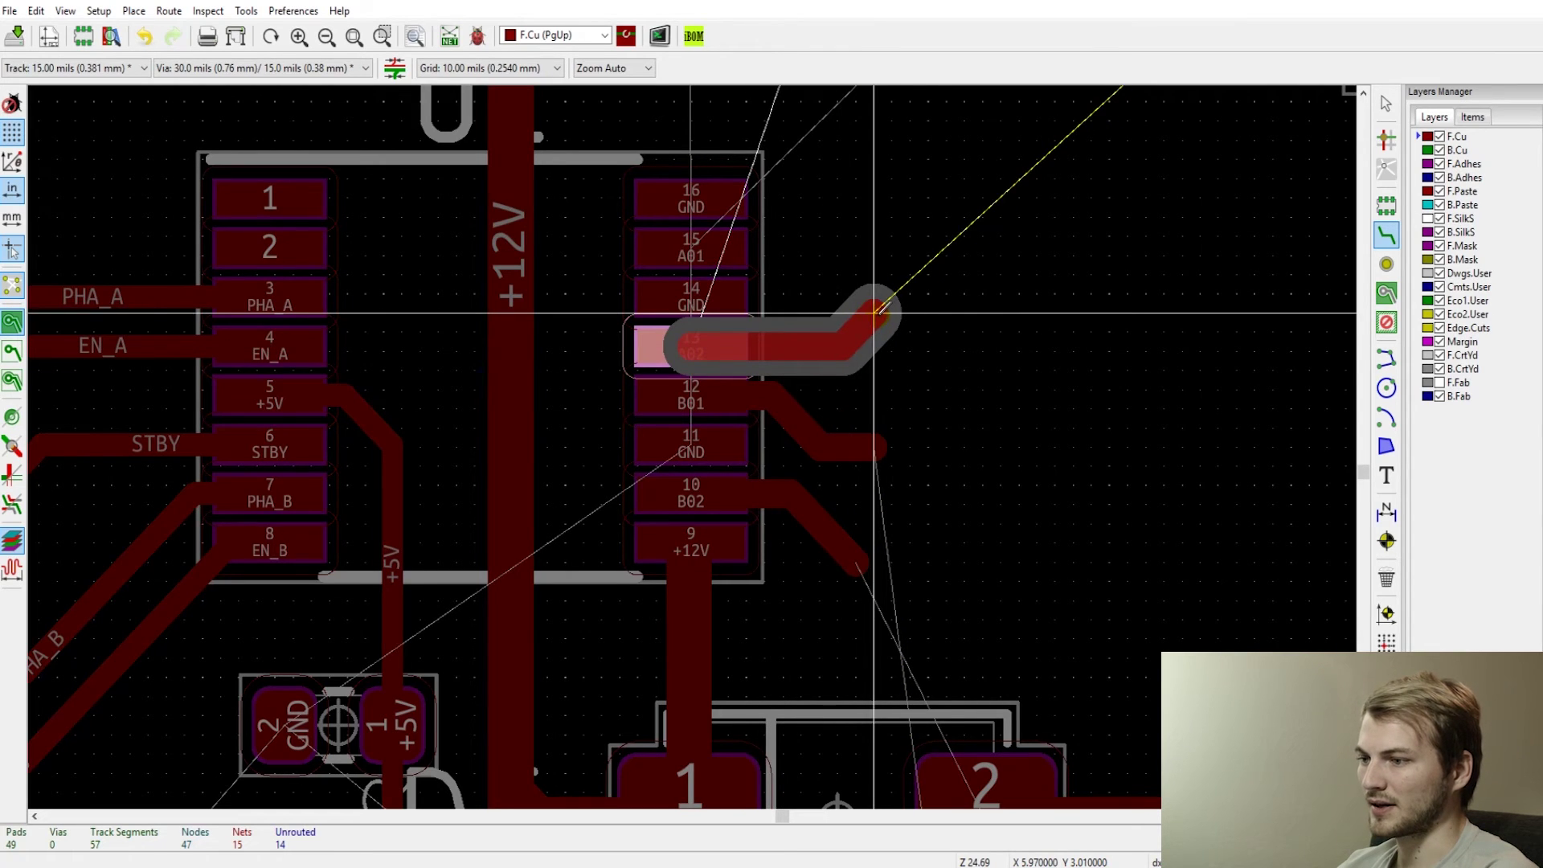
left_click(876, 314)
key("Escape")
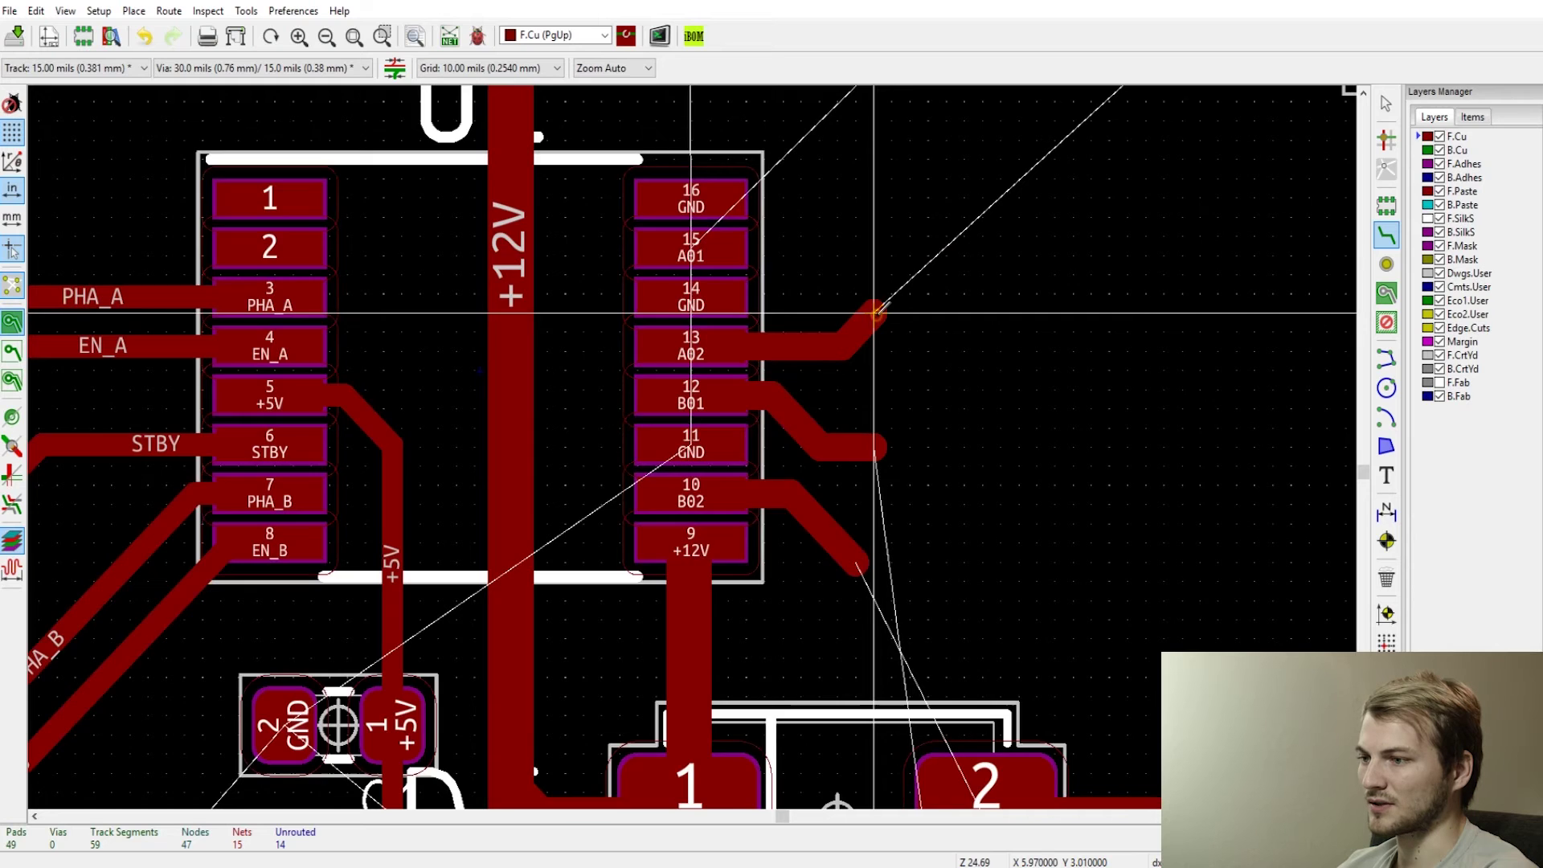
left_click(701, 246)
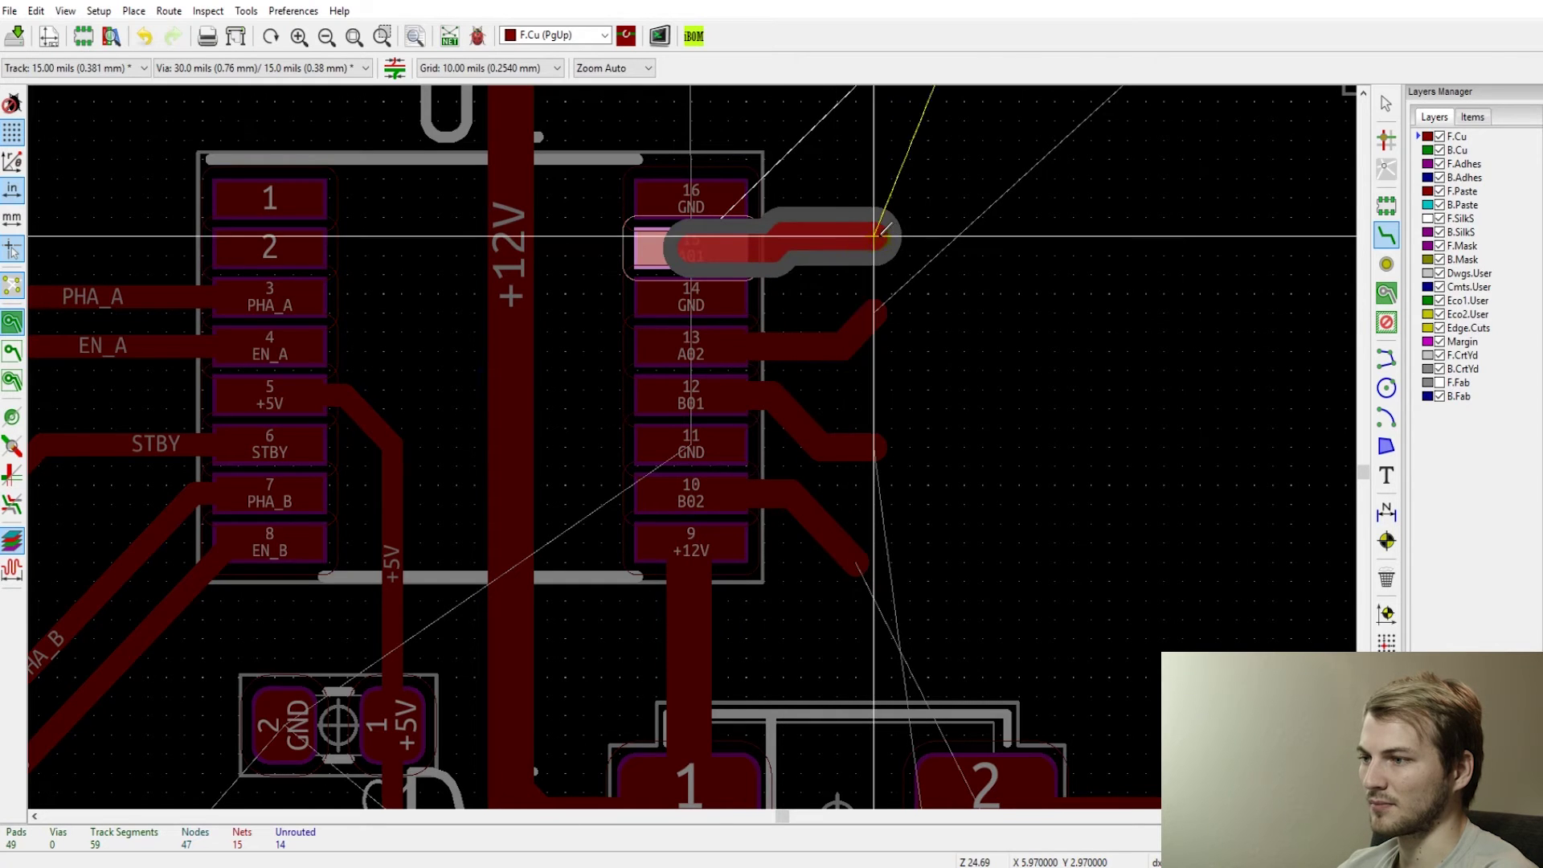
scroll(878, 234, "down", 1)
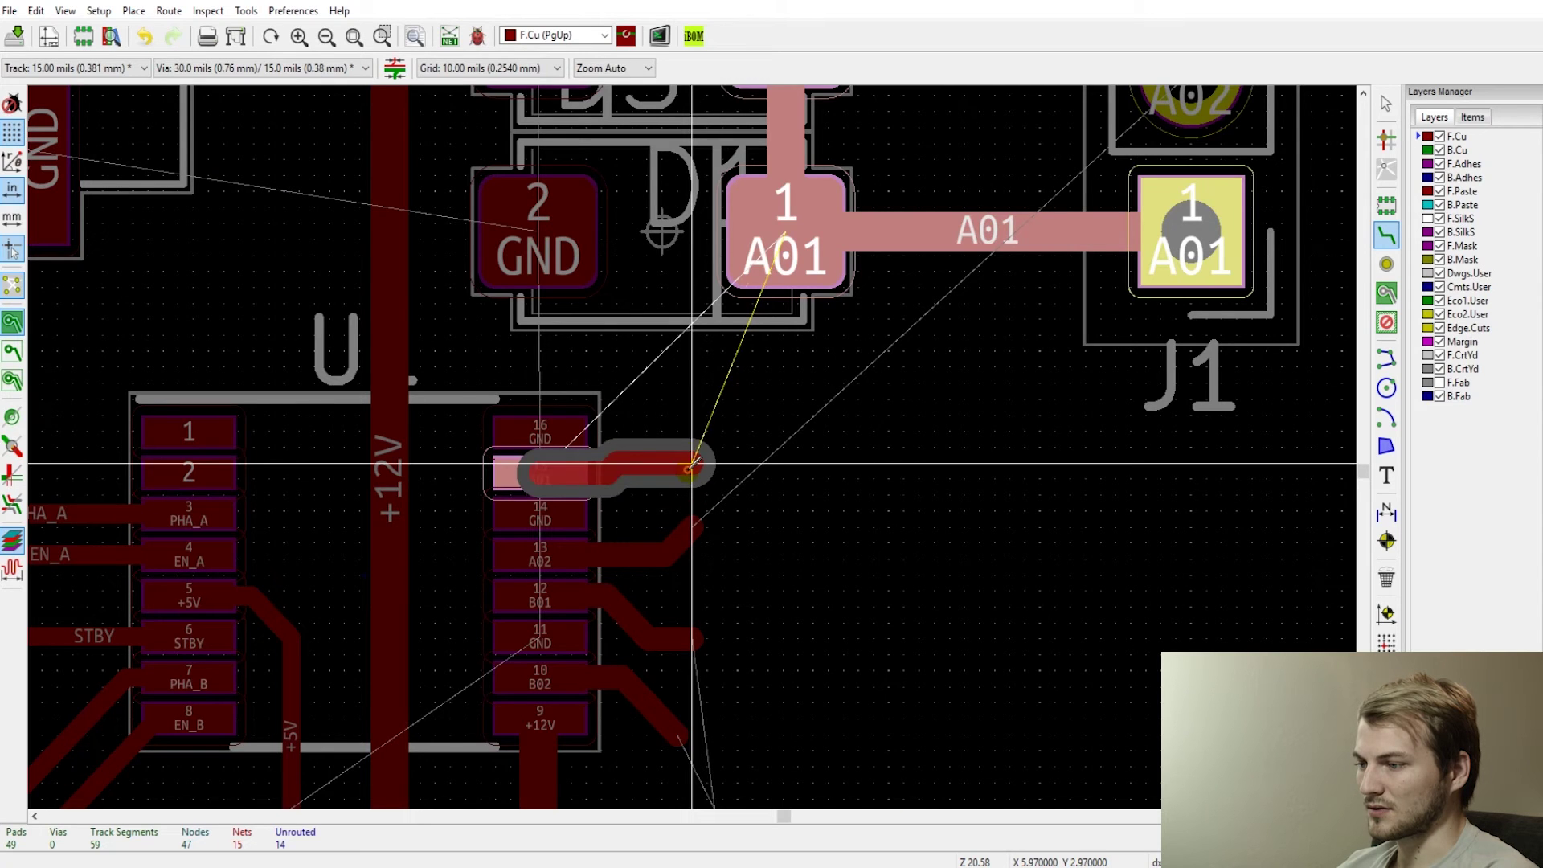
double_click(693, 464)
scroll(710, 536, "down", 1)
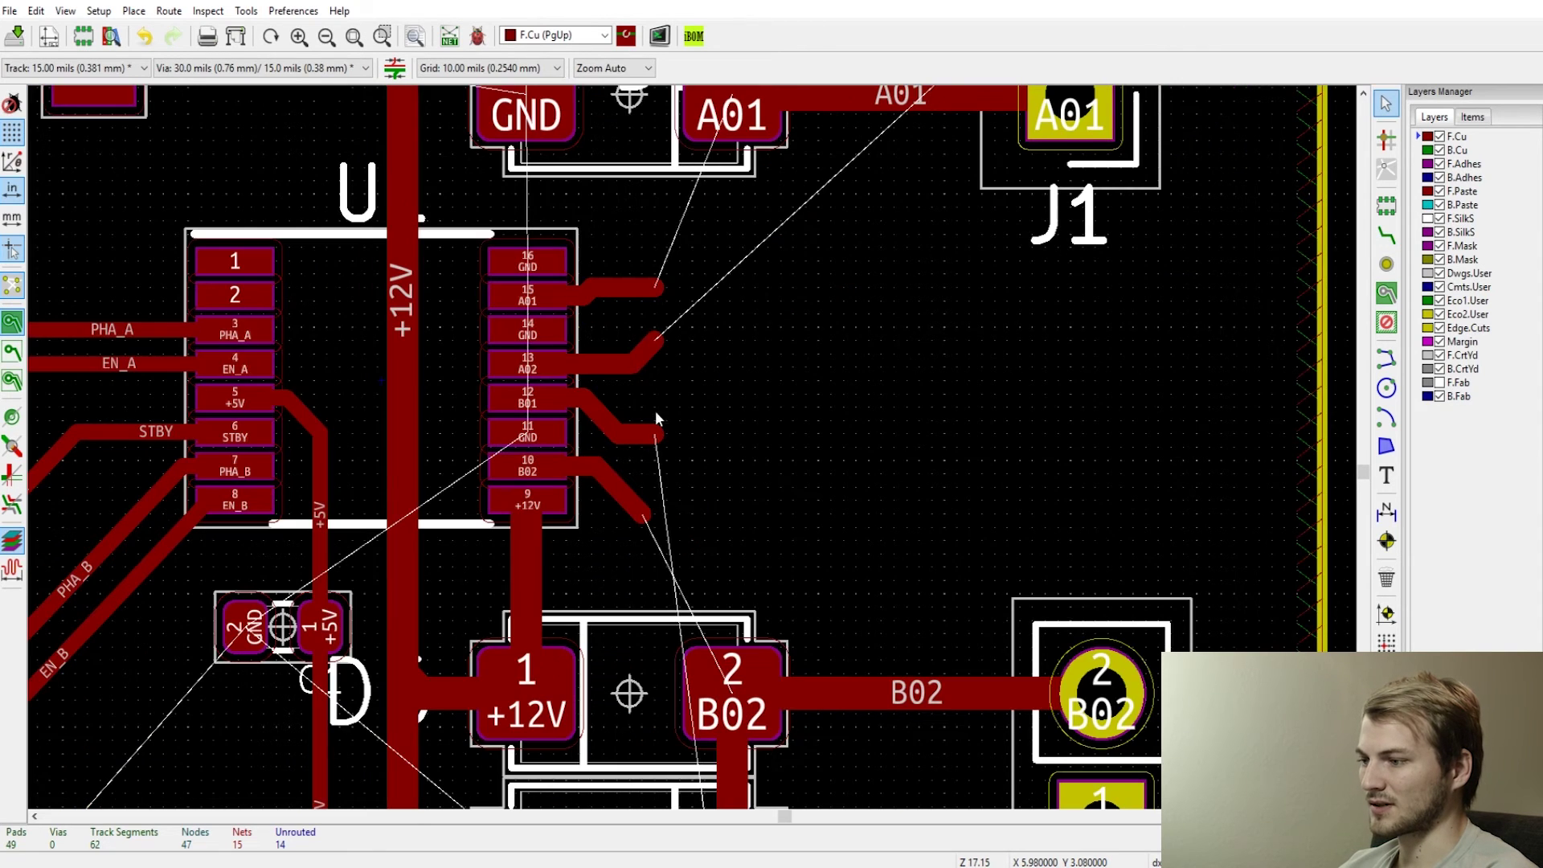
- Set the Default net class track width back to 25 mils (0.025) in the design rules
left_click(99, 11)
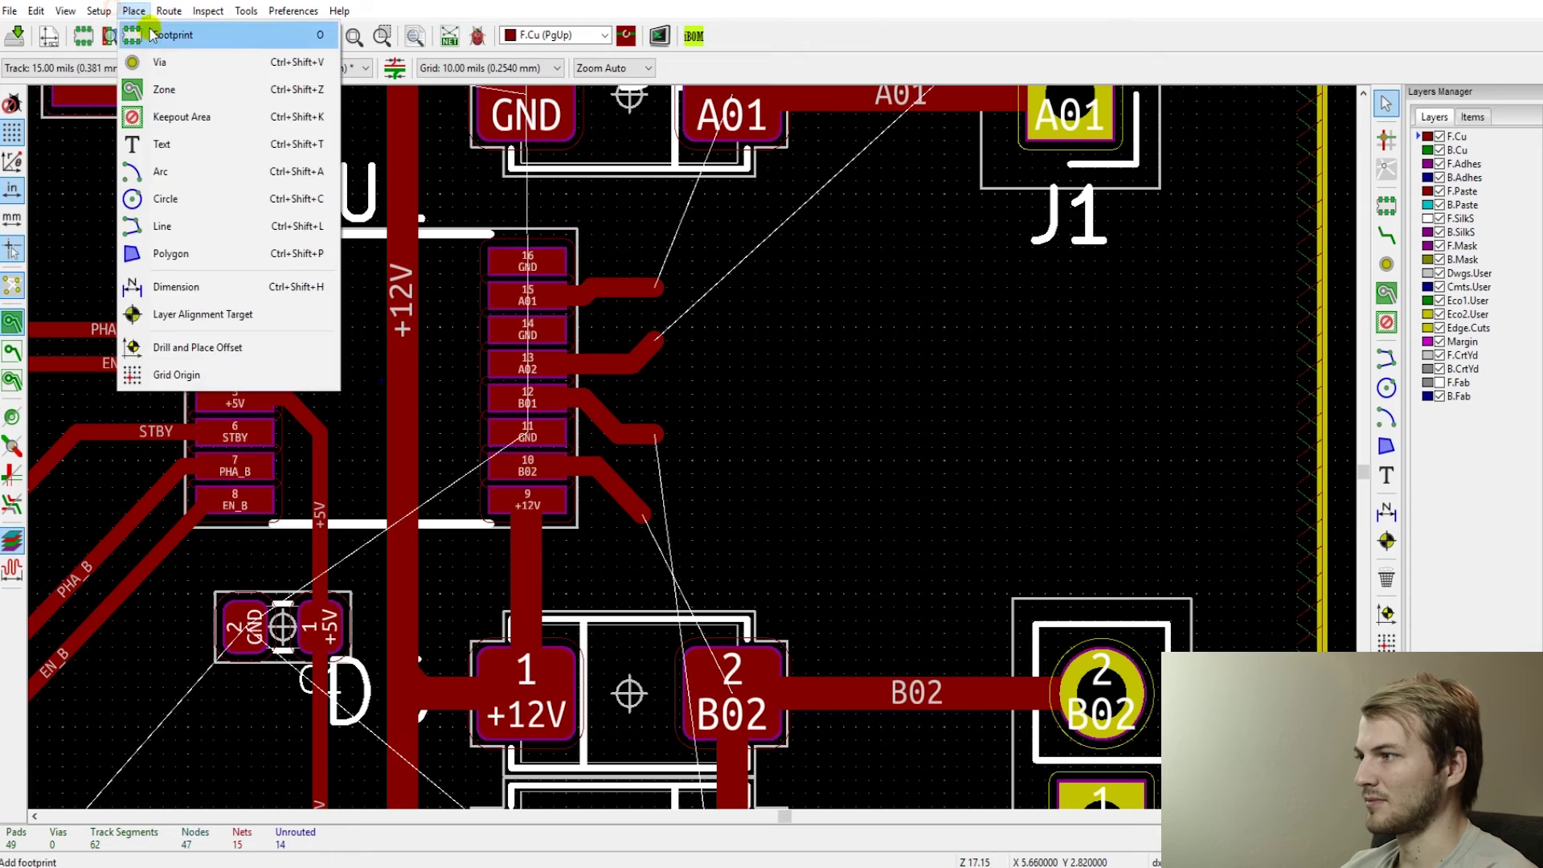
left_click(118, 63)
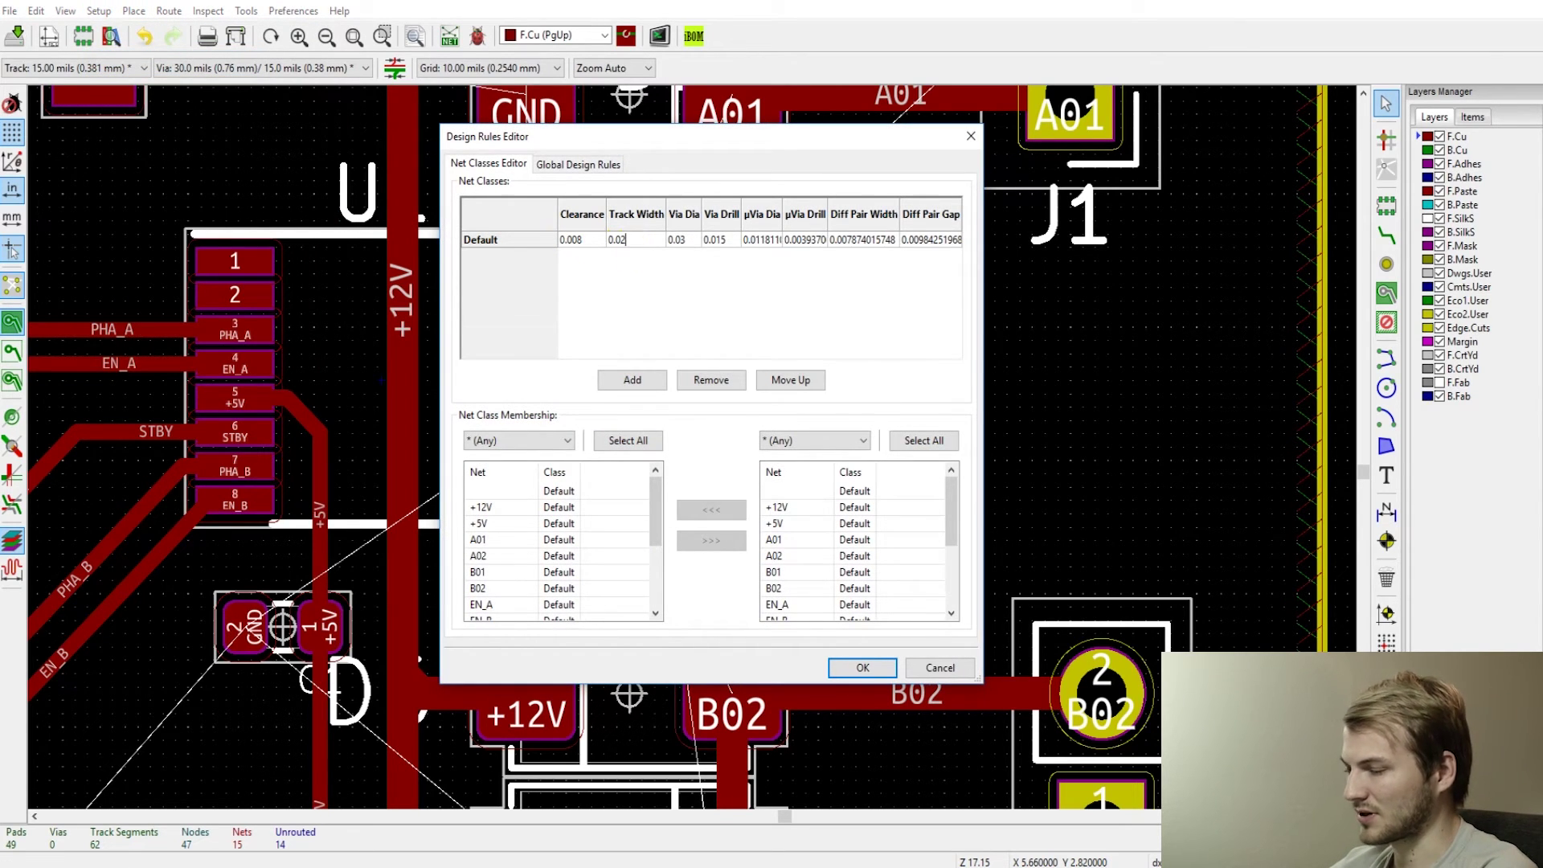
left_click(862, 667)
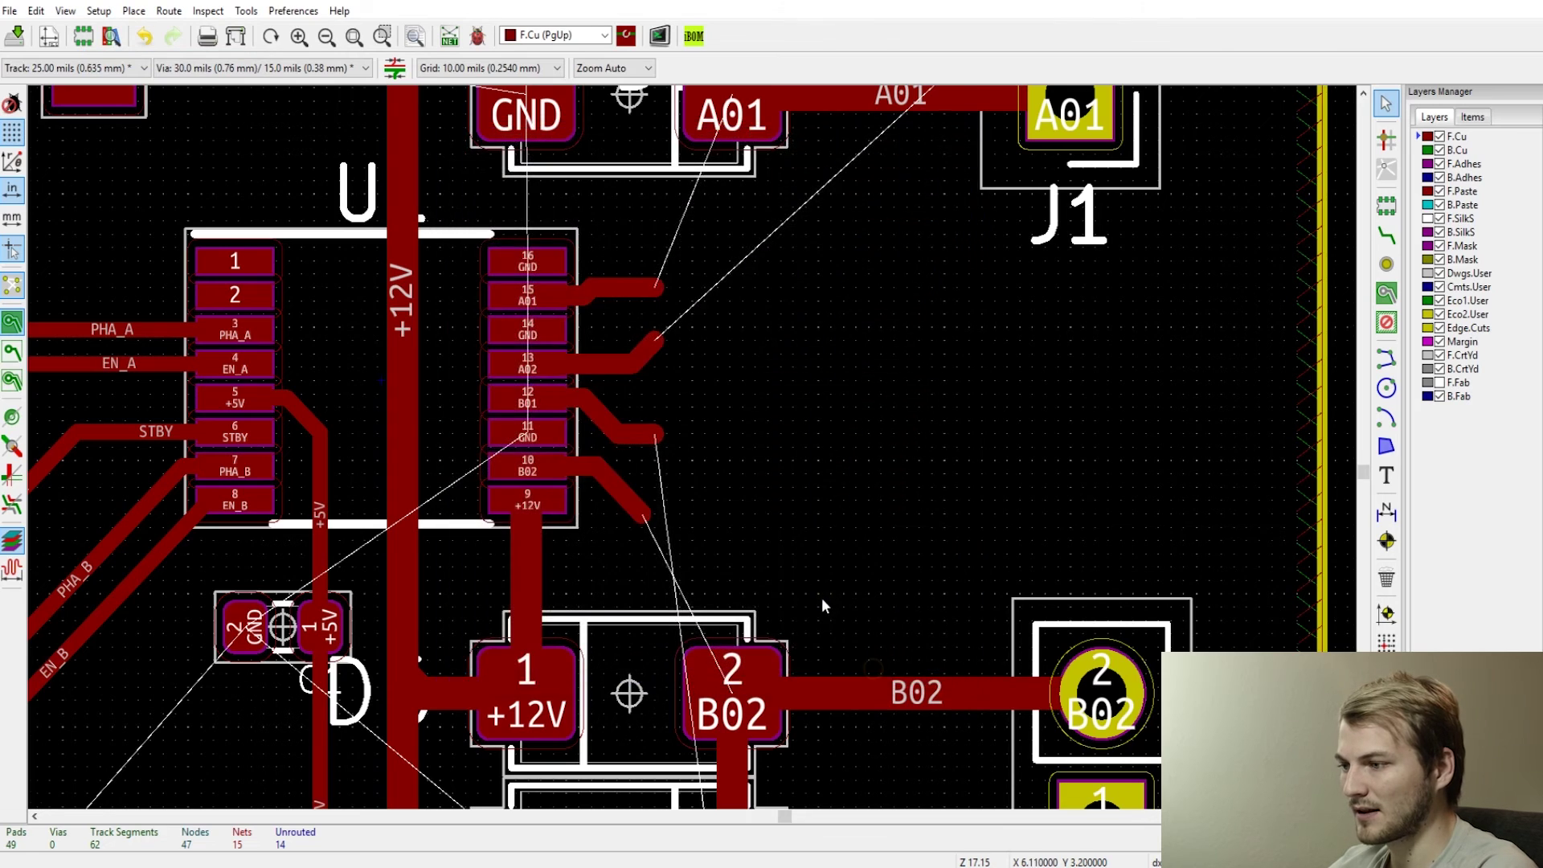
- Route the 25 mil B01 track from its stub around the outer side of J3 to the track below pad 1, and refill the zones
scroll(682, 452, "down", 1)
key("x")
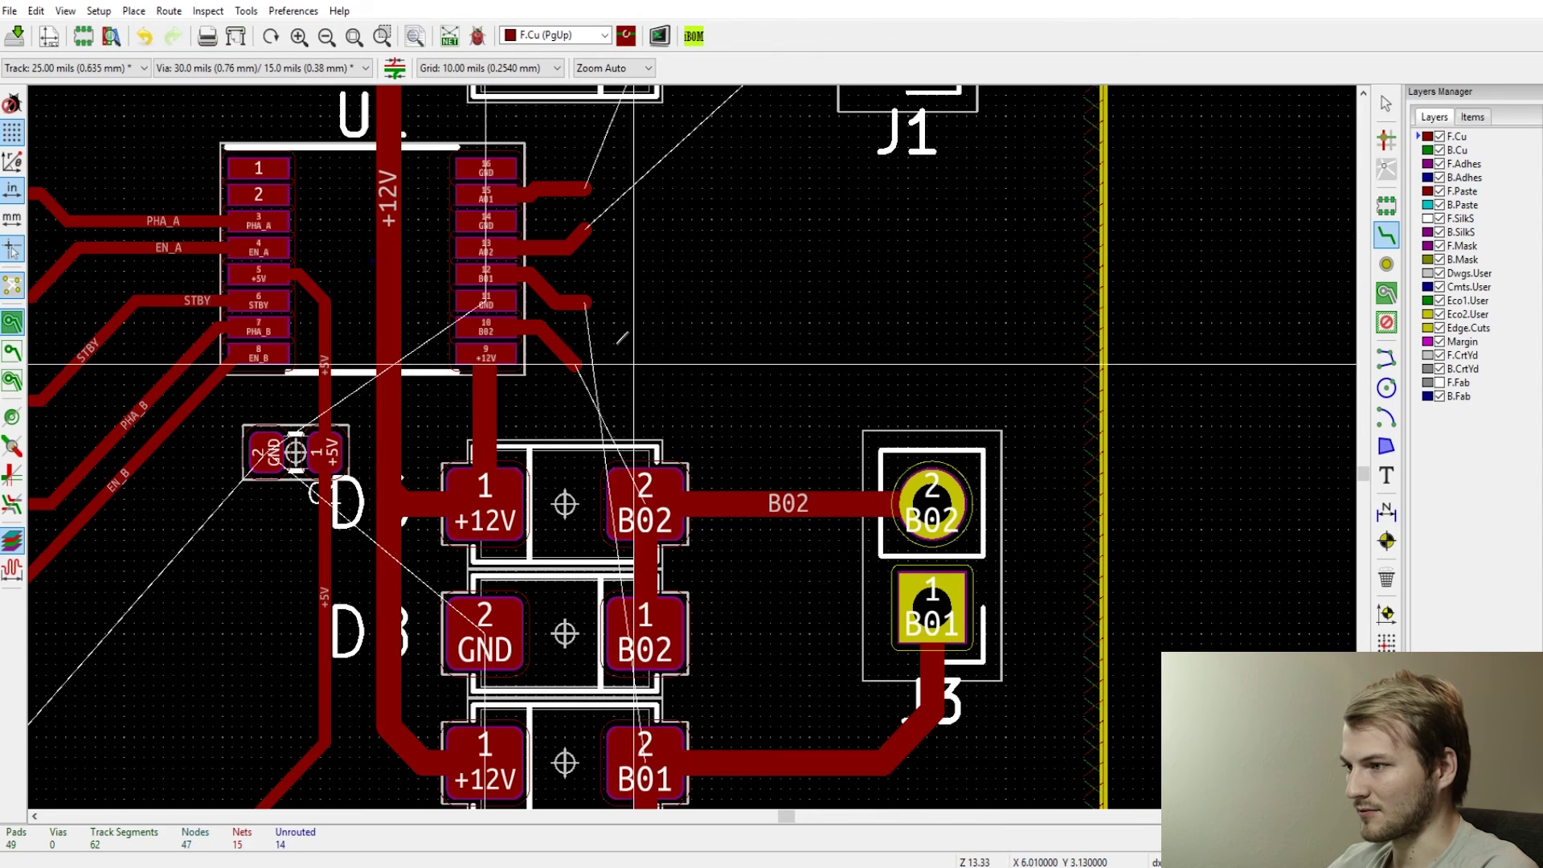
left_click(587, 301)
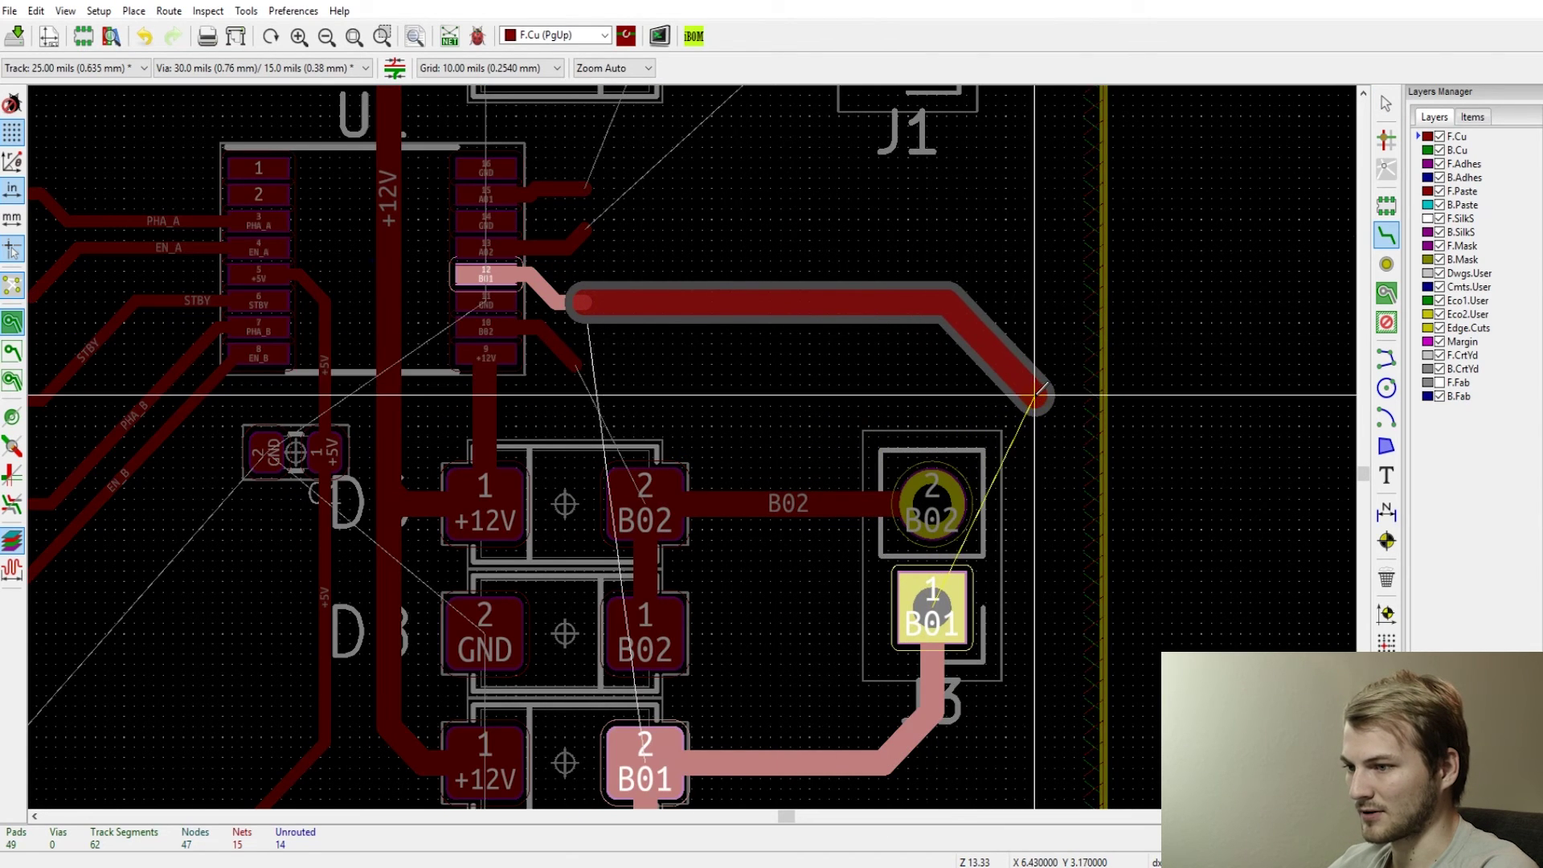
left_click(1045, 414)
left_click(1052, 643)
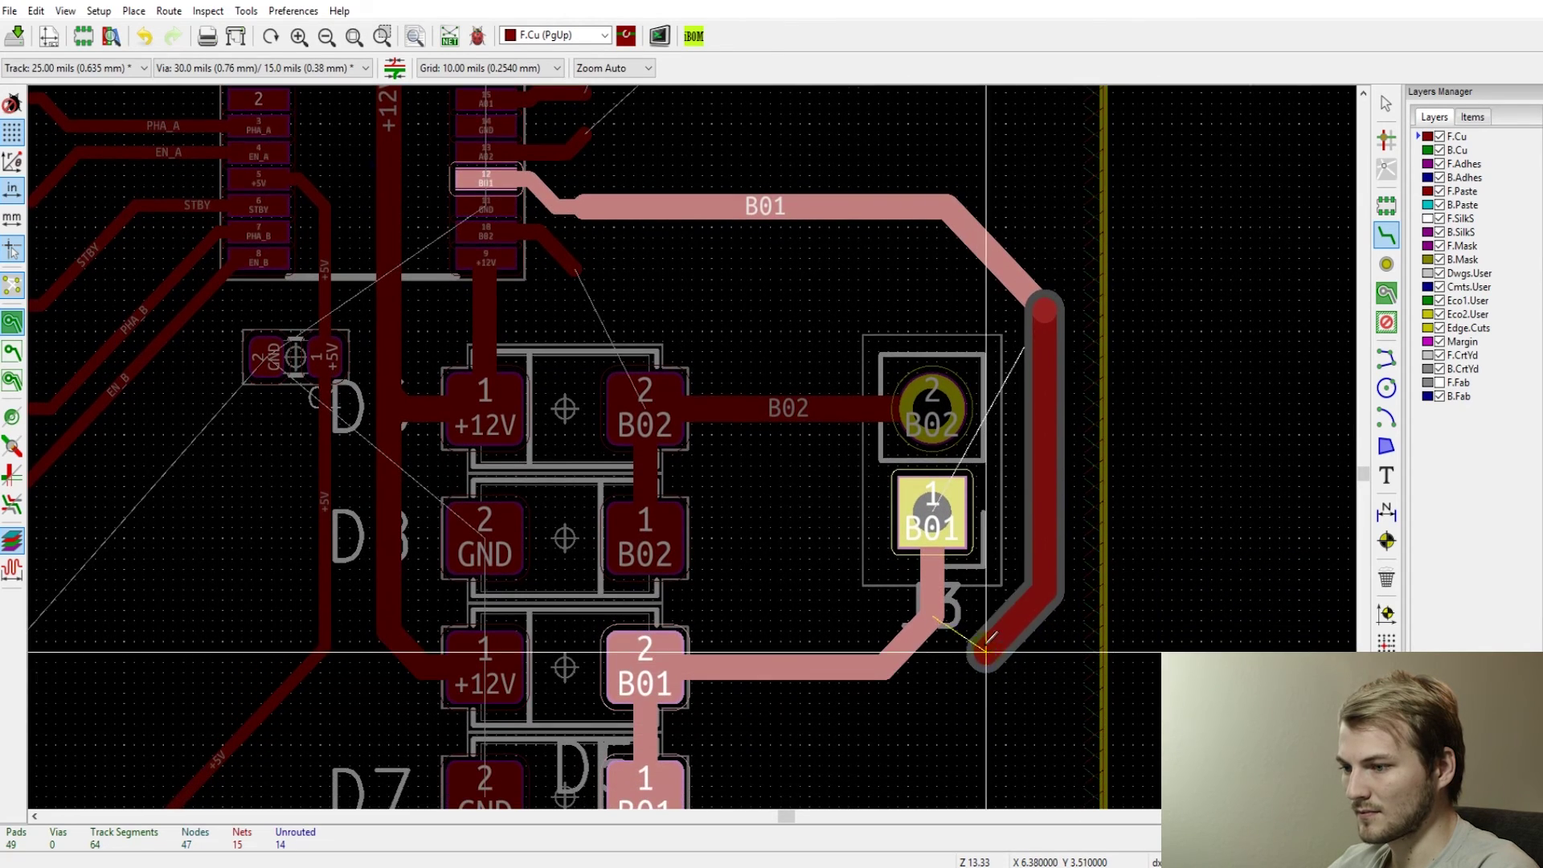
left_click(932, 579)
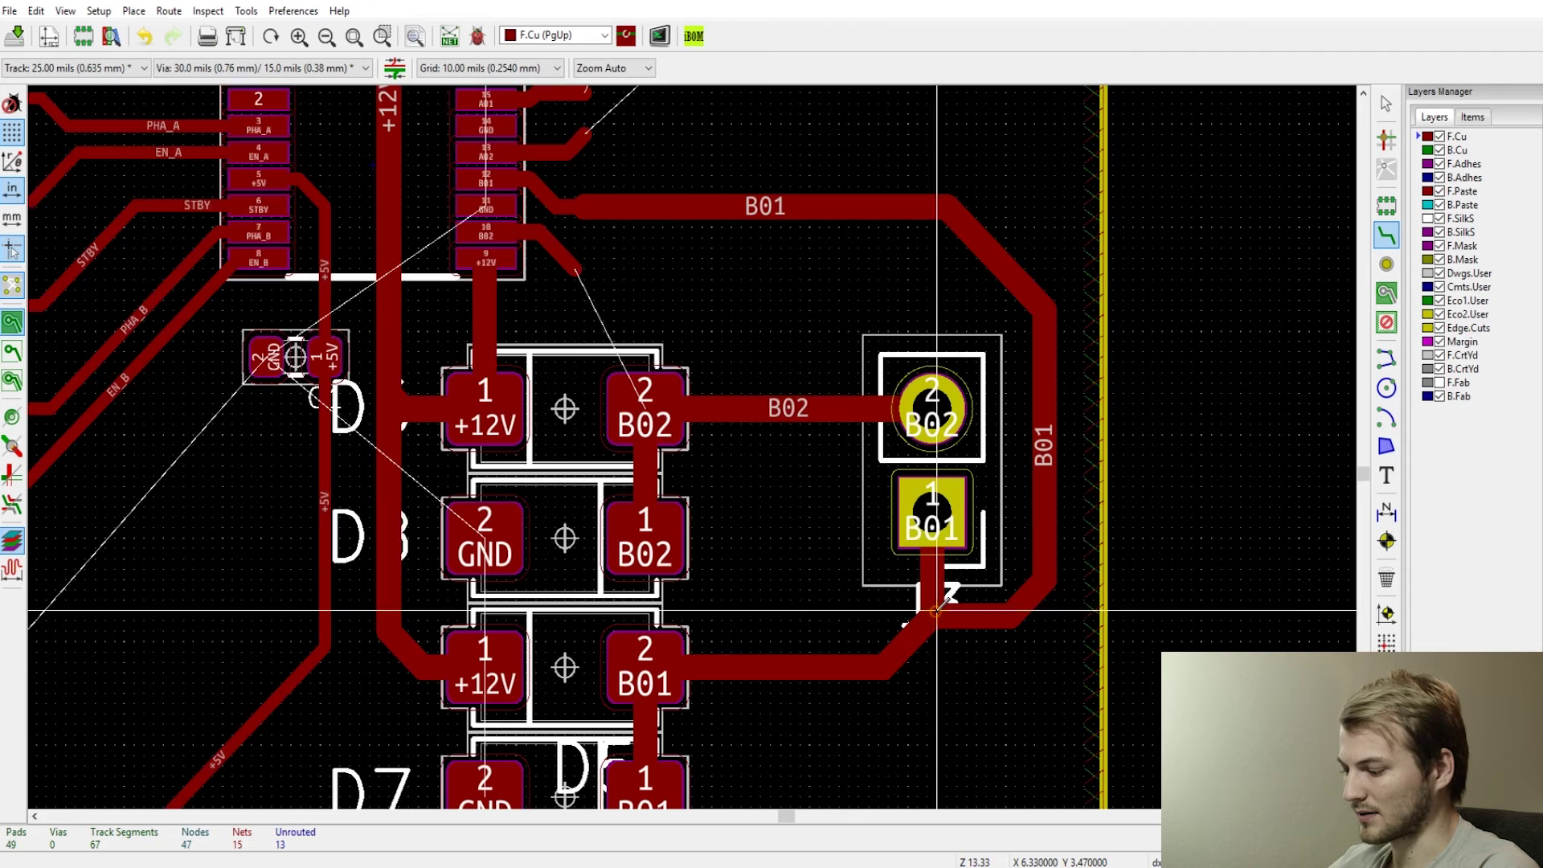
key("b")
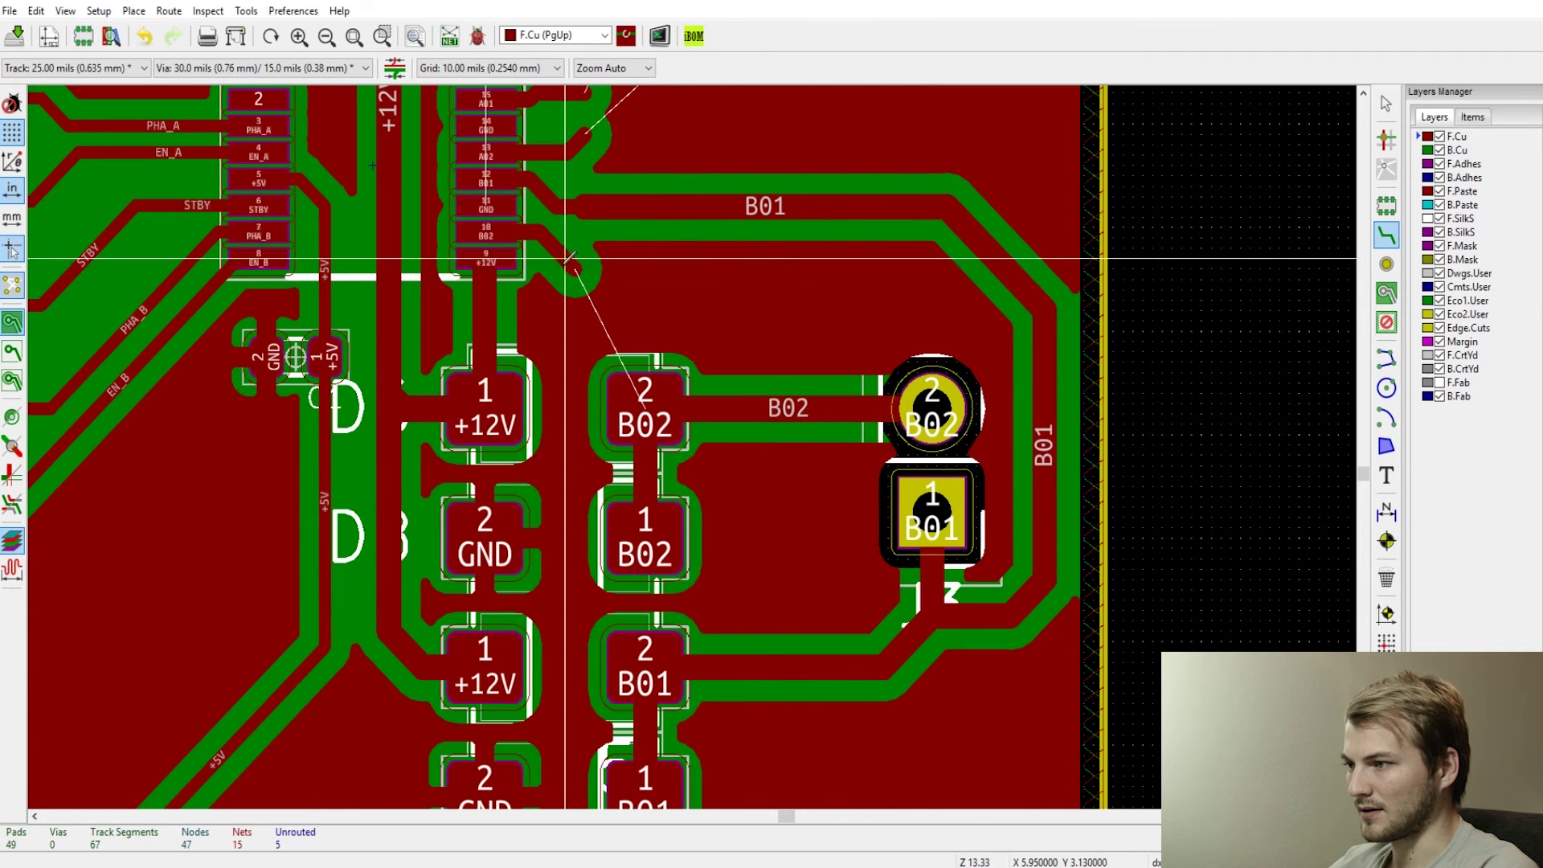
- Route the 25 mil B02 track from its stub end to the upper B02 diode pad and refill the zones
left_click(577, 268)
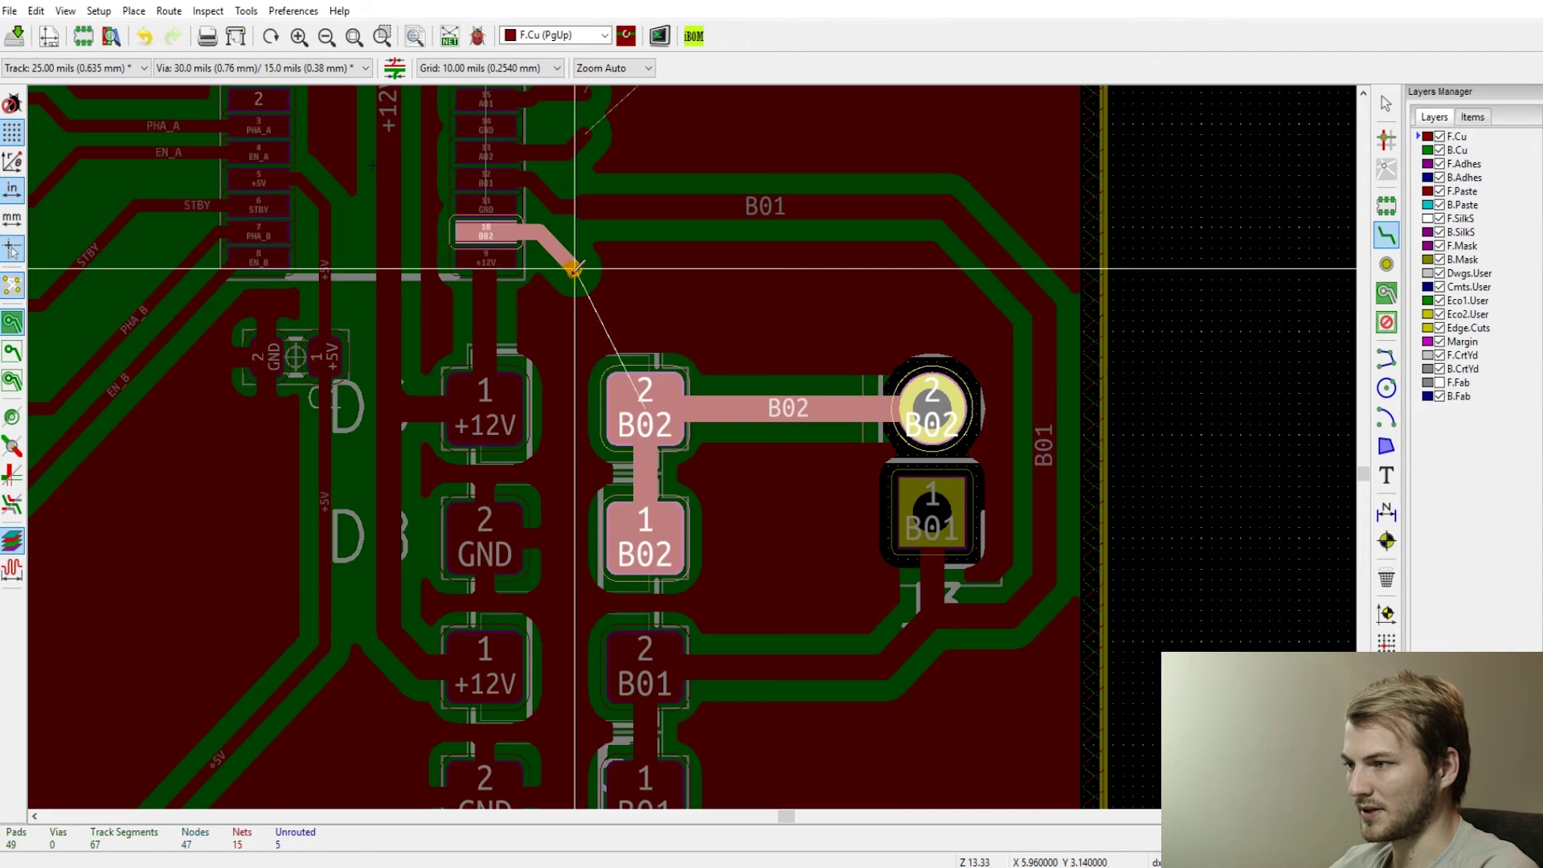
left_click(643, 365)
key("b")
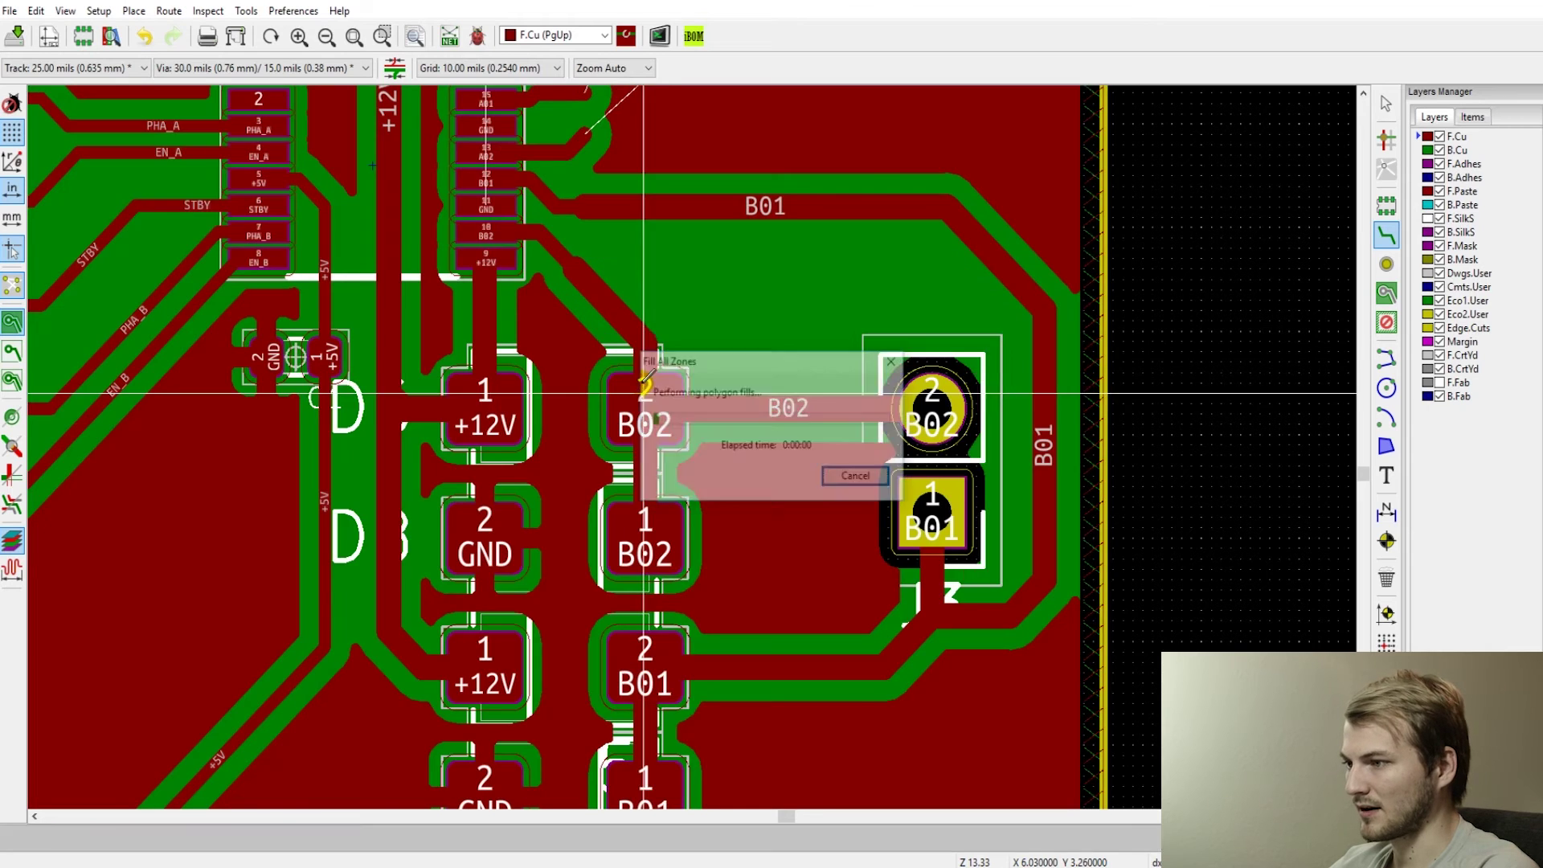
- Route the 25 mil A01 track from its stub end up to the lower A01 diode pad and refill the zones
scroll(699, 438, "up", 5)
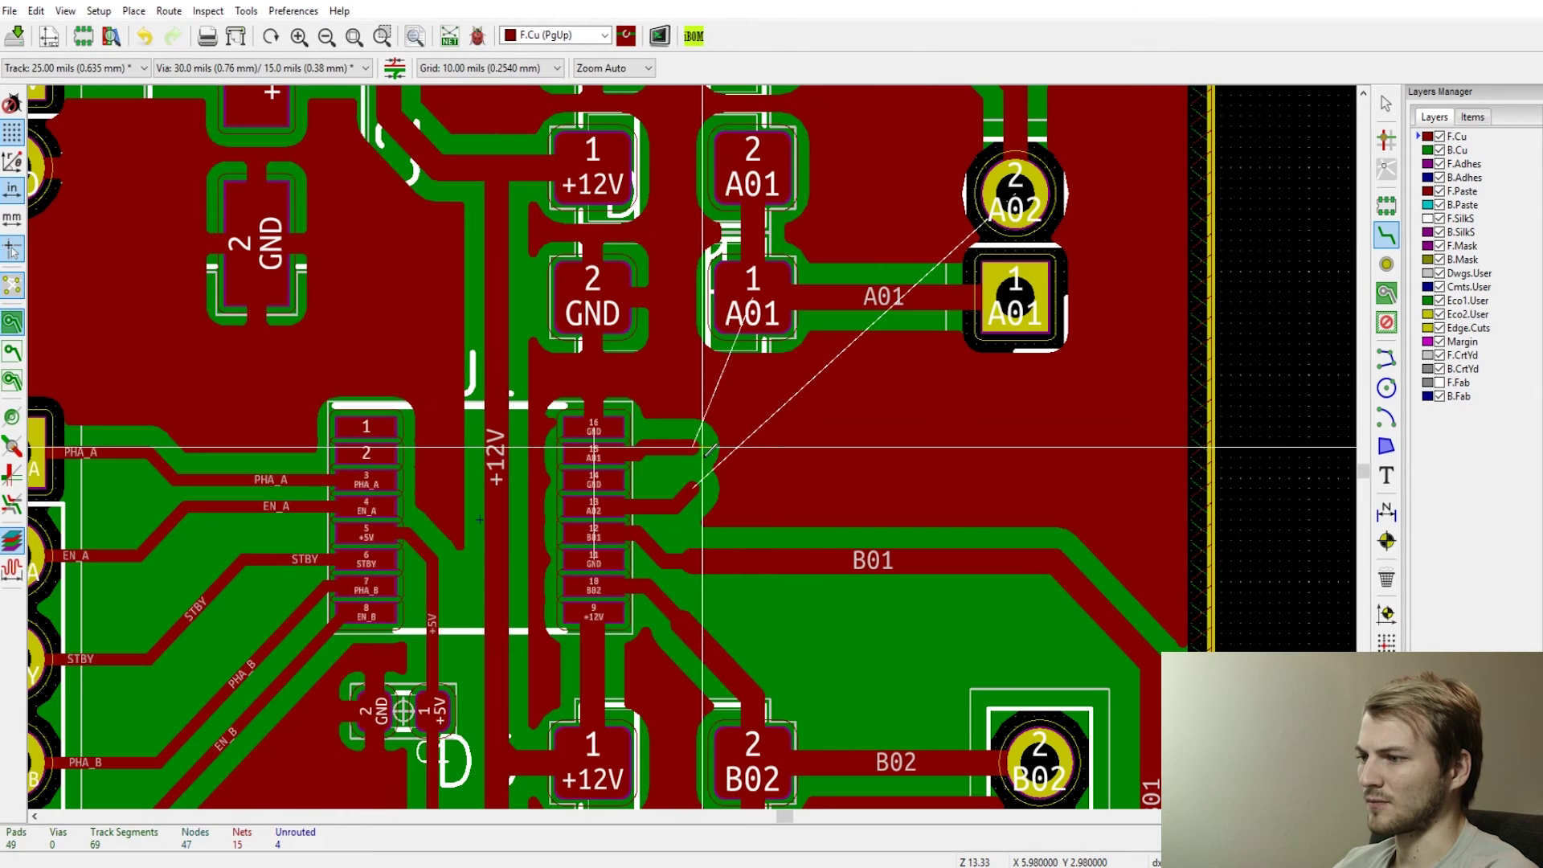
left_click(703, 447)
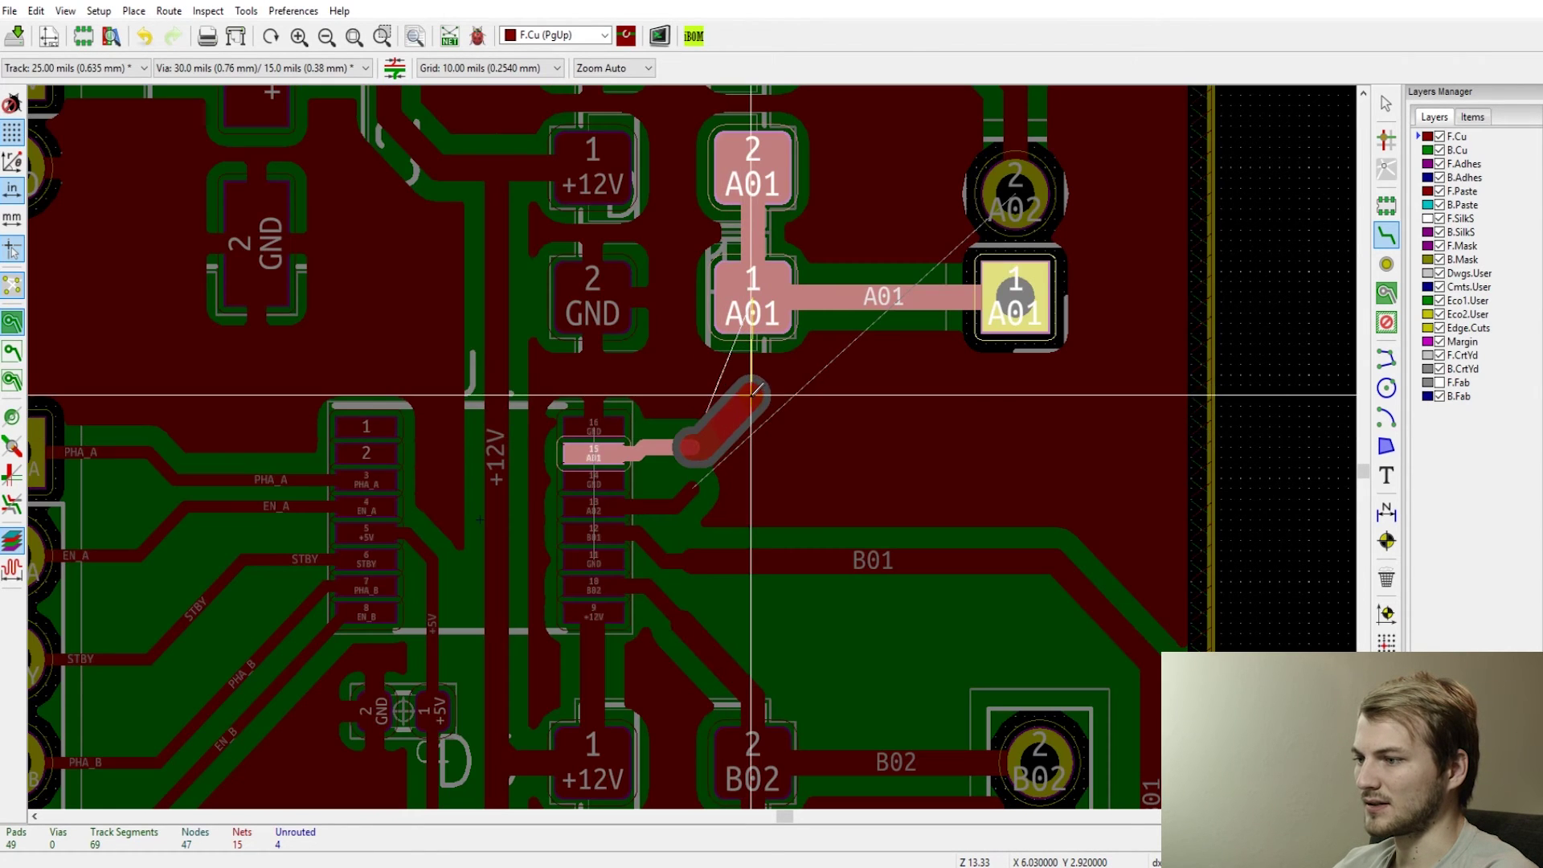
left_click(751, 309)
key("b")
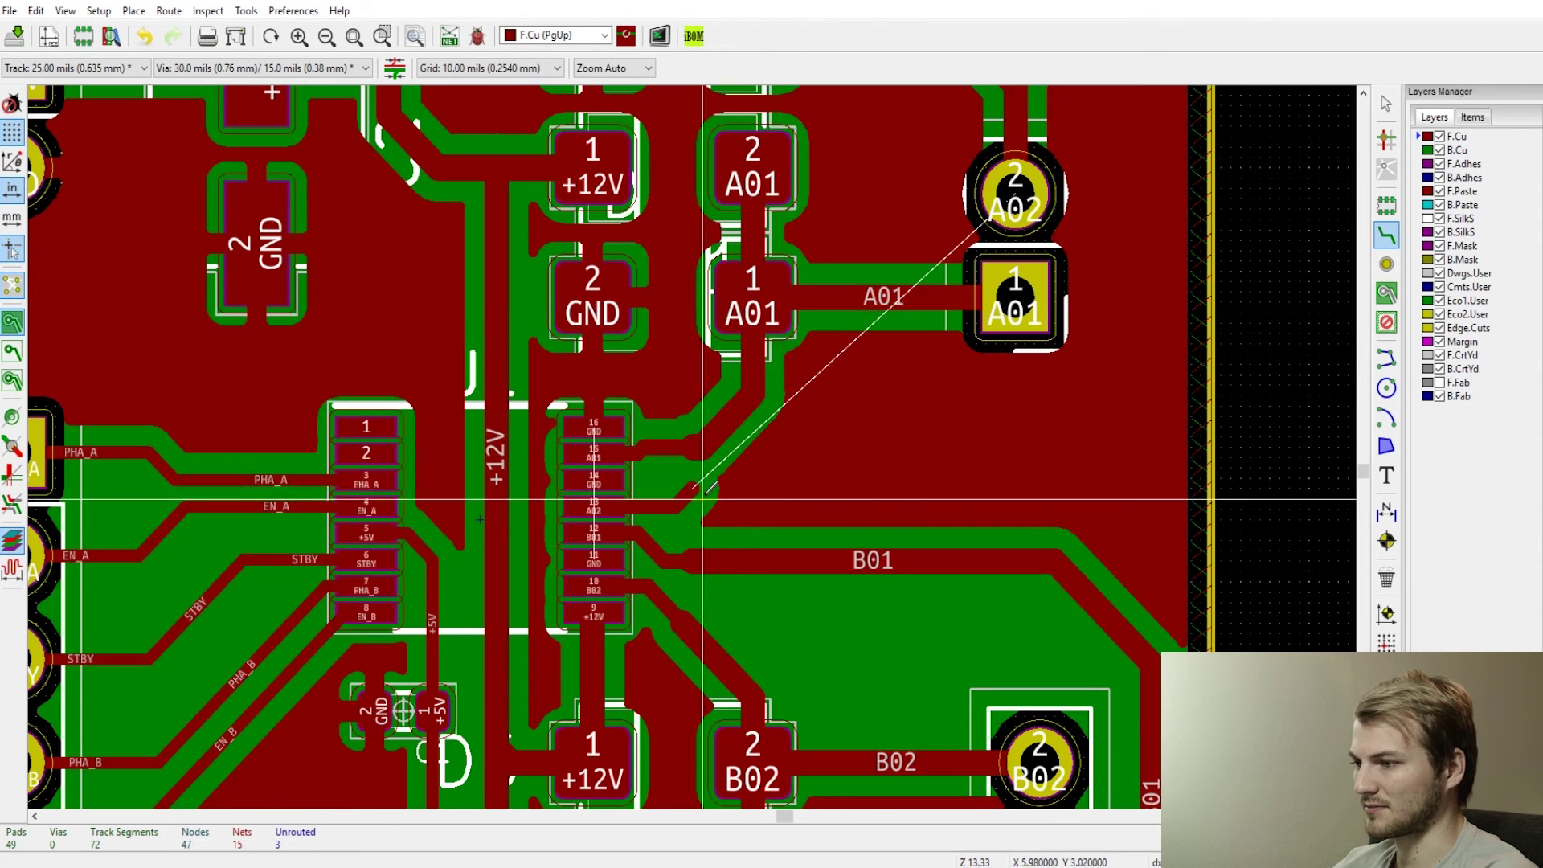
- Delete the angled end segment of the A02 stub at driver IC pad 13
scroll(682, 499, "up", 5)
left_click(691, 455)
key("Delete")
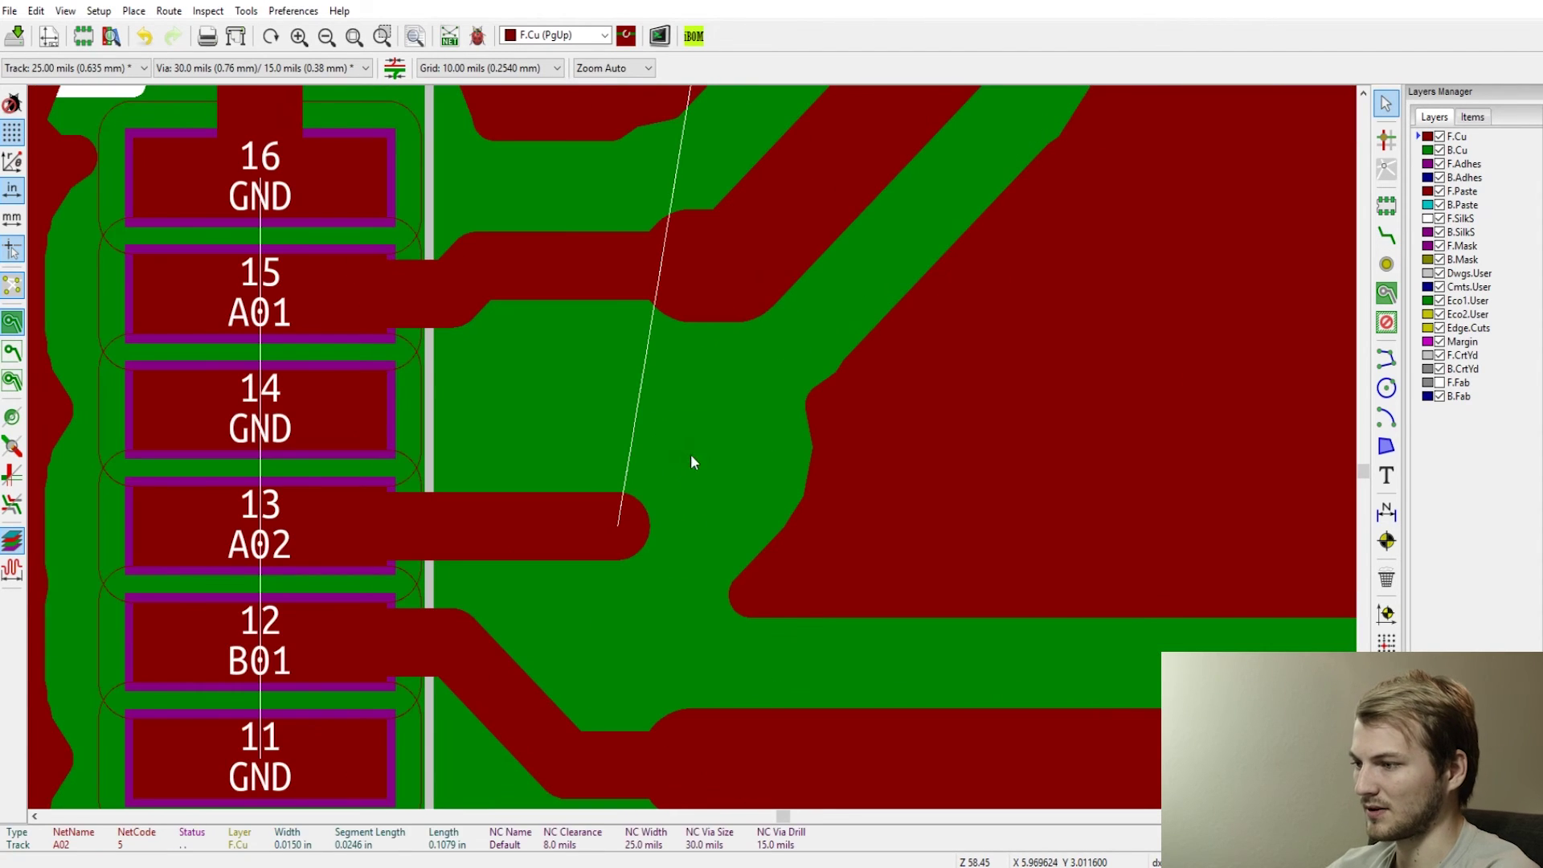
- Route the 25 mil A02 track from the straight stub around the outer side of J1 to its pad 2, and refill the zones
key("x")
left_click(630, 524)
scroll(688, 441, "down", 6)
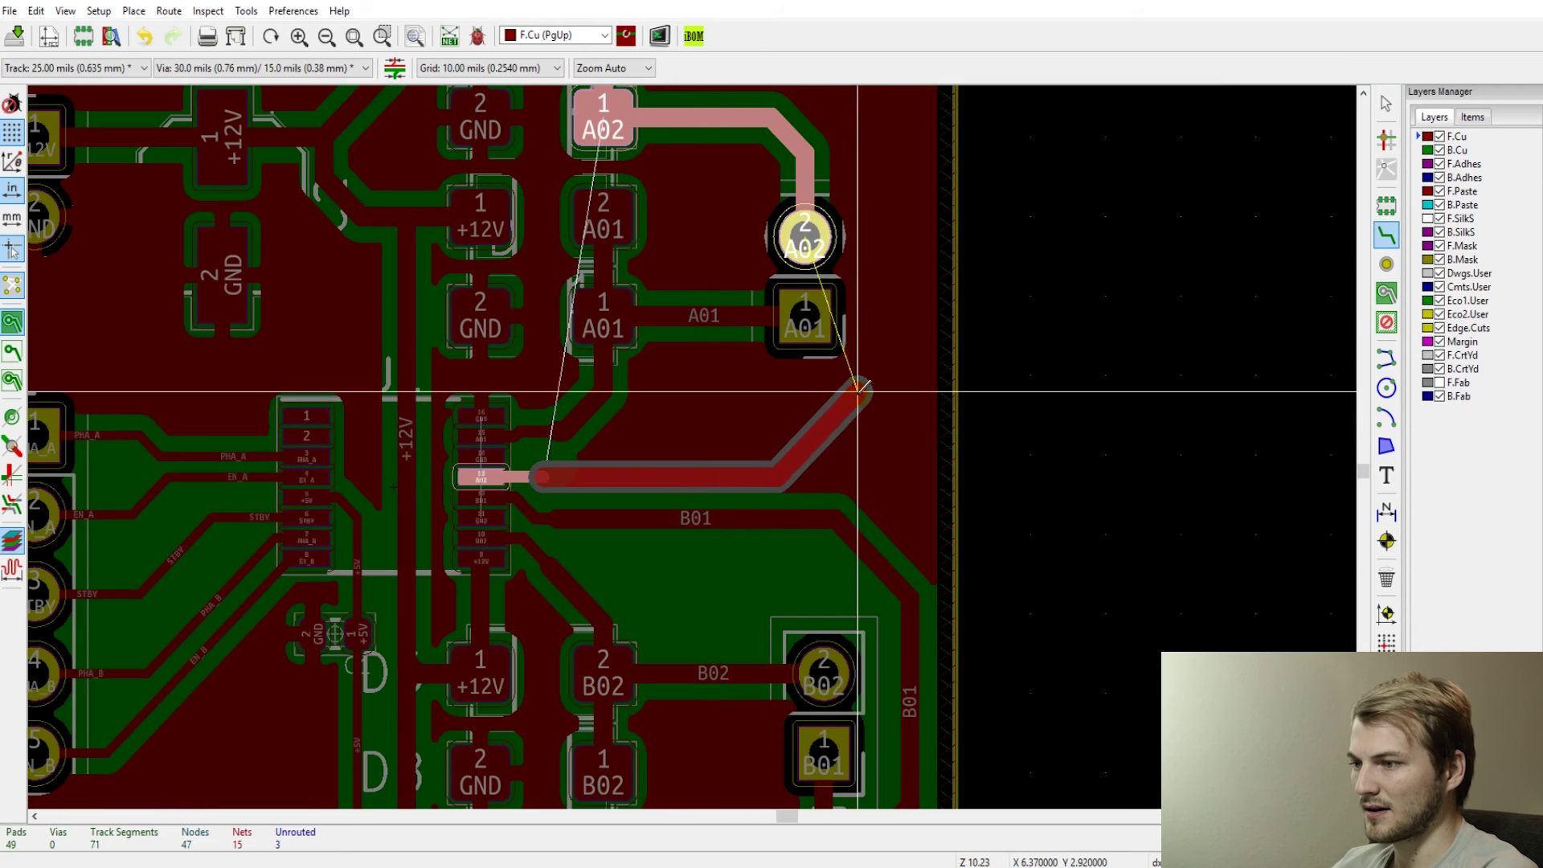
left_click(875, 399)
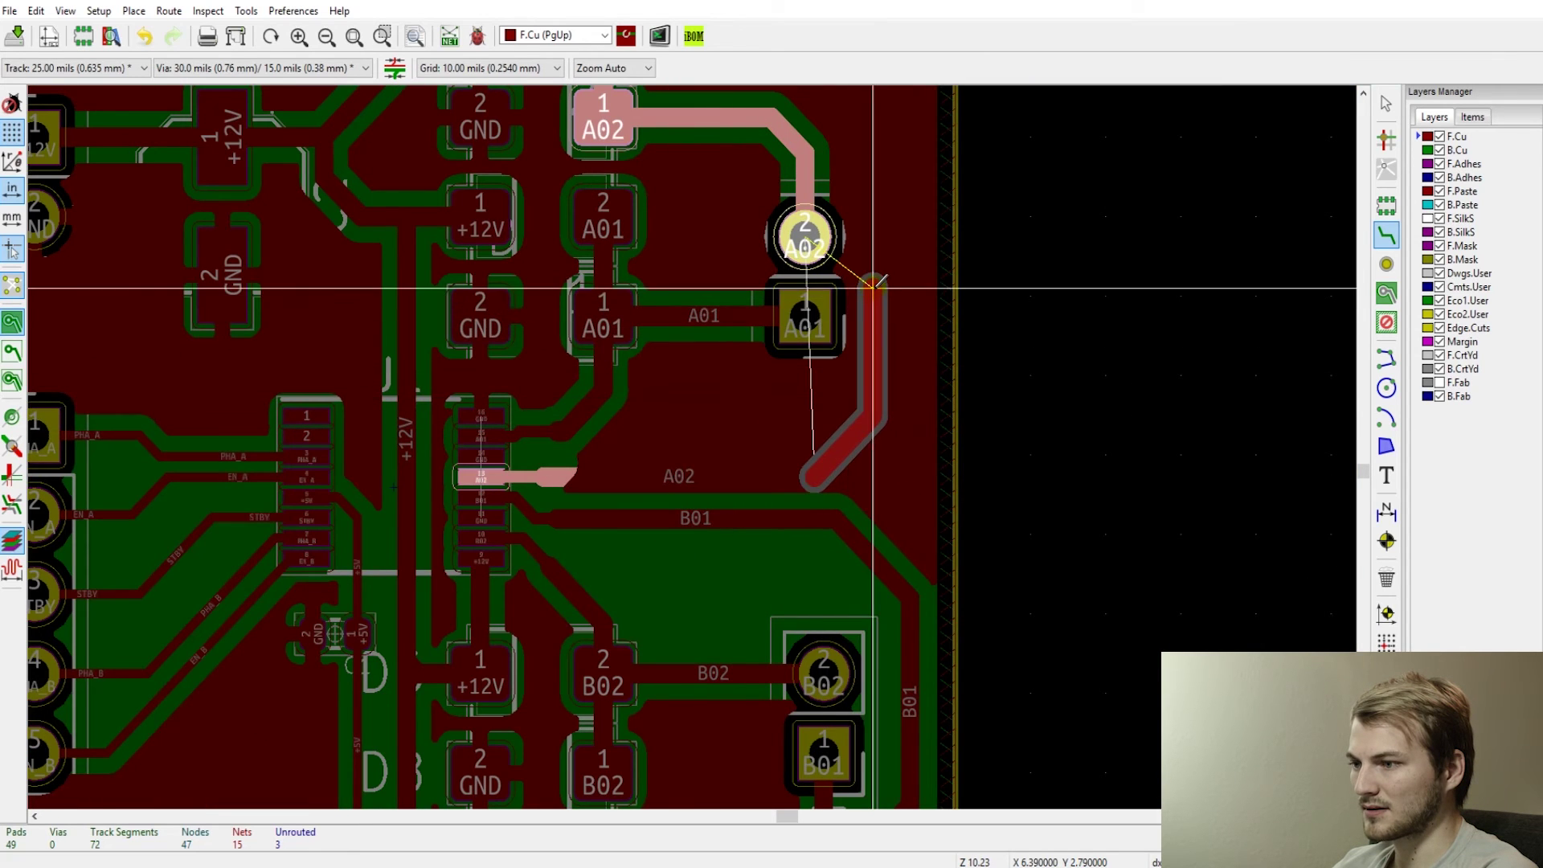
left_click(804, 236)
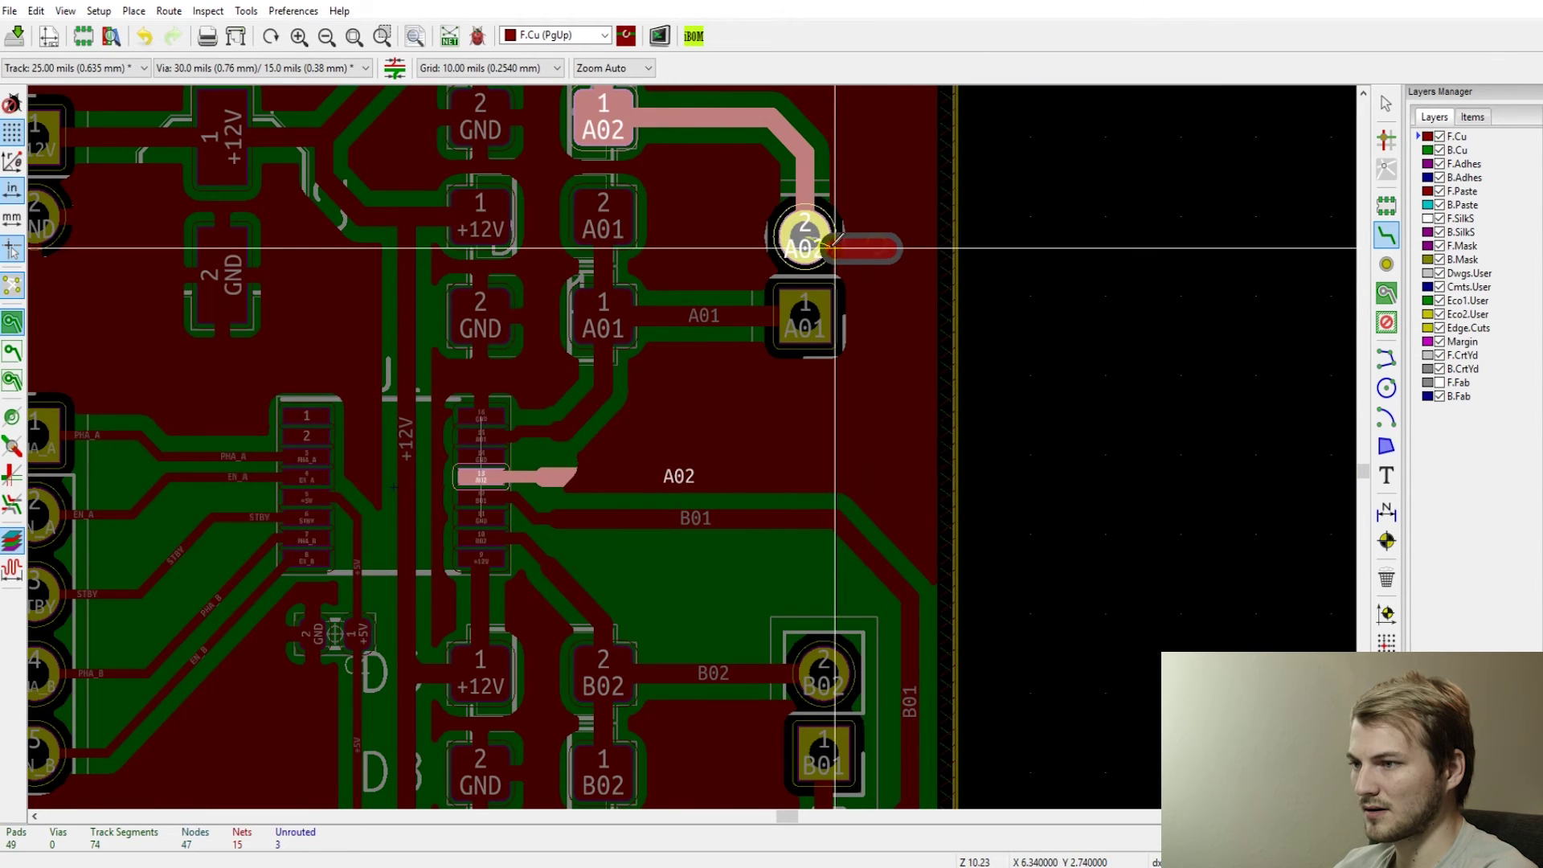
key("b")
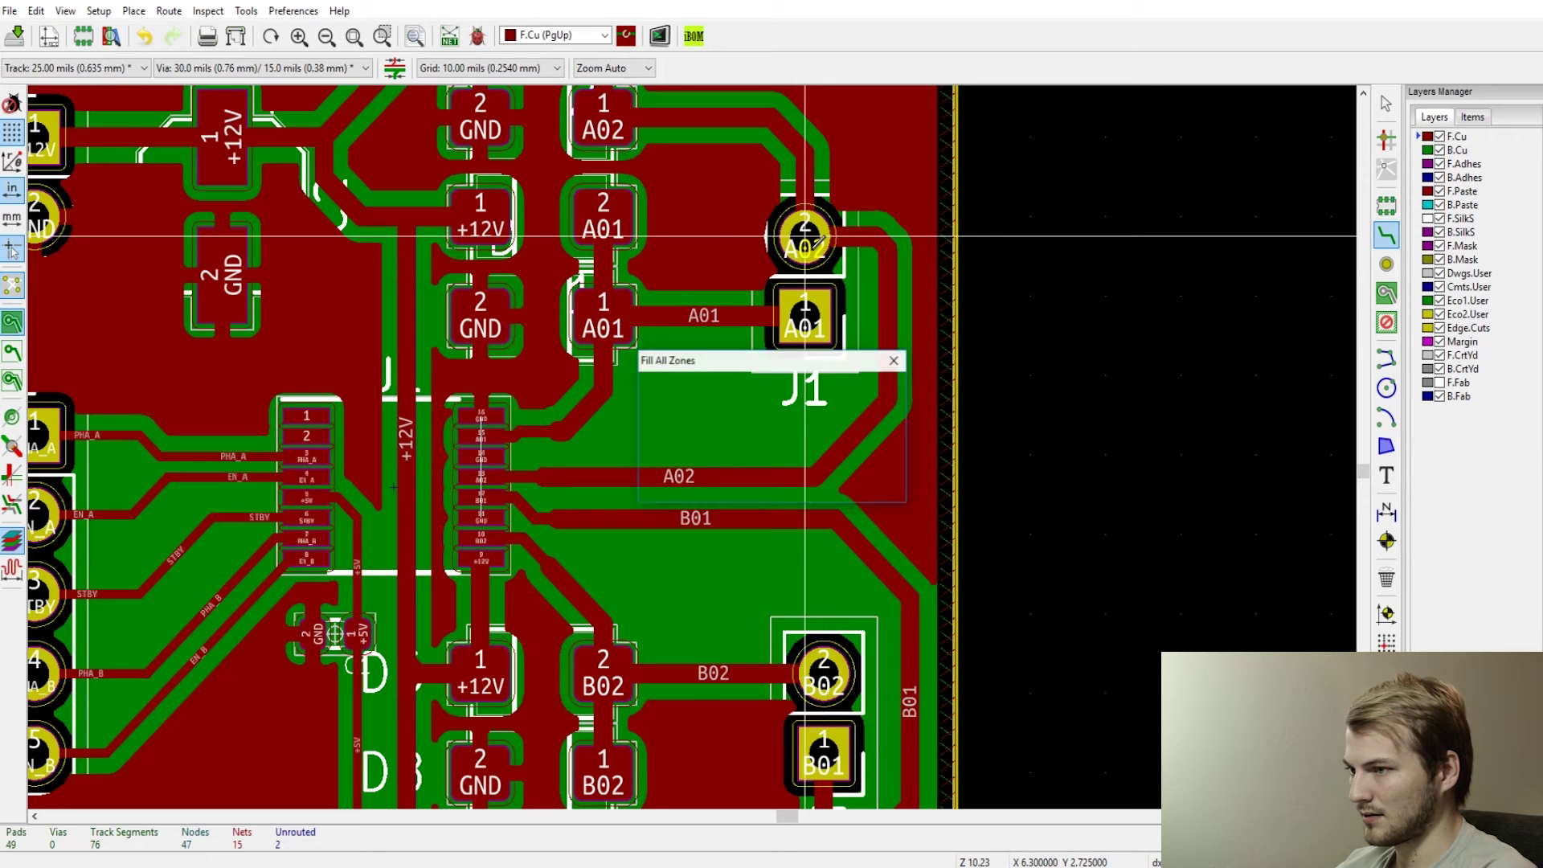
scroll(774, 353, "down", 1)
scroll(692, 447, "down", 3)
scroll(643, 446, "up", 10)
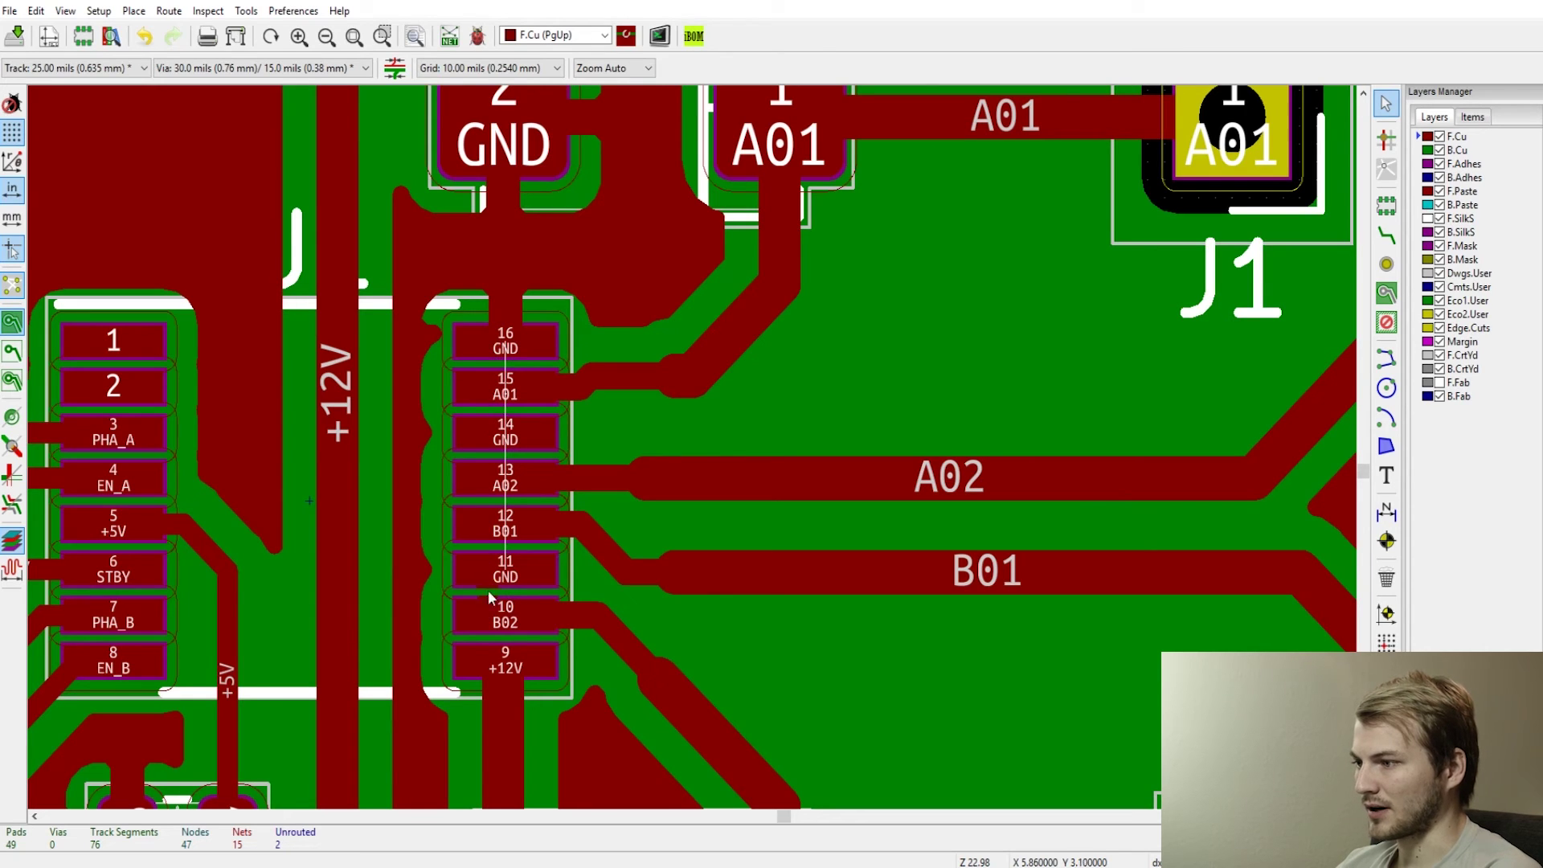
scroll(511, 585, "down", 1)
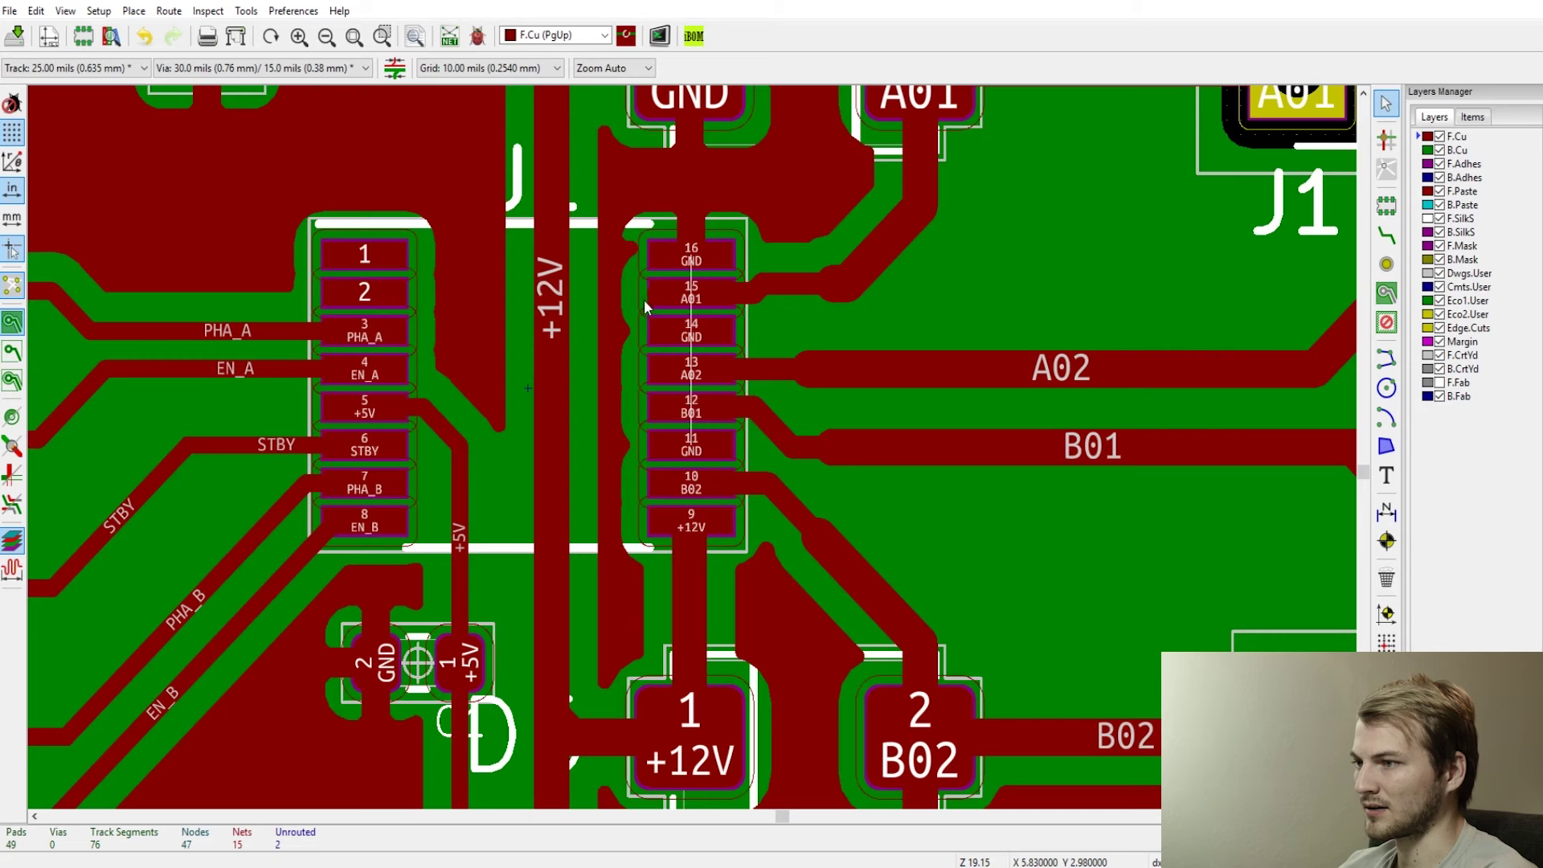
scroll(628, 309, "down", 5)
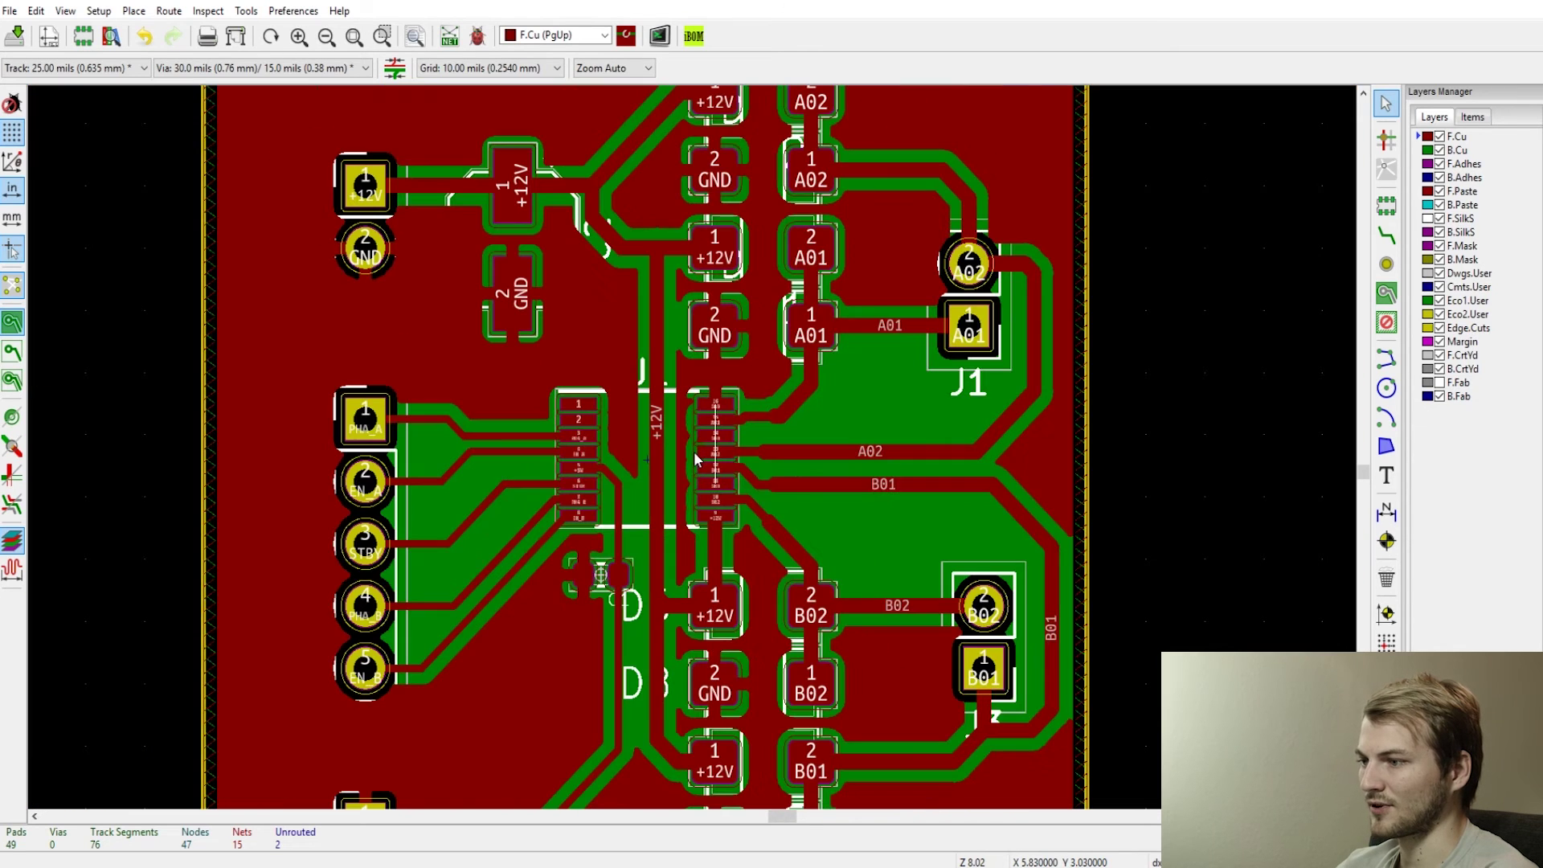
- Set the minimum width of the F.Cu GND zone to 0.006 in
scroll(692, 451, "up", 2)
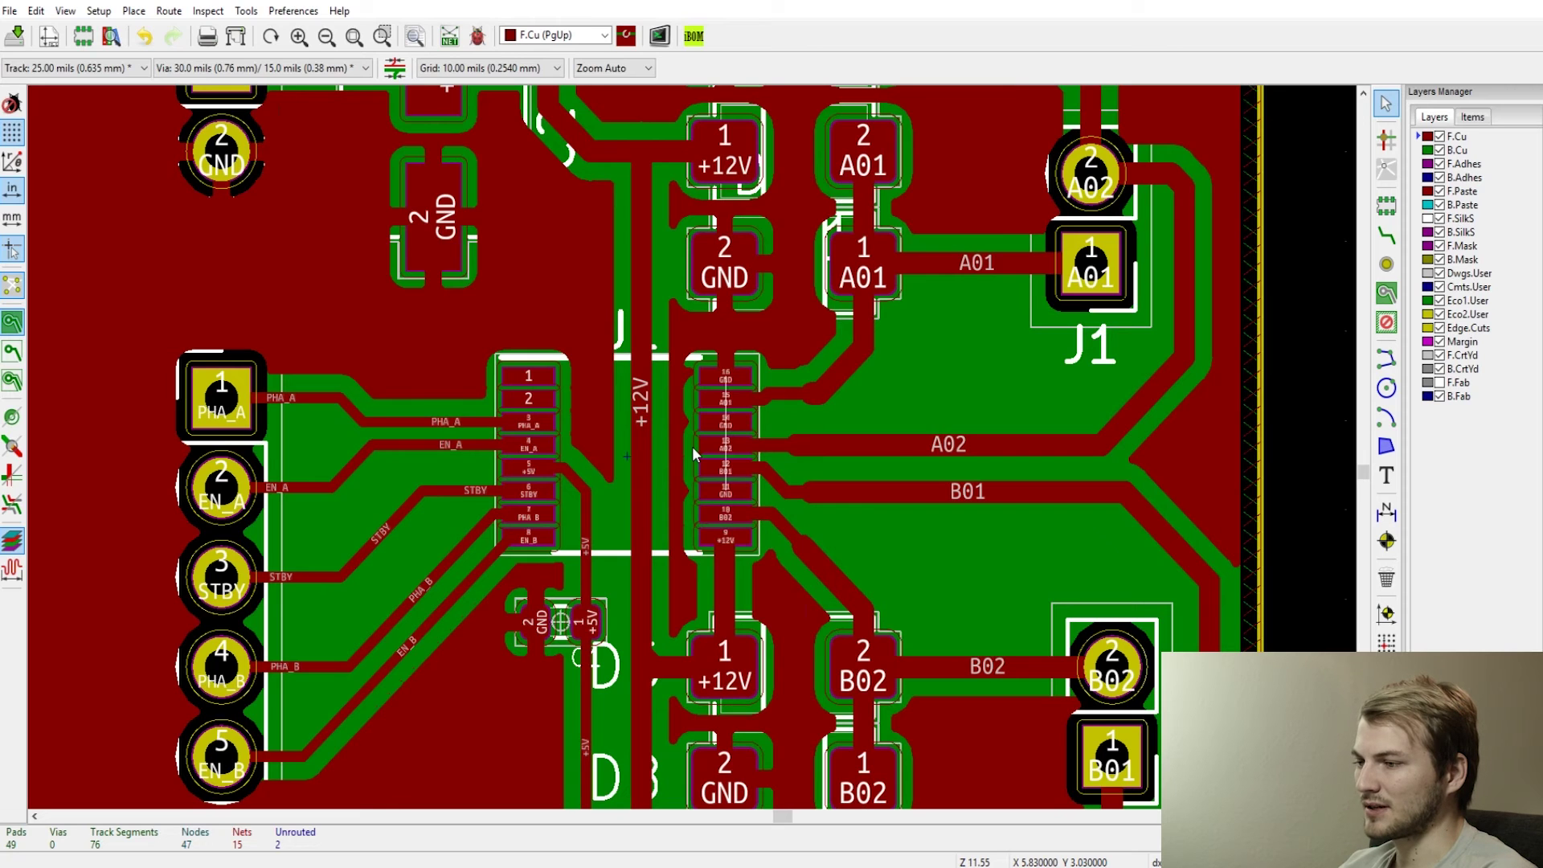
left_click(1263, 448)
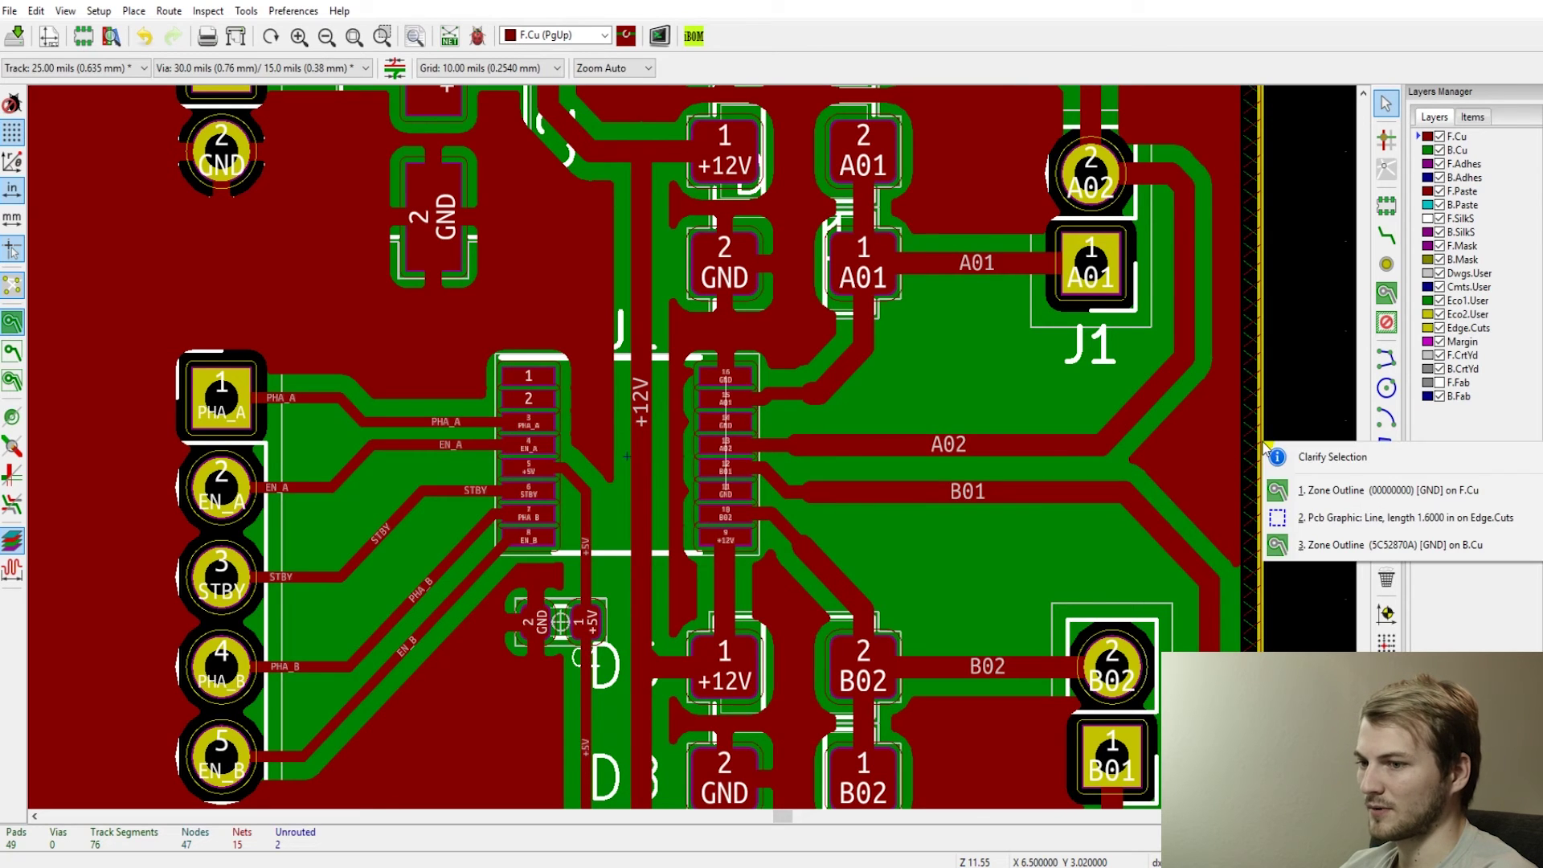
left_click(1299, 492)
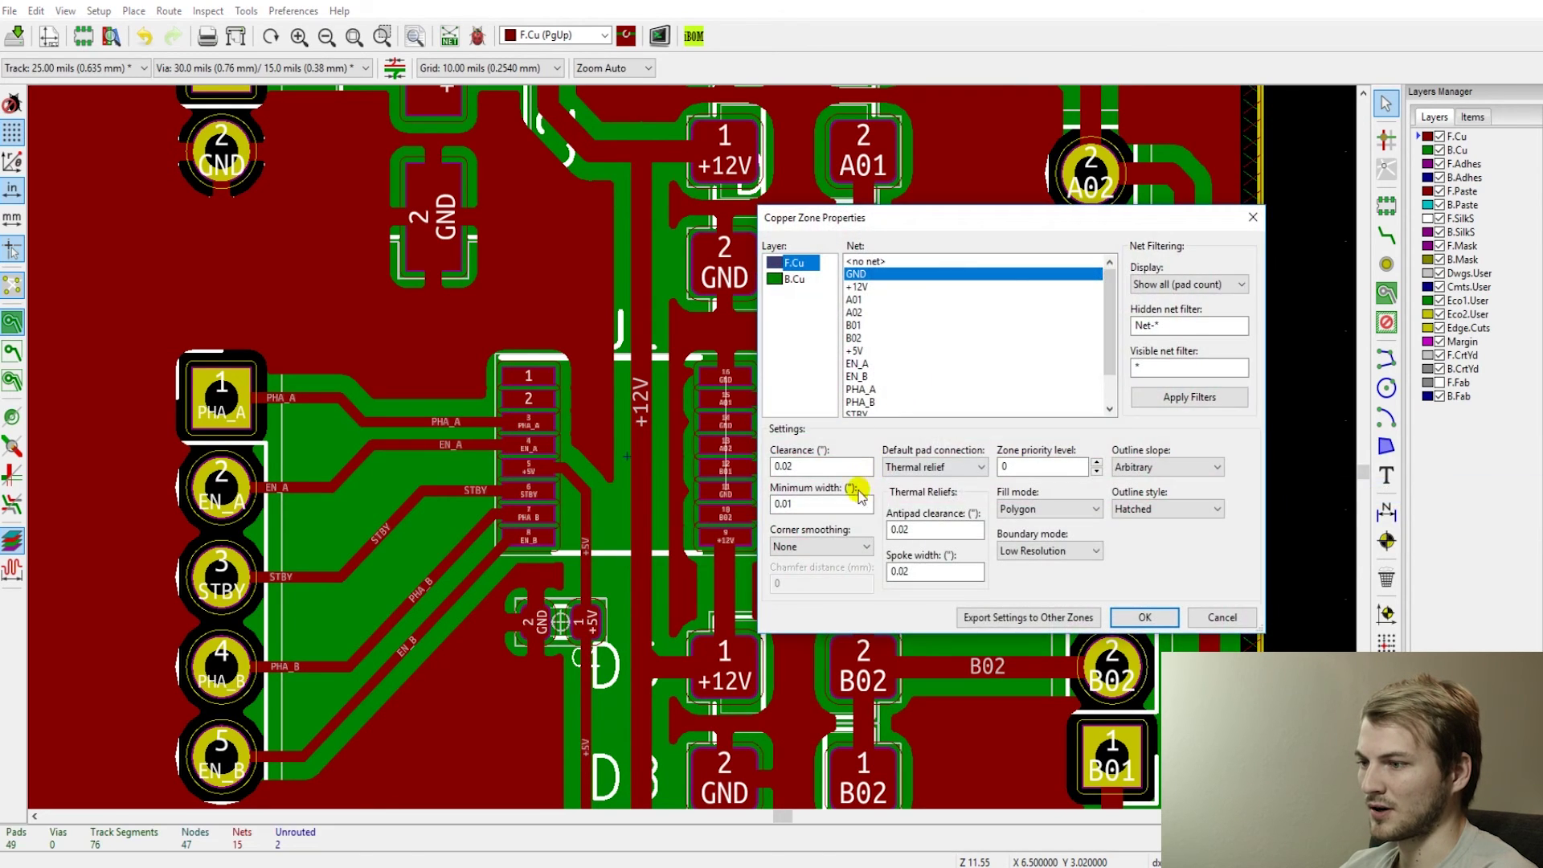
left_click(799, 505)
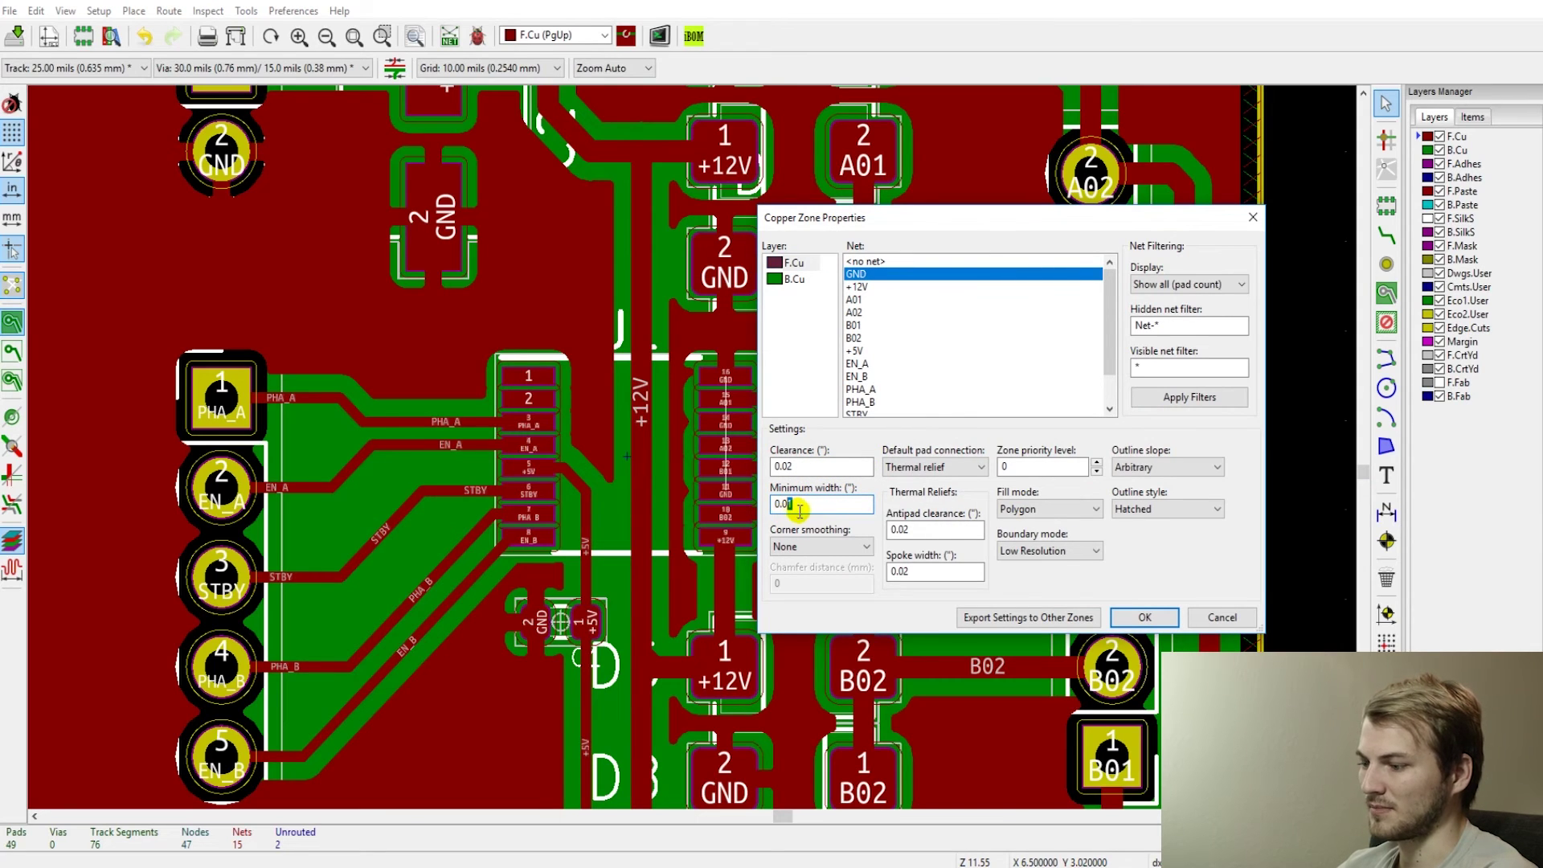
left_click_drag(799, 511, 782, 504)
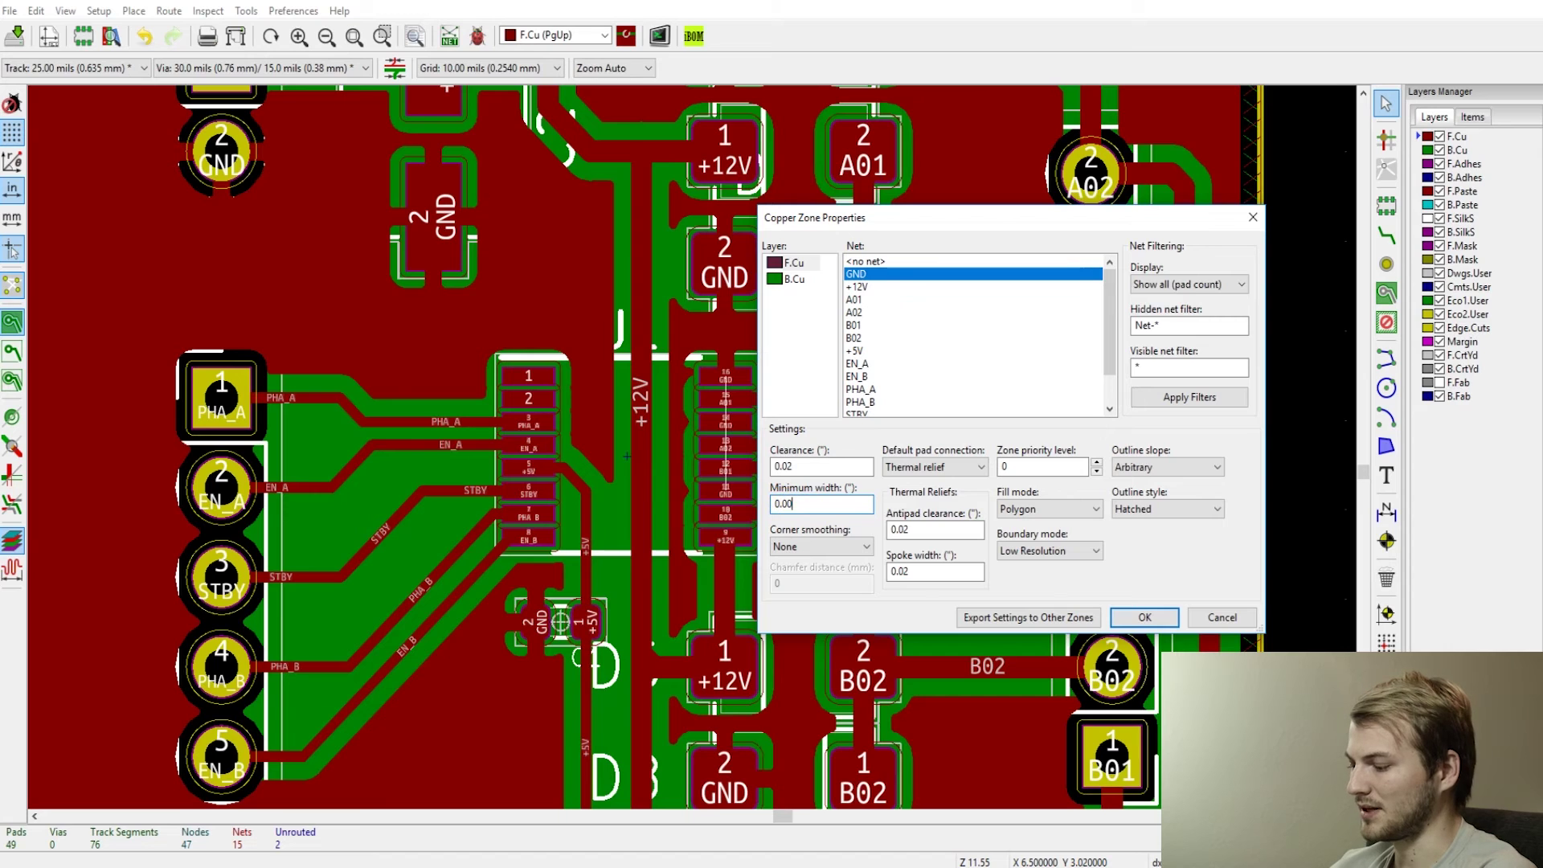
type("0.006")
left_click(1144, 617)
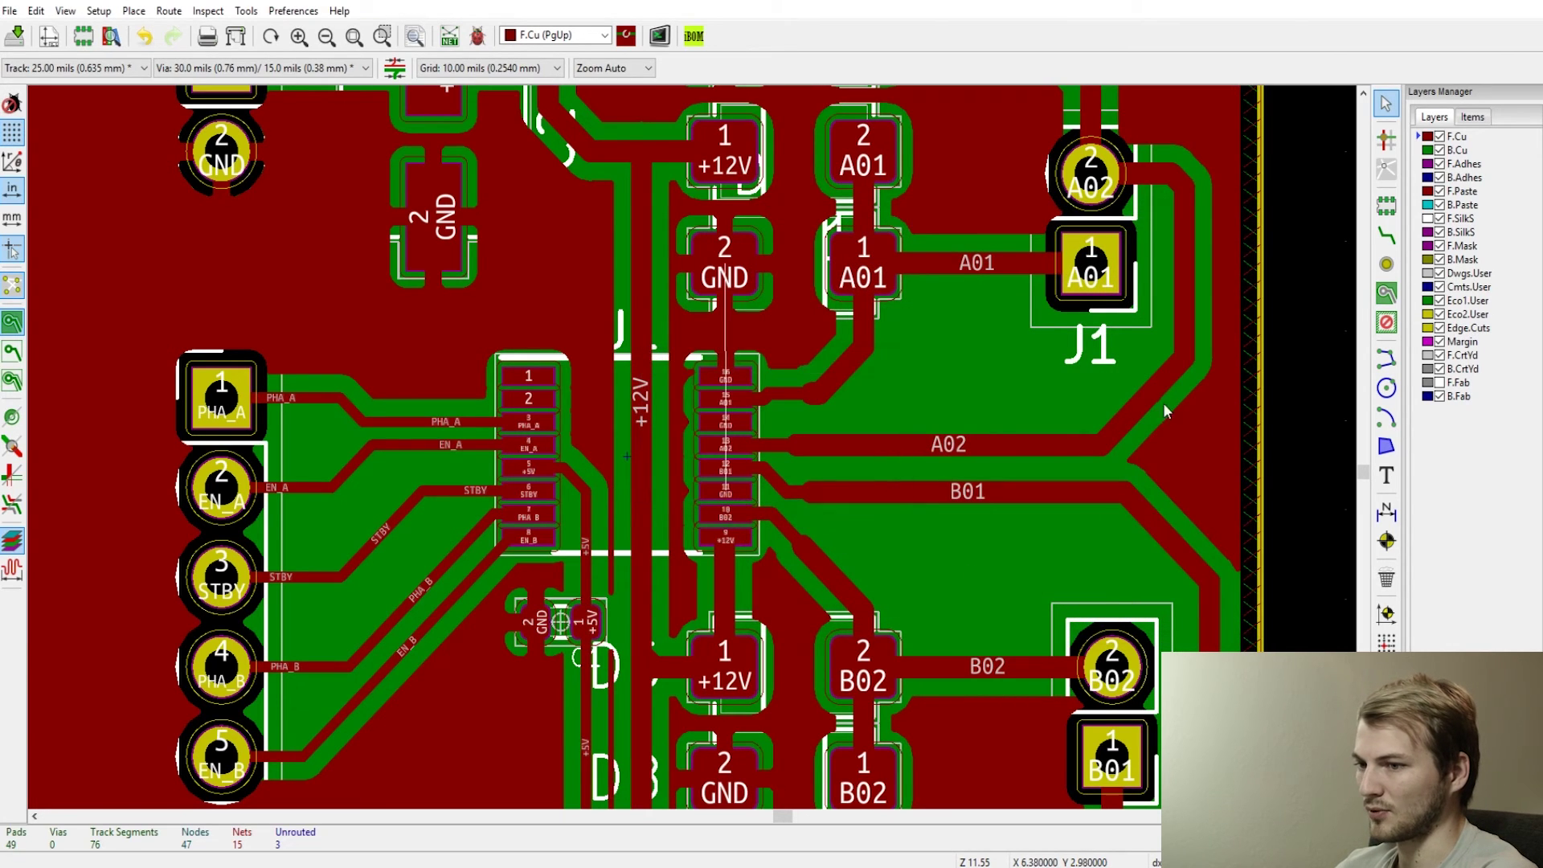
- Reduce the clearance of the F.Cu GND zone in its copper zone properties and apply the change
left_click(1259, 397)
left_click(1318, 441)
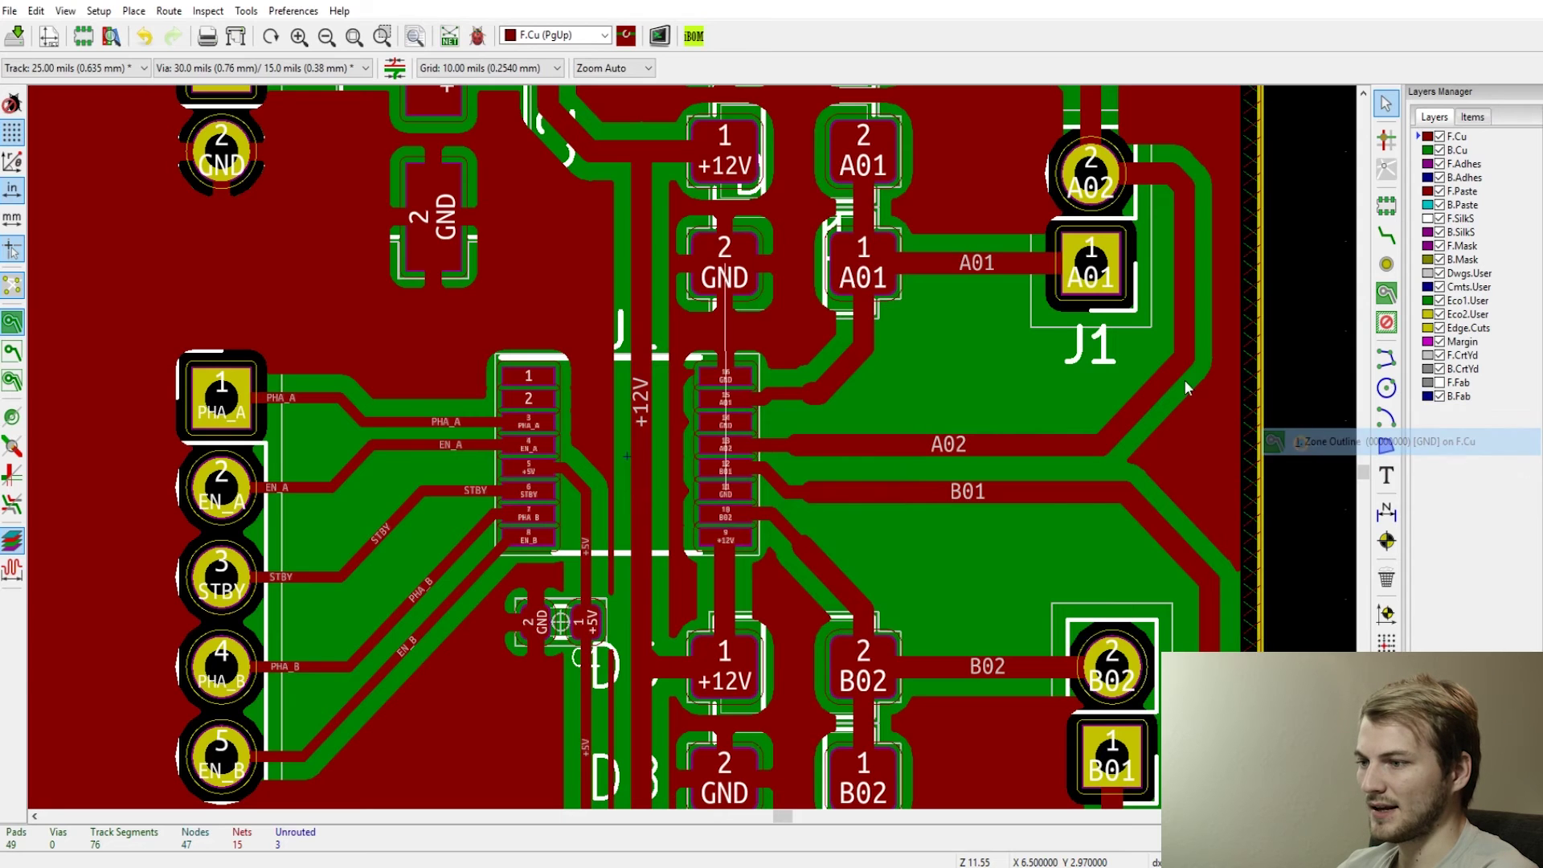
key("e")
left_click(791, 464)
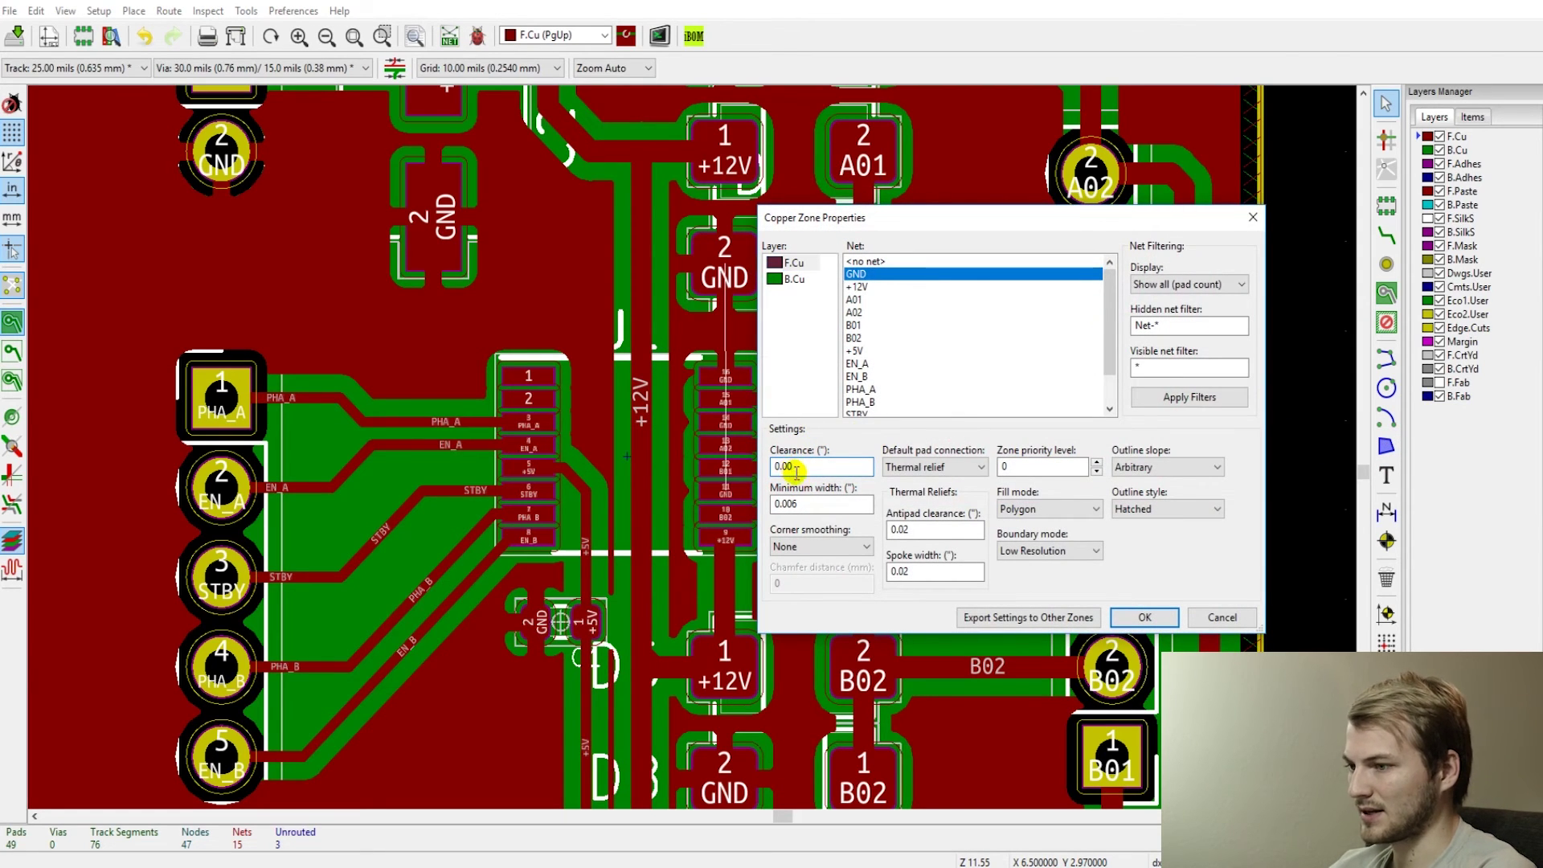
key("Return")
- Examine the refilled F.Cu GND zone around the driver IC pads and across the whole board
scroll(692, 446, "up", 1)
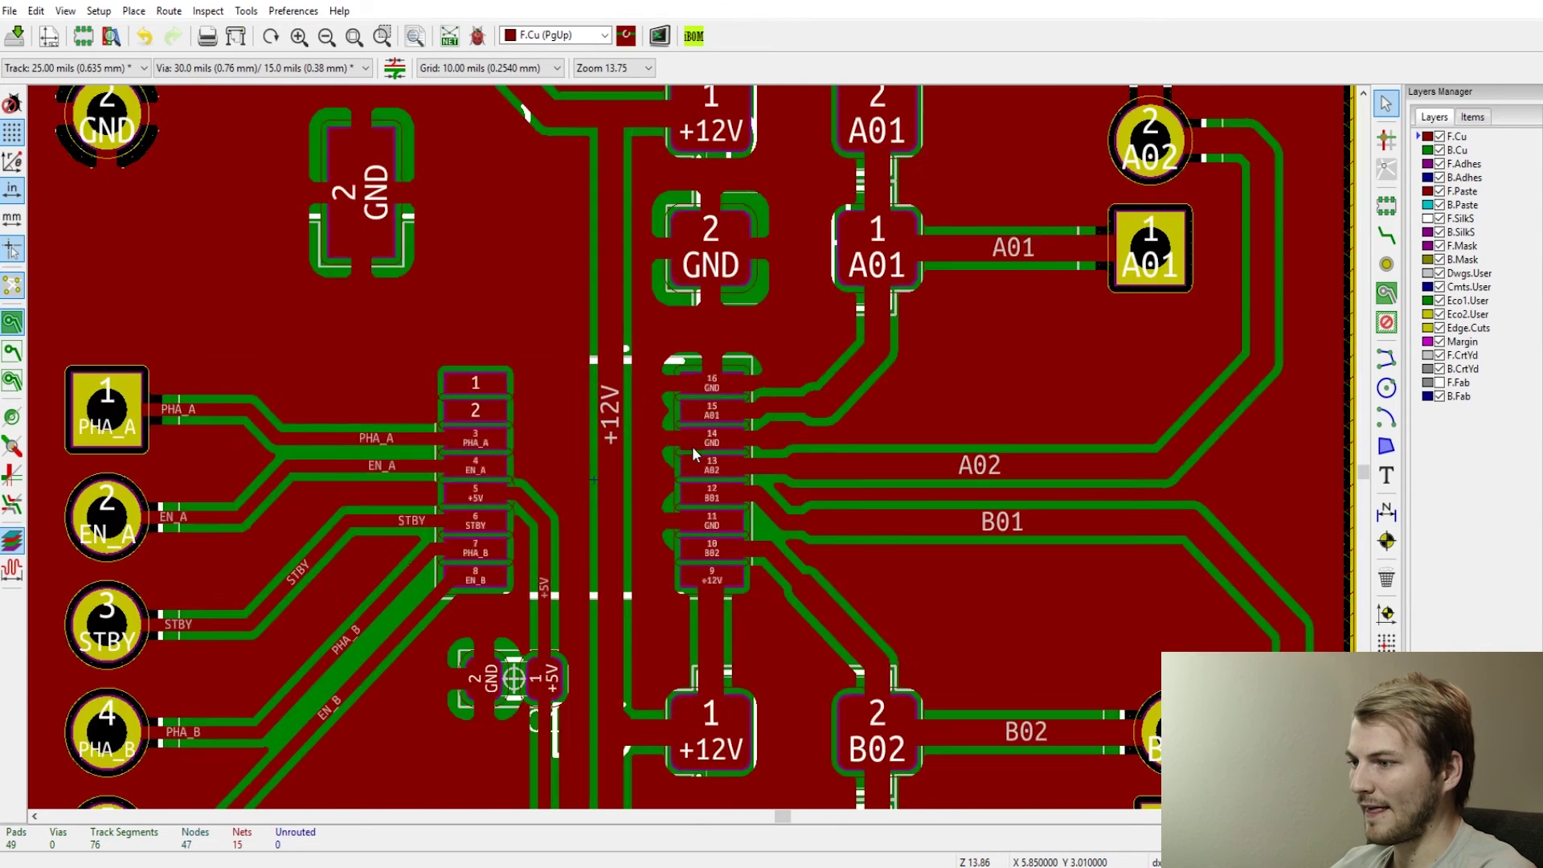
scroll(692, 446, "up", 3)
scroll(638, 448, "down", 5)
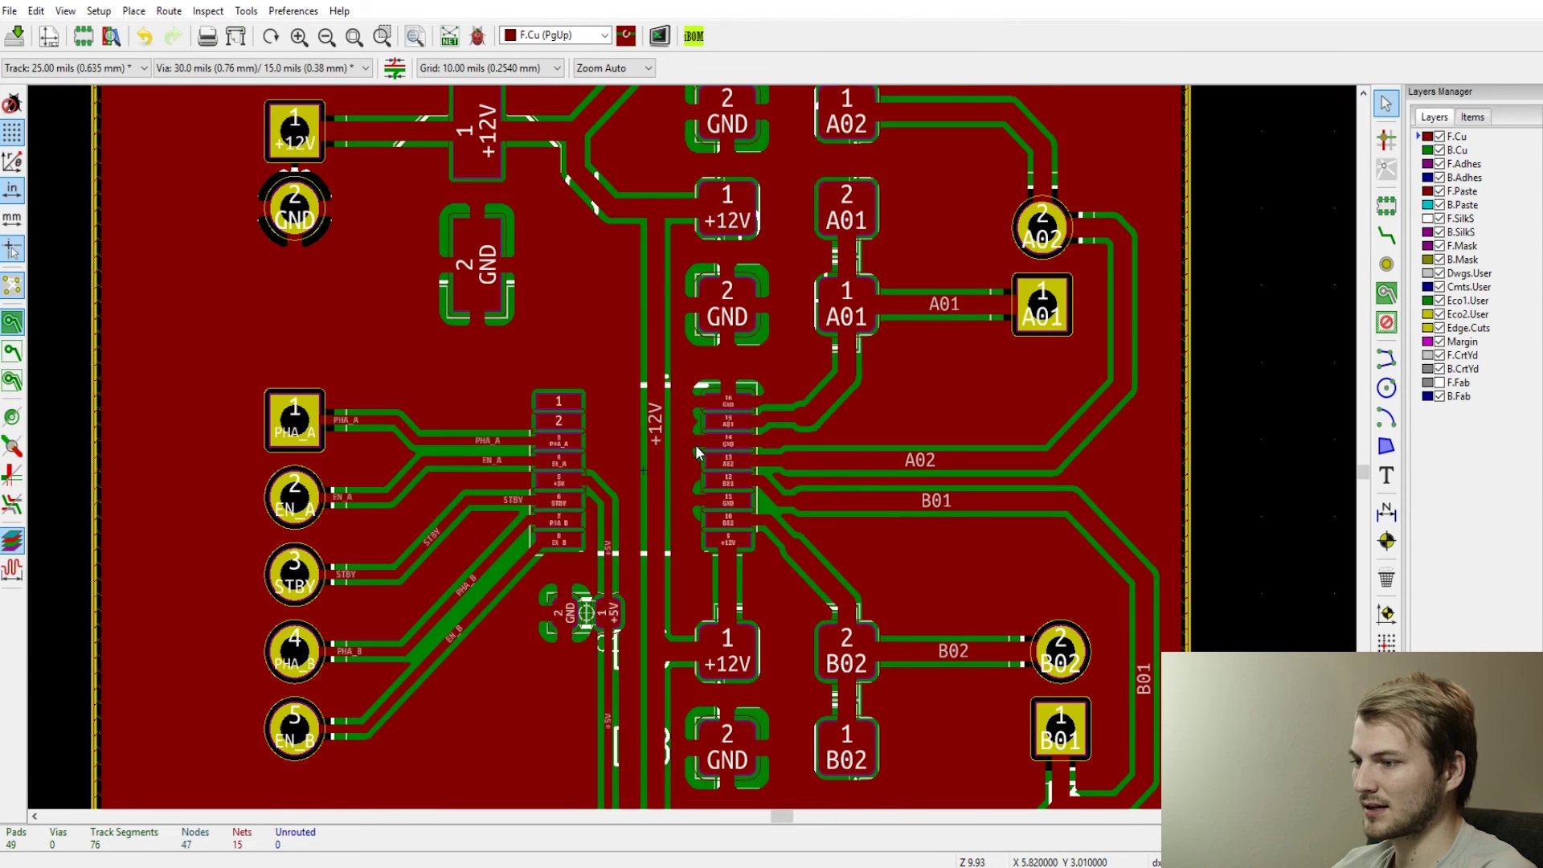
scroll(729, 488, "up", 4)
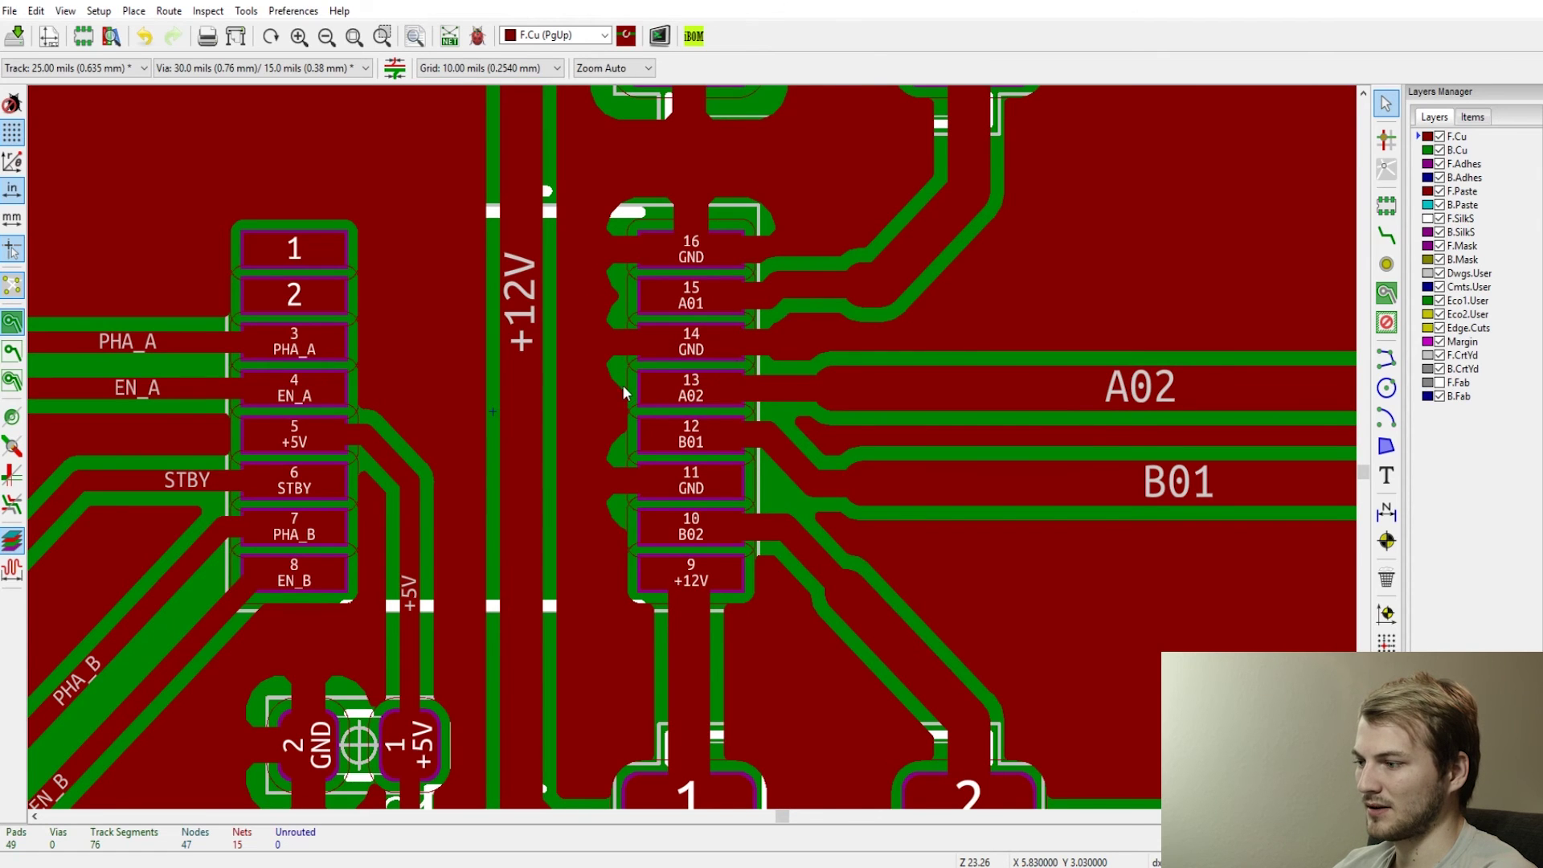
scroll(624, 391, "down", 5)
scroll(692, 452, "down", 4)
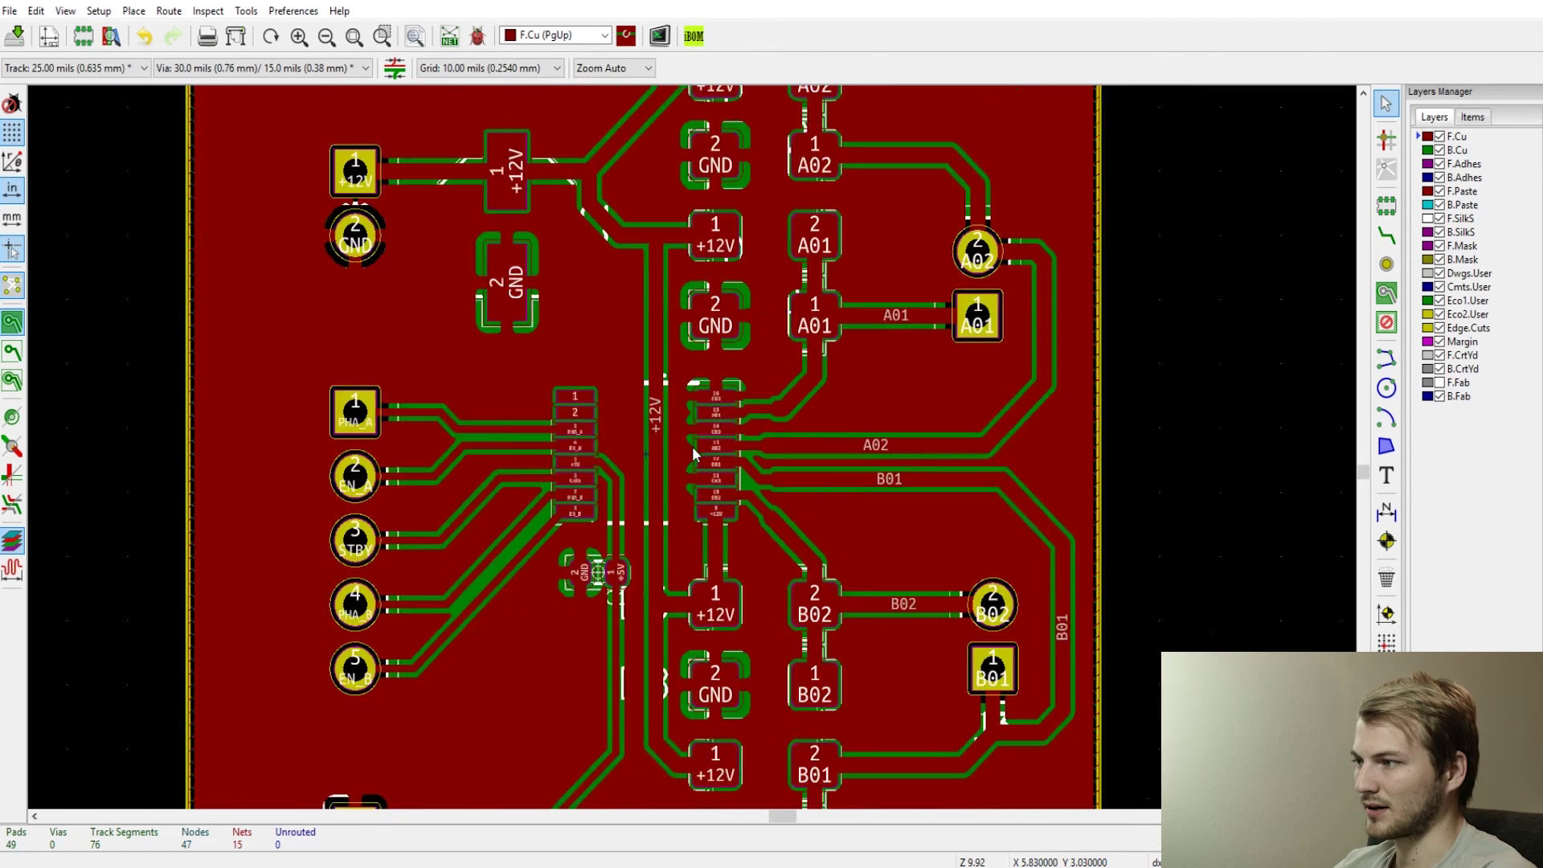
scroll(692, 446, "up", 4)
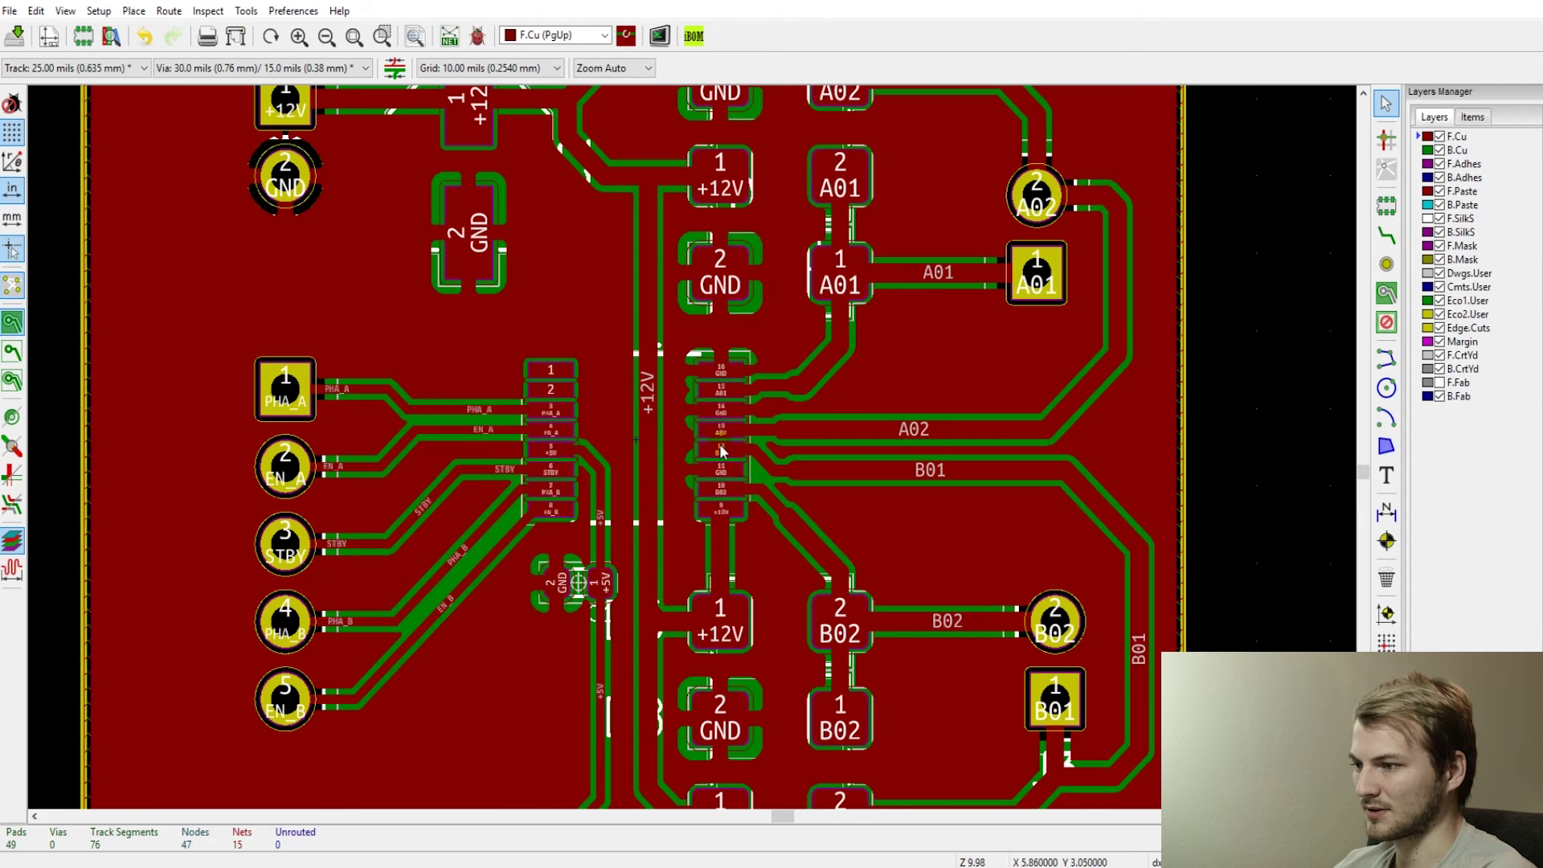
scroll(720, 450, "up", 4)
scroll(684, 507, "down", 4)
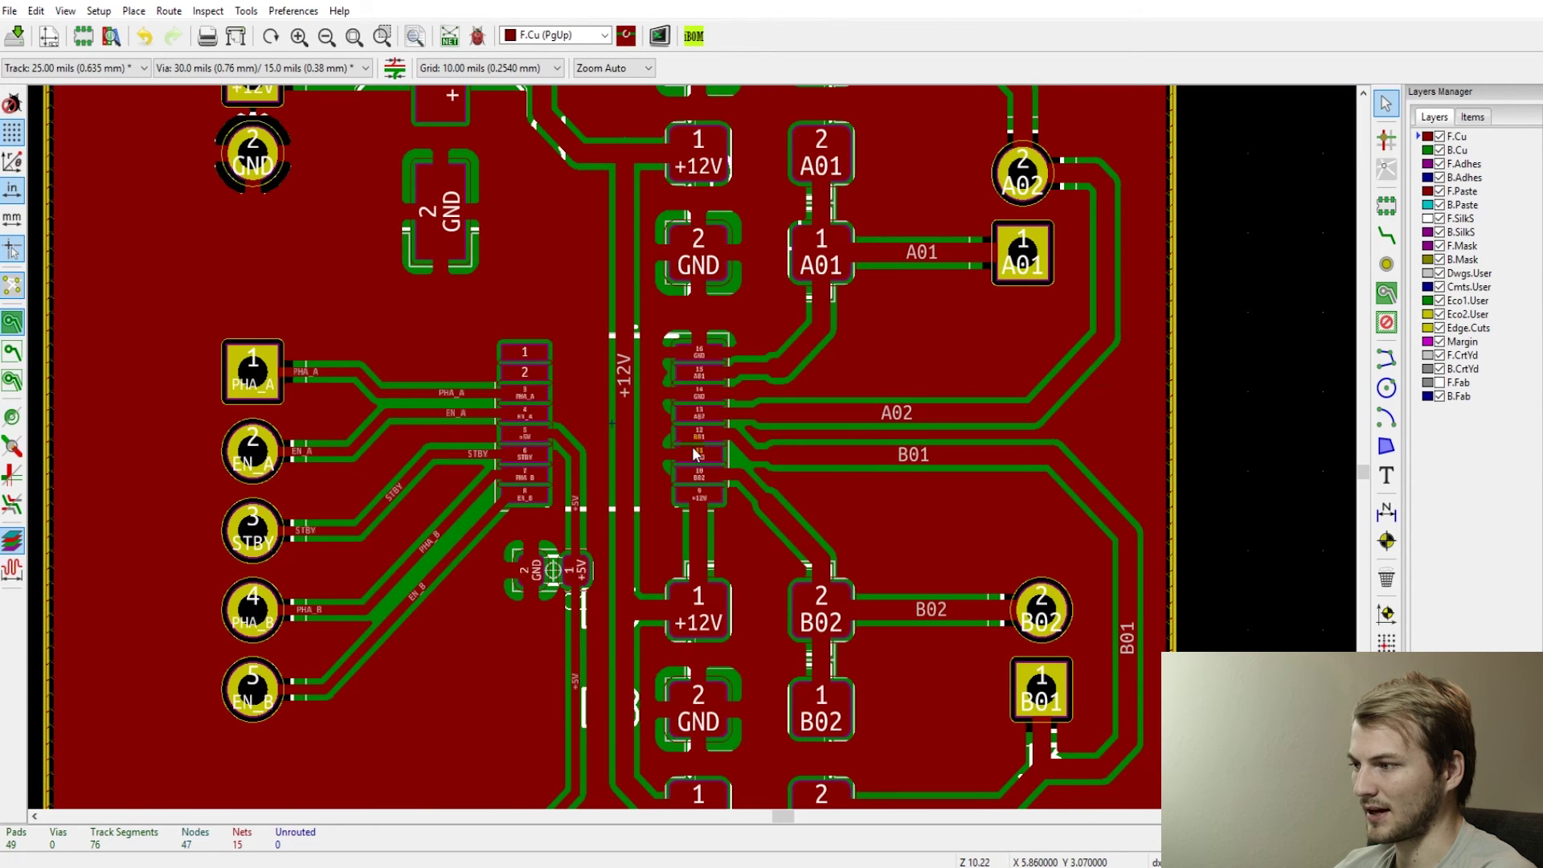
scroll(696, 454, "down", 4)
scroll(694, 450, "up", 2)
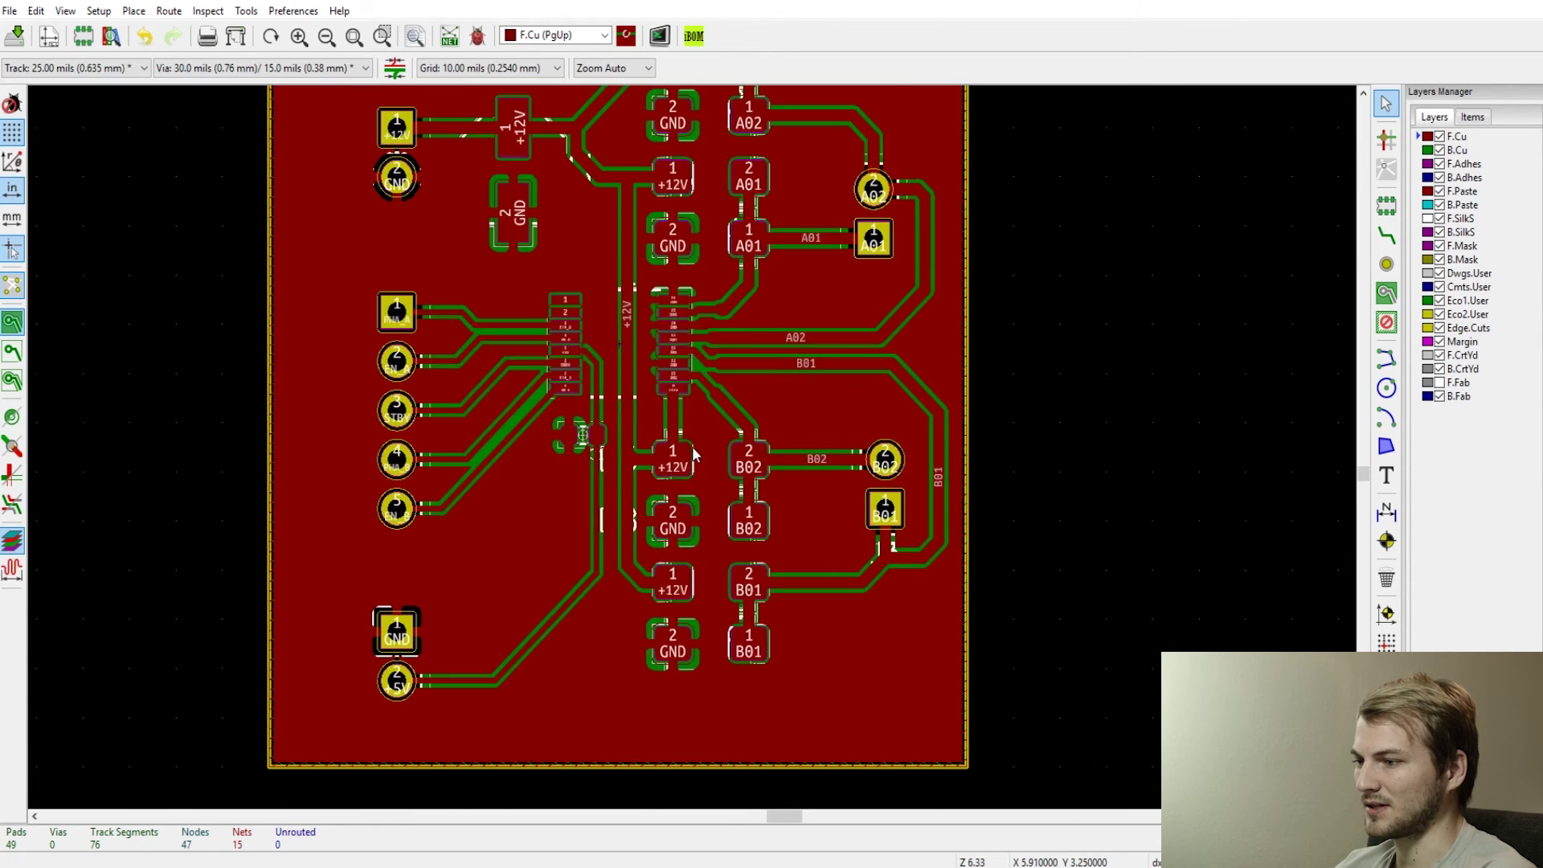
scroll(692, 454, "down", 1)
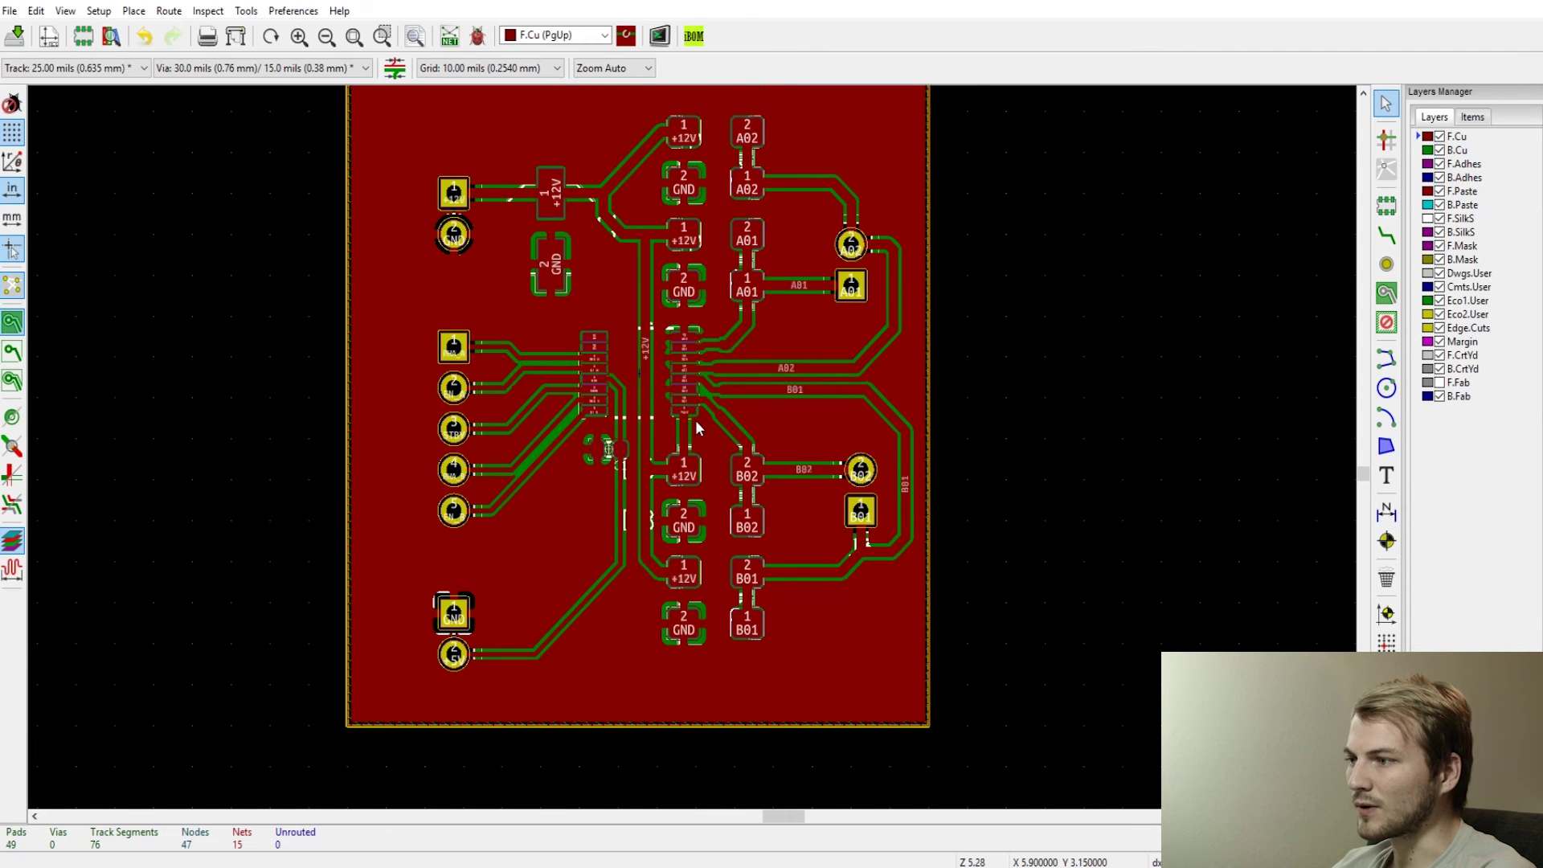
- Run the design rule check, review the reported problems and inspect their markers on the driver IC pads
scroll(696, 454, "up", 1)
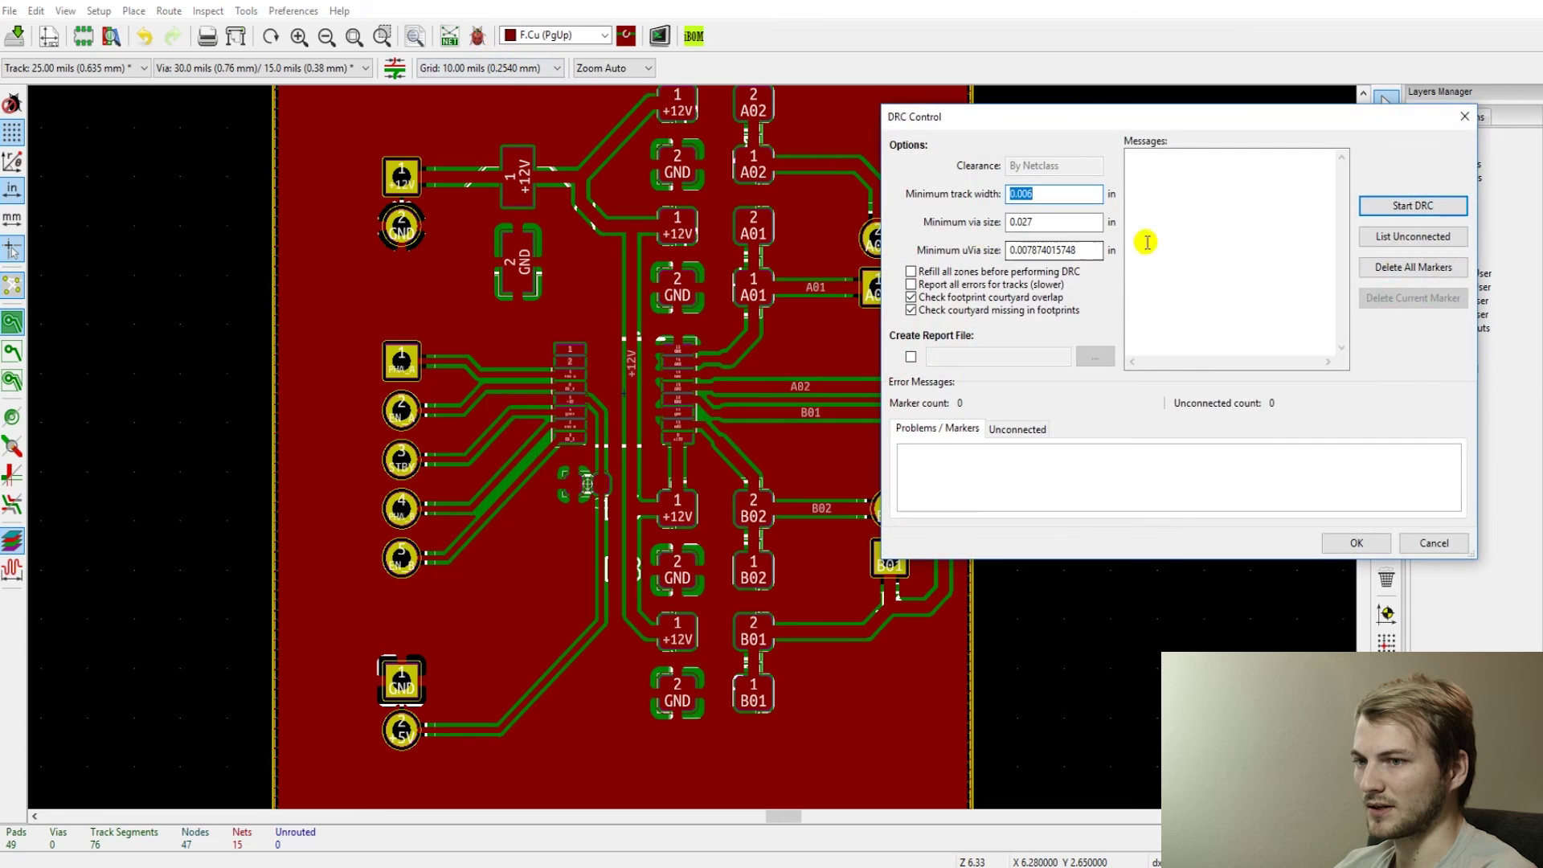
left_click_drag(1218, 119, 1030, 160)
left_click(1205, 248)
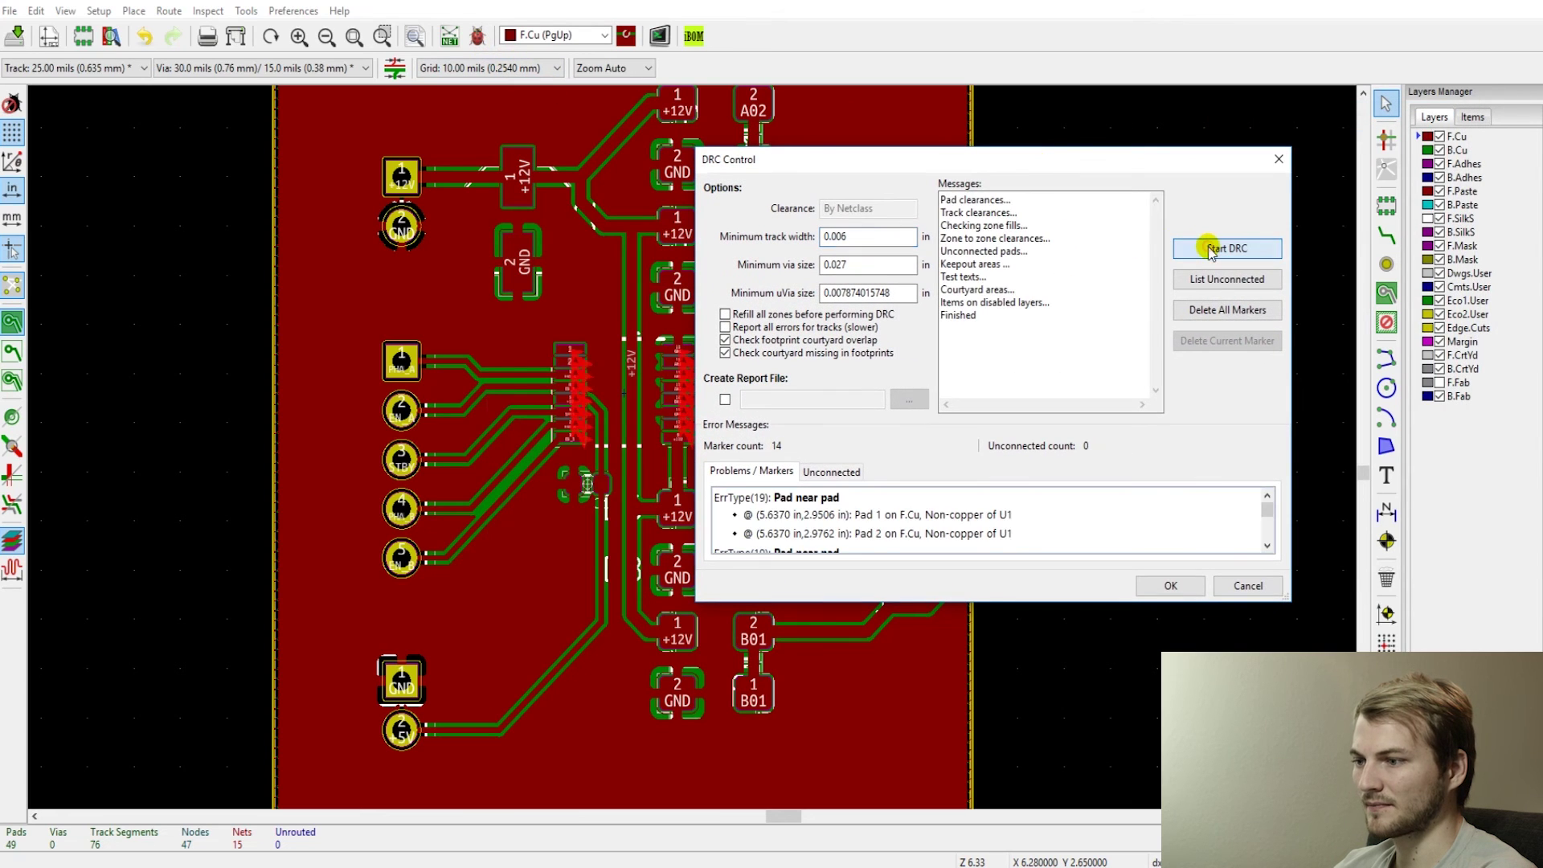
scroll(848, 537, "down", 5)
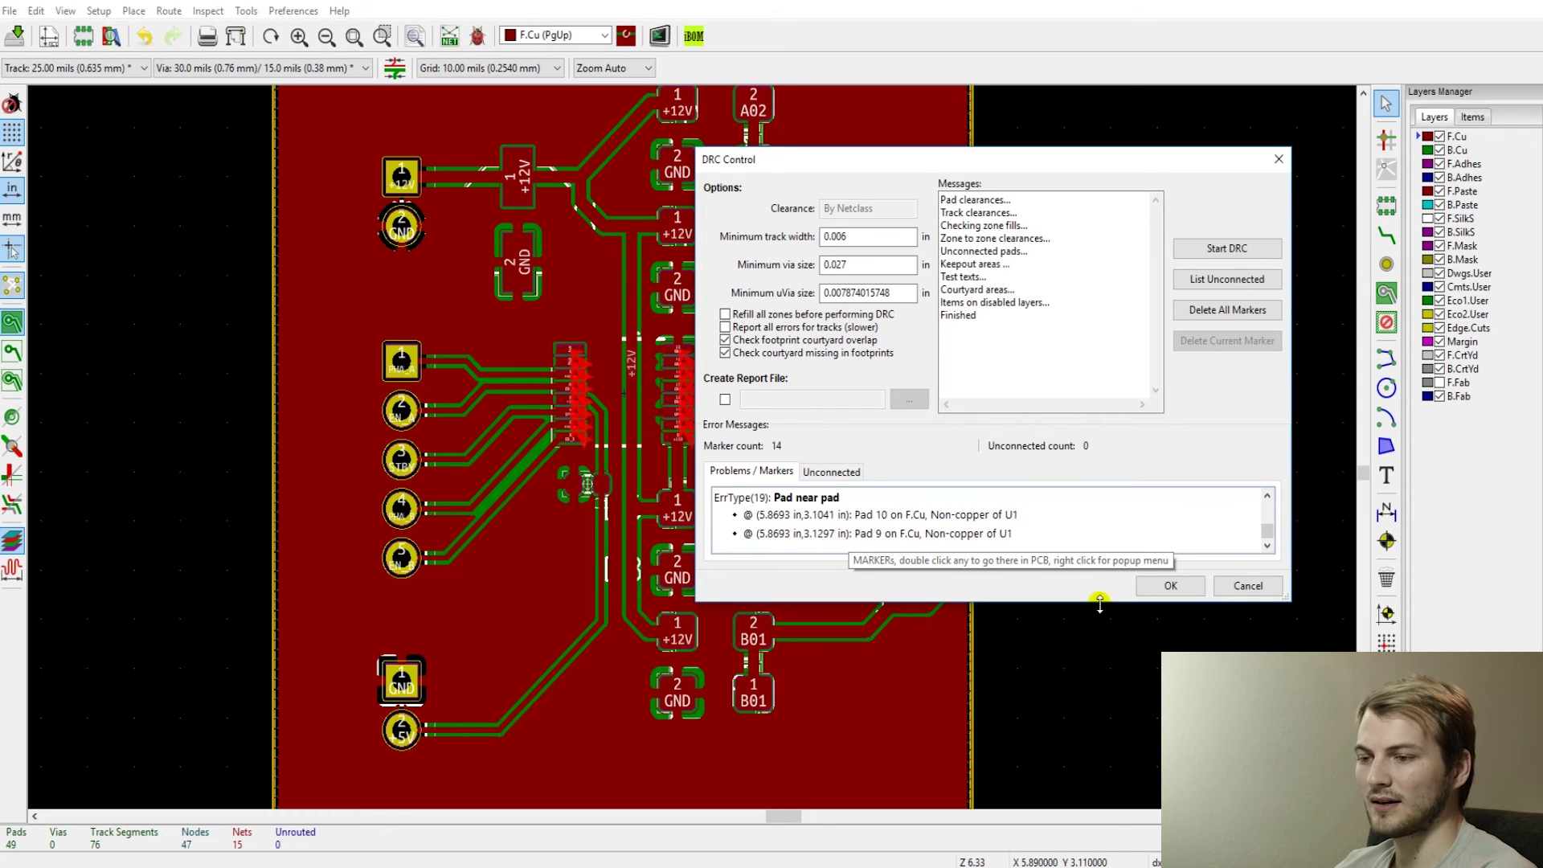
left_click(1246, 585)
scroll(687, 452, "down", 4)
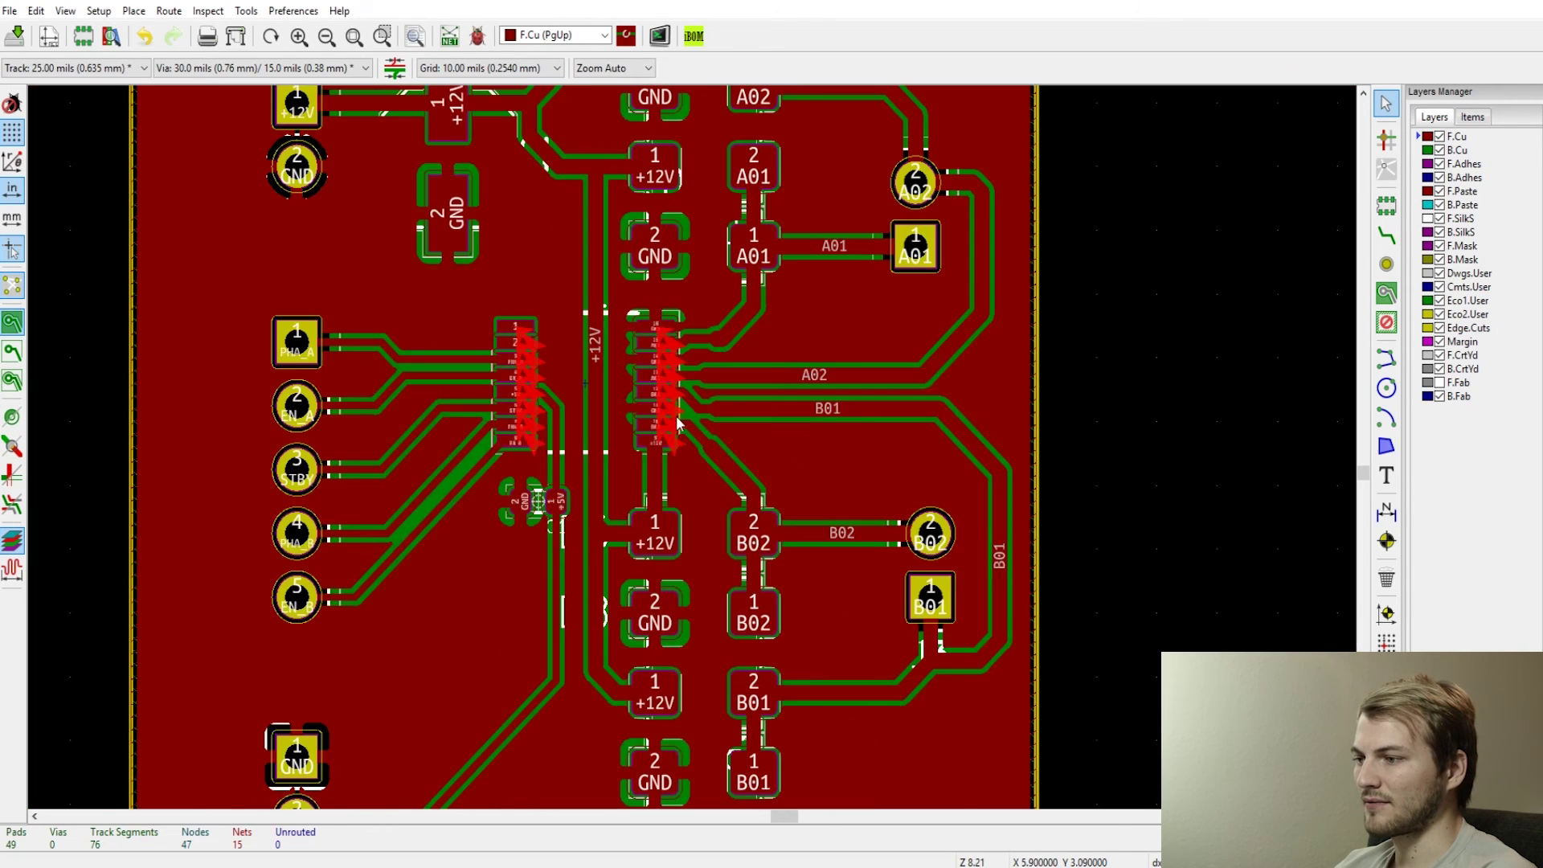
scroll(675, 418, "up", 5)
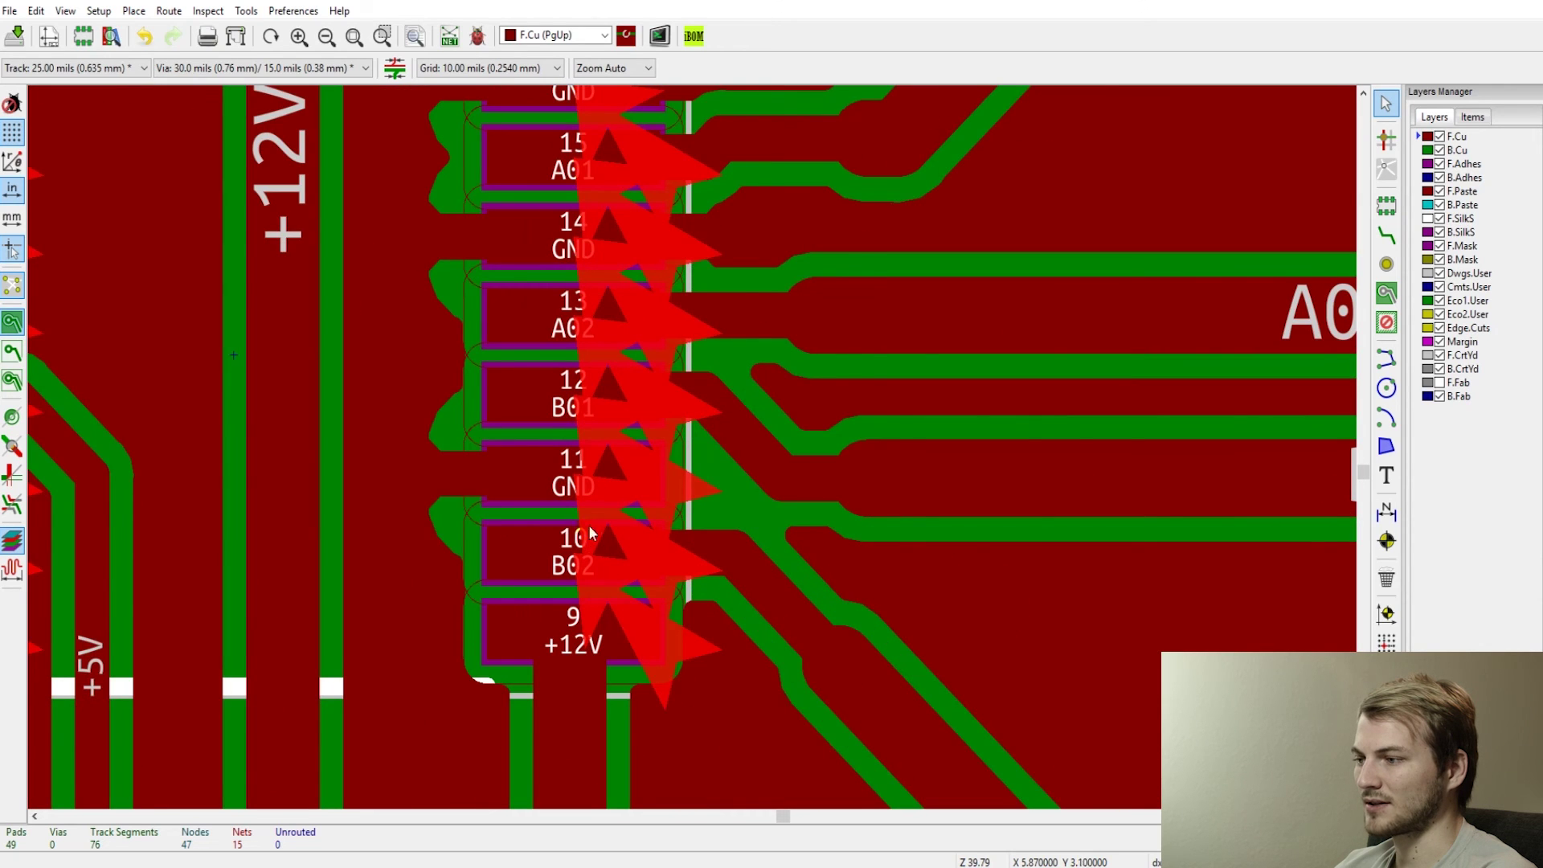
scroll(591, 534, "down", 2)
- Set the clearance of the Default net class to 0.006 in in the design rules
left_click(293, 10)
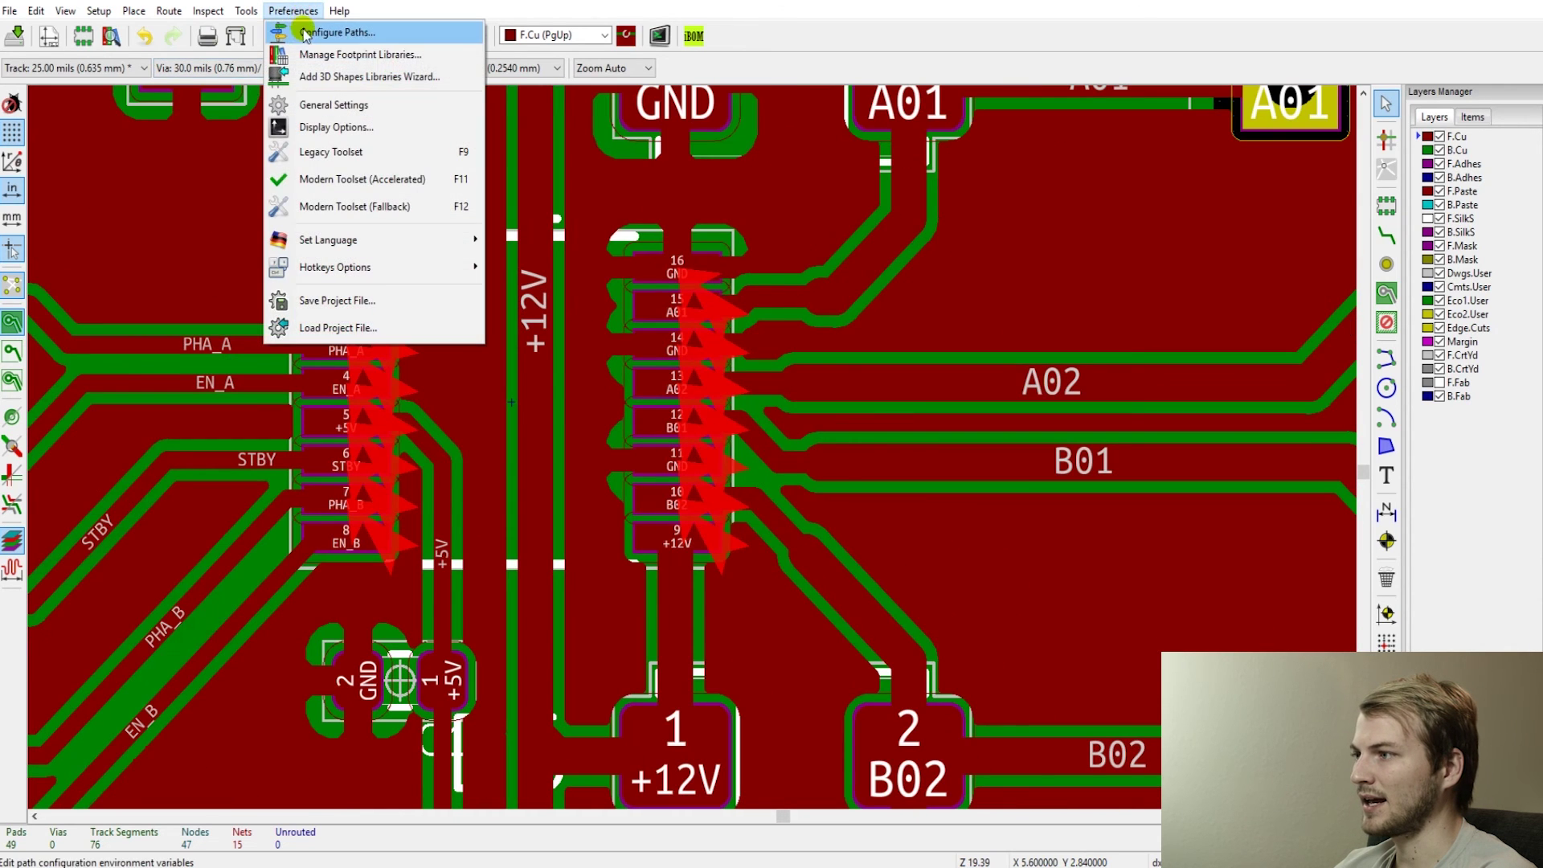
mouse_move(99, 10)
left_click(129, 54)
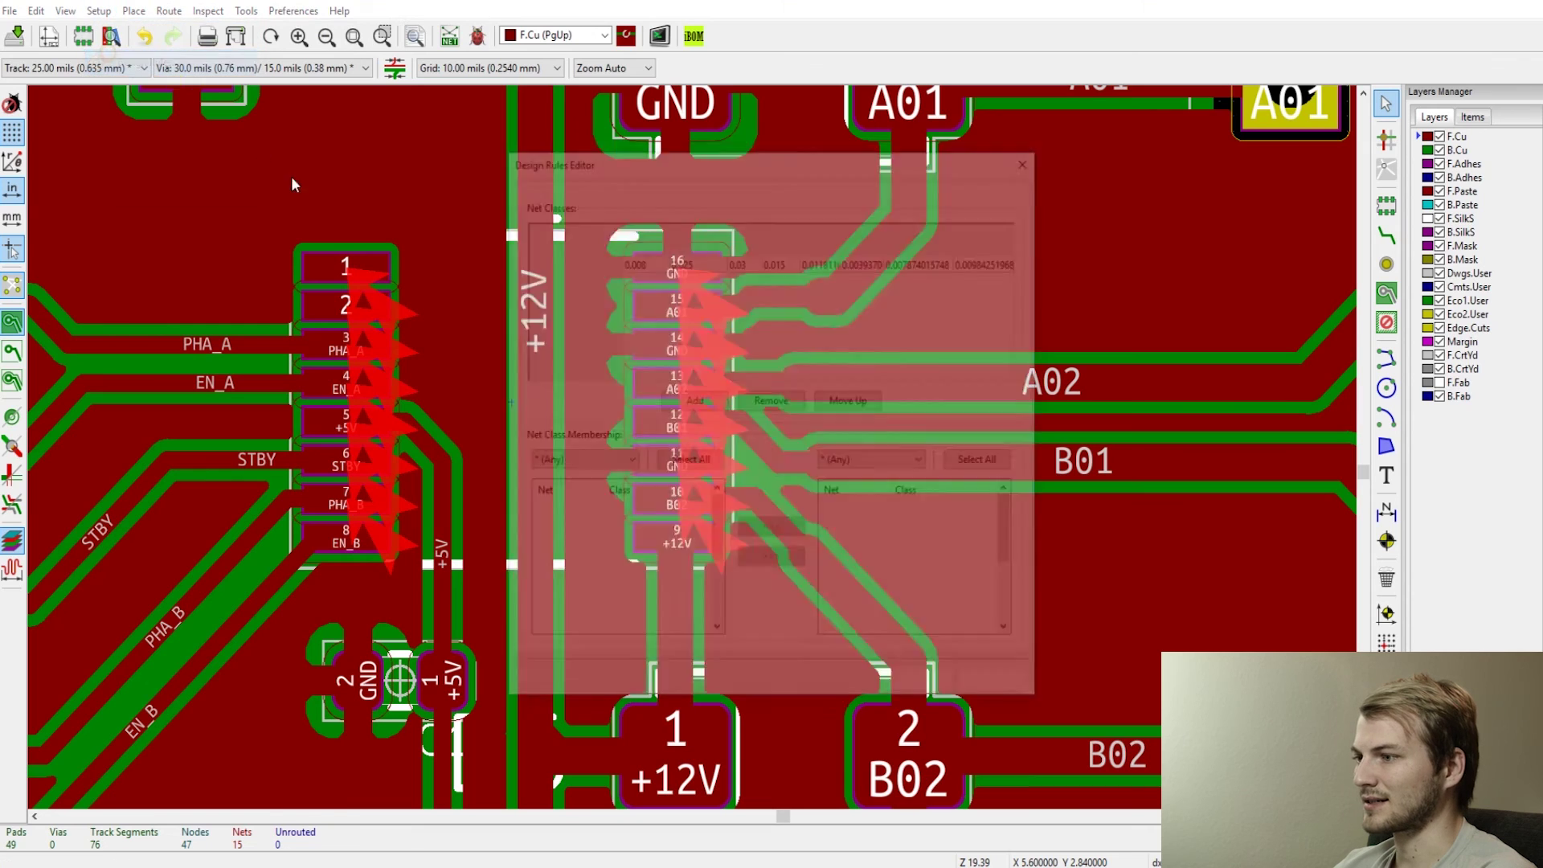
left_click(575, 164)
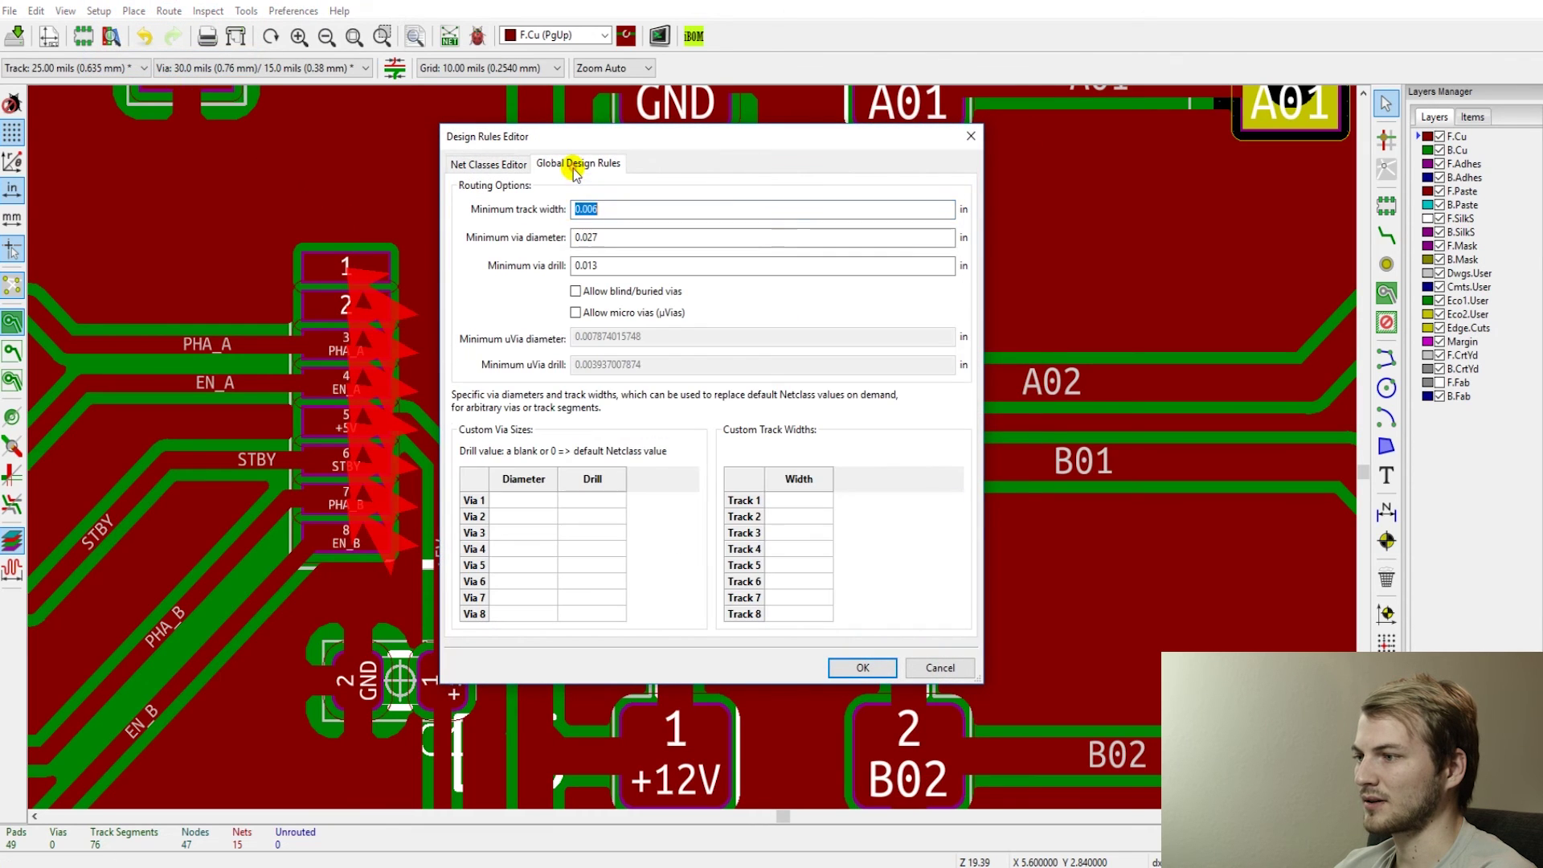
left_click(478, 164)
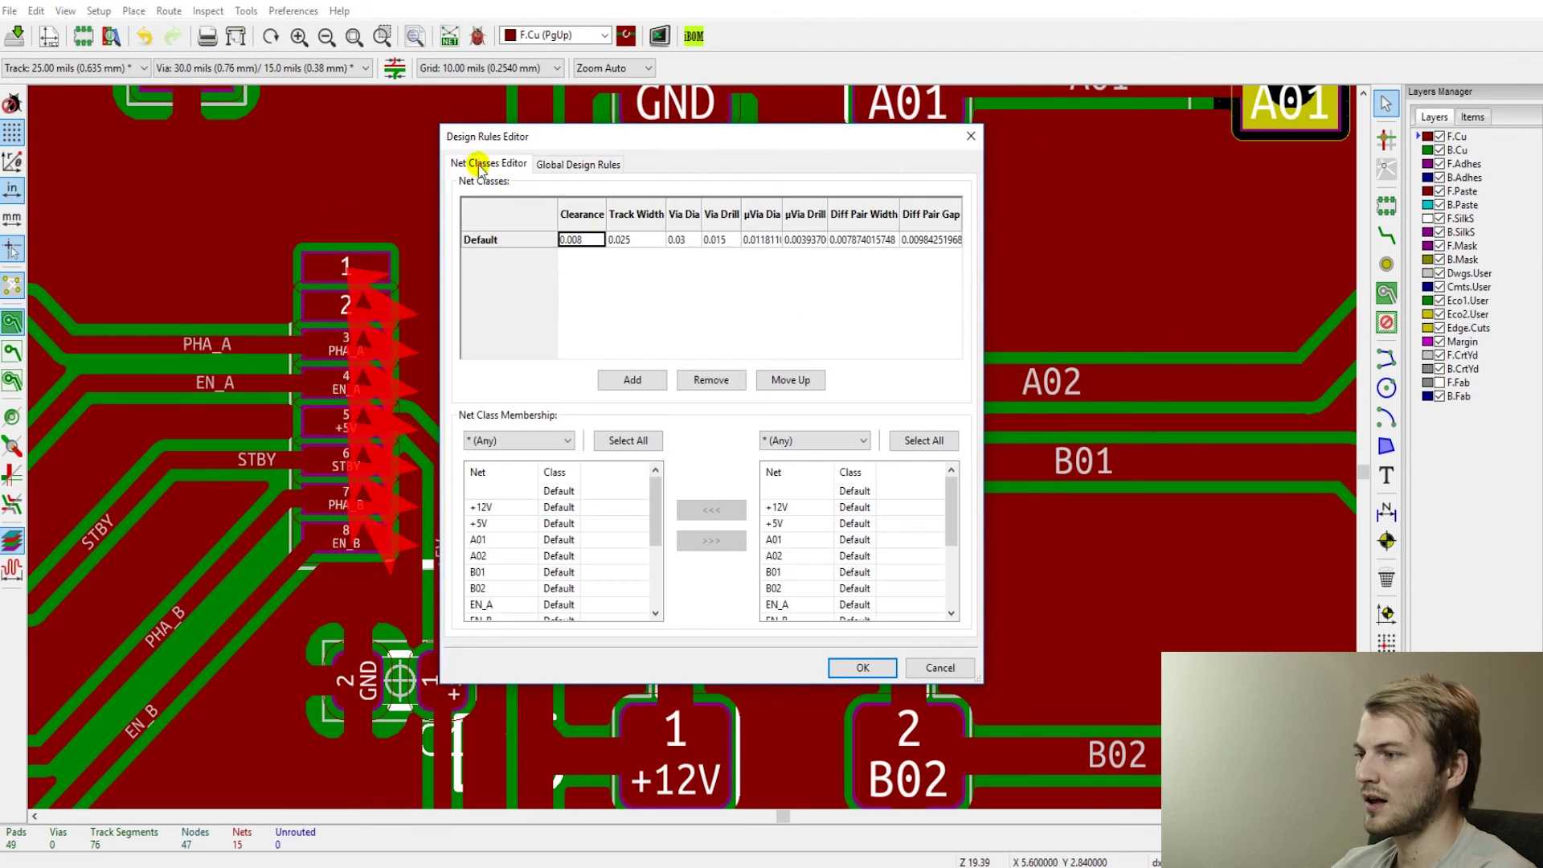
left_click(577, 239)
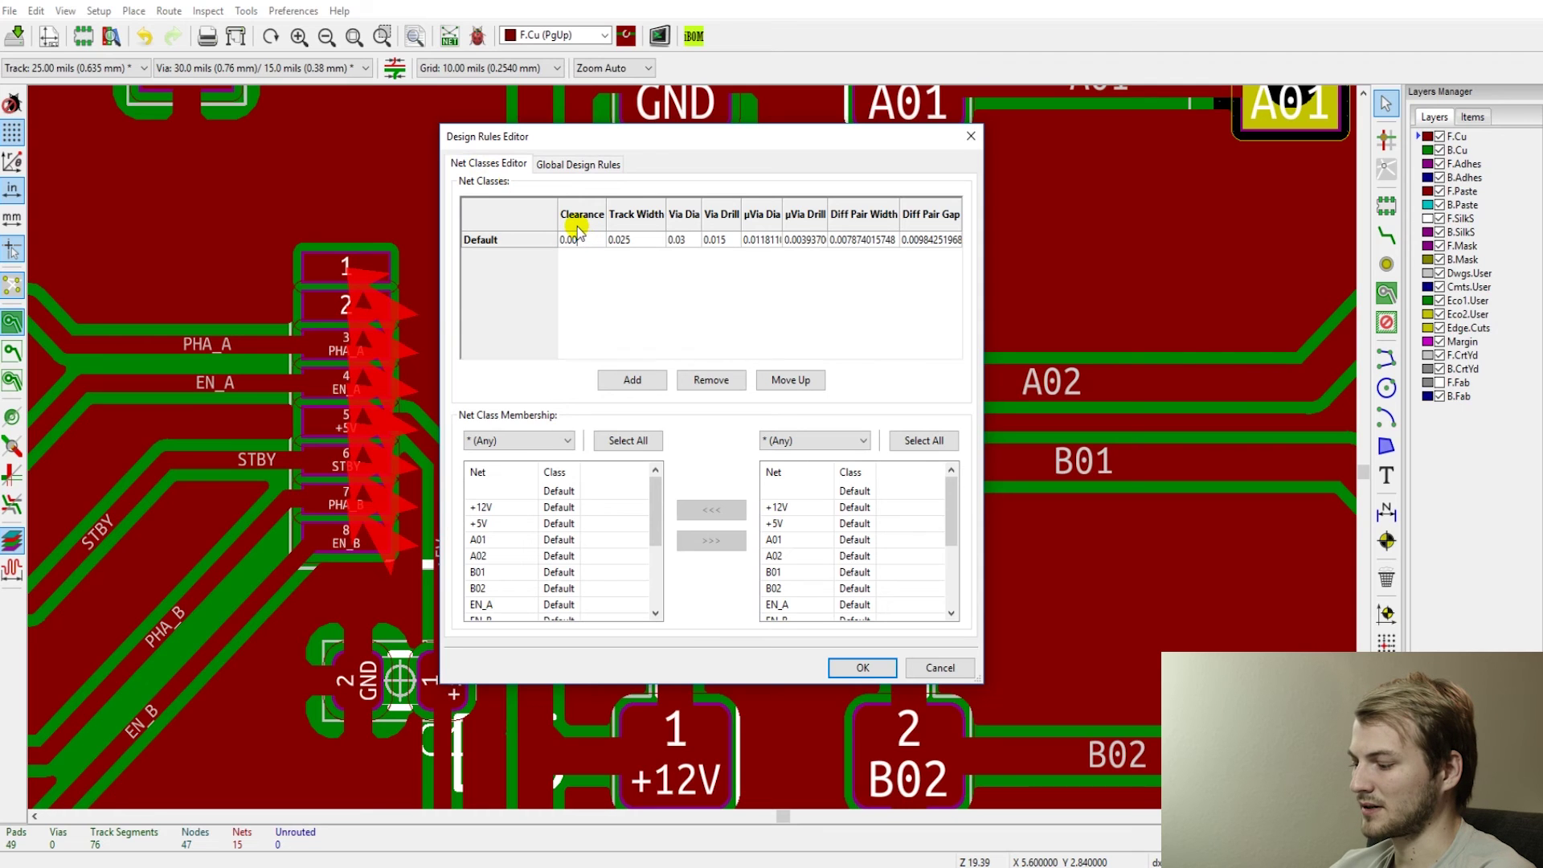
left_click(878, 667)
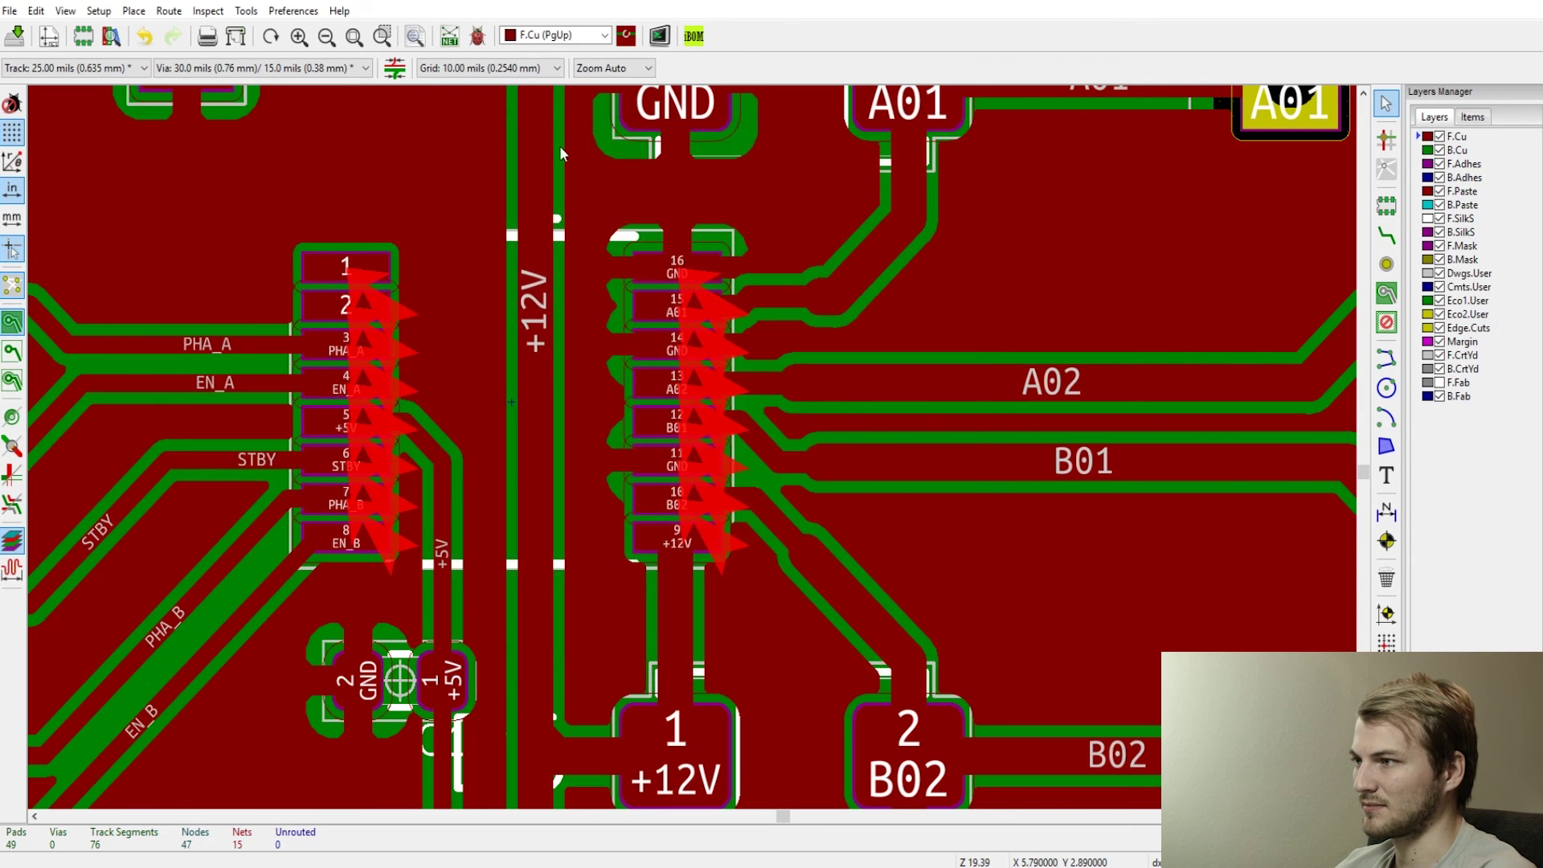
- Delete all DRC markers, rerun the design rule check with the zones refilled, and check the unconnected list
left_click(478, 35)
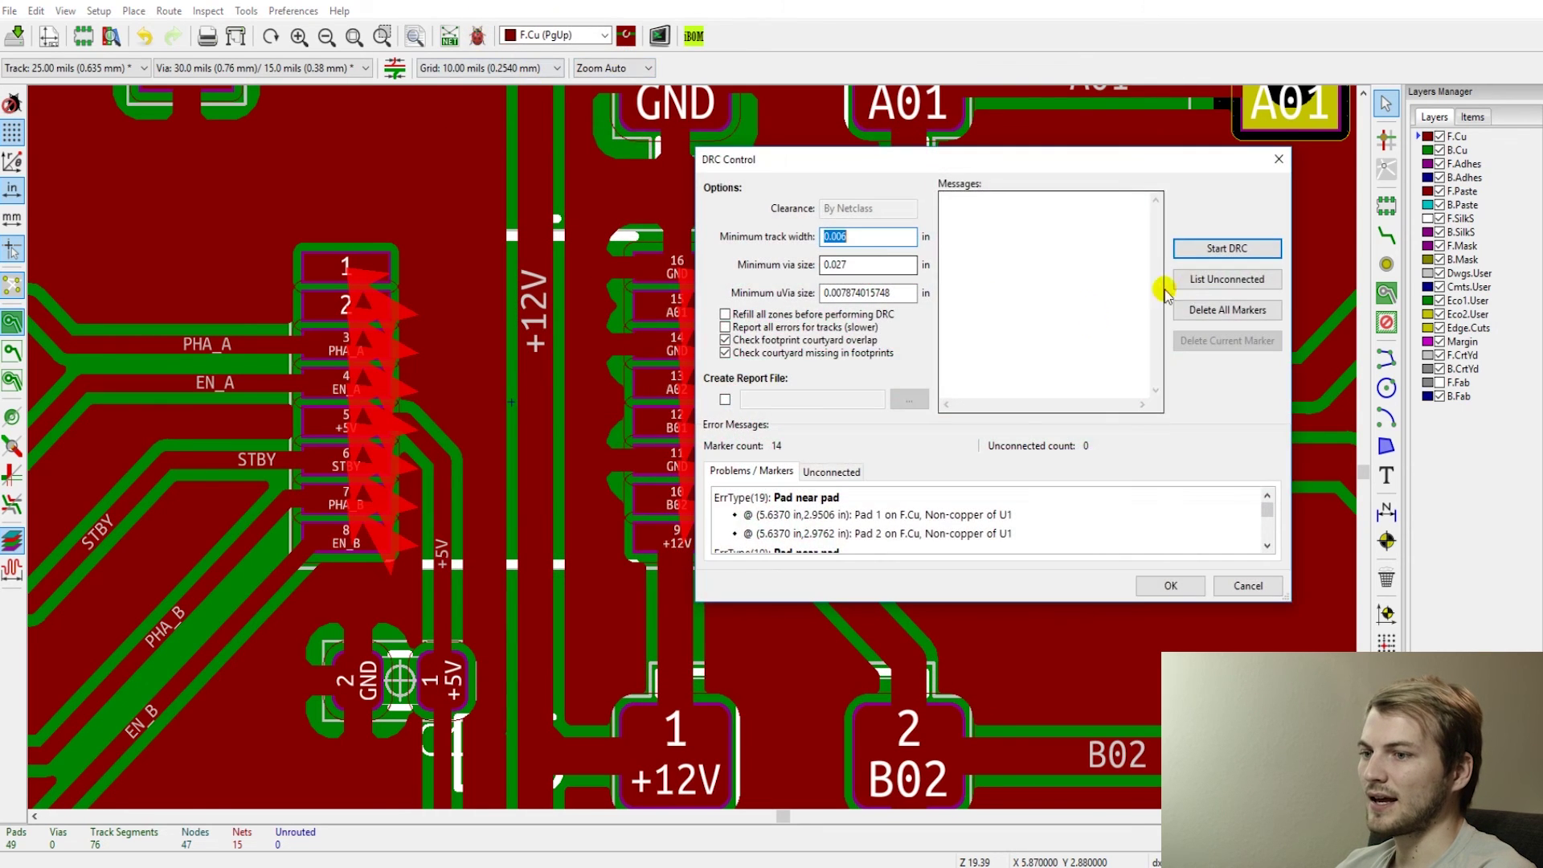
left_click(1218, 310)
left_click(1222, 249)
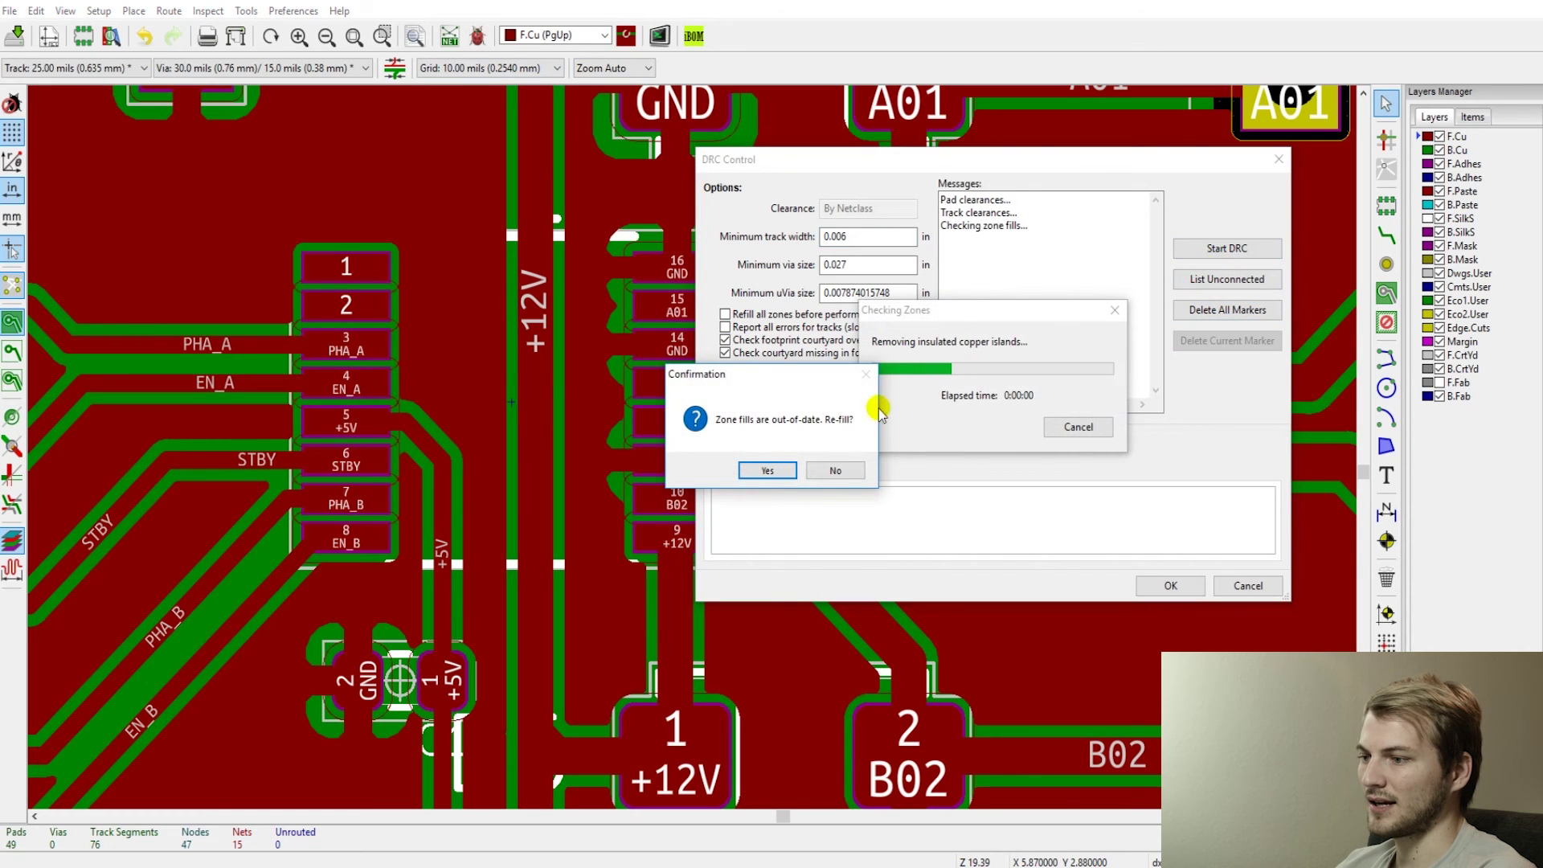
left_click(760, 470)
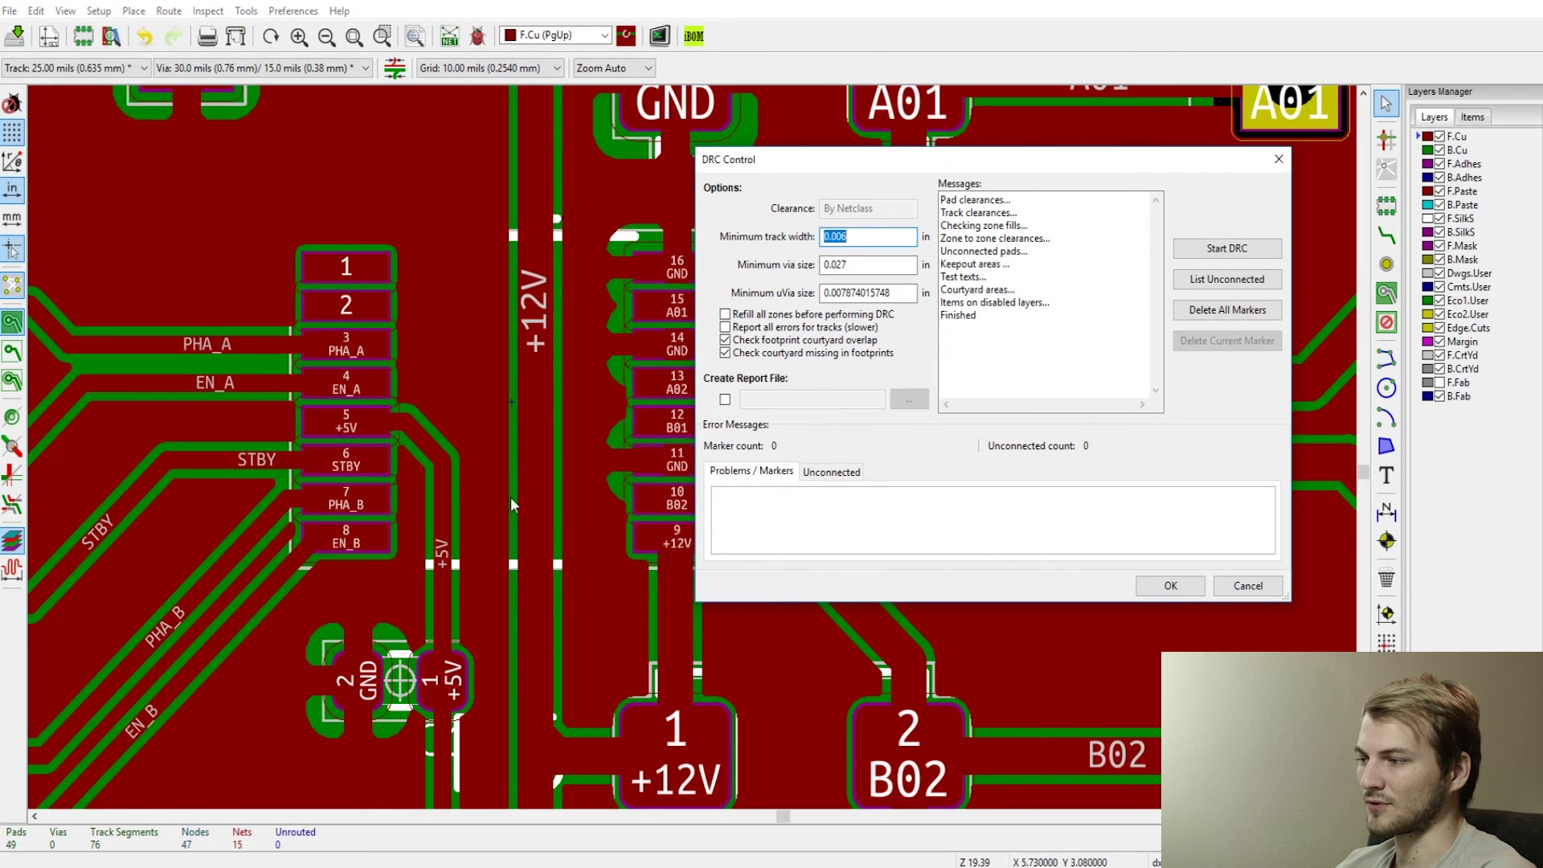
left_click(828, 472)
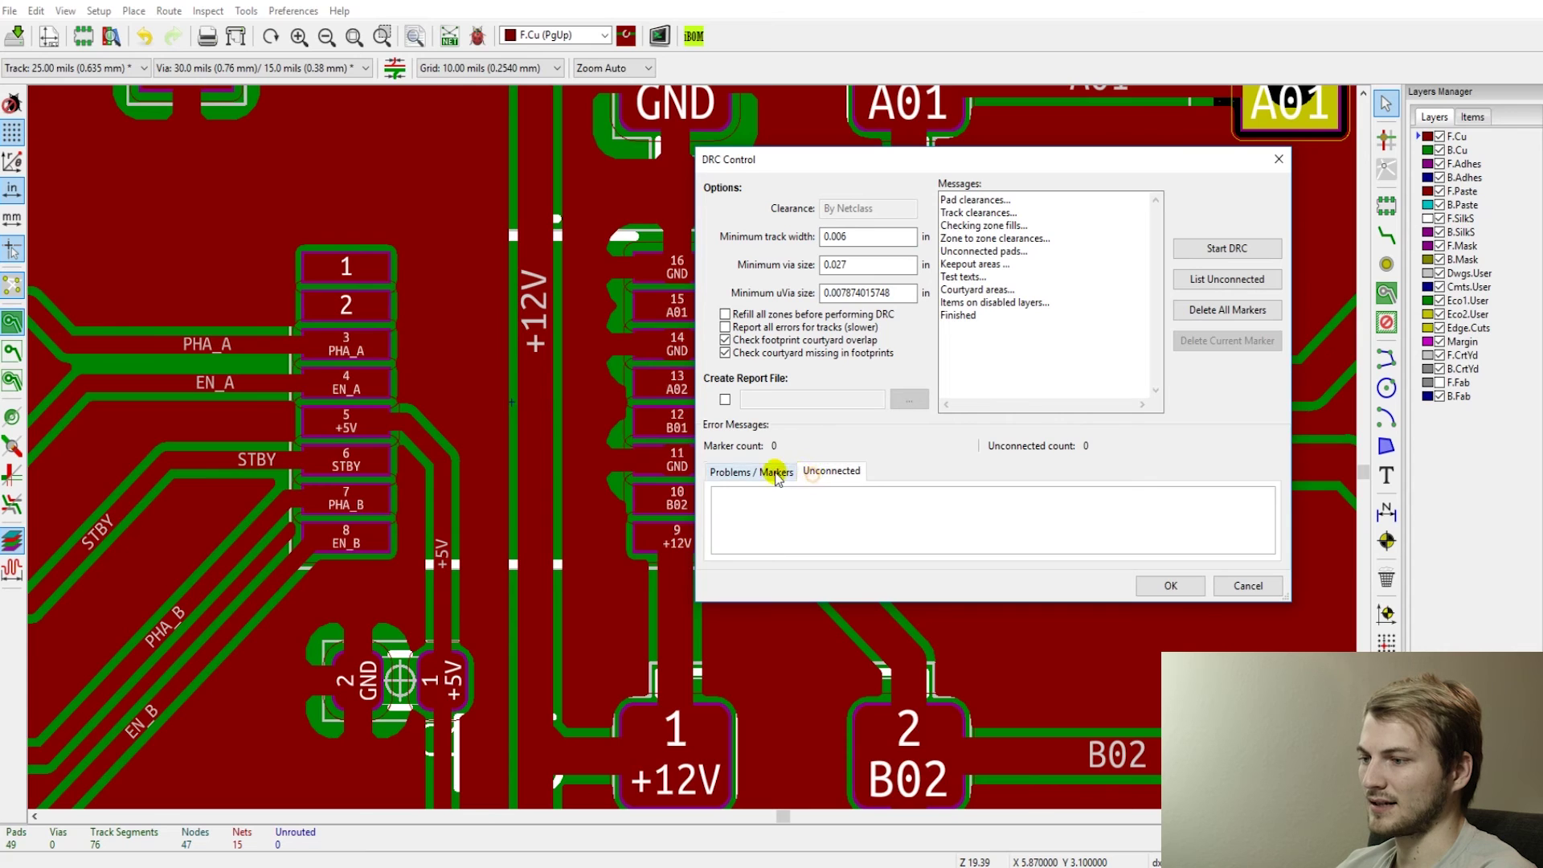
left_click(1246, 586)
- Review the Default net class clearance and the global minimum track width in the design rules without changing them
left_click(298, 11)
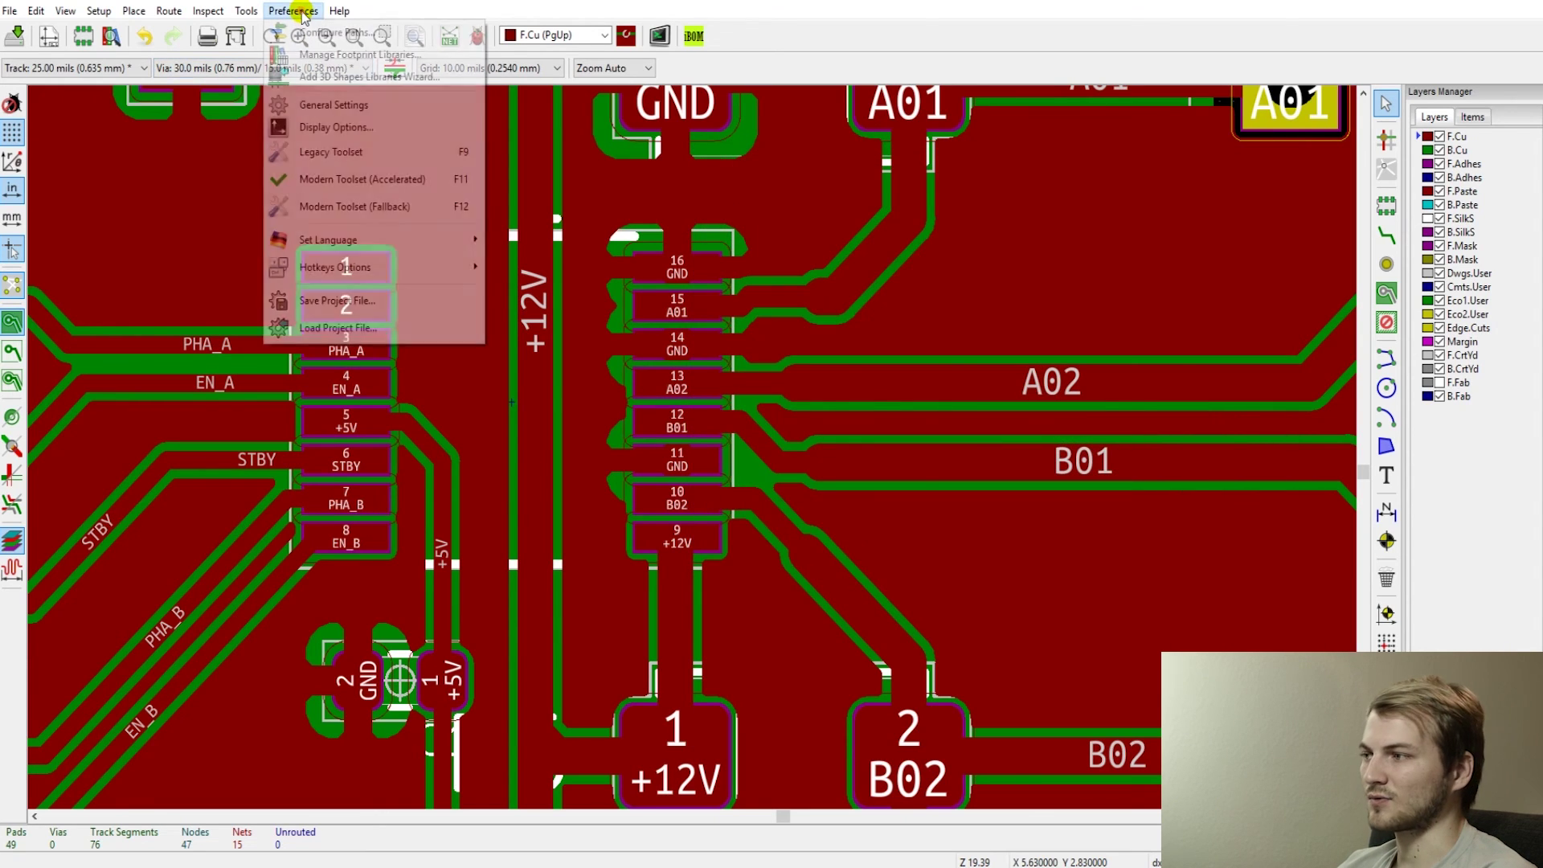
mouse_move(99, 11)
left_click(116, 62)
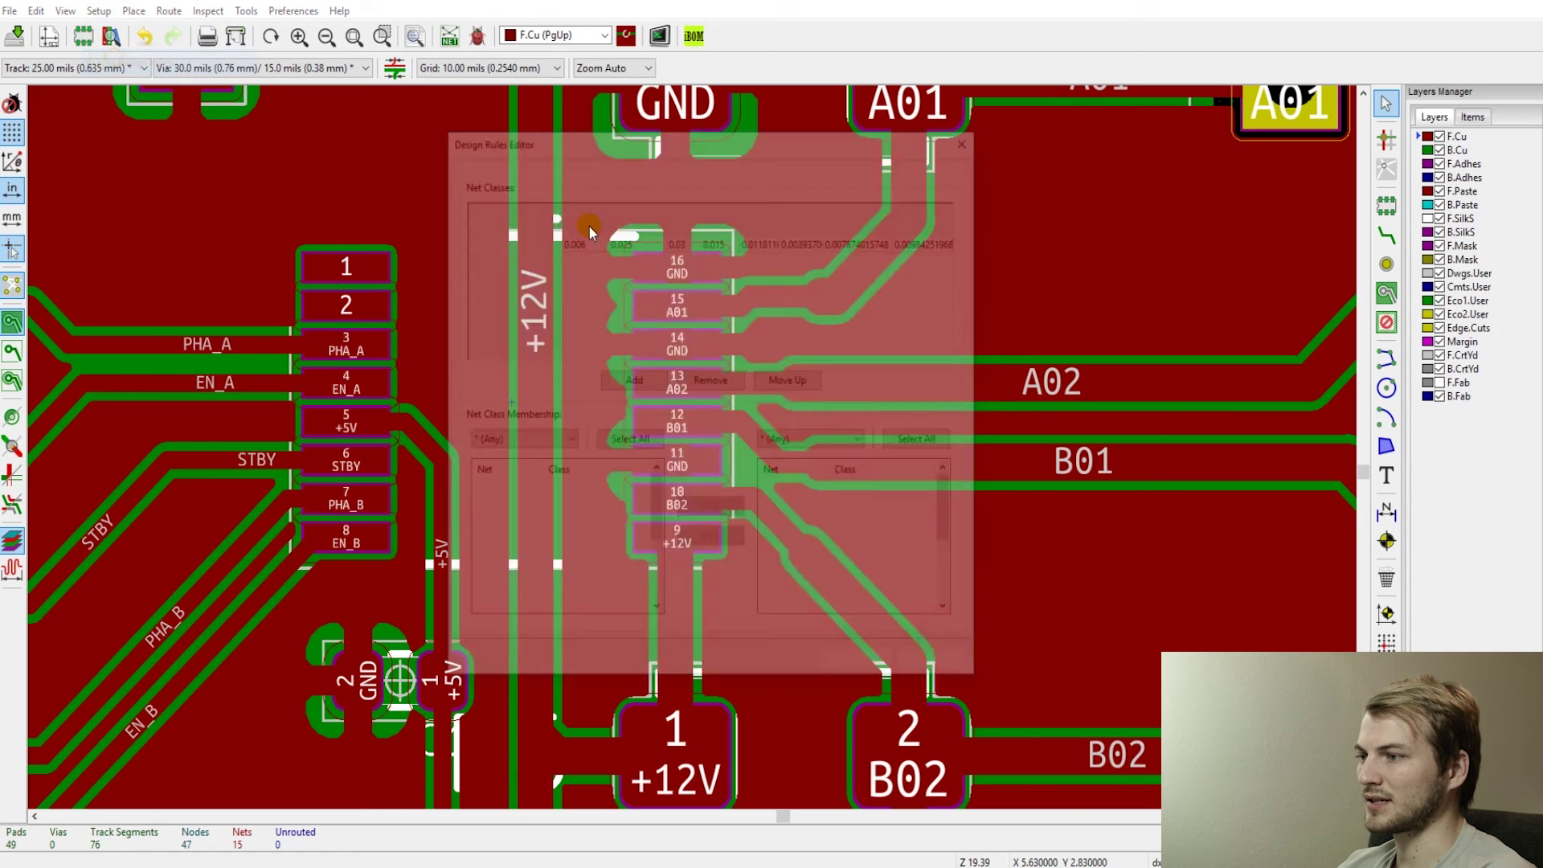
left_click(582, 241)
left_click(581, 241)
left_click_drag(582, 242, 575, 244)
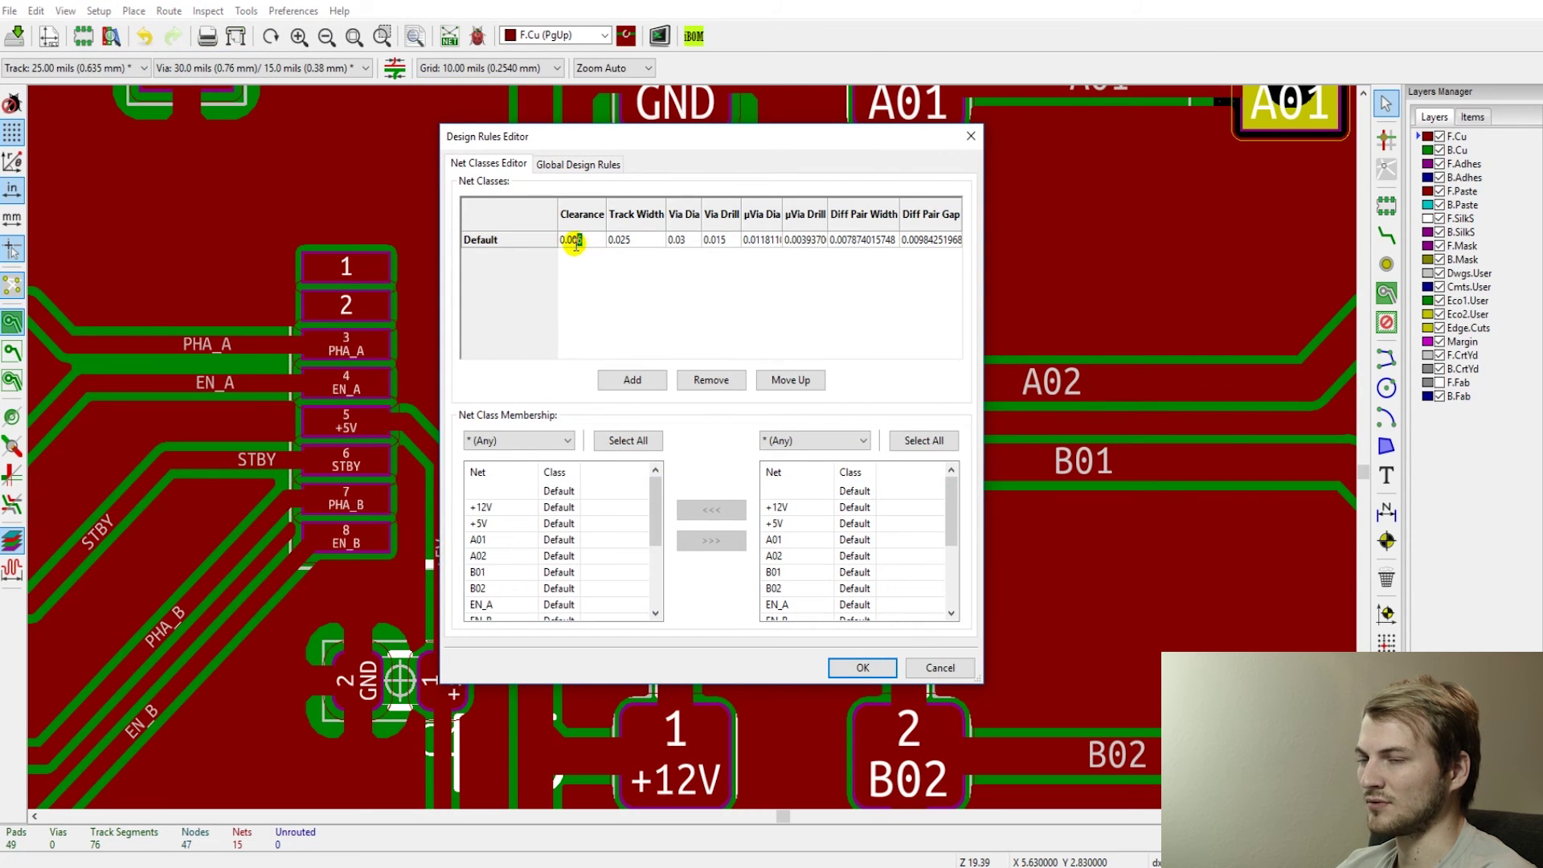
left_click(555, 164)
double_click(596, 209)
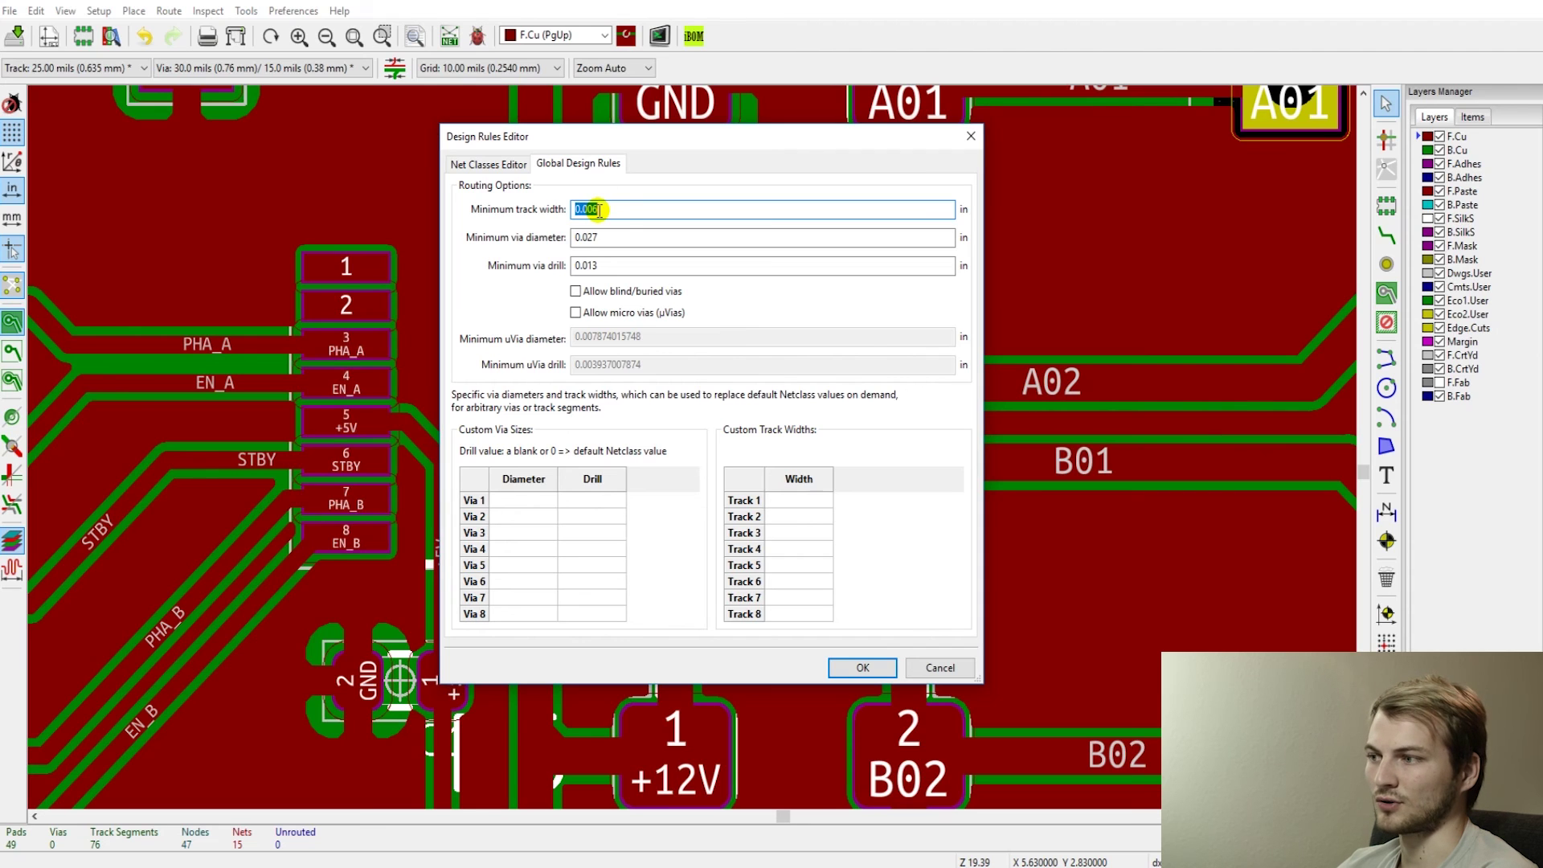
left_click(932, 666)
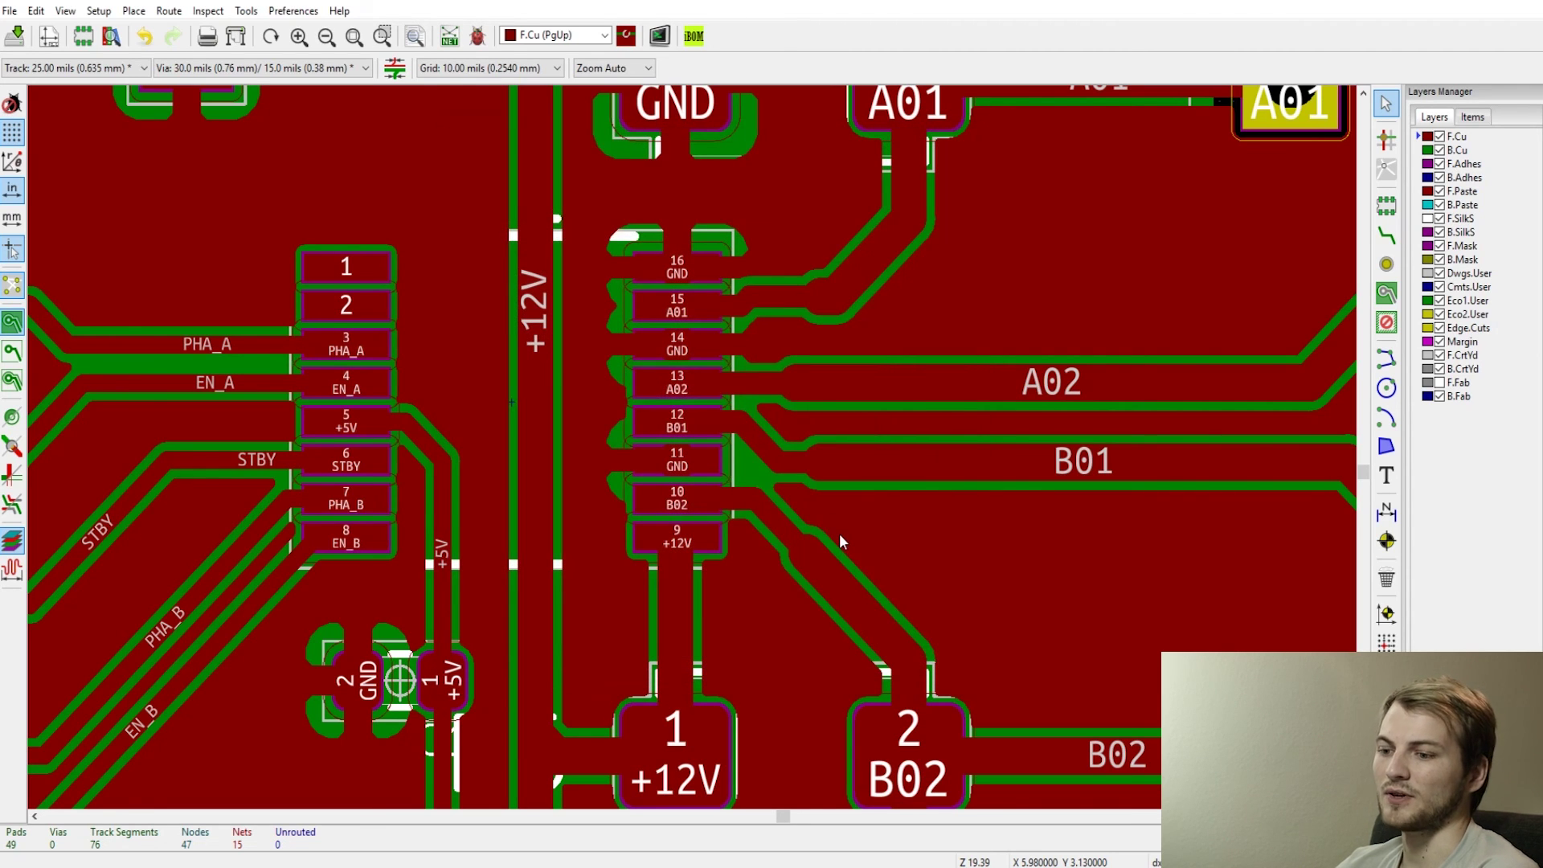
- Show the F.SilkS layer and make it the active layer
scroll(839, 532, "down", 5)
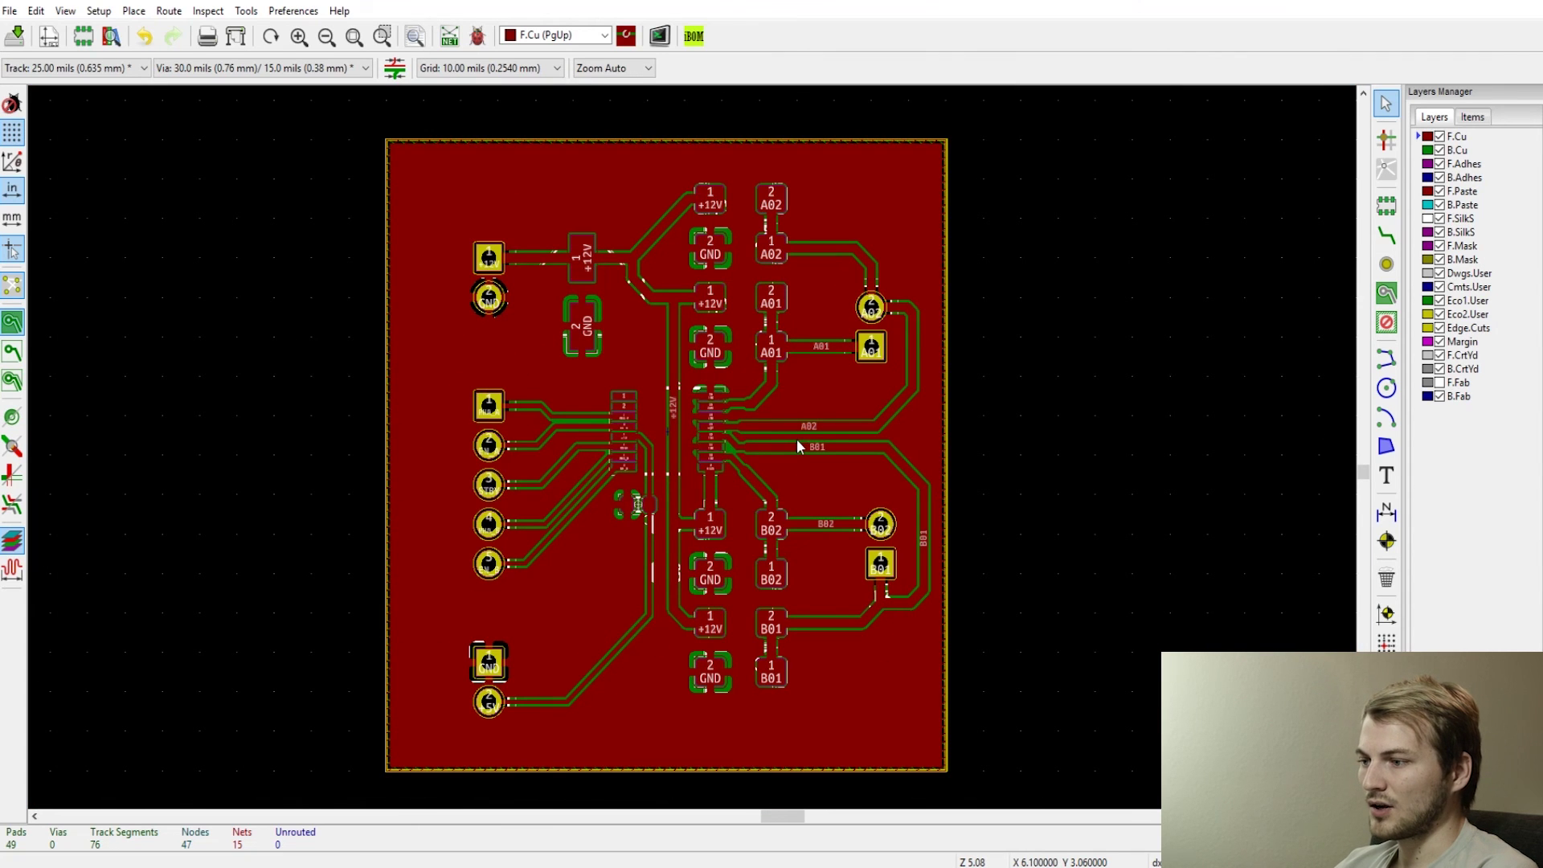
scroll(797, 439, "up", 1)
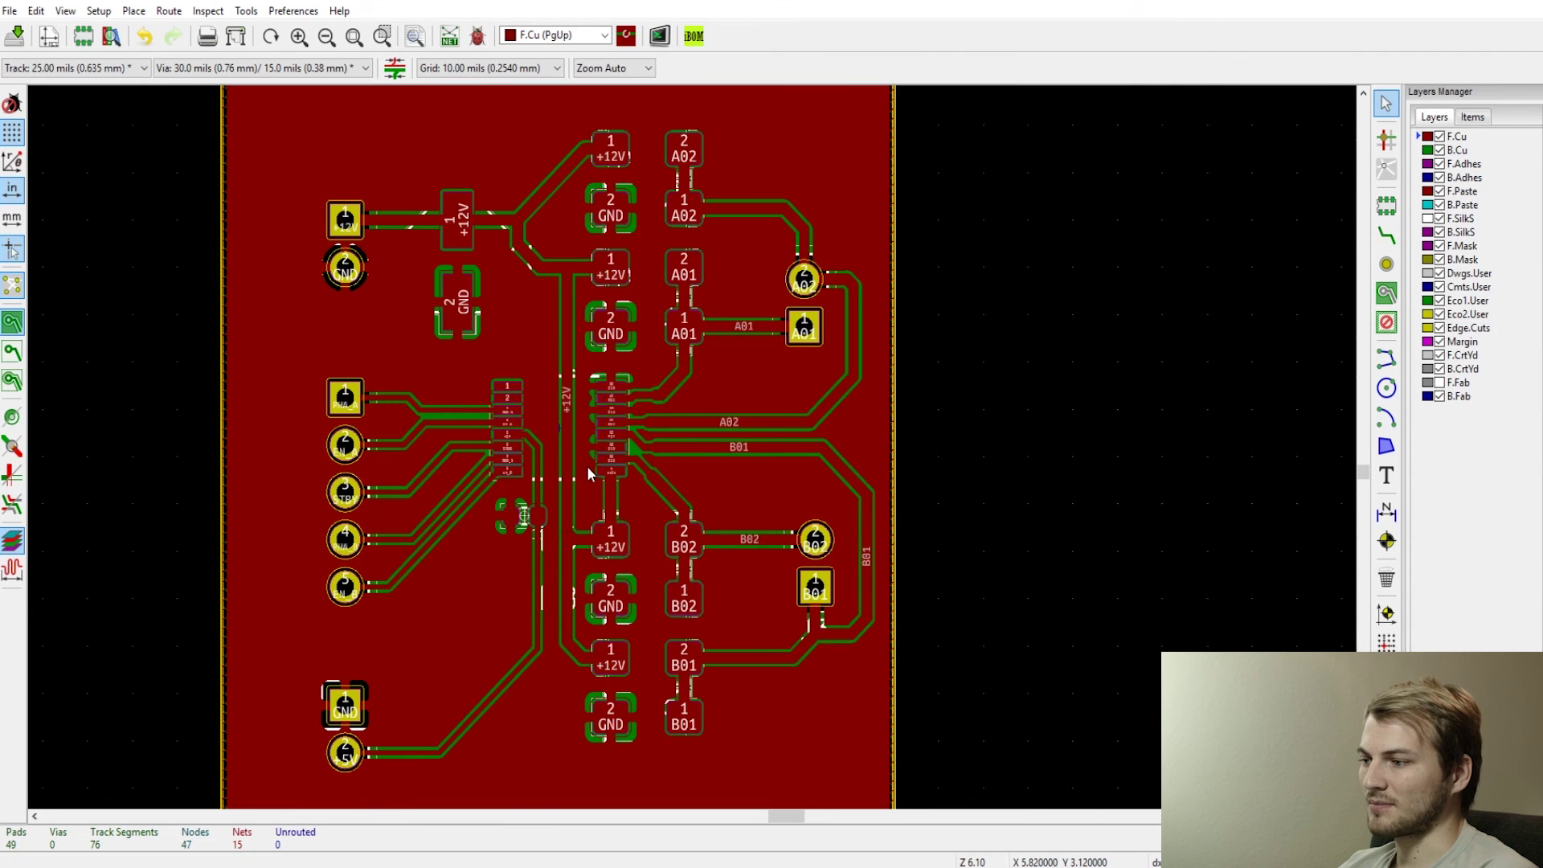
scroll(588, 467, "down", 1)
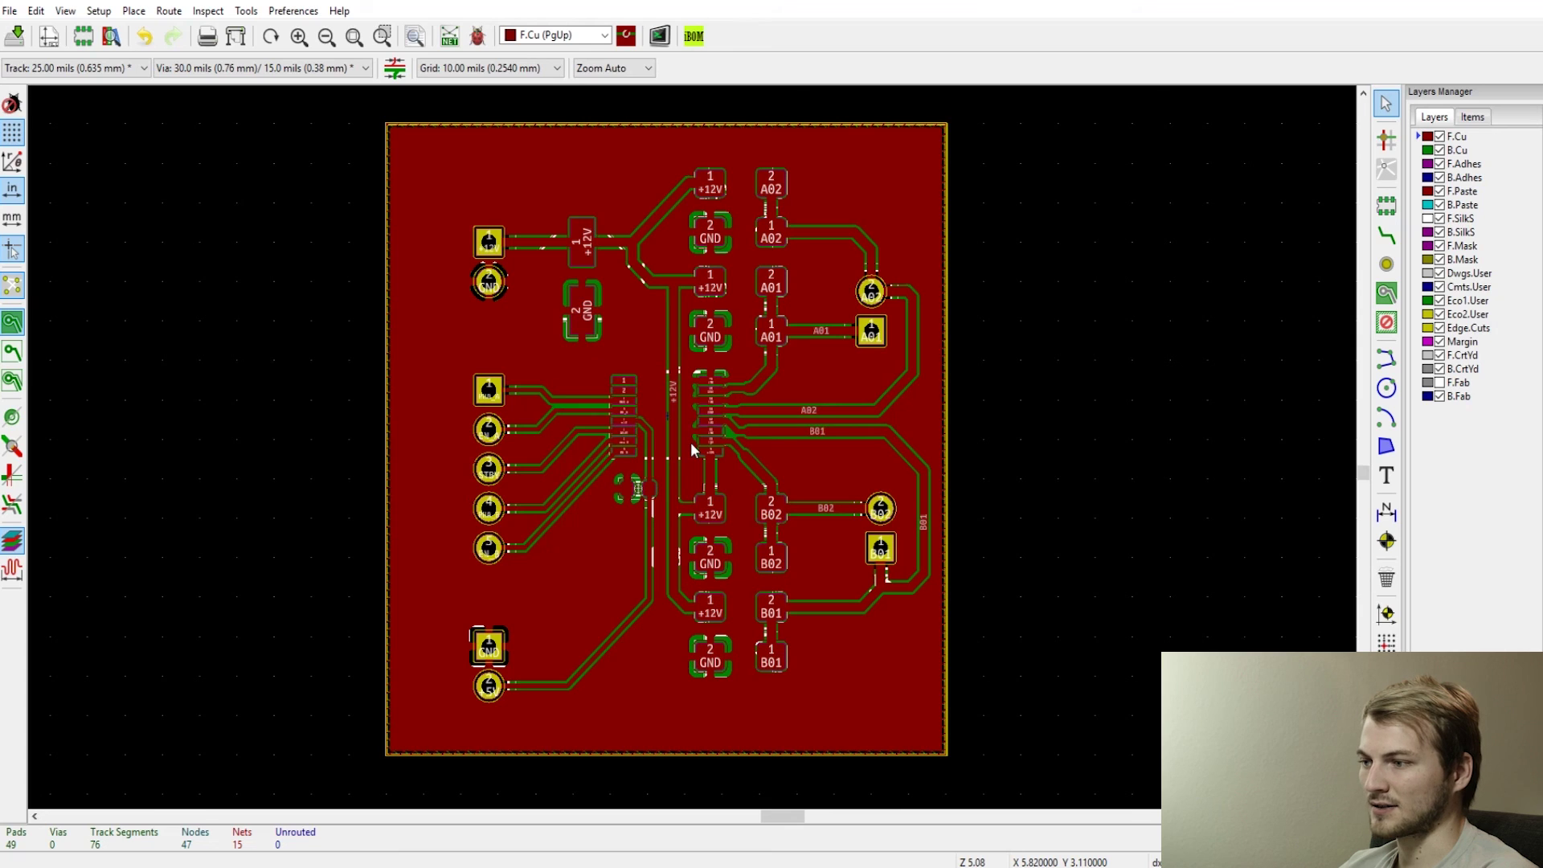
scroll(691, 442, "up", 1)
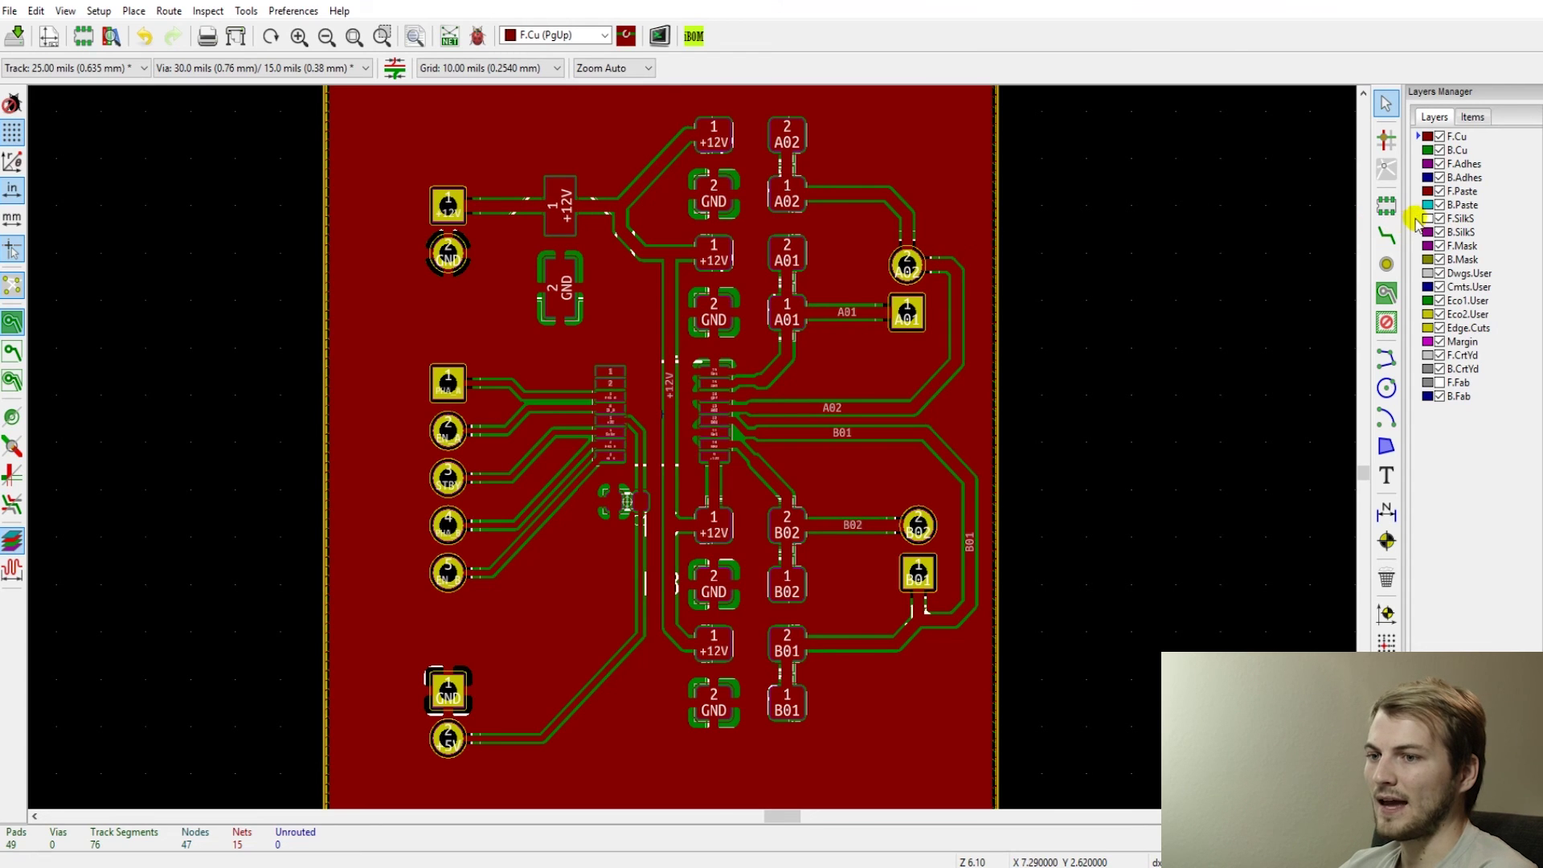
left_click(1438, 218)
scroll(795, 246, "up", 1)
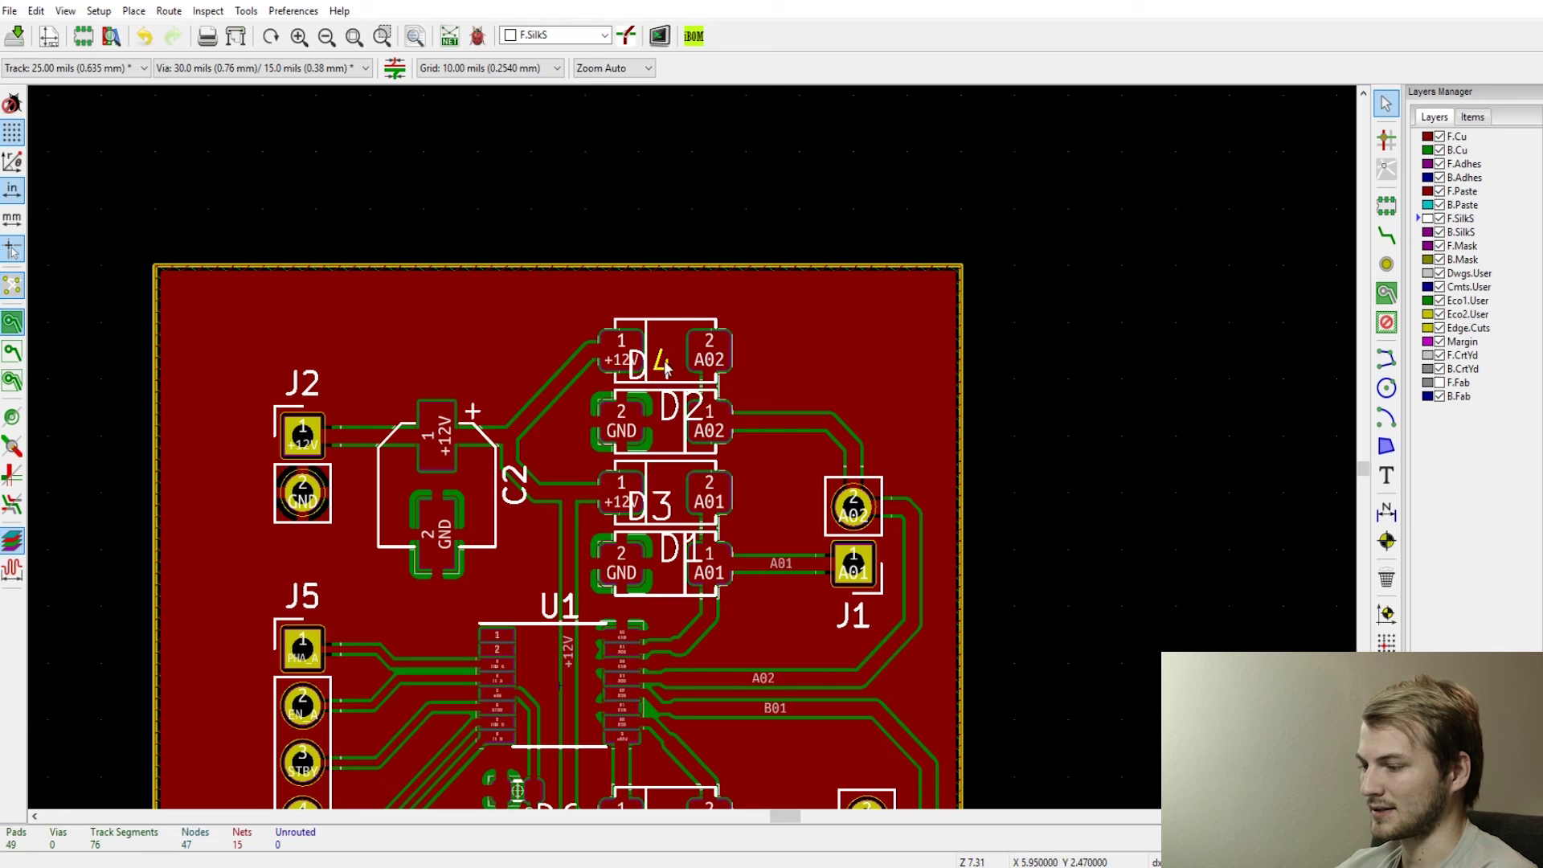
- Move the silkscreen reference labels D4, D2, D3 and D1 off their diode footprints to the right side of each diode
left_click(656, 368)
left_click_drag(657, 371, 768, 355)
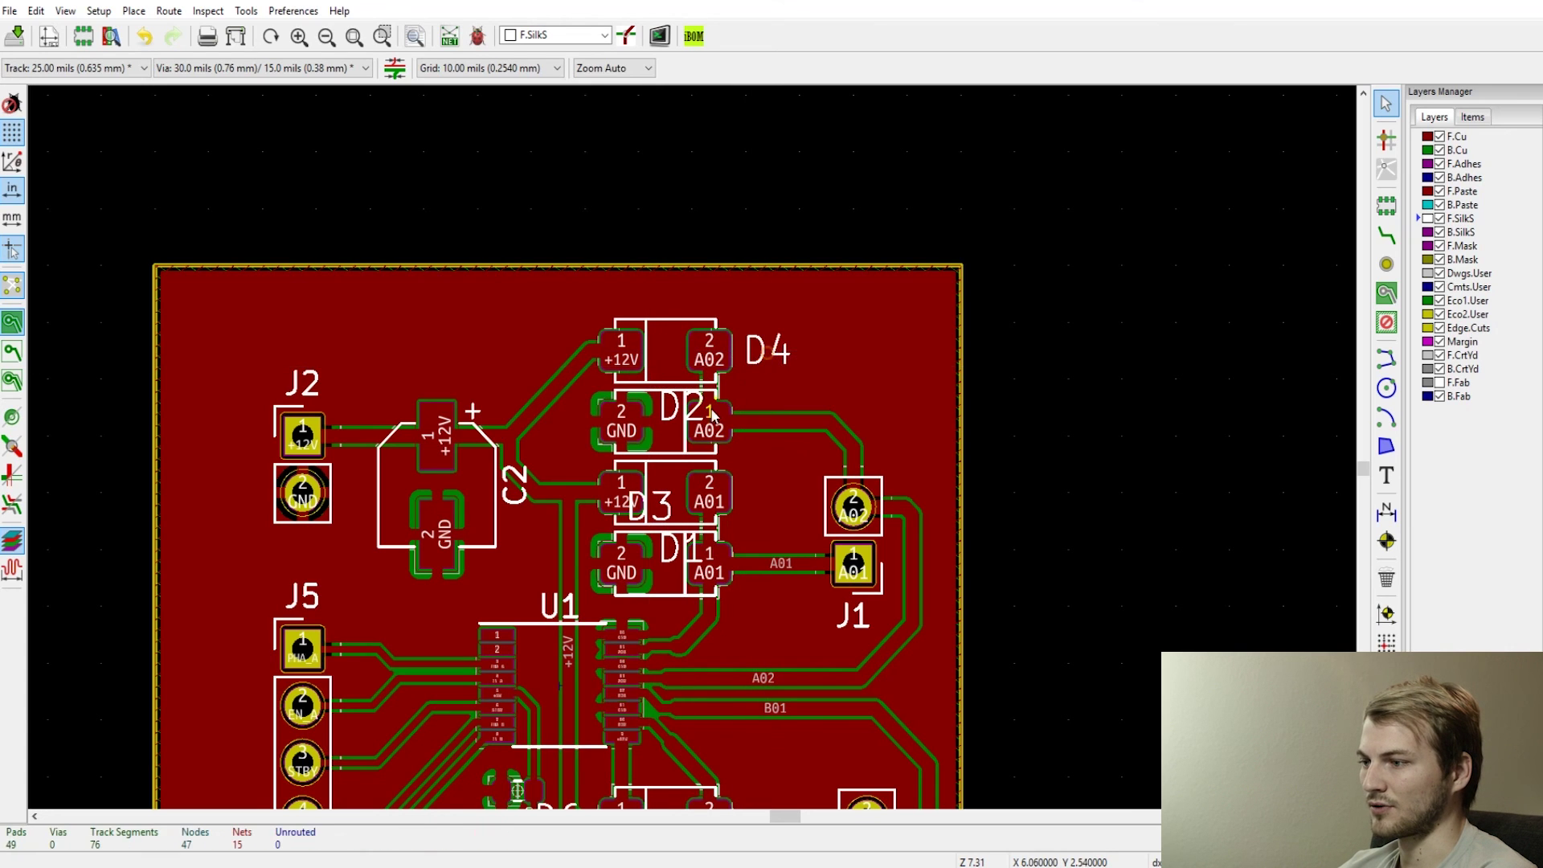
left_click(698, 408)
left_click_drag(697, 408, 766, 418)
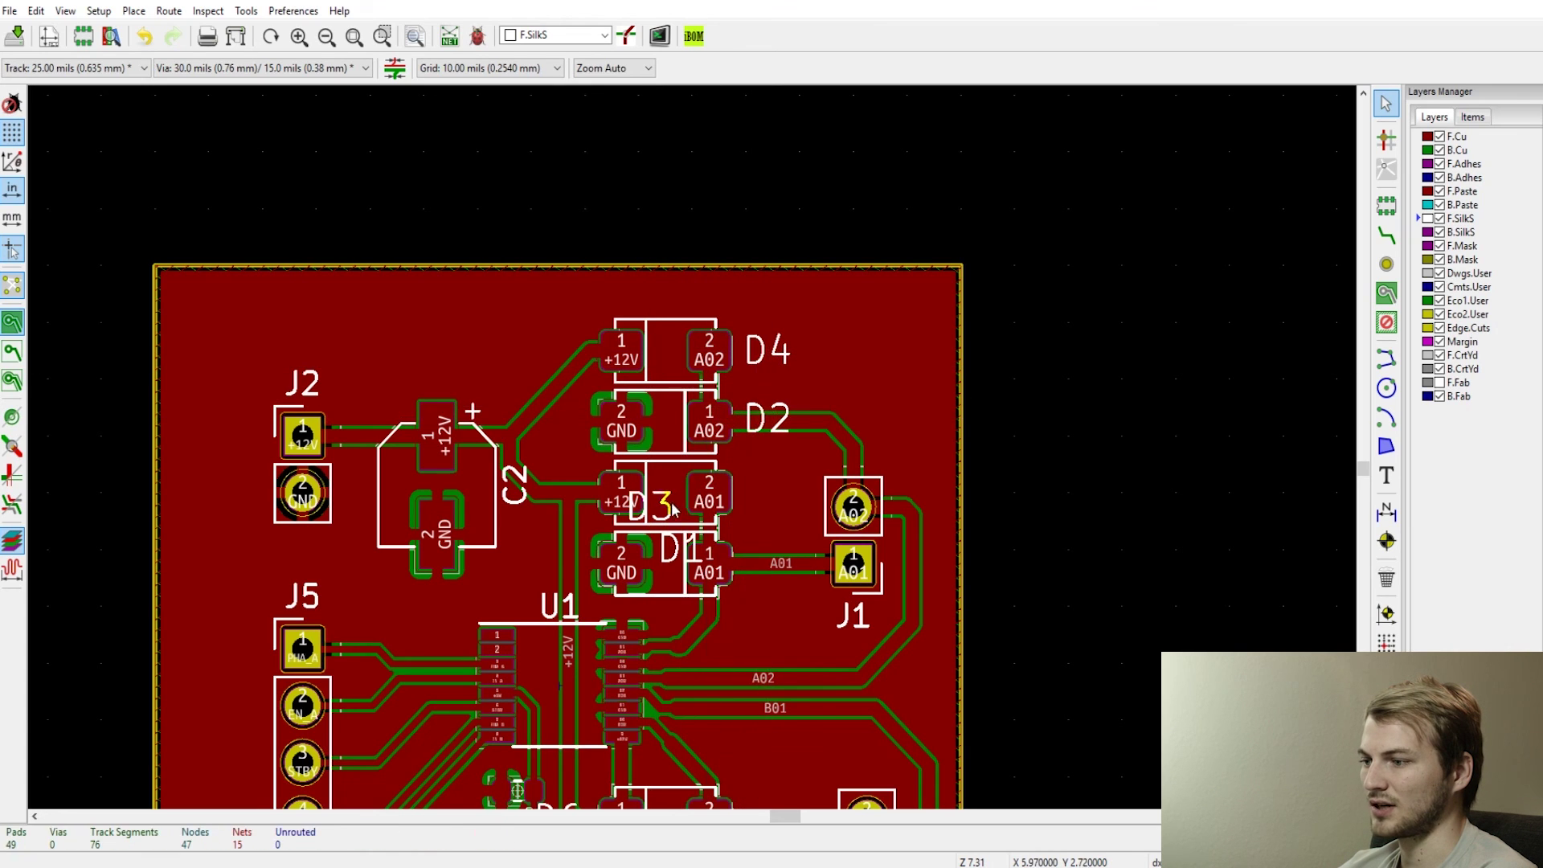
left_click(746, 507)
left_click_drag(745, 506, 768, 500)
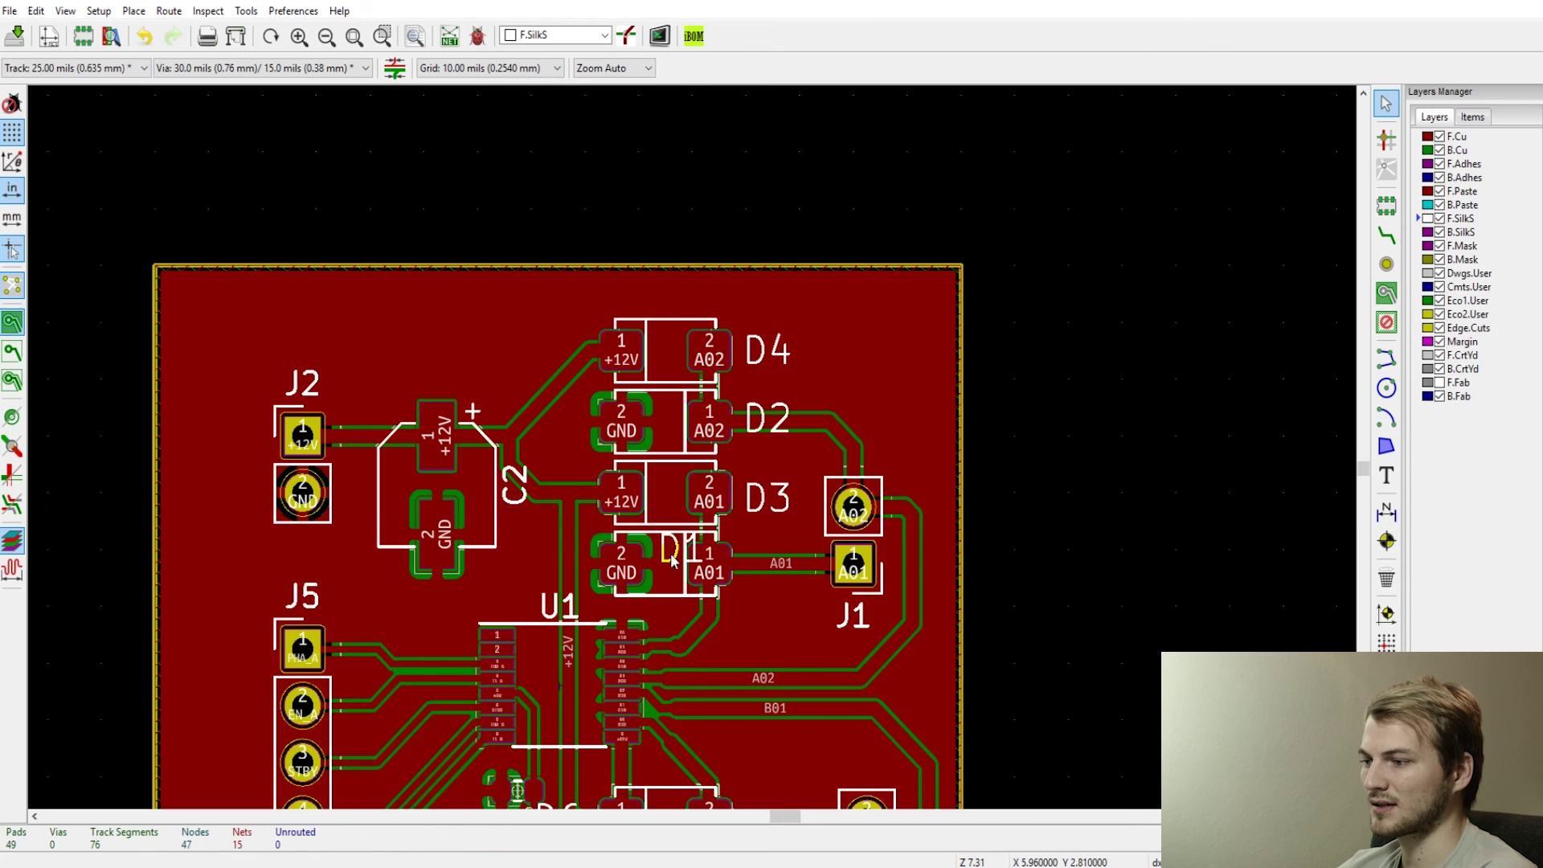
left_click_drag(689, 552, 763, 563)
key("Escape")
- Move the D5 reference label to the left of its diode, in line with the D6, D8 and D7 labels
scroll(766, 565, "down", 3)
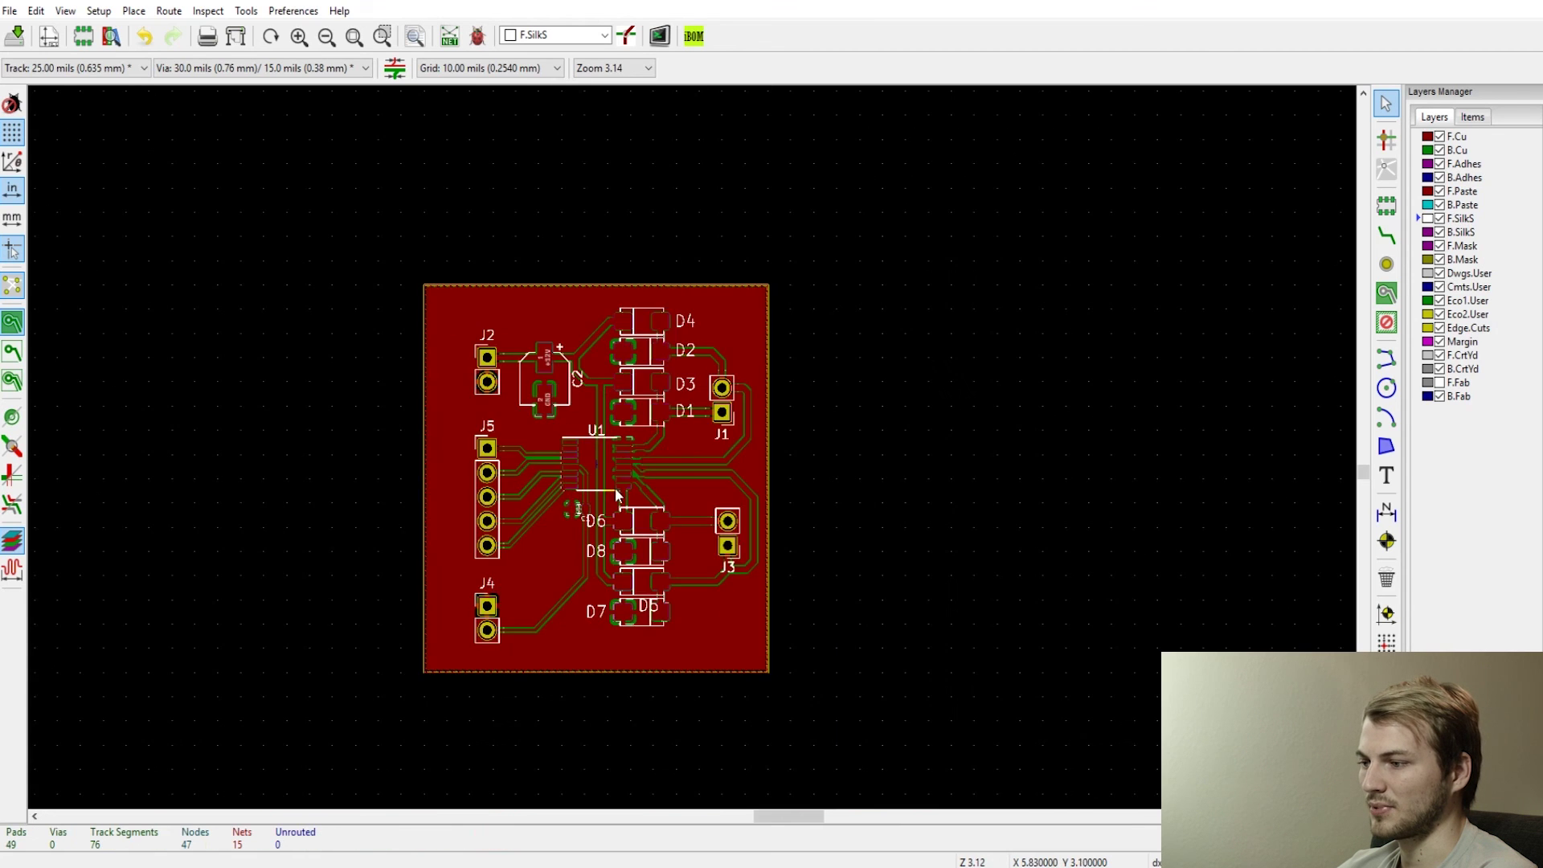
scroll(639, 518, "up", 3)
left_click(768, 687)
left_click_drag(768, 687, 653, 635)
left_click(596, 577)
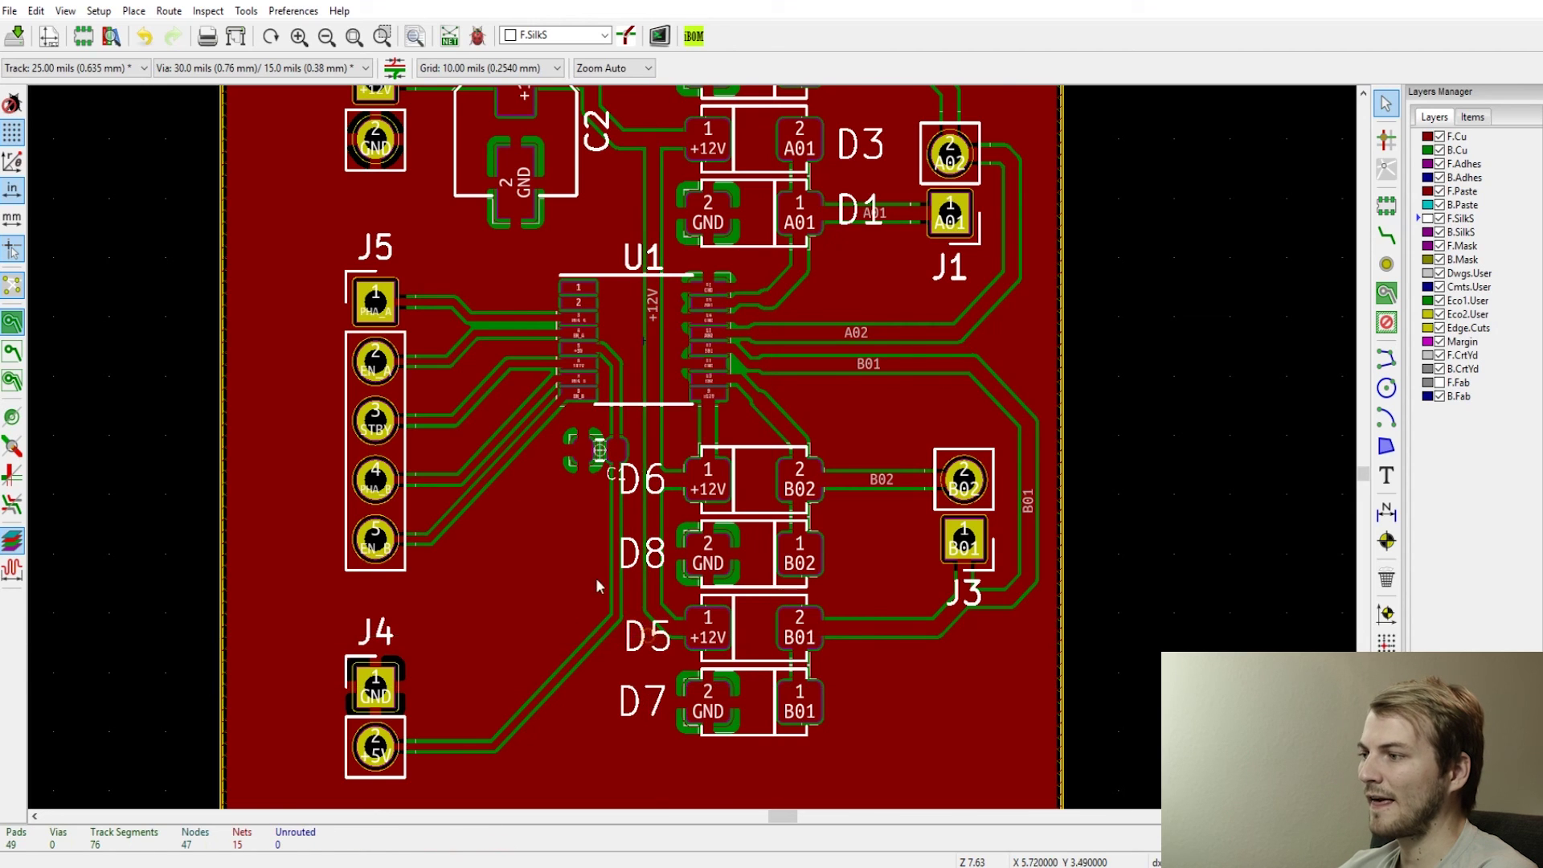
scroll(595, 577, "down", 1)
scroll(691, 423, "down", 1)
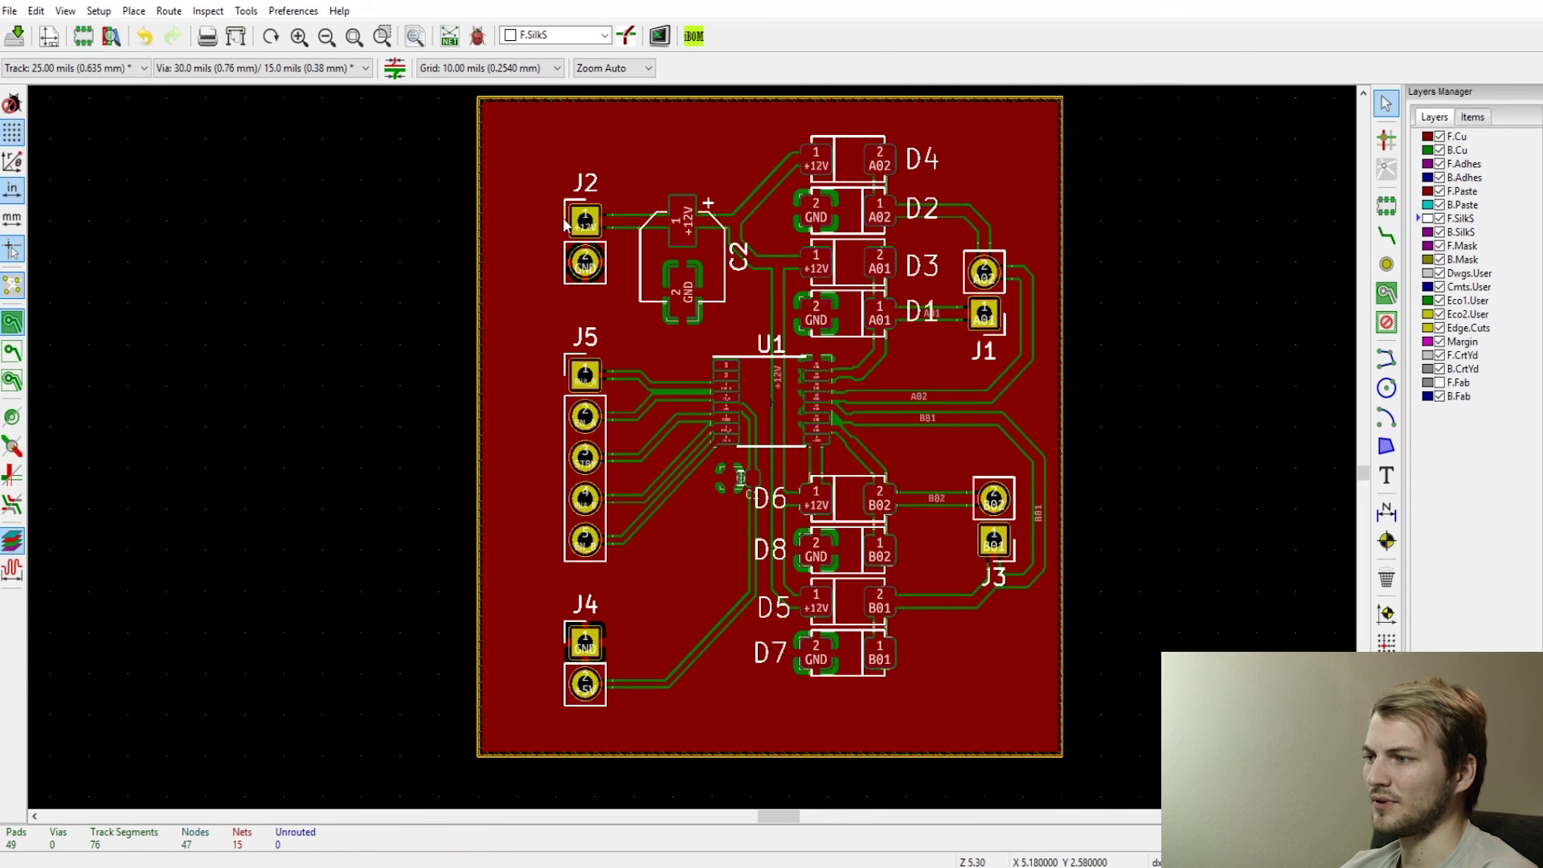